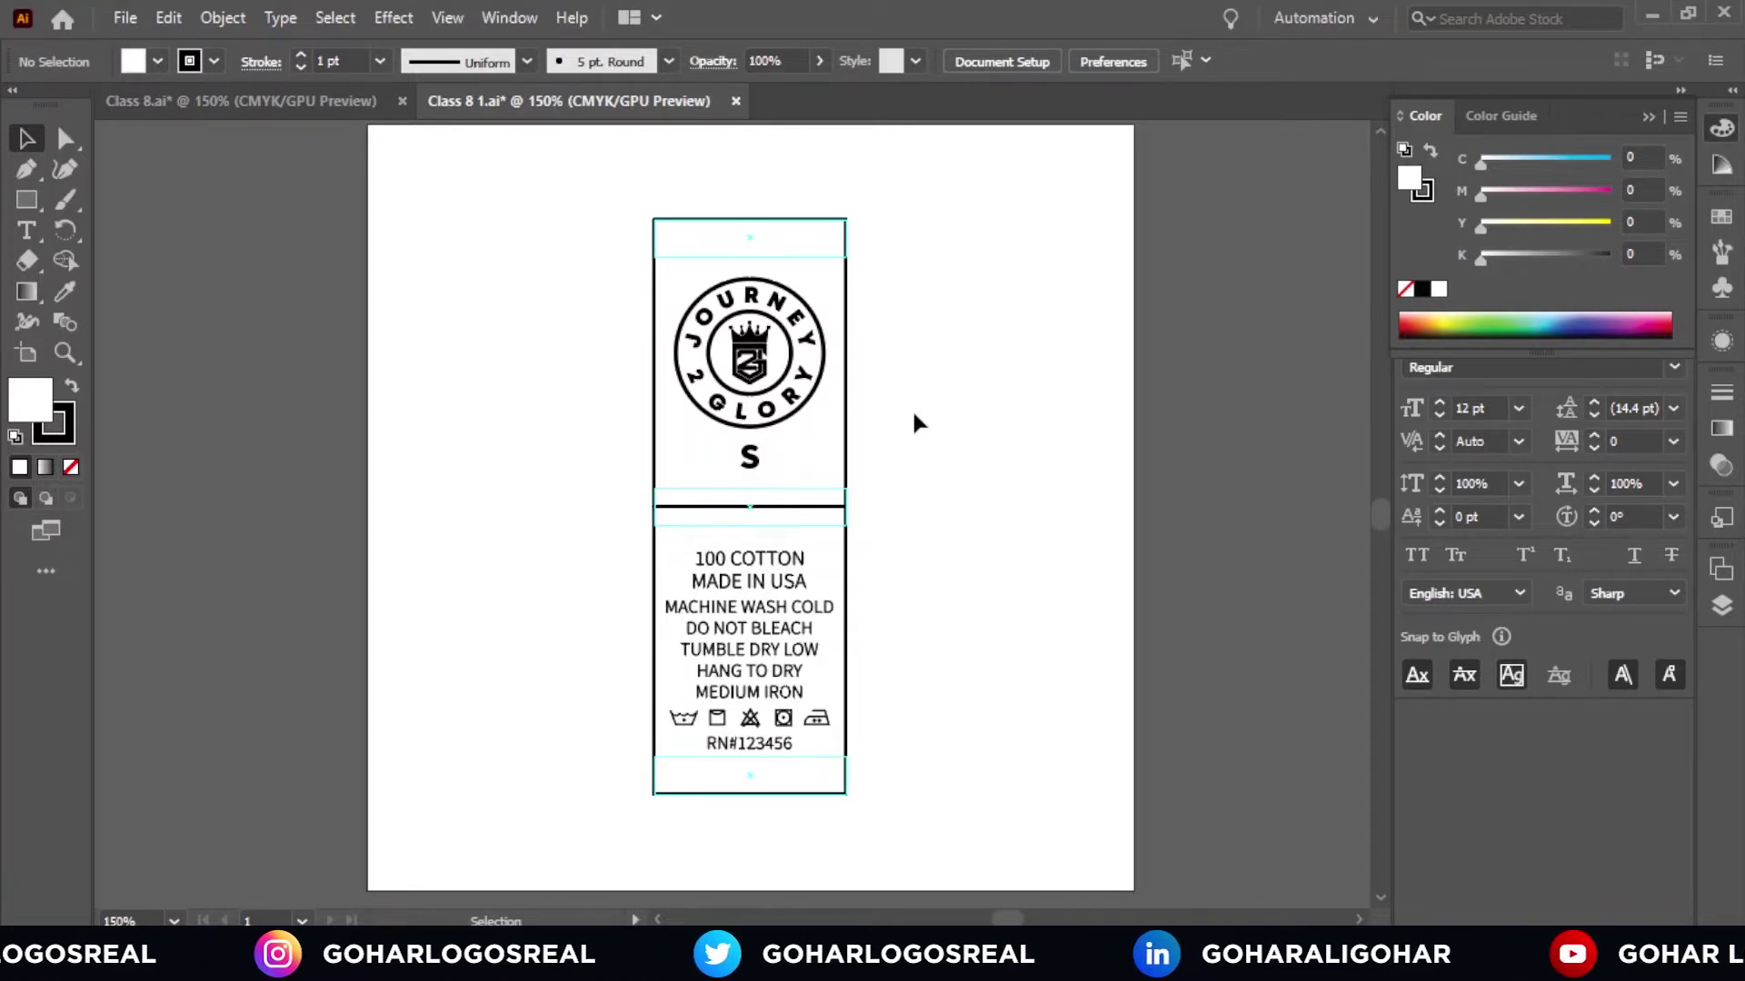
pyautogui.scroll(-1, 932, 325)
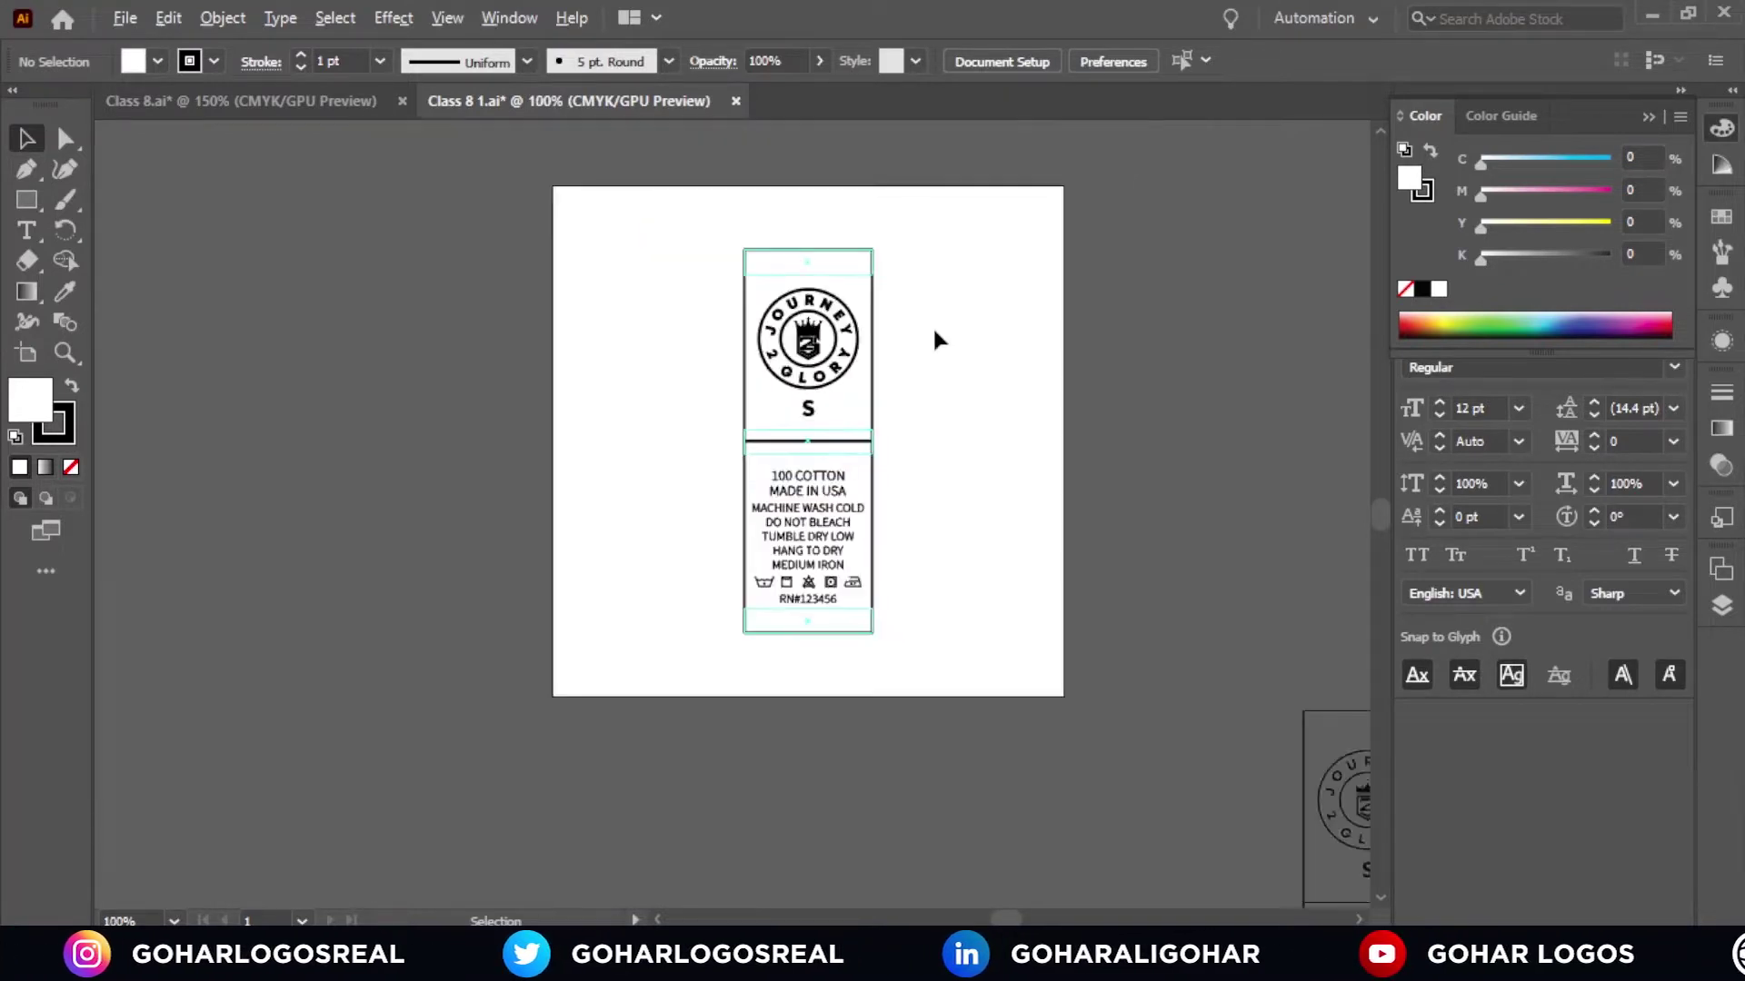
pyautogui.moveTo(950, 354); pyautogui.dragTo(708, 381)
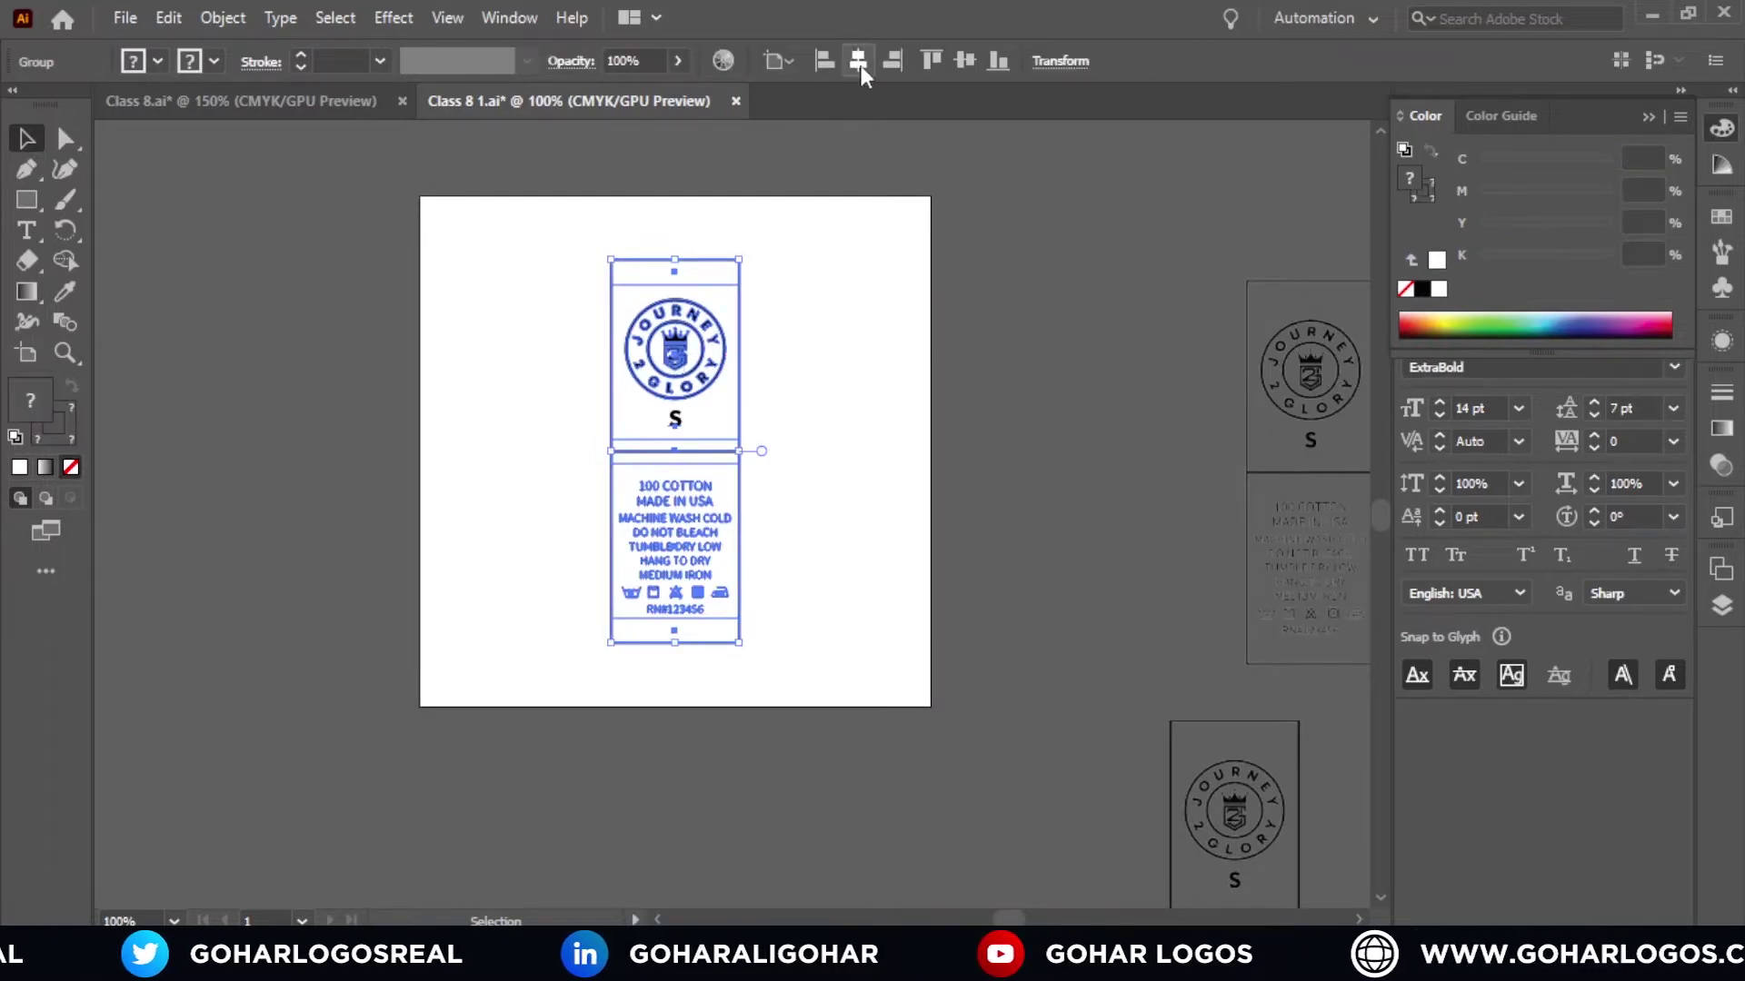
pyautogui.click(814, 329)
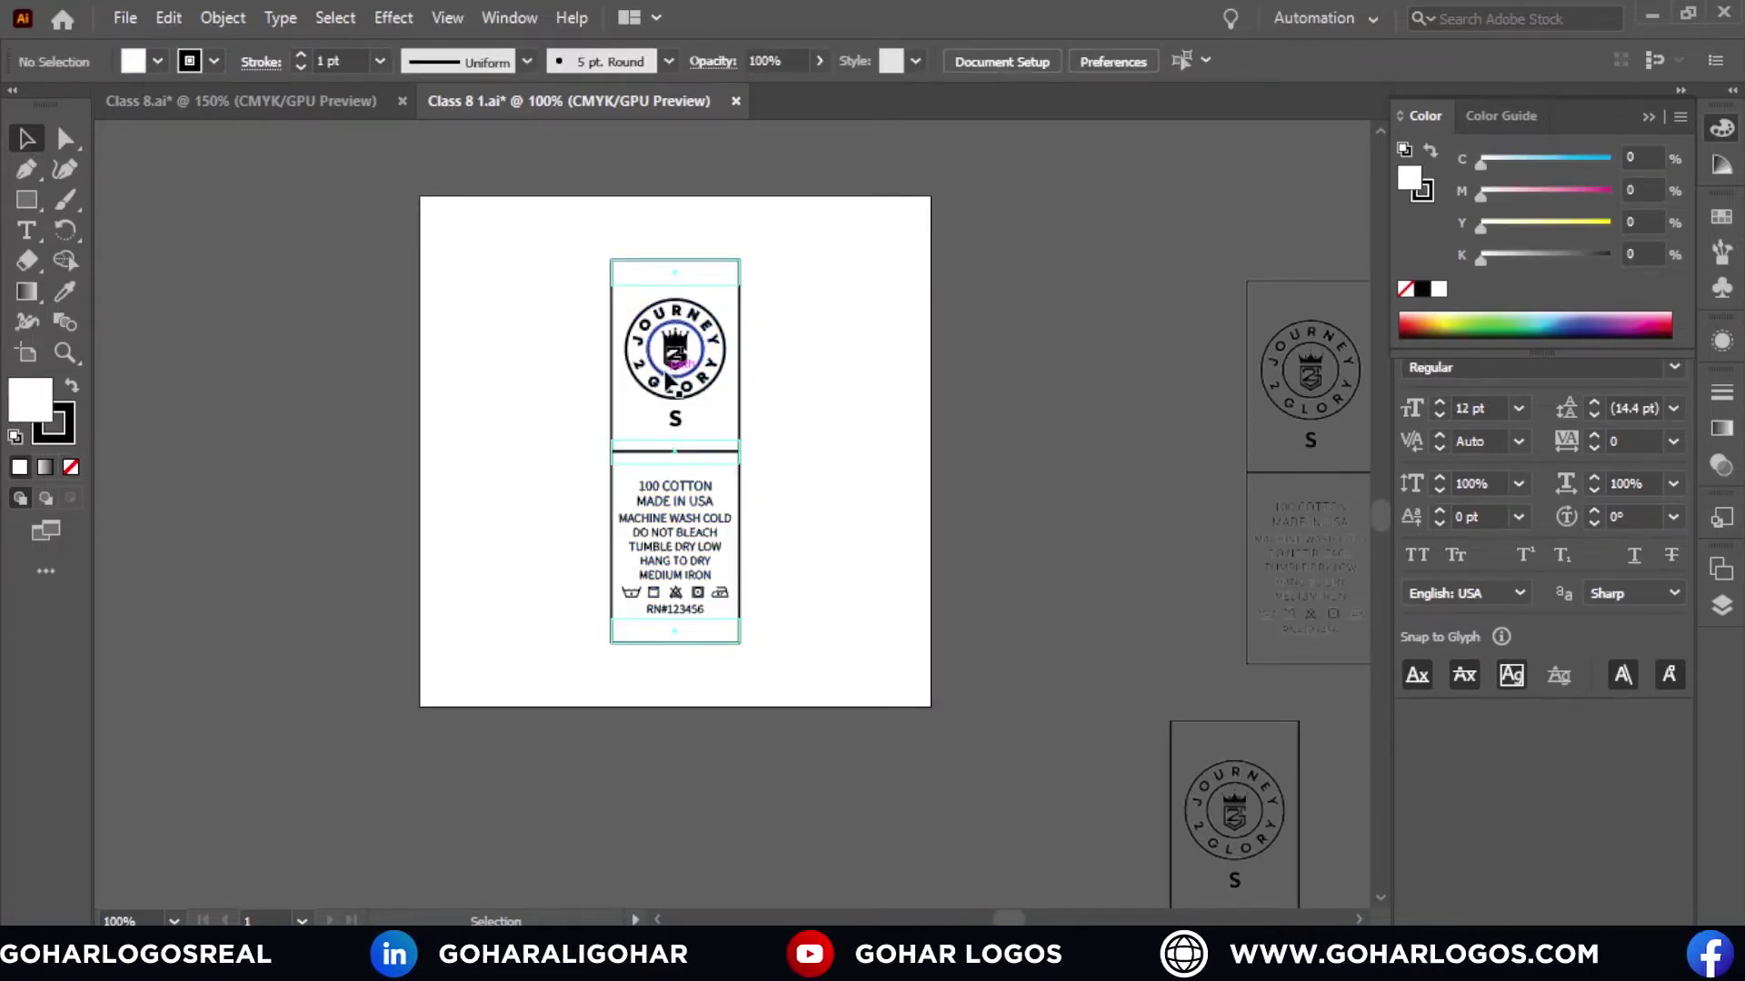
pyautogui.scroll(1, 664, 349)
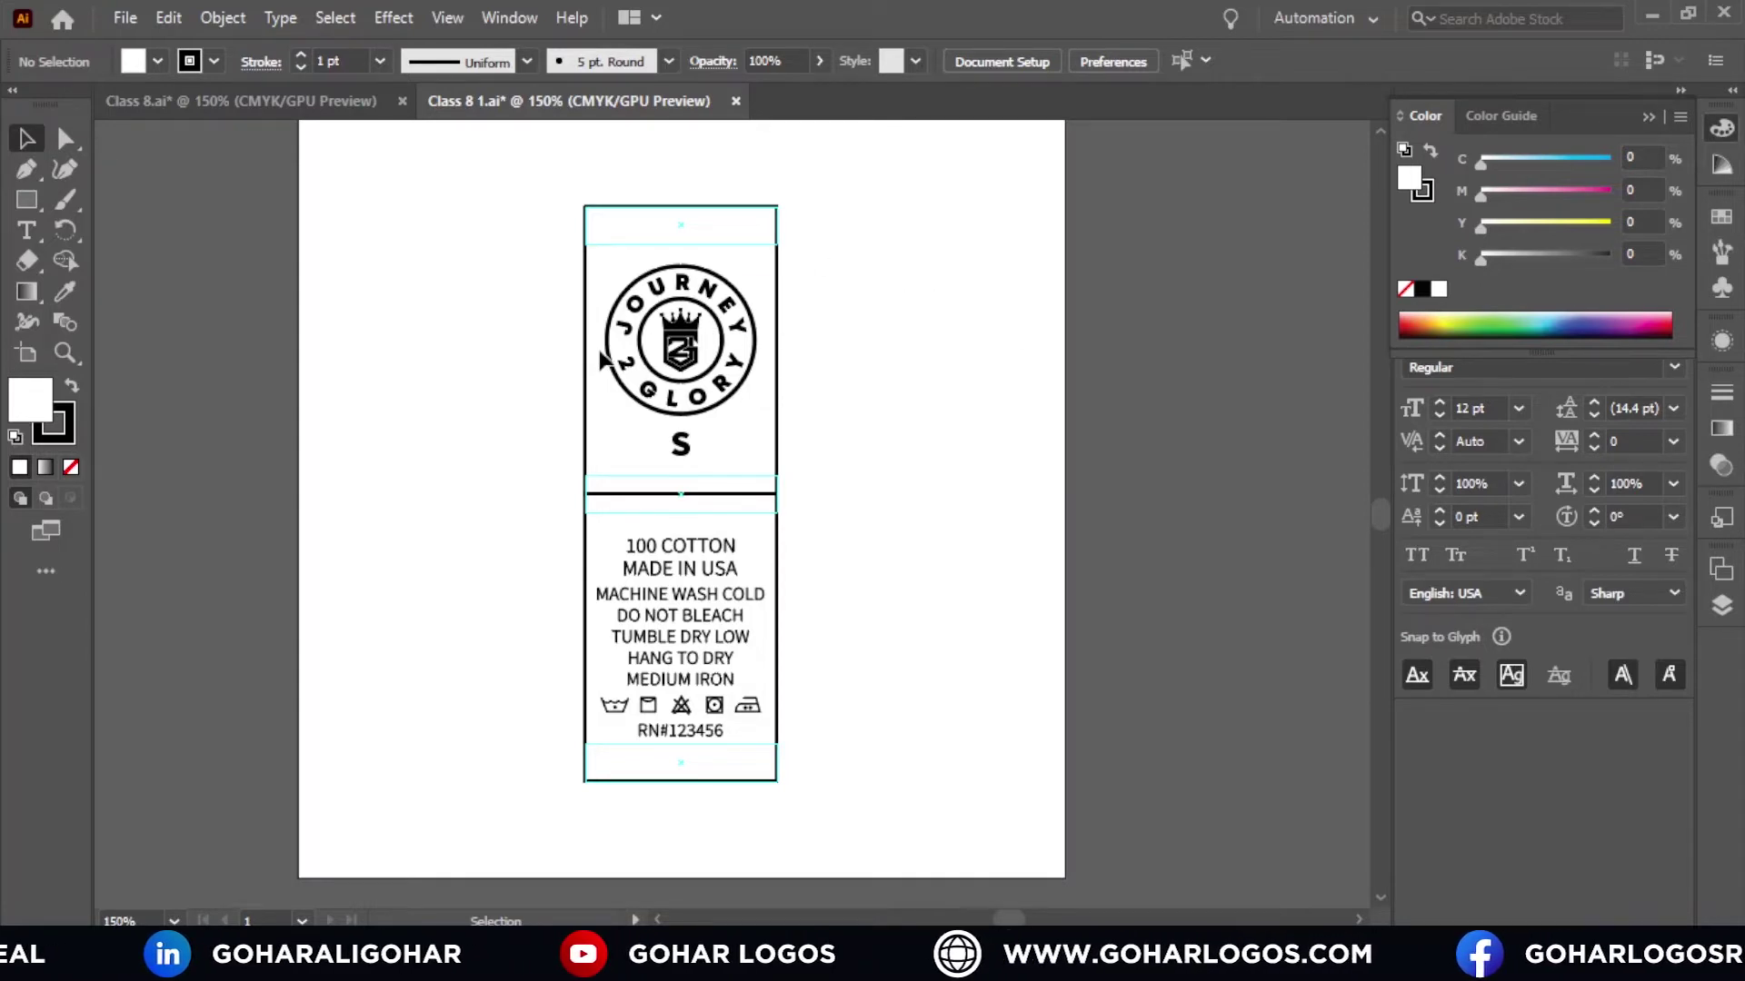
# Step: Try to fit the artboard to the bounds of the label artwork
pyautogui.hotkey('shift', 'o')
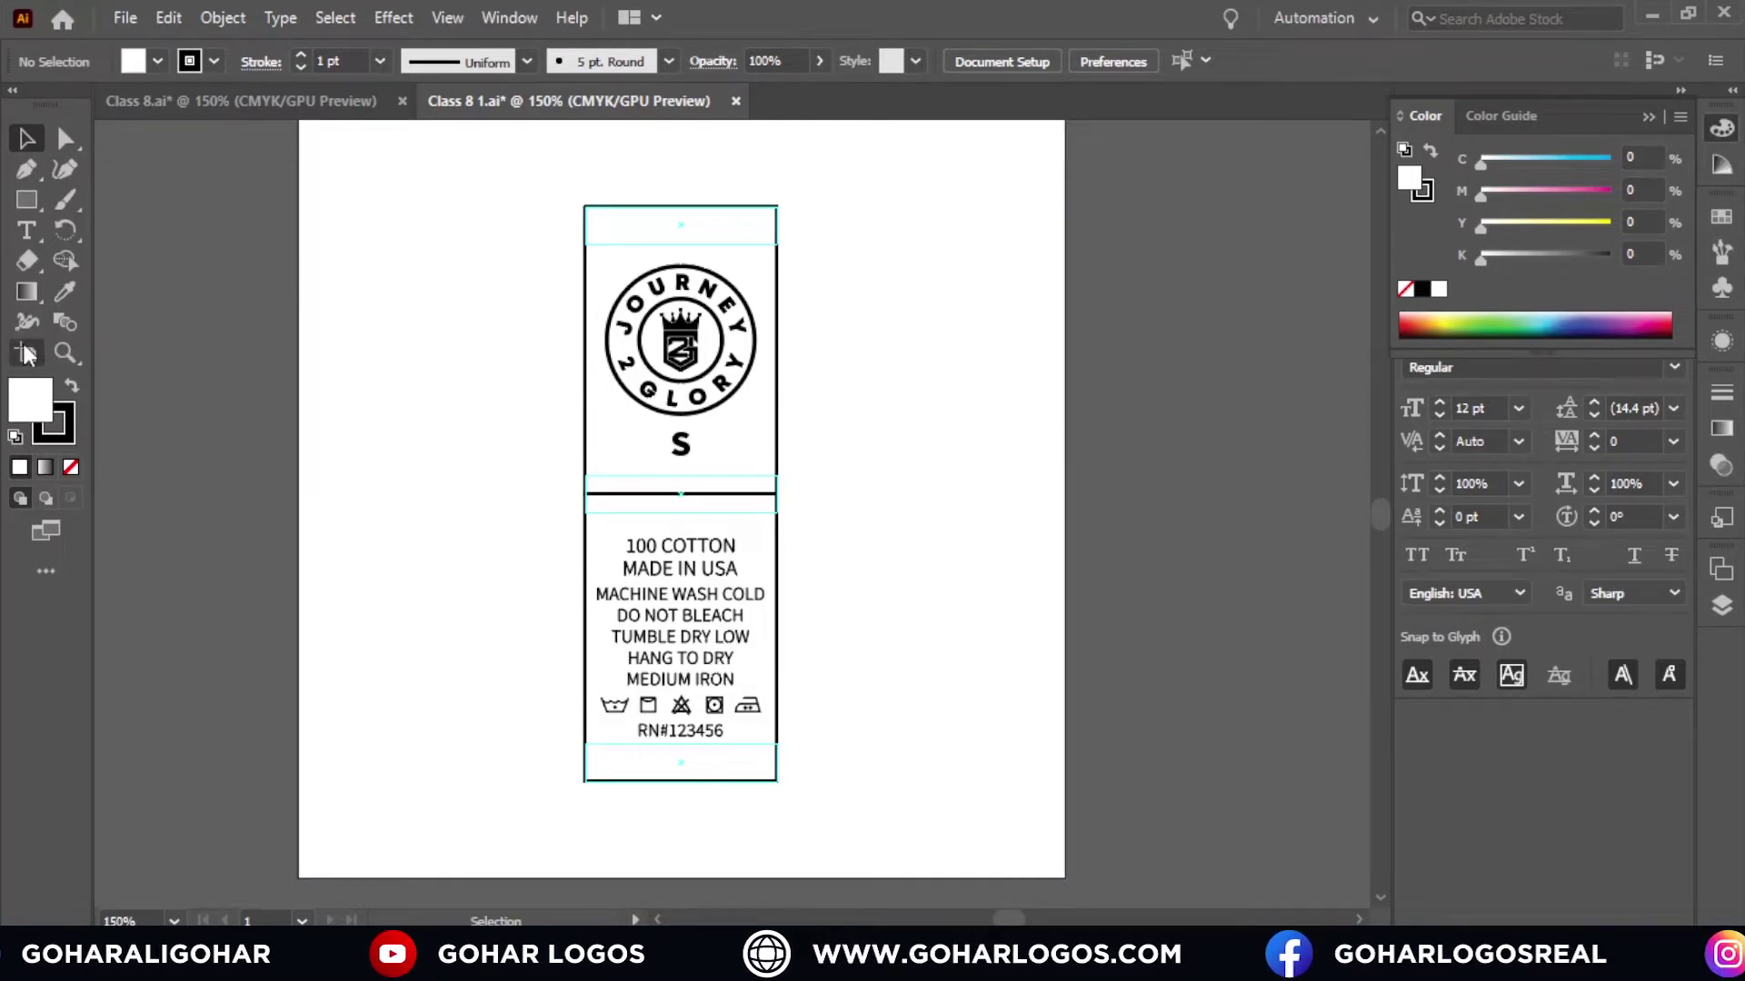
pyautogui.click(605, 298)
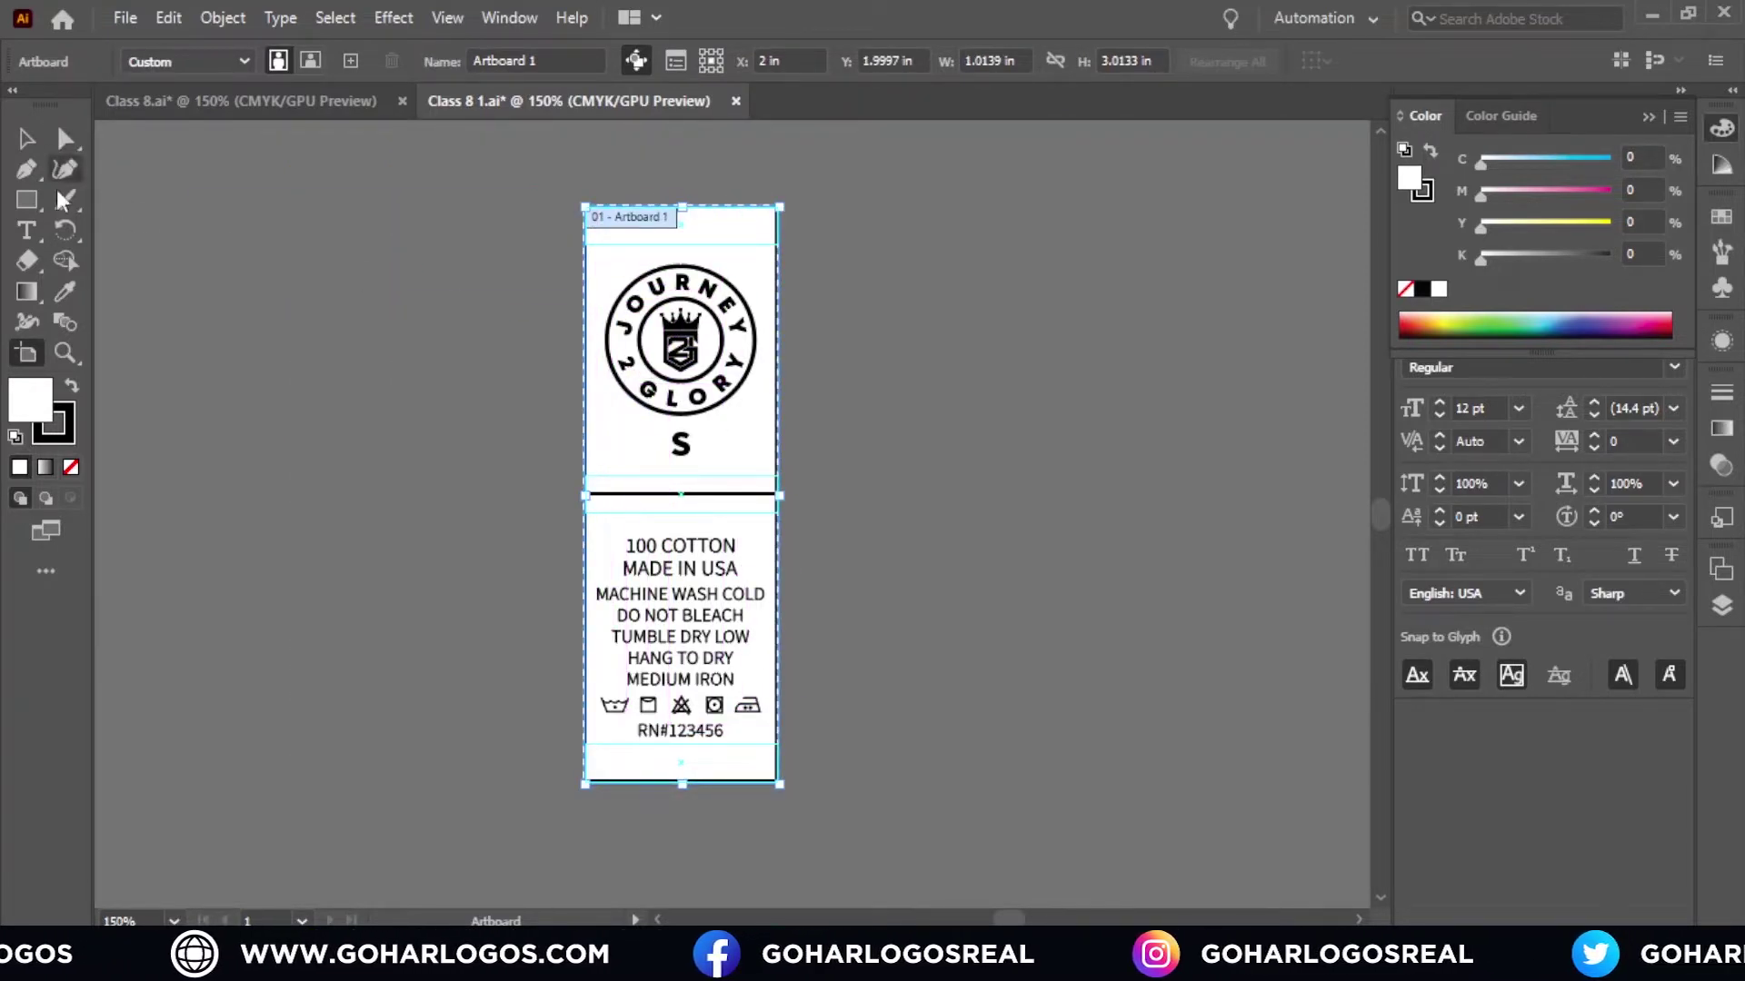
pyautogui.hotkey('ctrl', 'z')
pyautogui.click(26, 139)
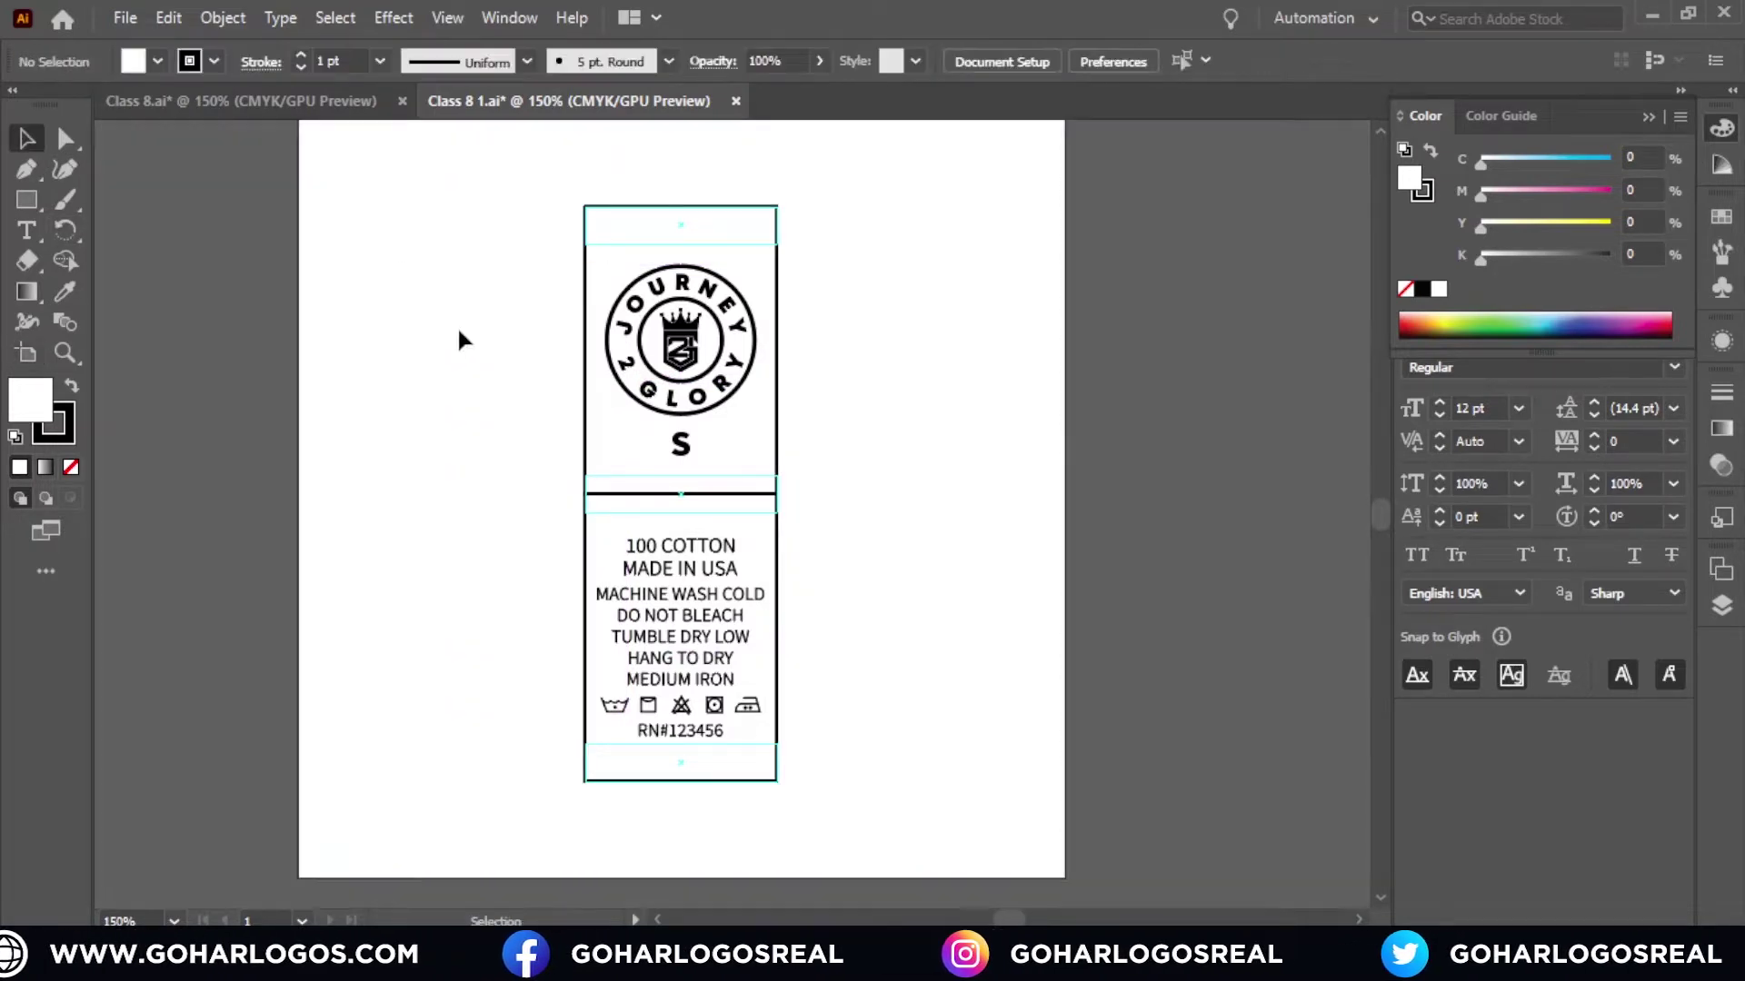
pyautogui.scroll(-1, 482, 350)
pyautogui.moveTo(915, 449); pyautogui.dragTo(843, 403)
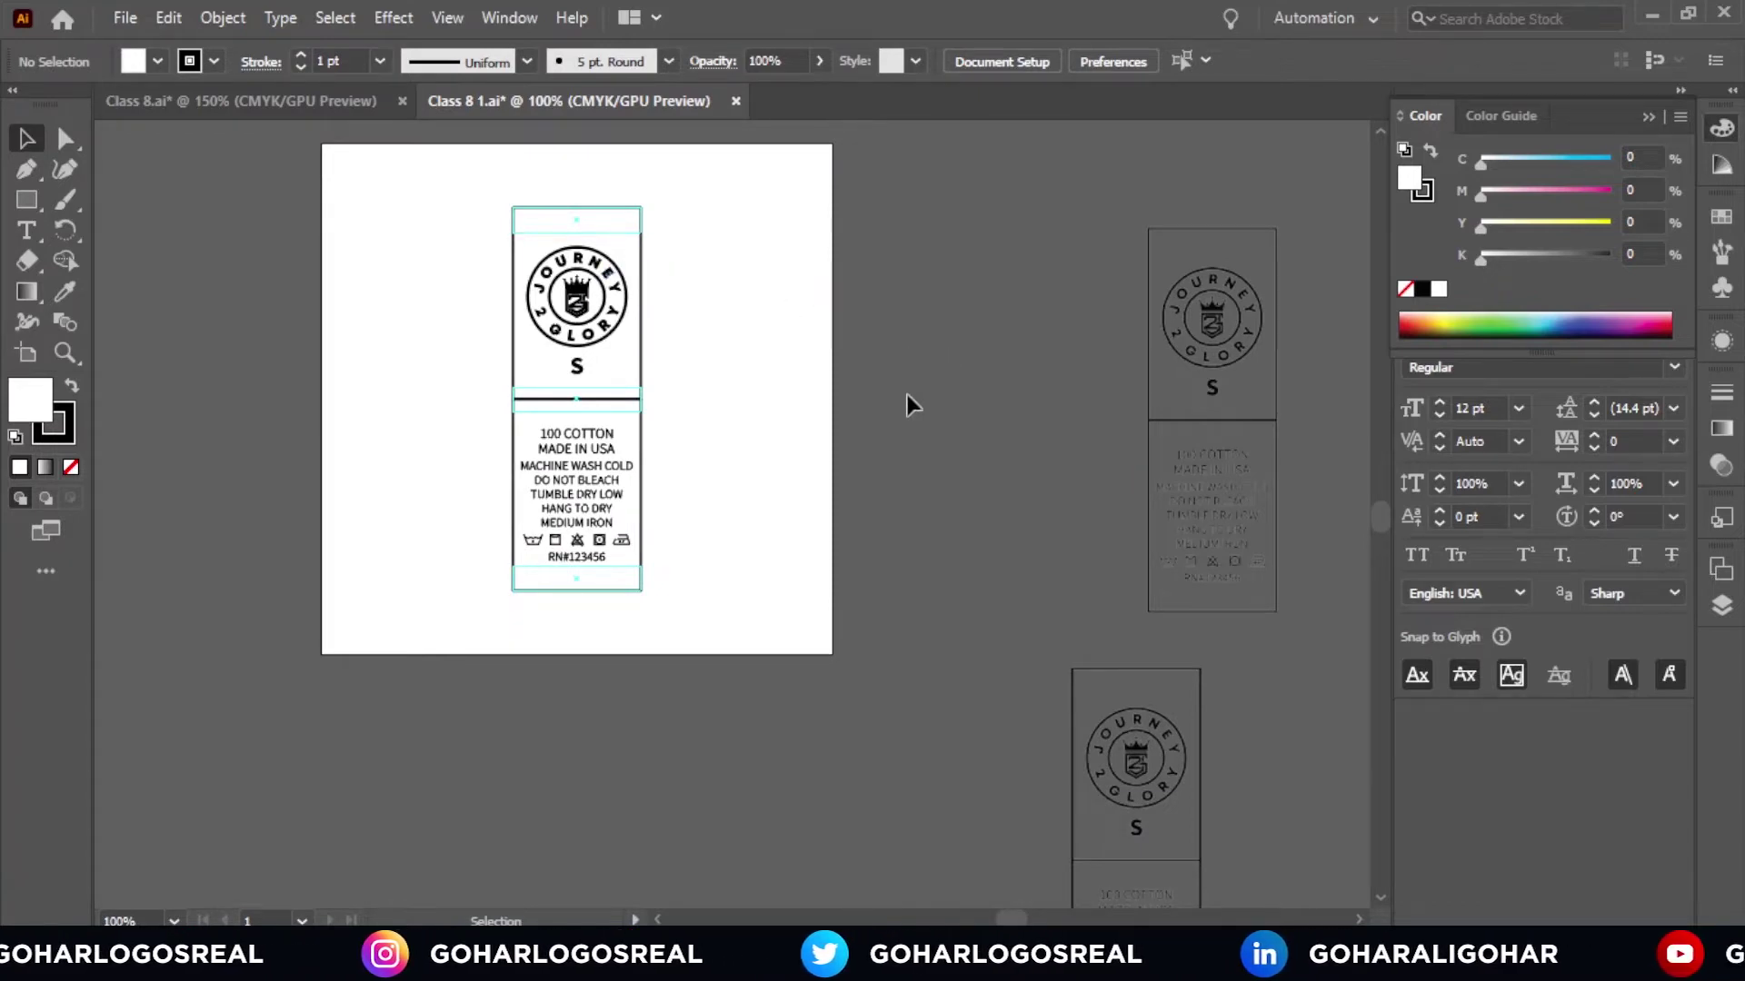
pyautogui.hscroll(3, 907, 395)
pyautogui.click(983, 287)
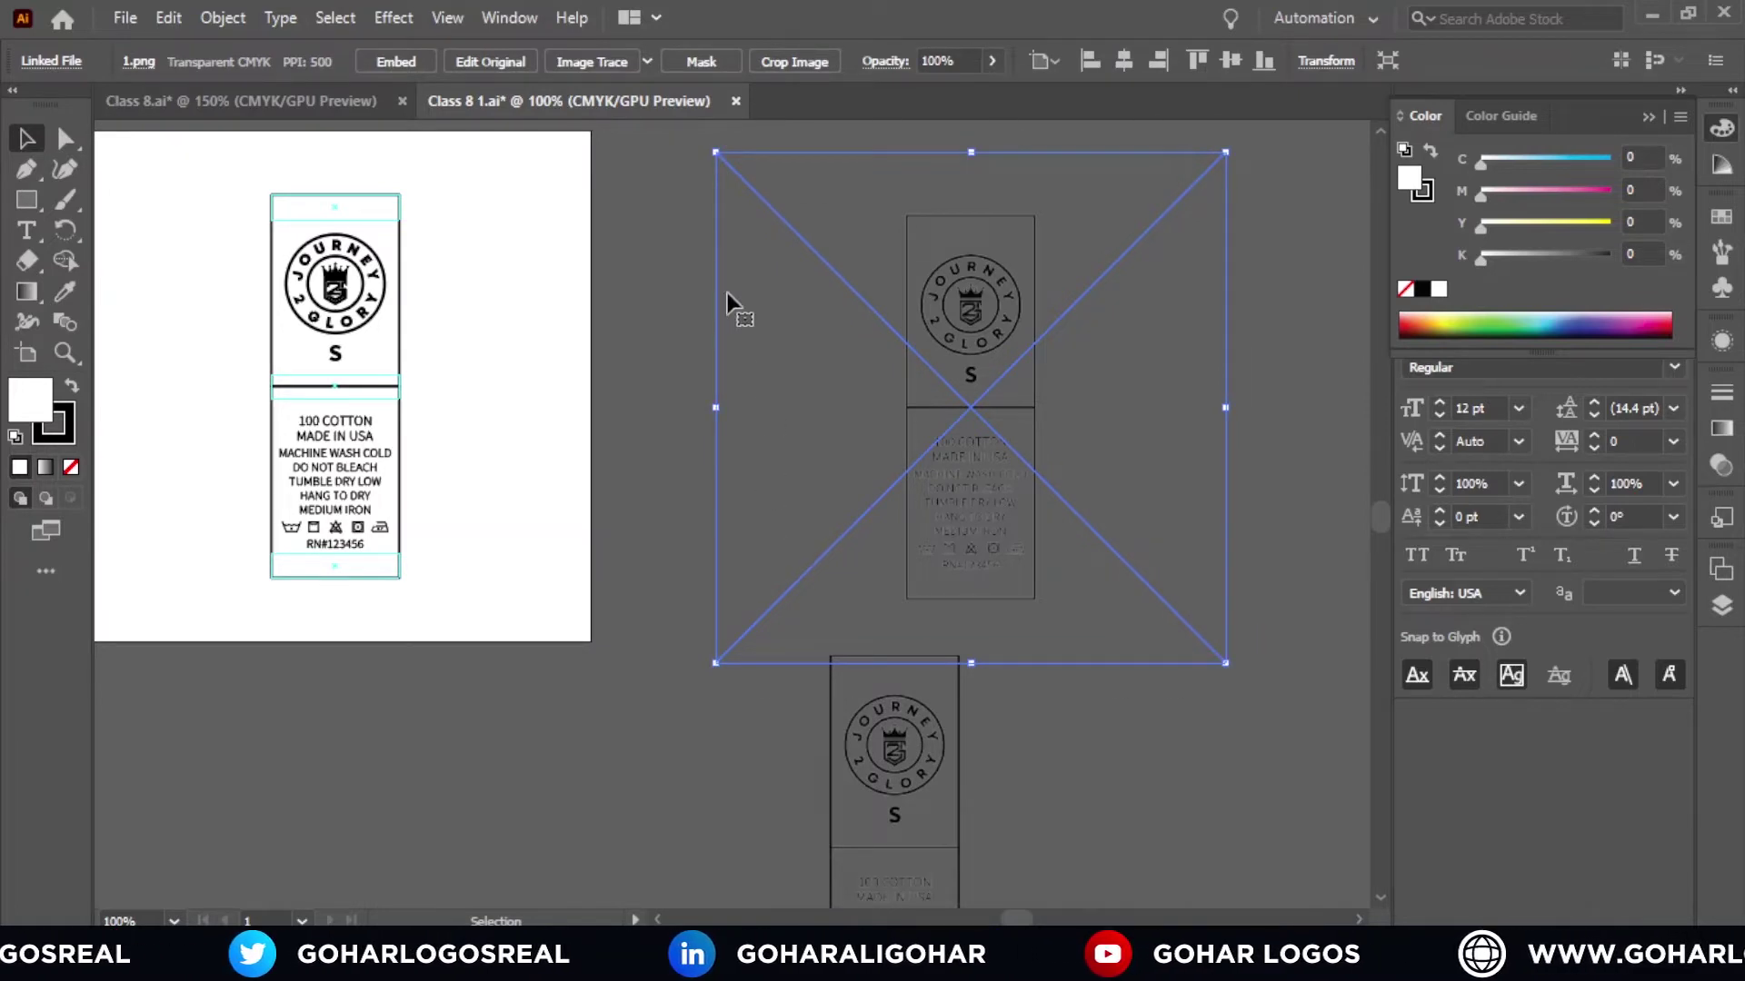
pyautogui.scroll(-1, 779, 155)
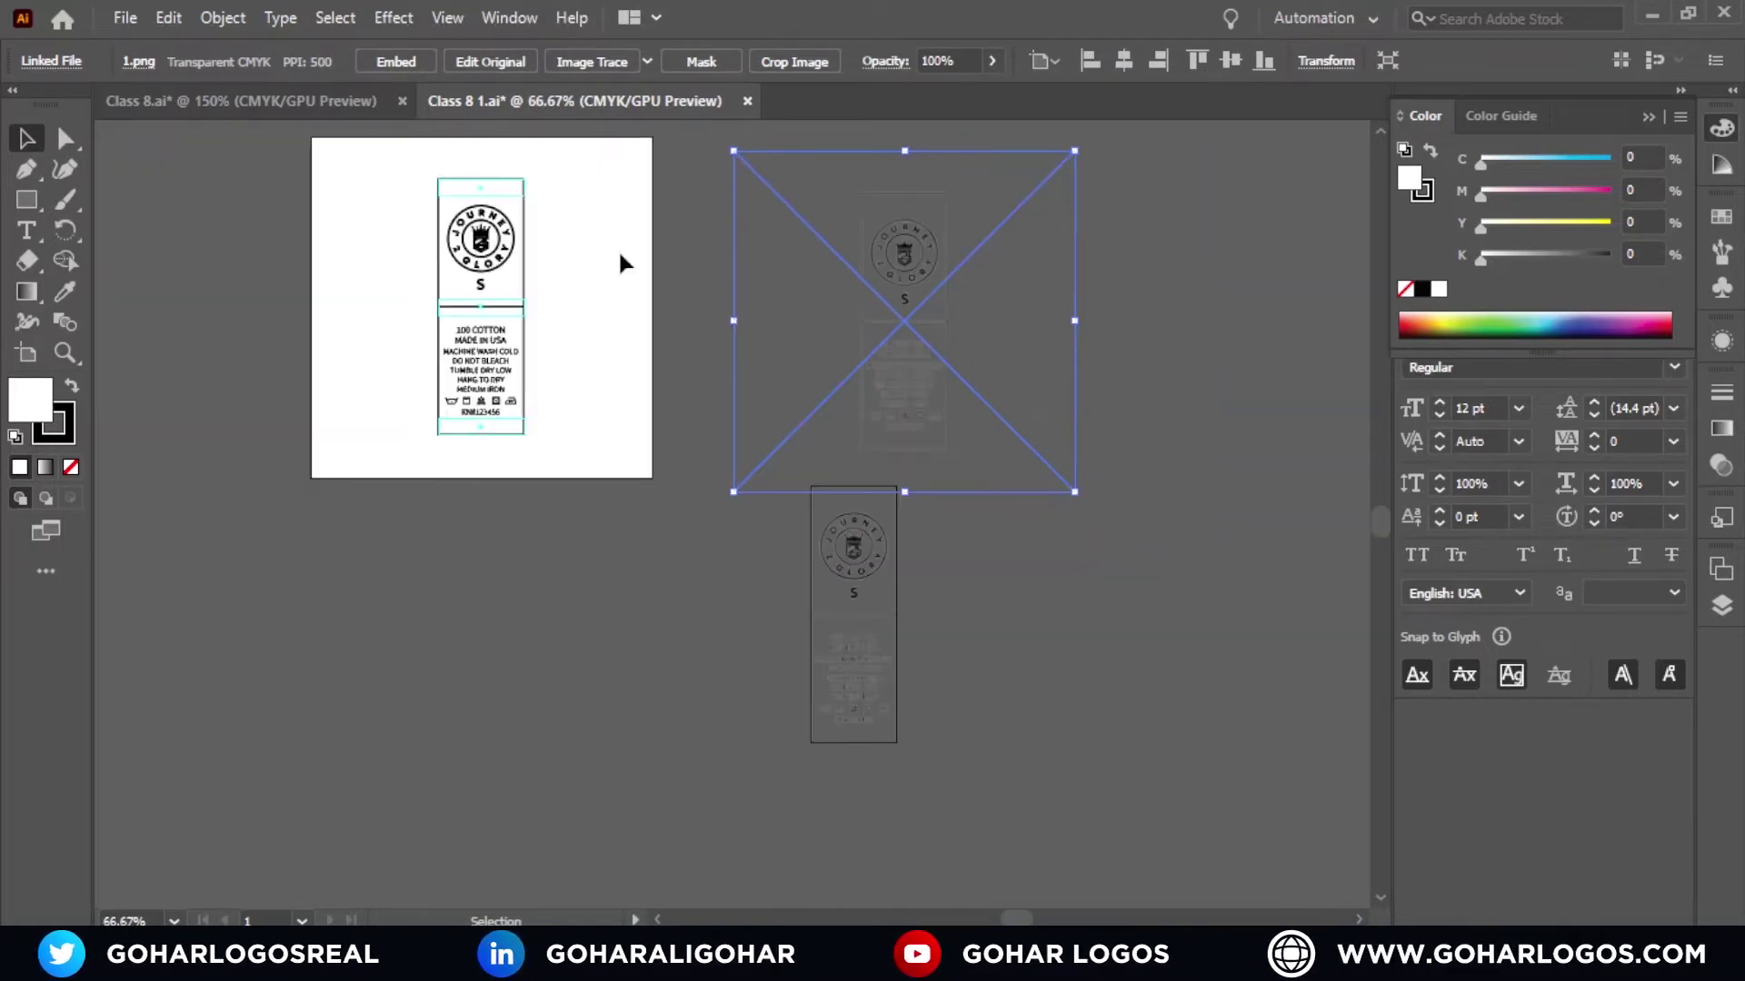
pyautogui.click(623, 261)
# Step: Shrink the 4 x 4 in artboard to fit the bounds of the clothing label artwork
pyautogui.click(26, 351)
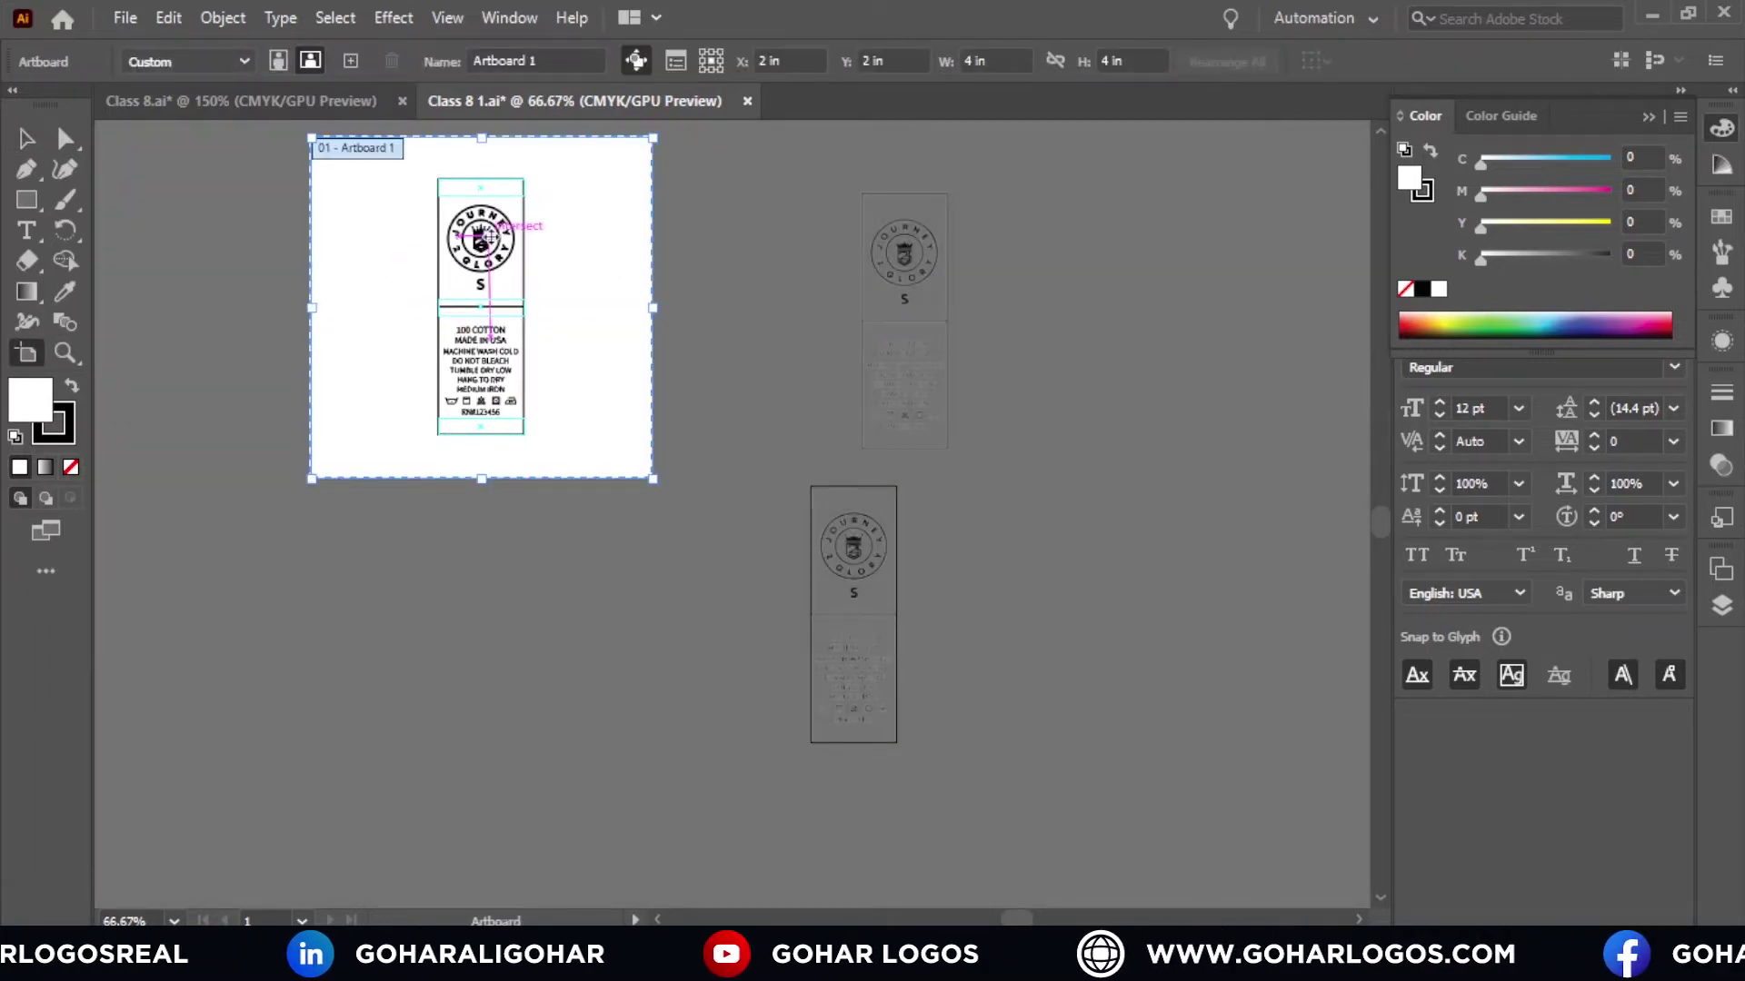
pyautogui.click(486, 233)
pyautogui.click(27, 138)
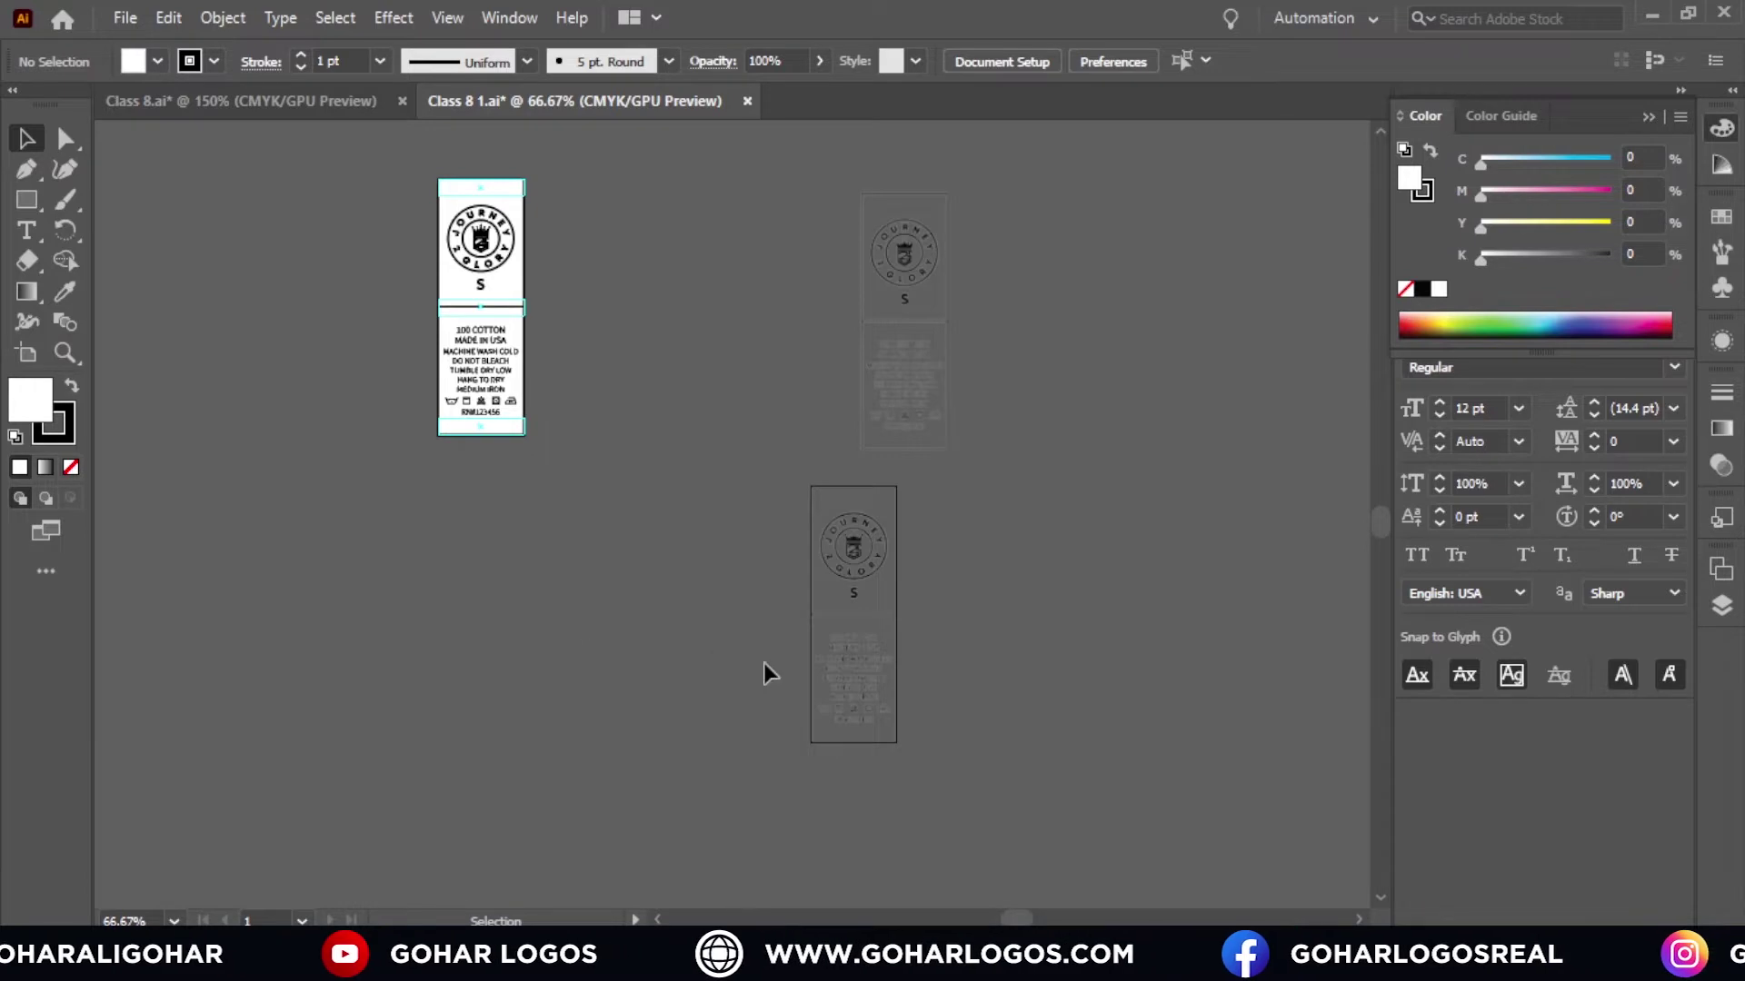
pyautogui.click(860, 566)
pyautogui.scroll(1, 891, 642)
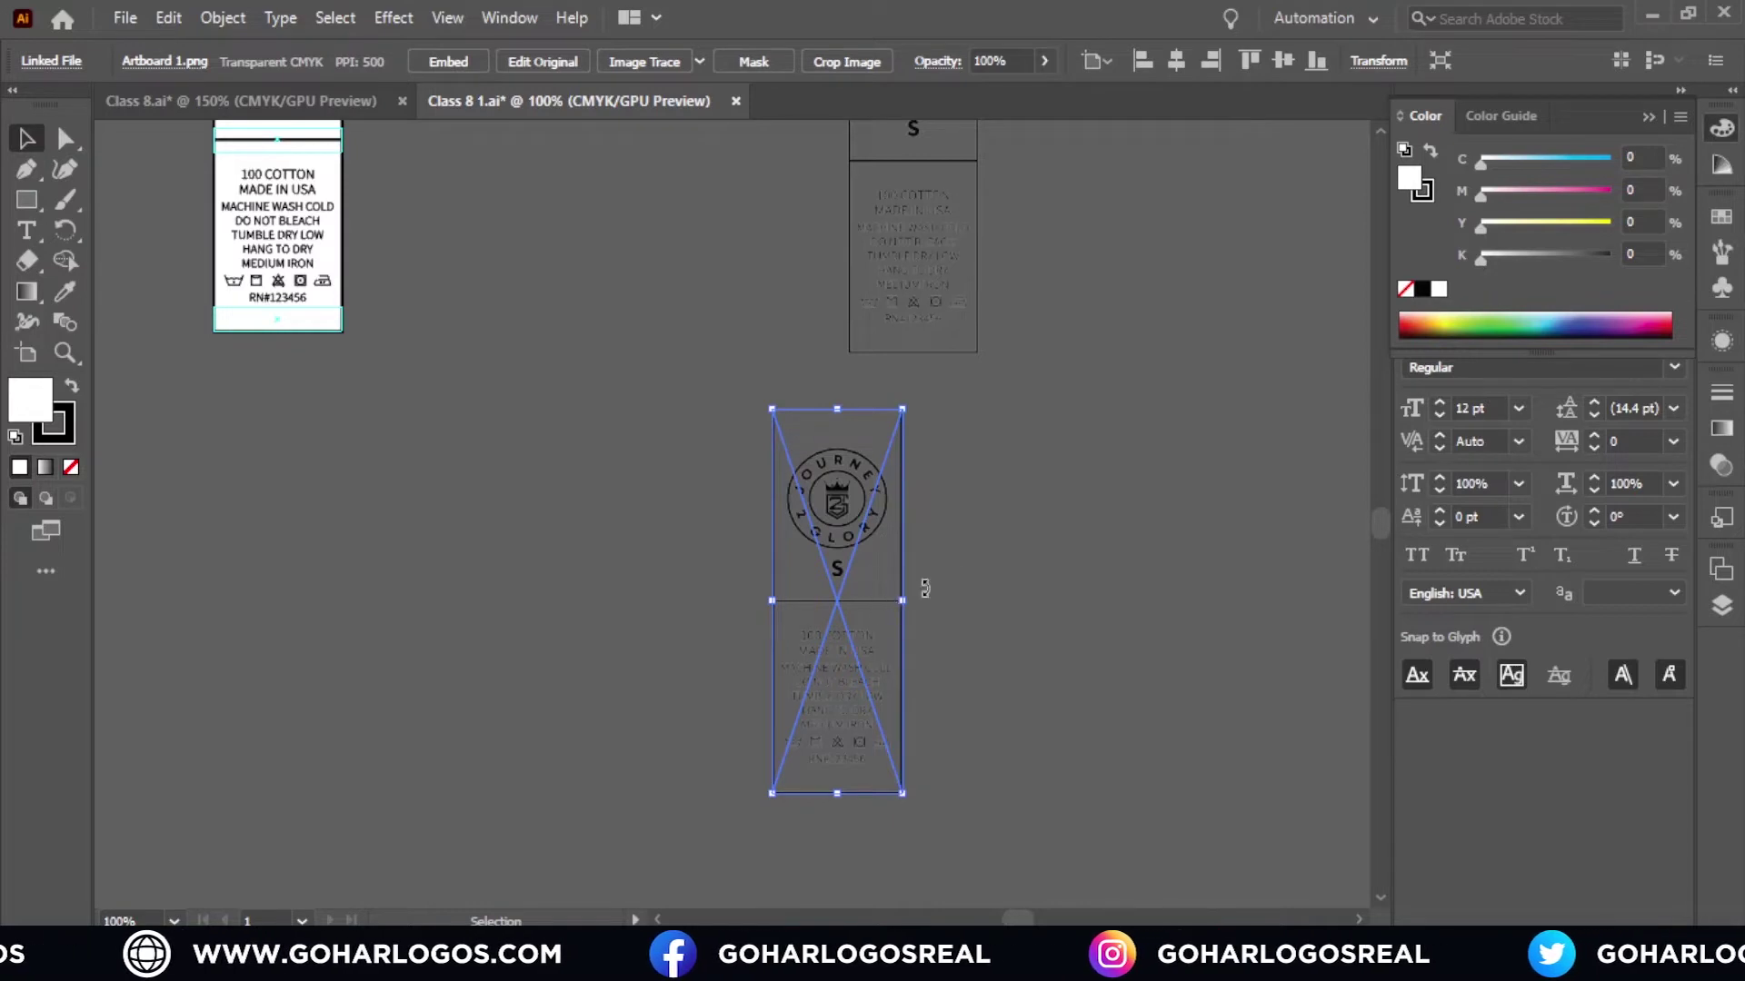
pyautogui.scroll(-1, 1107, 442)
pyautogui.click(1091, 518)
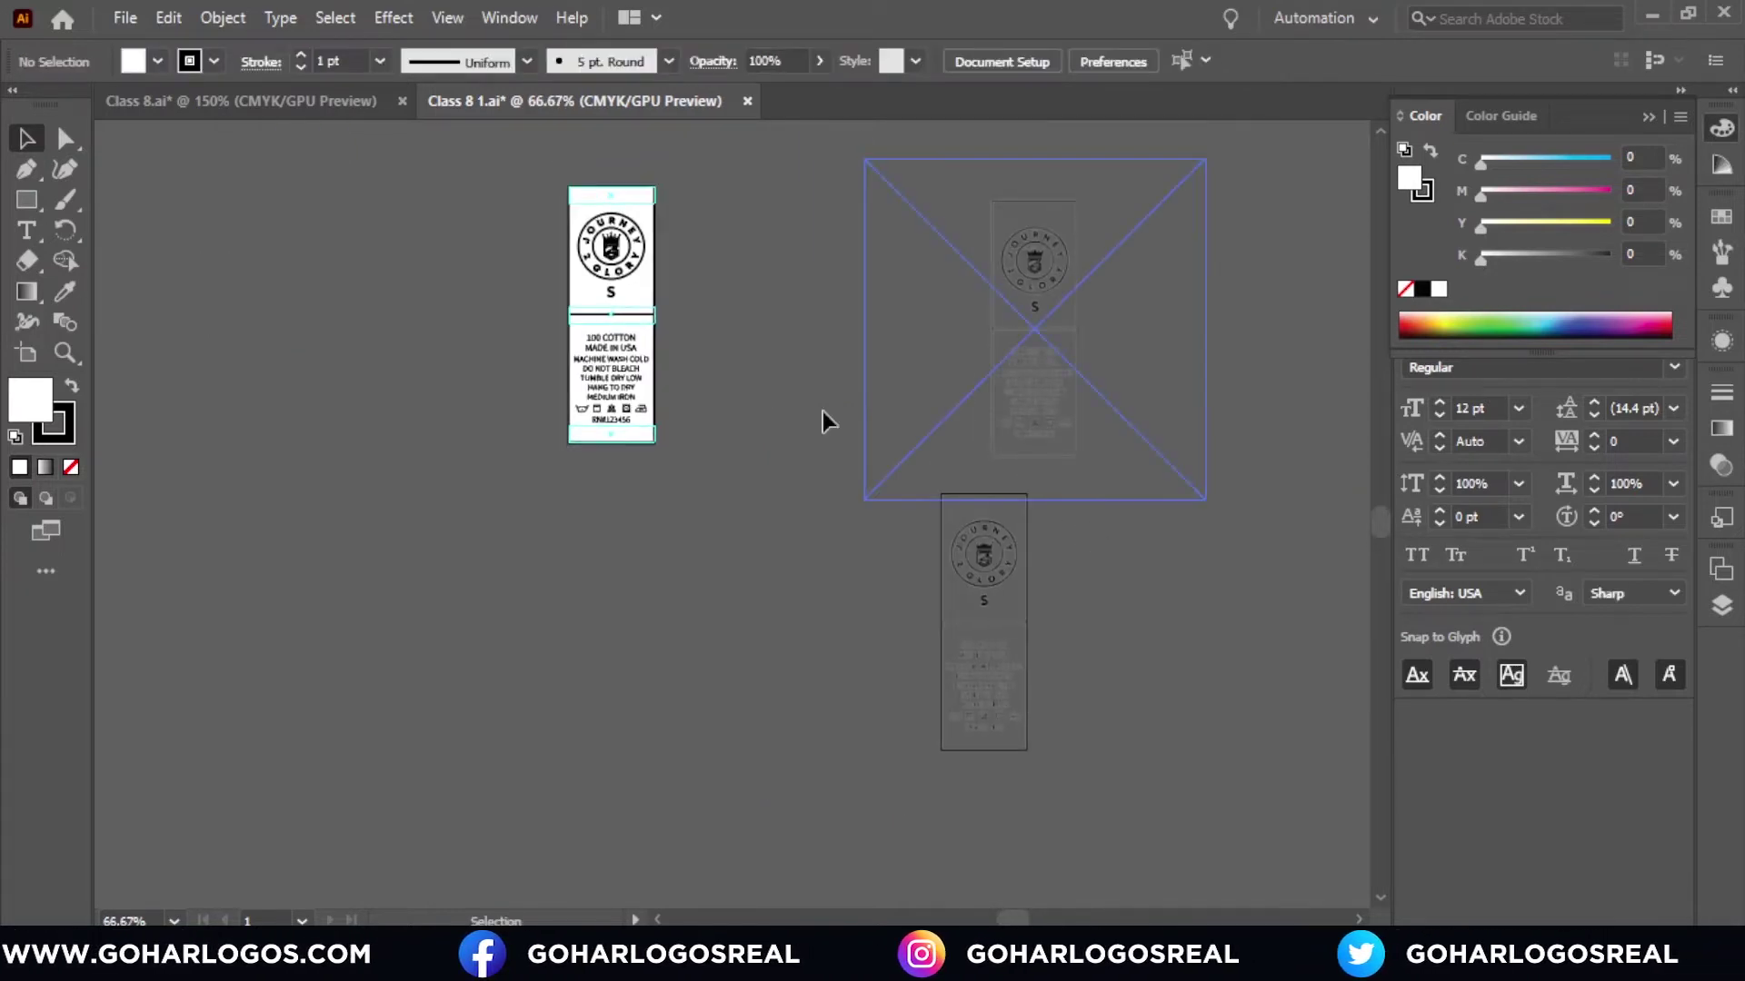
pyautogui.scroll(1, 677, 429)
pyautogui.scroll(1, 780, 413)
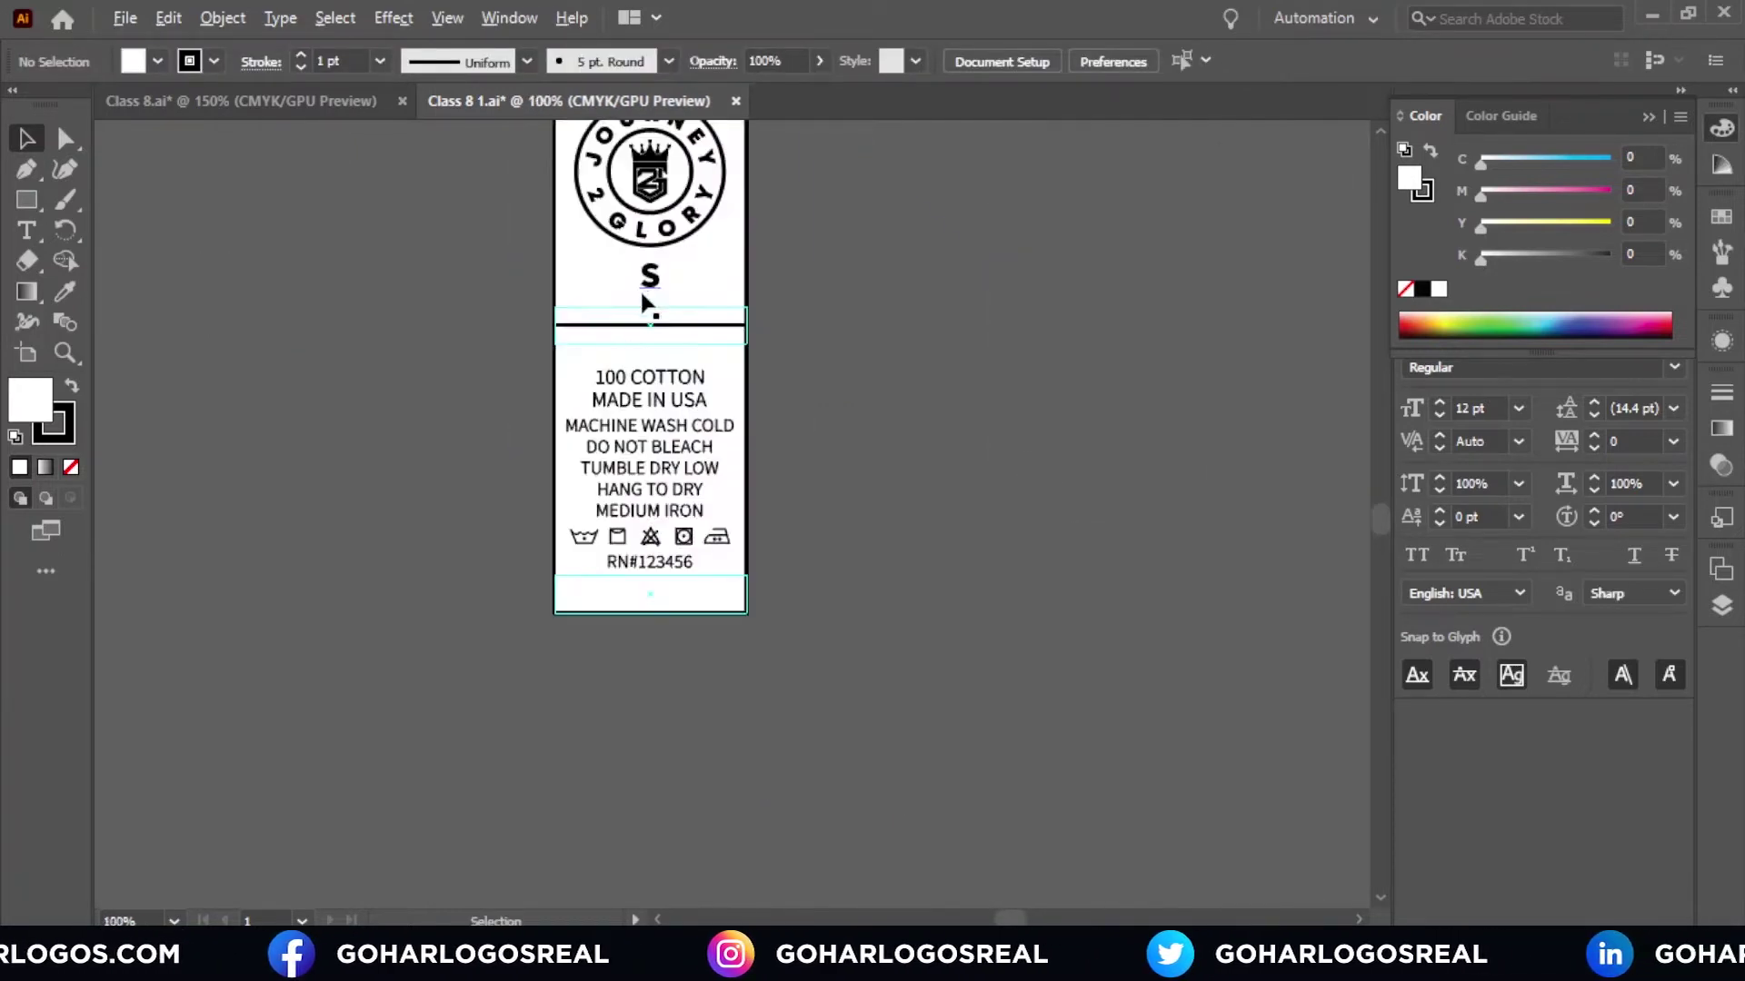
# Step: Delete the two linked label images lying outside the artboard
pyautogui.scroll(-2, 800, 350)
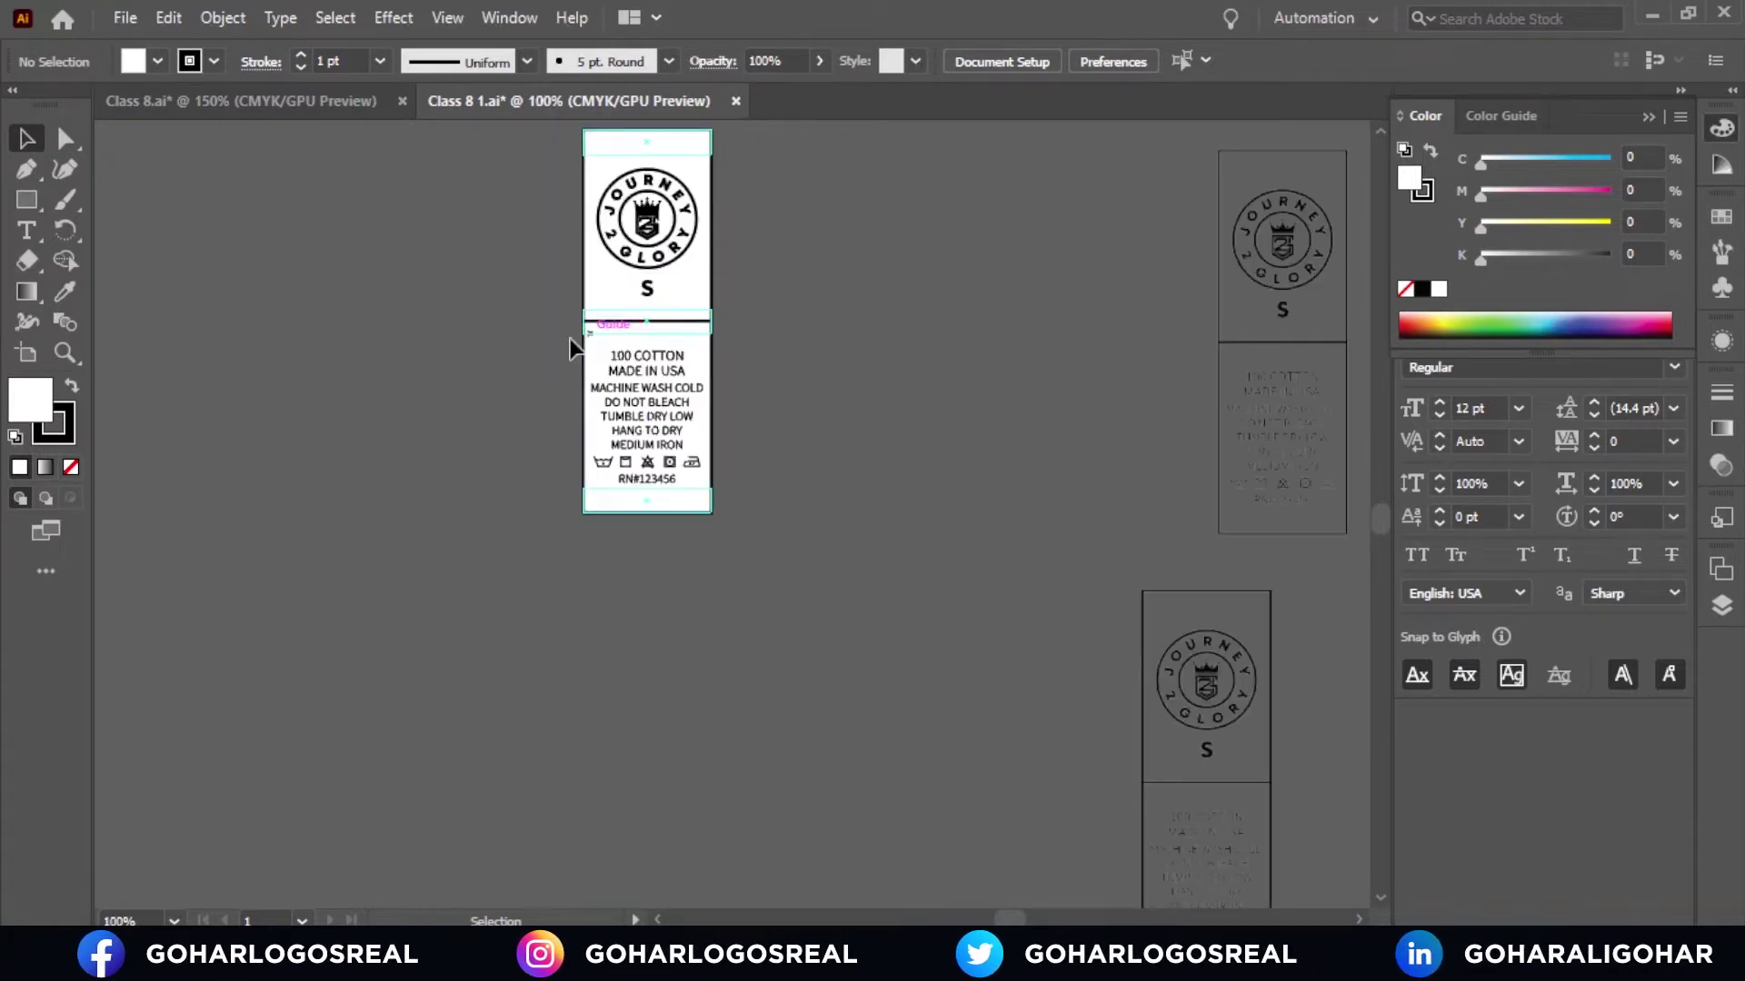
pyautogui.moveTo(961, 473); pyautogui.dragTo(1130, 668)
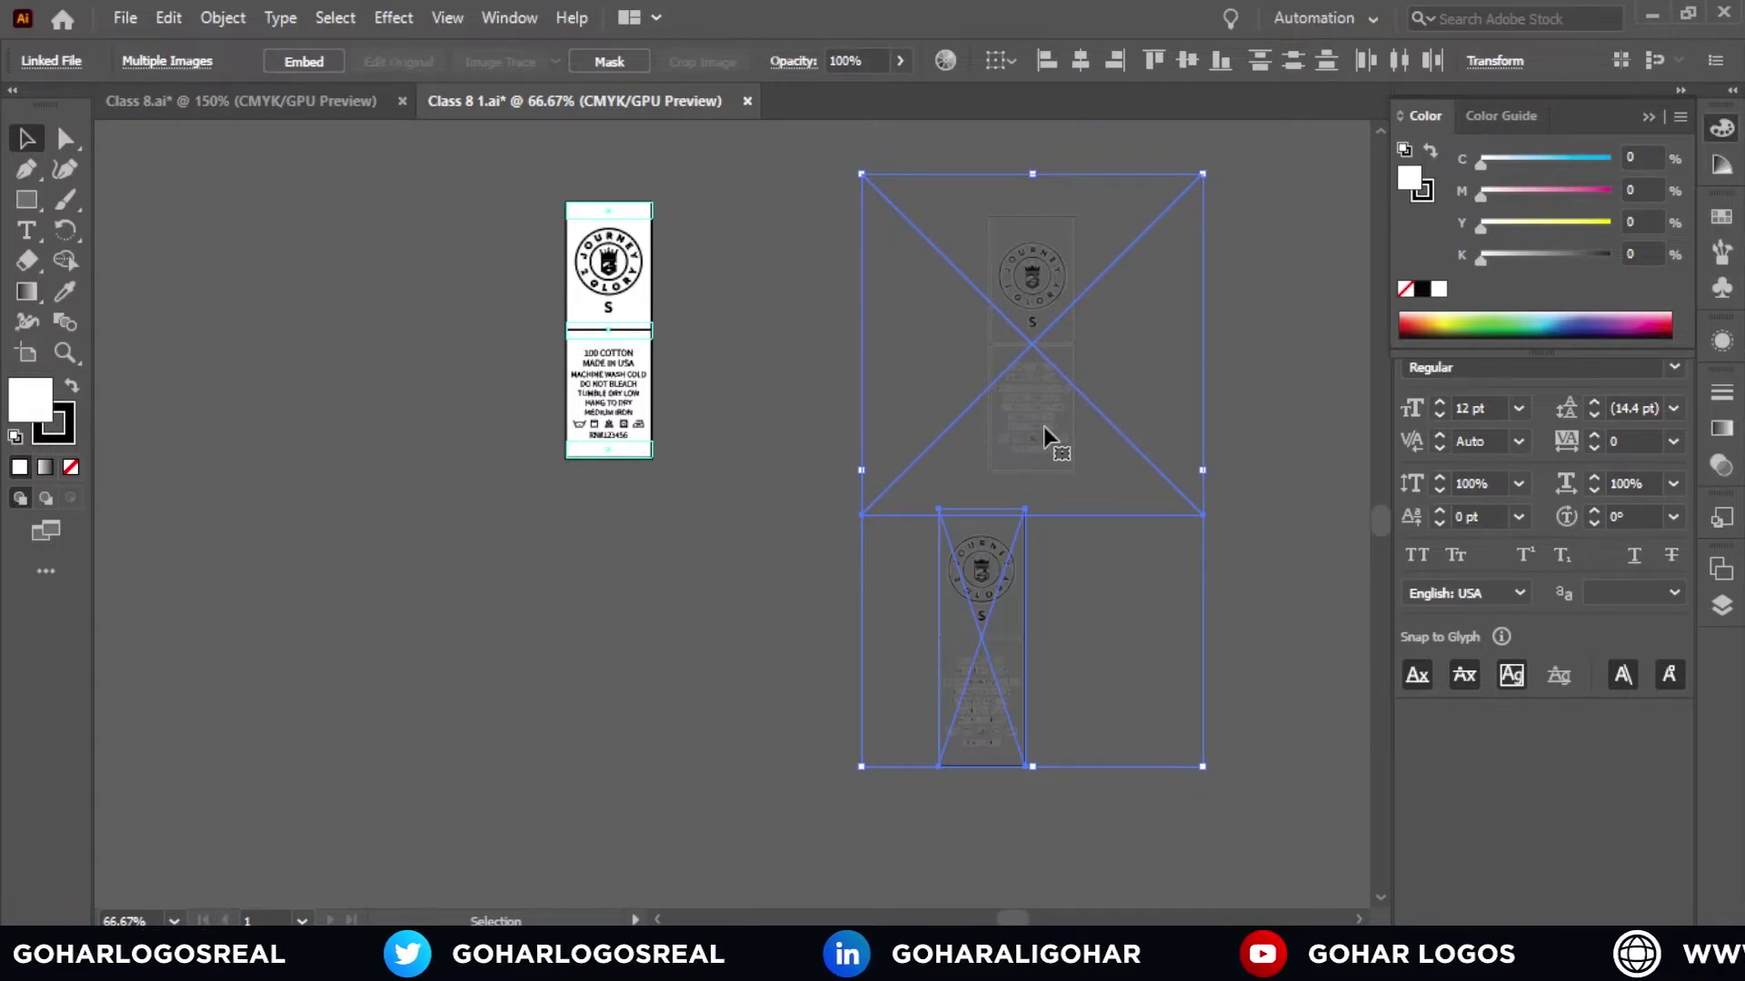
pyautogui.press('Delete')
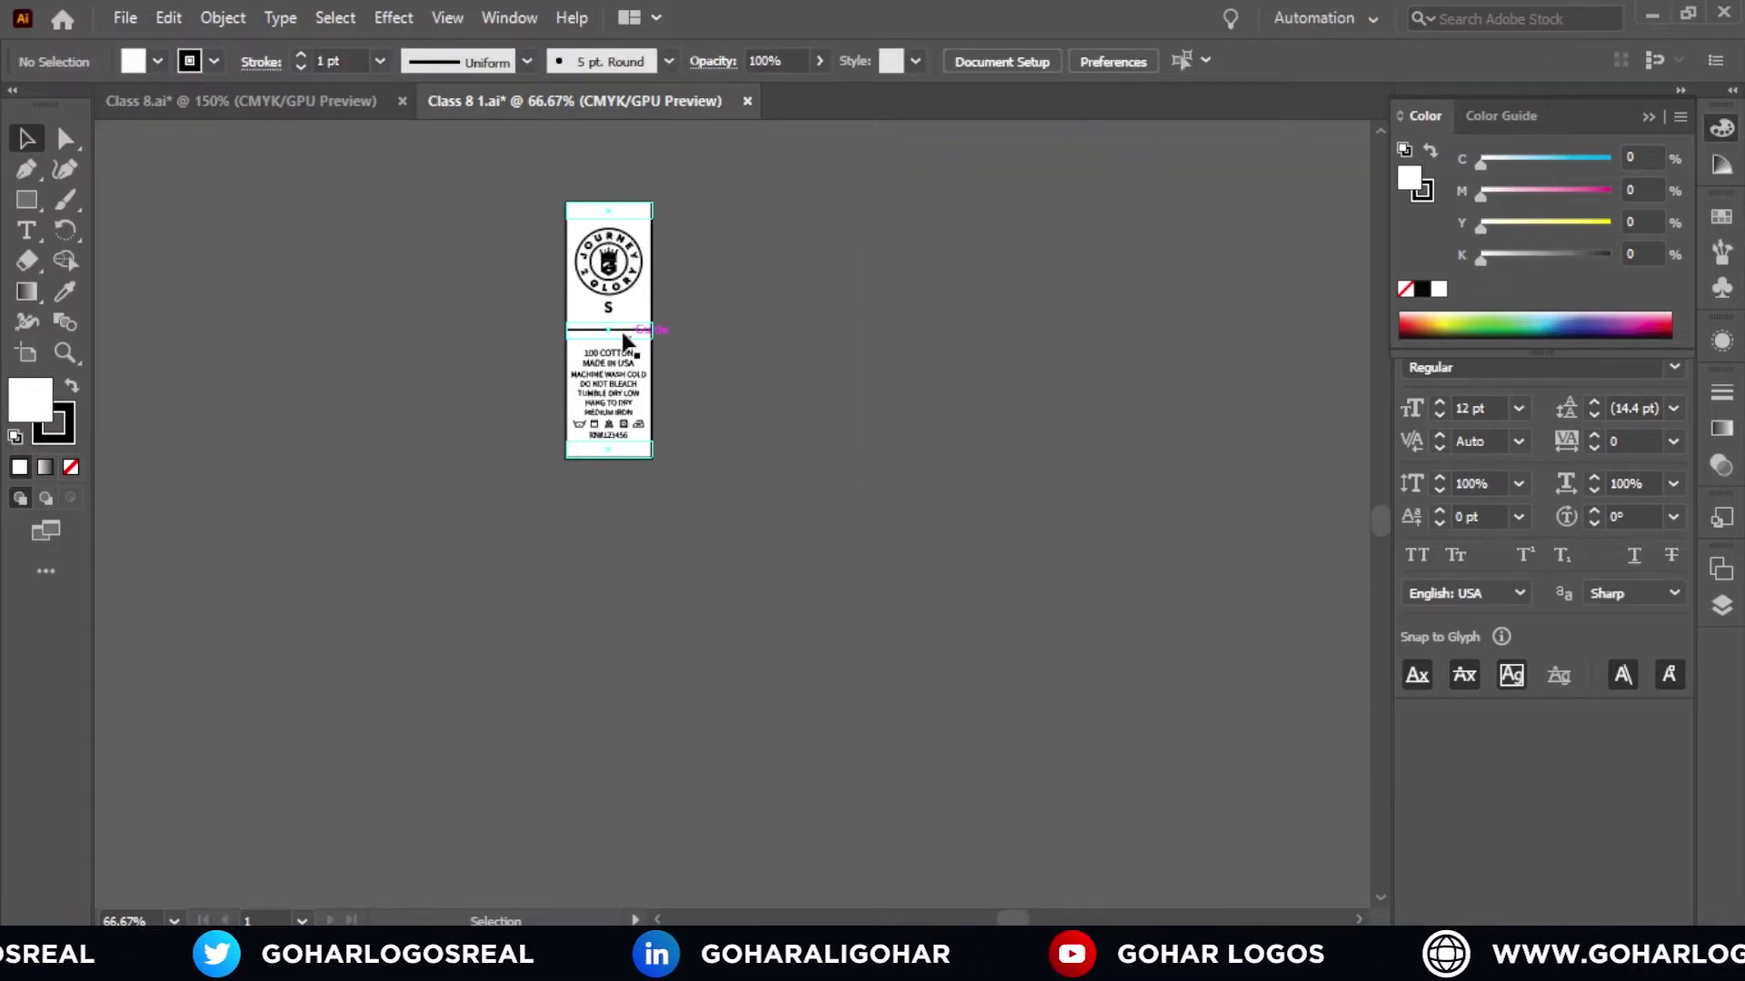
pyautogui.scroll(1, 608, 268)
pyautogui.hotkey('ctrl', 'a')
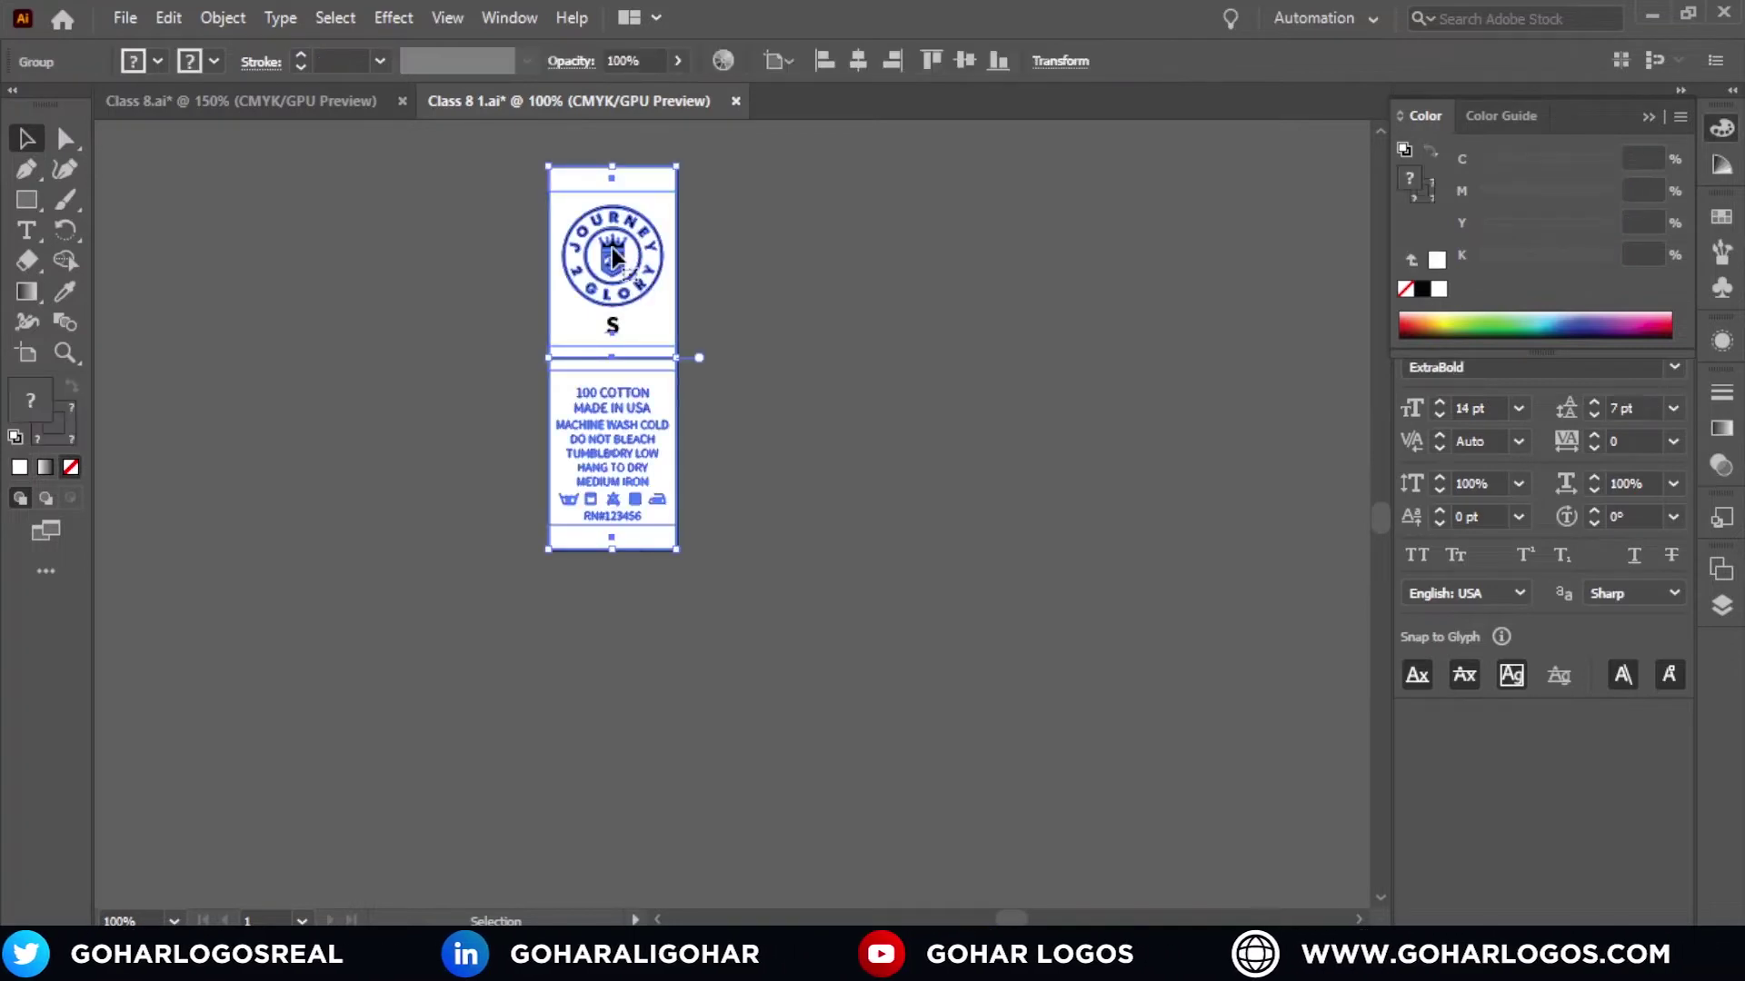
pyautogui.moveTo(767, 344); pyautogui.dragTo(561, 391)
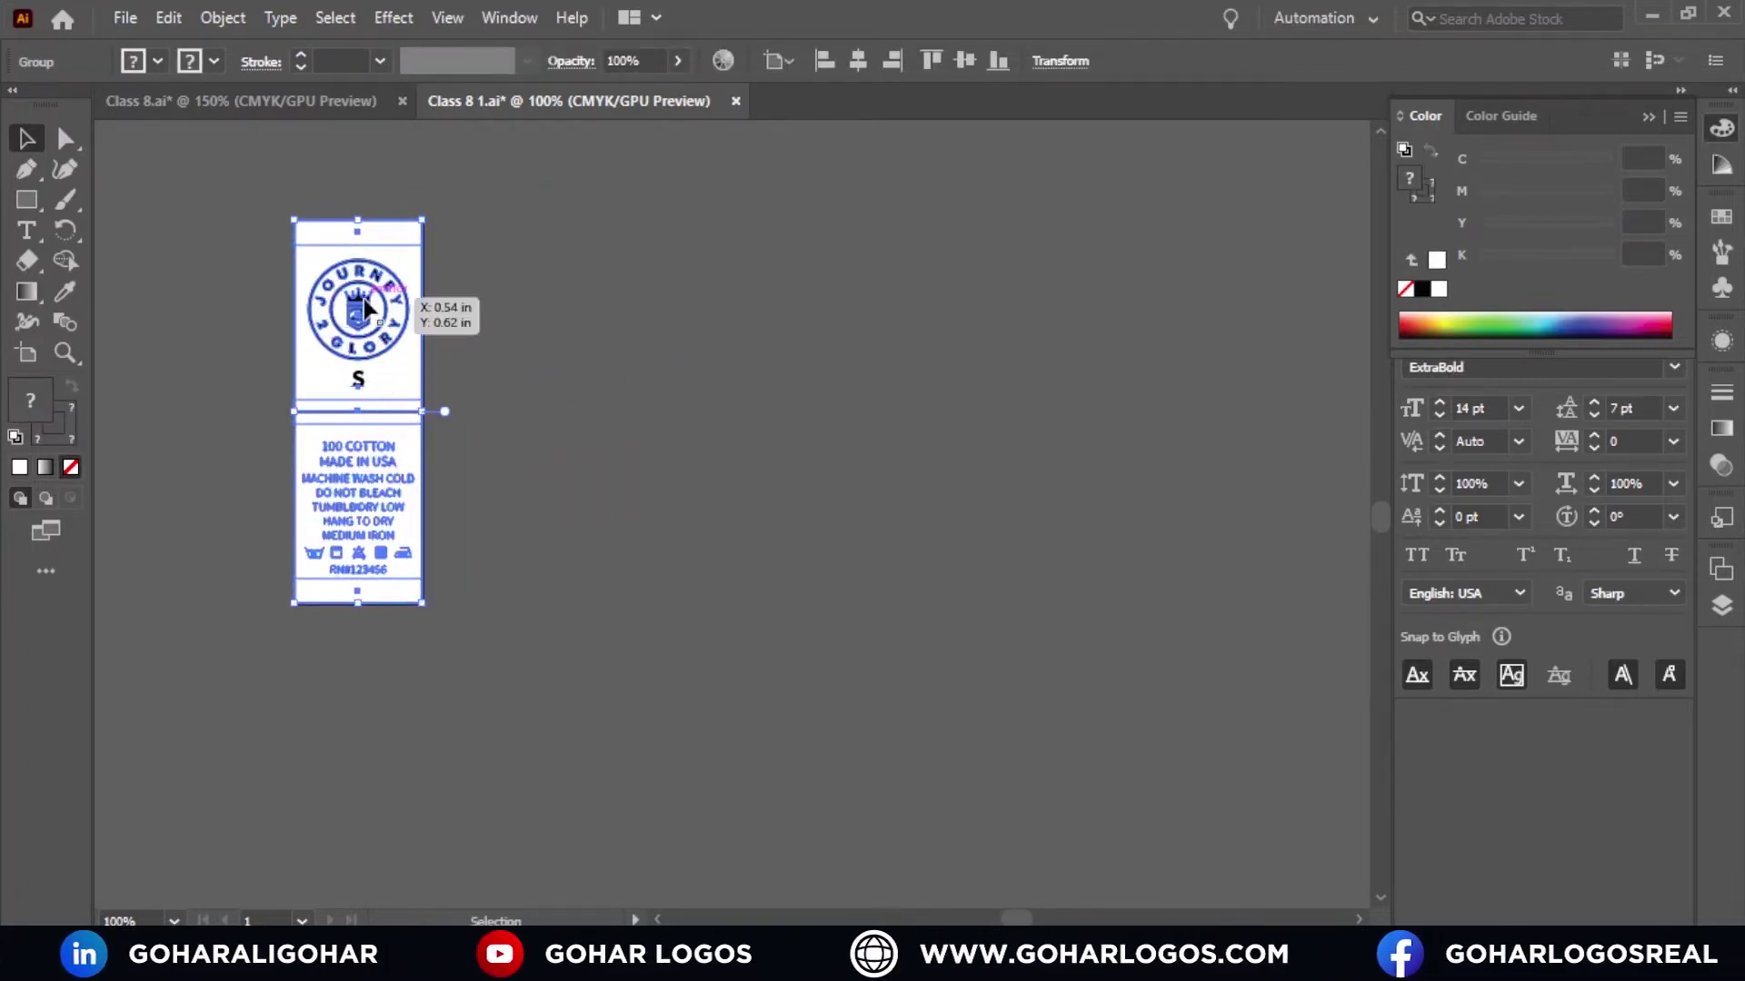
pyautogui.click(1045, 536)
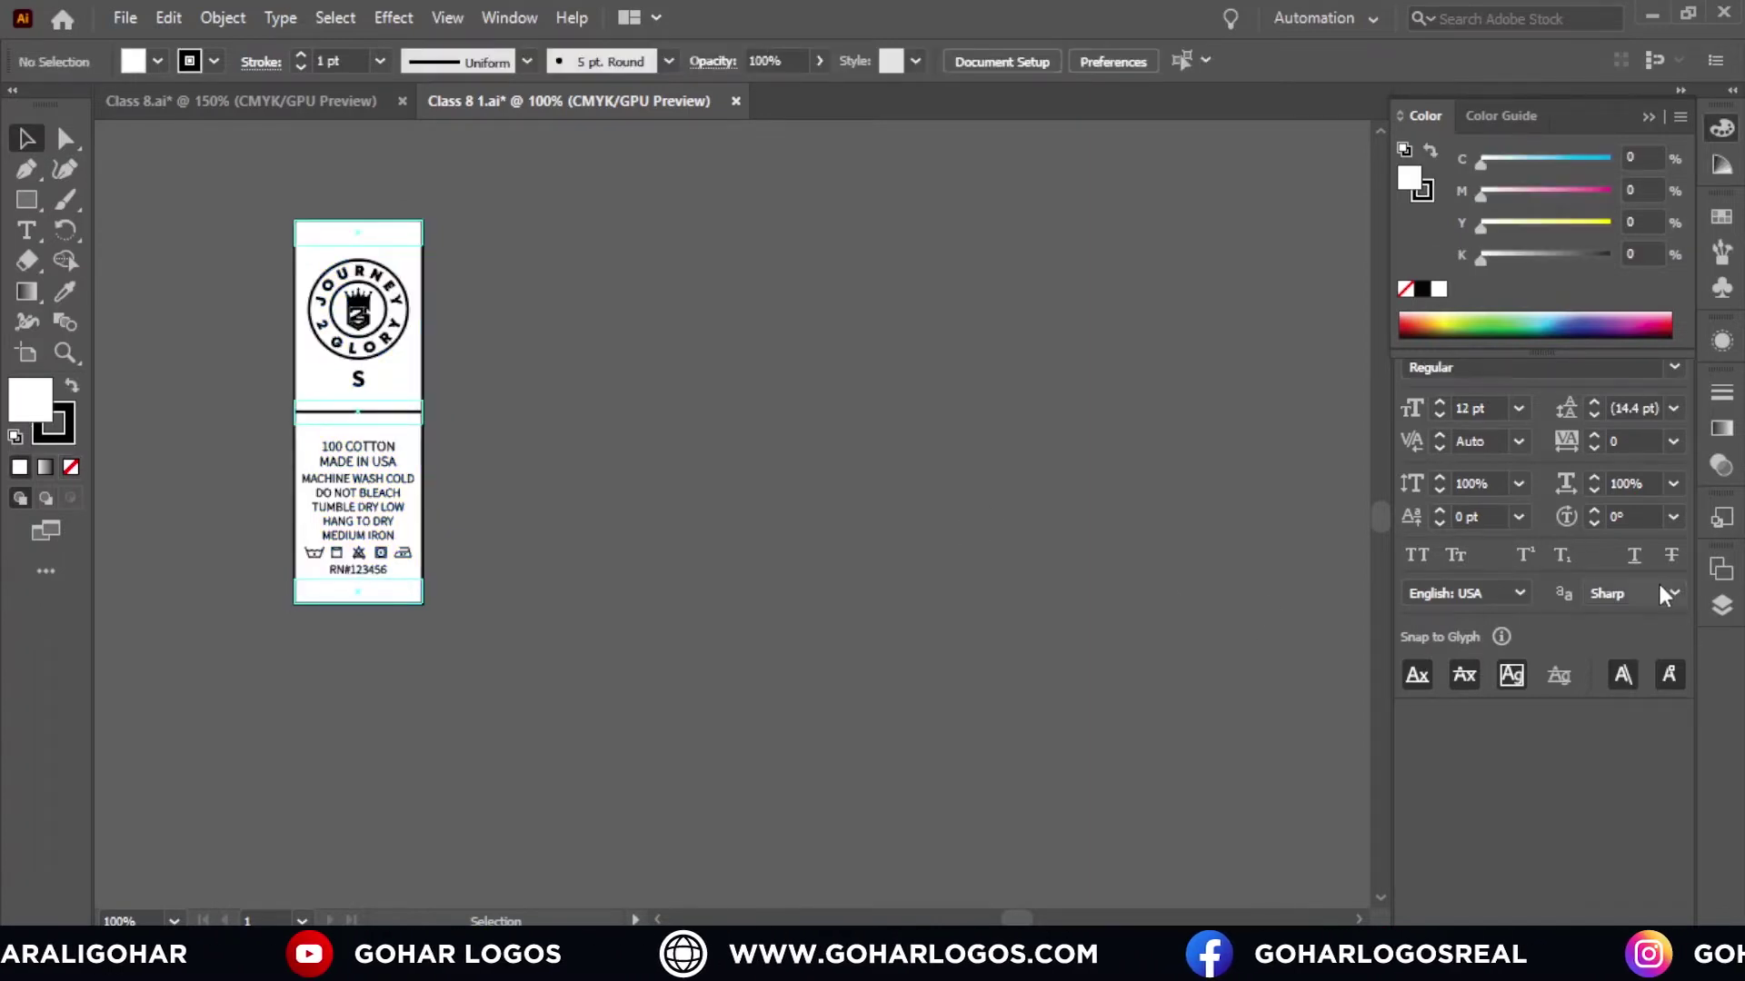
# Step: Add two new artboards of the same size beside the label's artboard
pyautogui.click(1722, 608)
pyautogui.click(1425, 558)
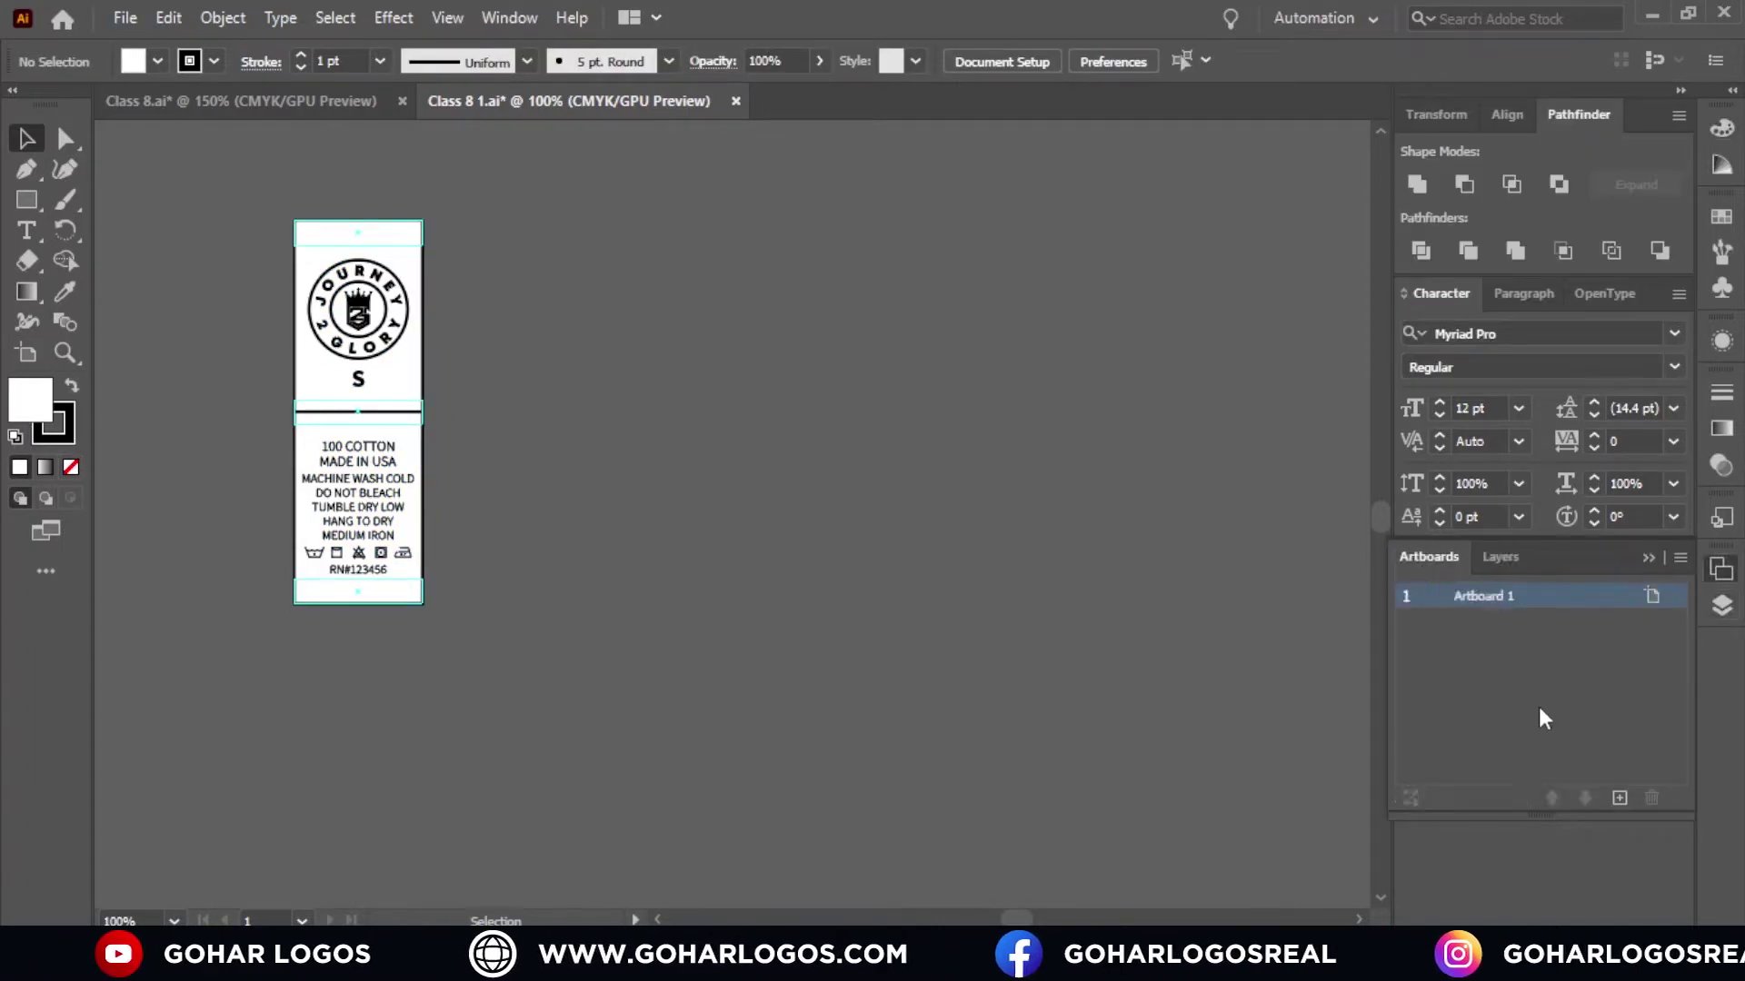
pyautogui.click(1618, 798)
pyautogui.click(1619, 799)
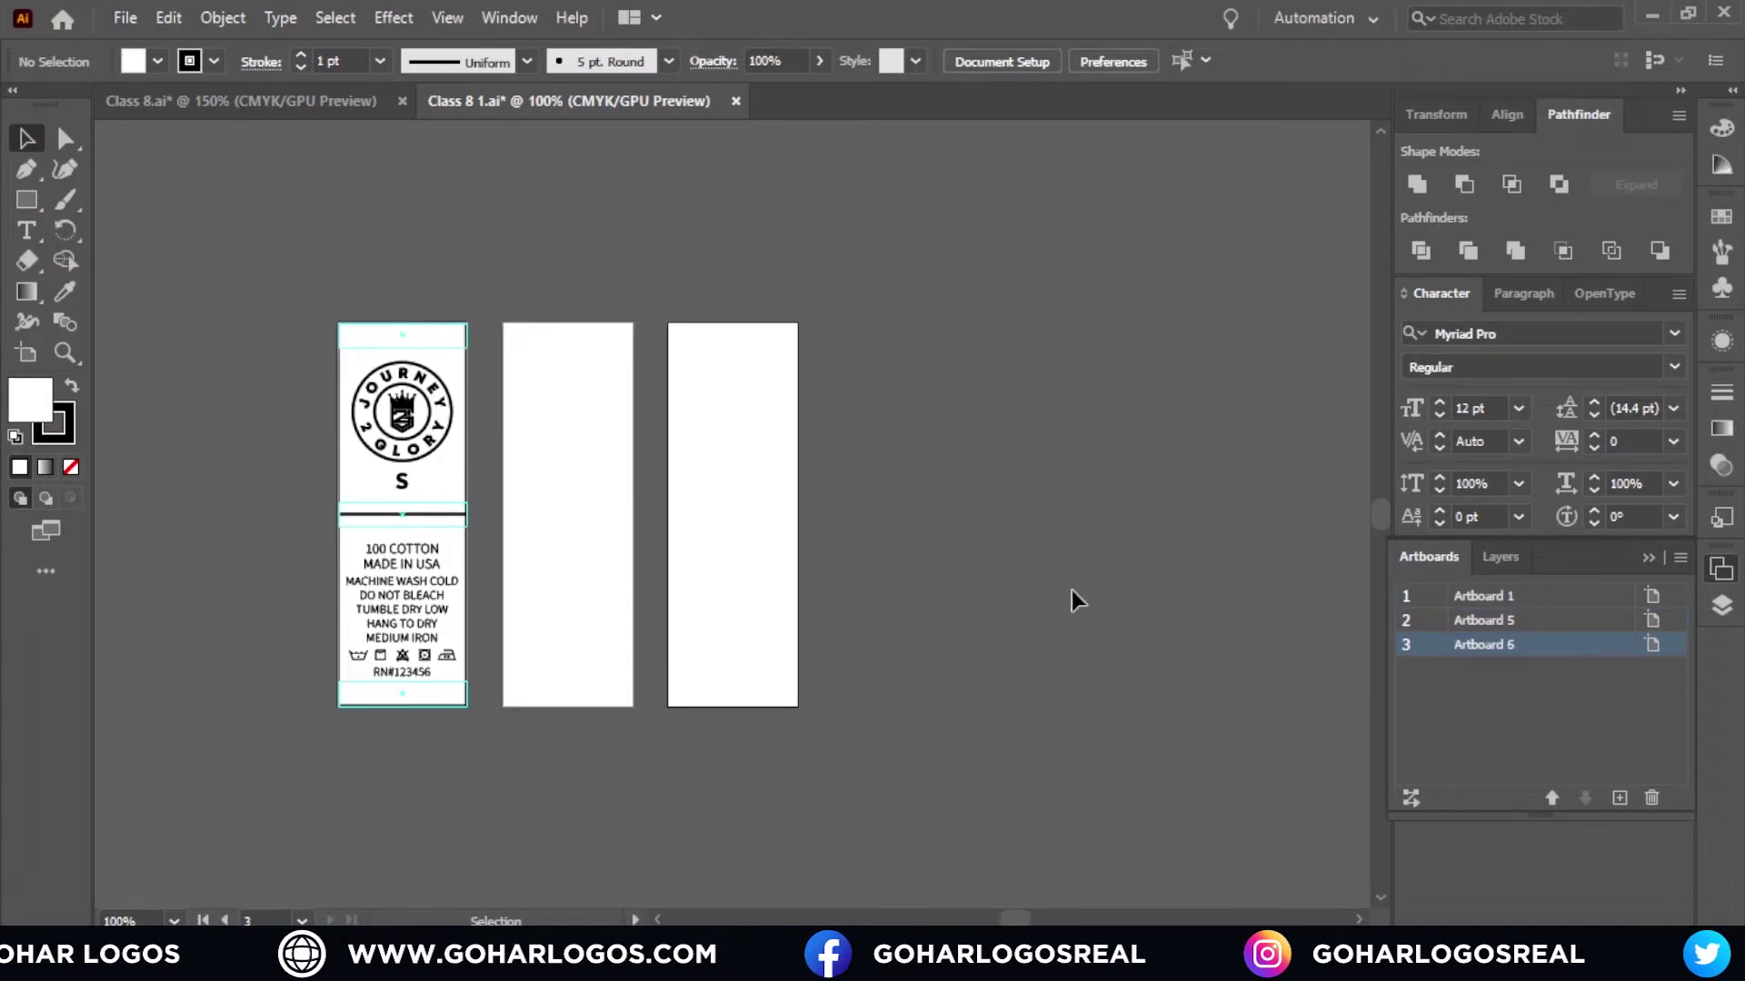
# Step: Duplicate the complete label onto the second artboard and repeat the copy onto the third
pyautogui.click(398, 429)
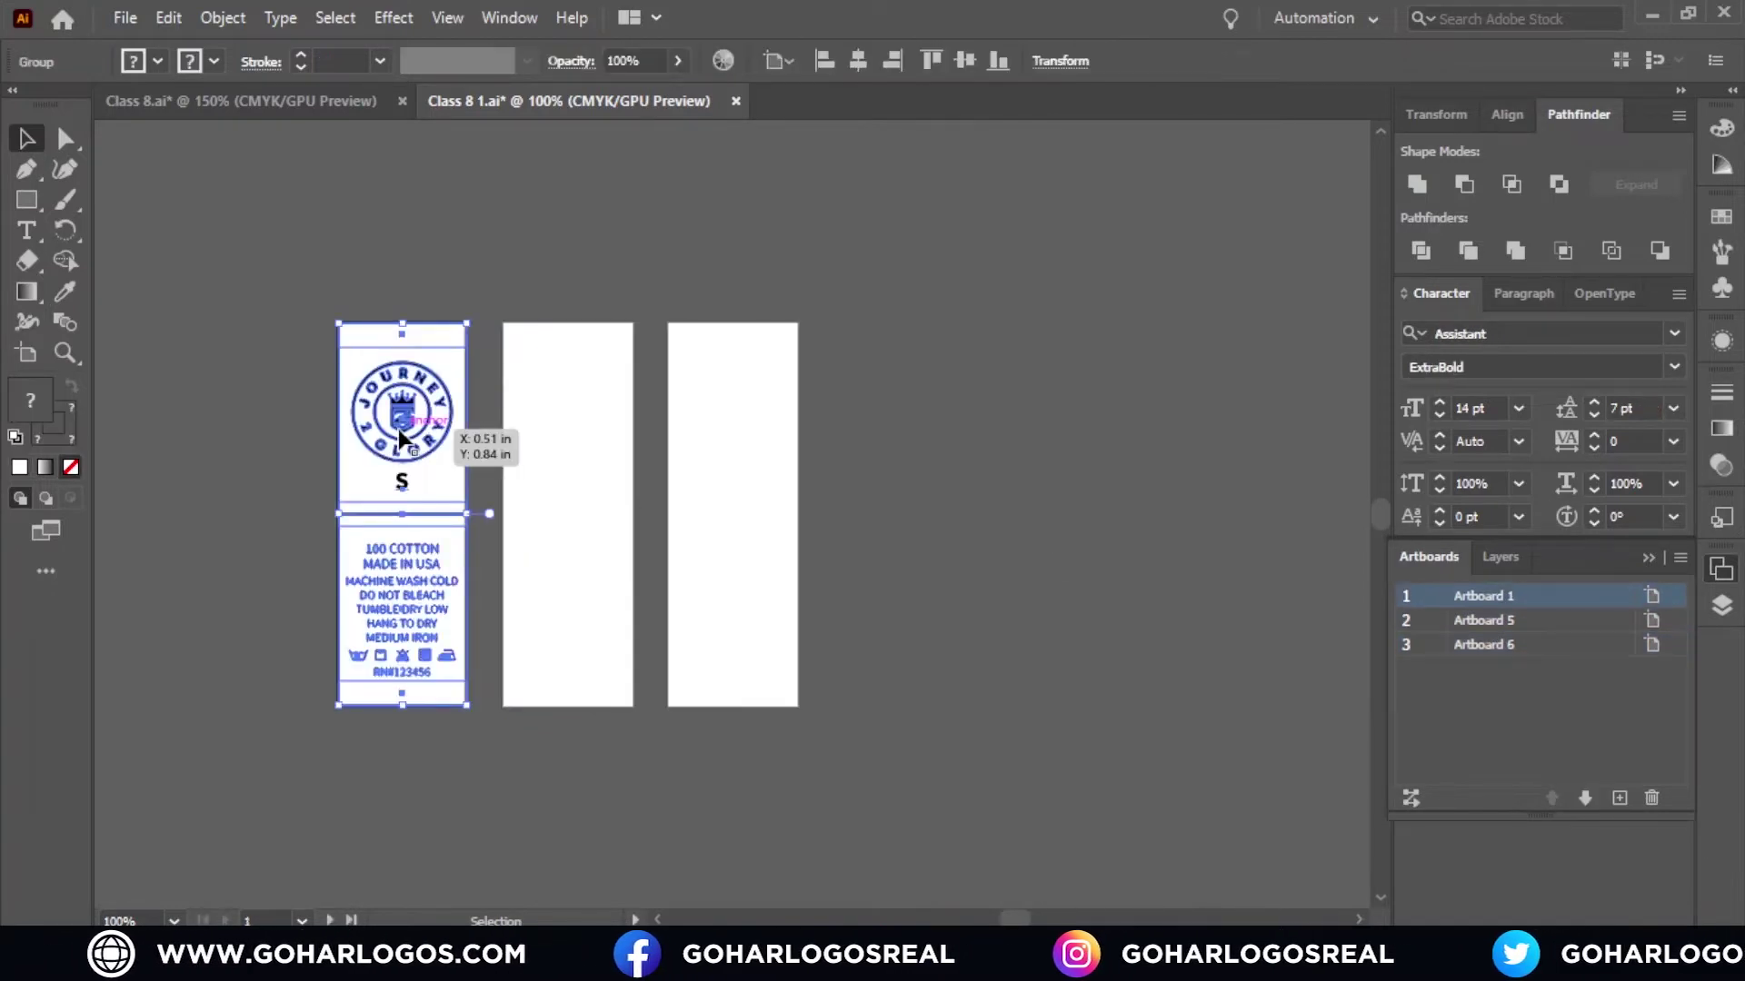
pyautogui.moveTo(397, 428); pyautogui.dragTo(564, 449)
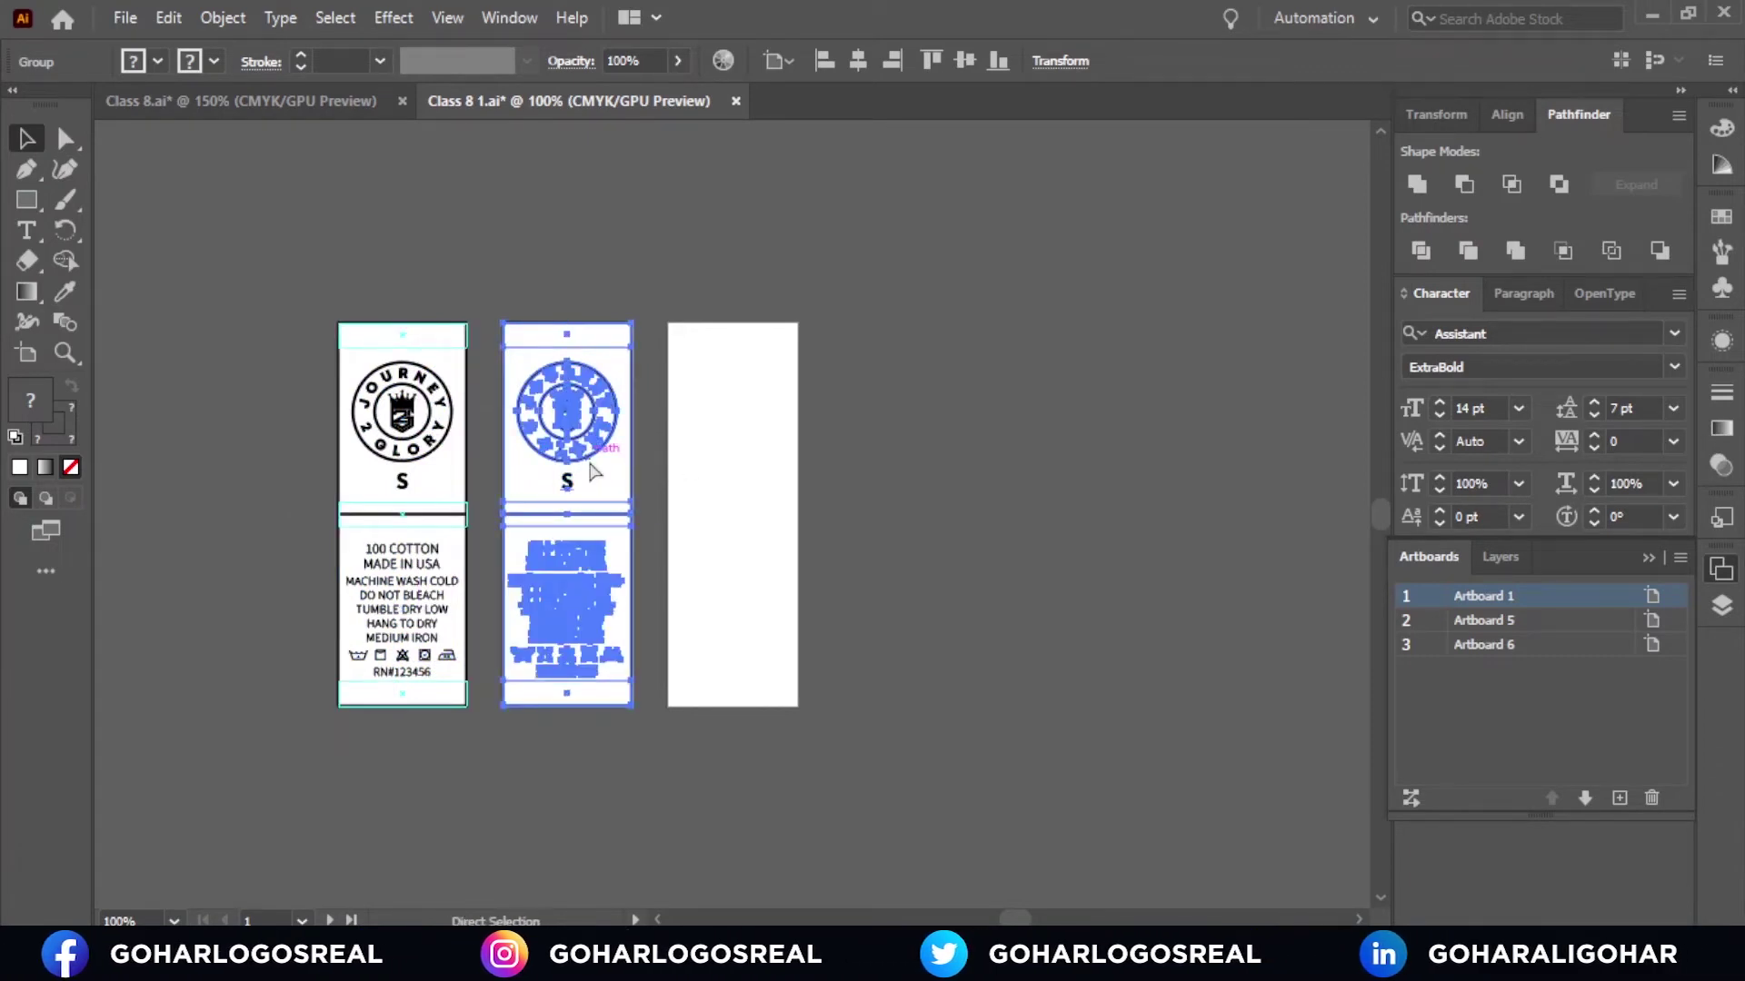
pyautogui.hotkey('ctrl', 'd')
pyautogui.click(822, 453)
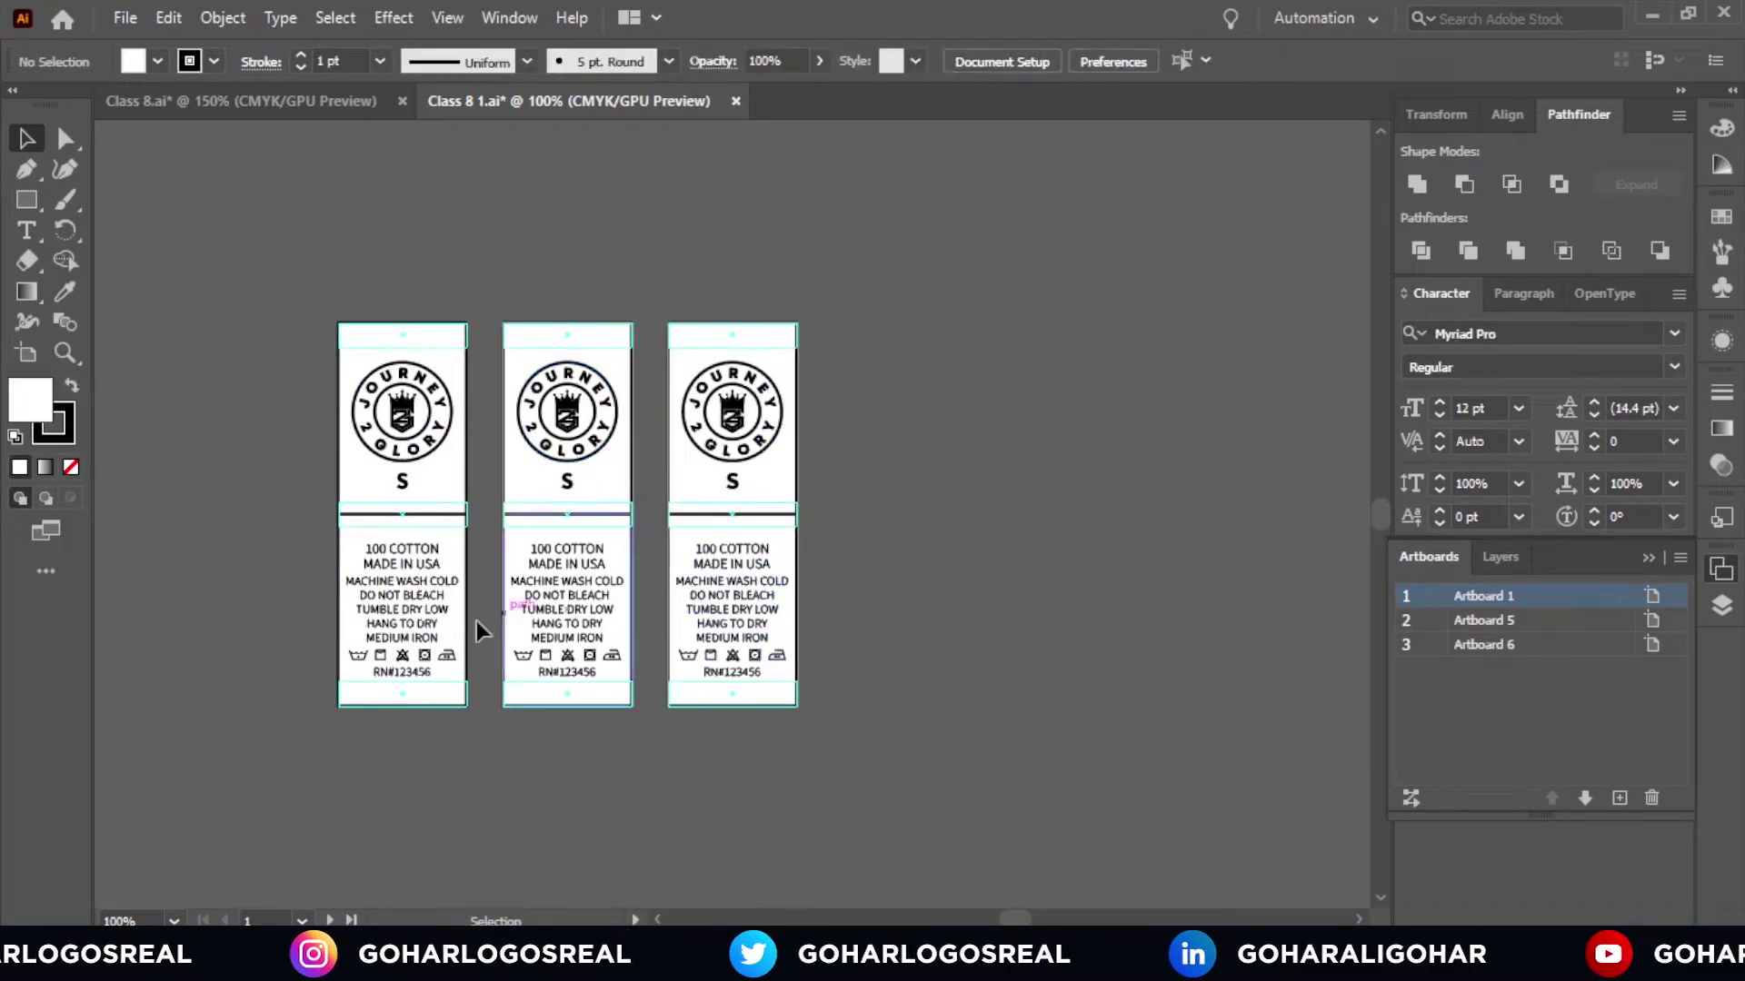
# Step: Ungroup the label copies on the second and third artboards
pyautogui.scroll(1, 476, 620)
pyautogui.click(545, 317)
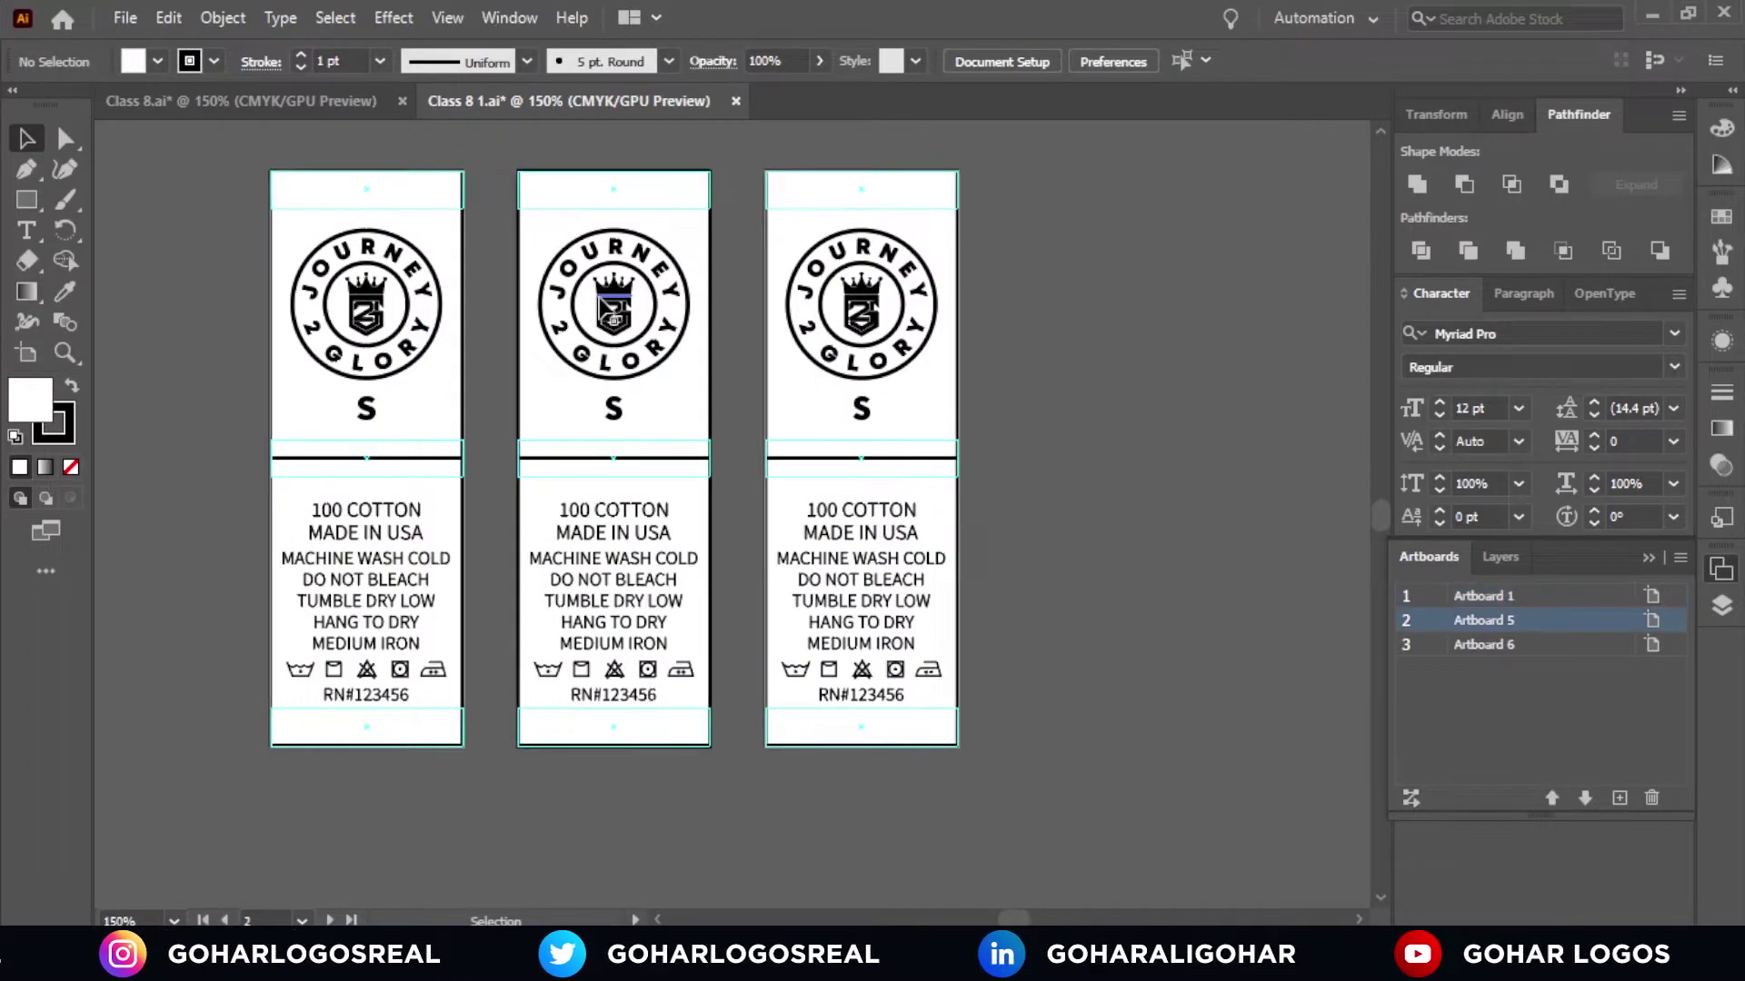
pyautogui.click(605, 309)
pyautogui.rightClick(597, 298)
pyautogui.click(669, 503)
pyautogui.click(838, 428)
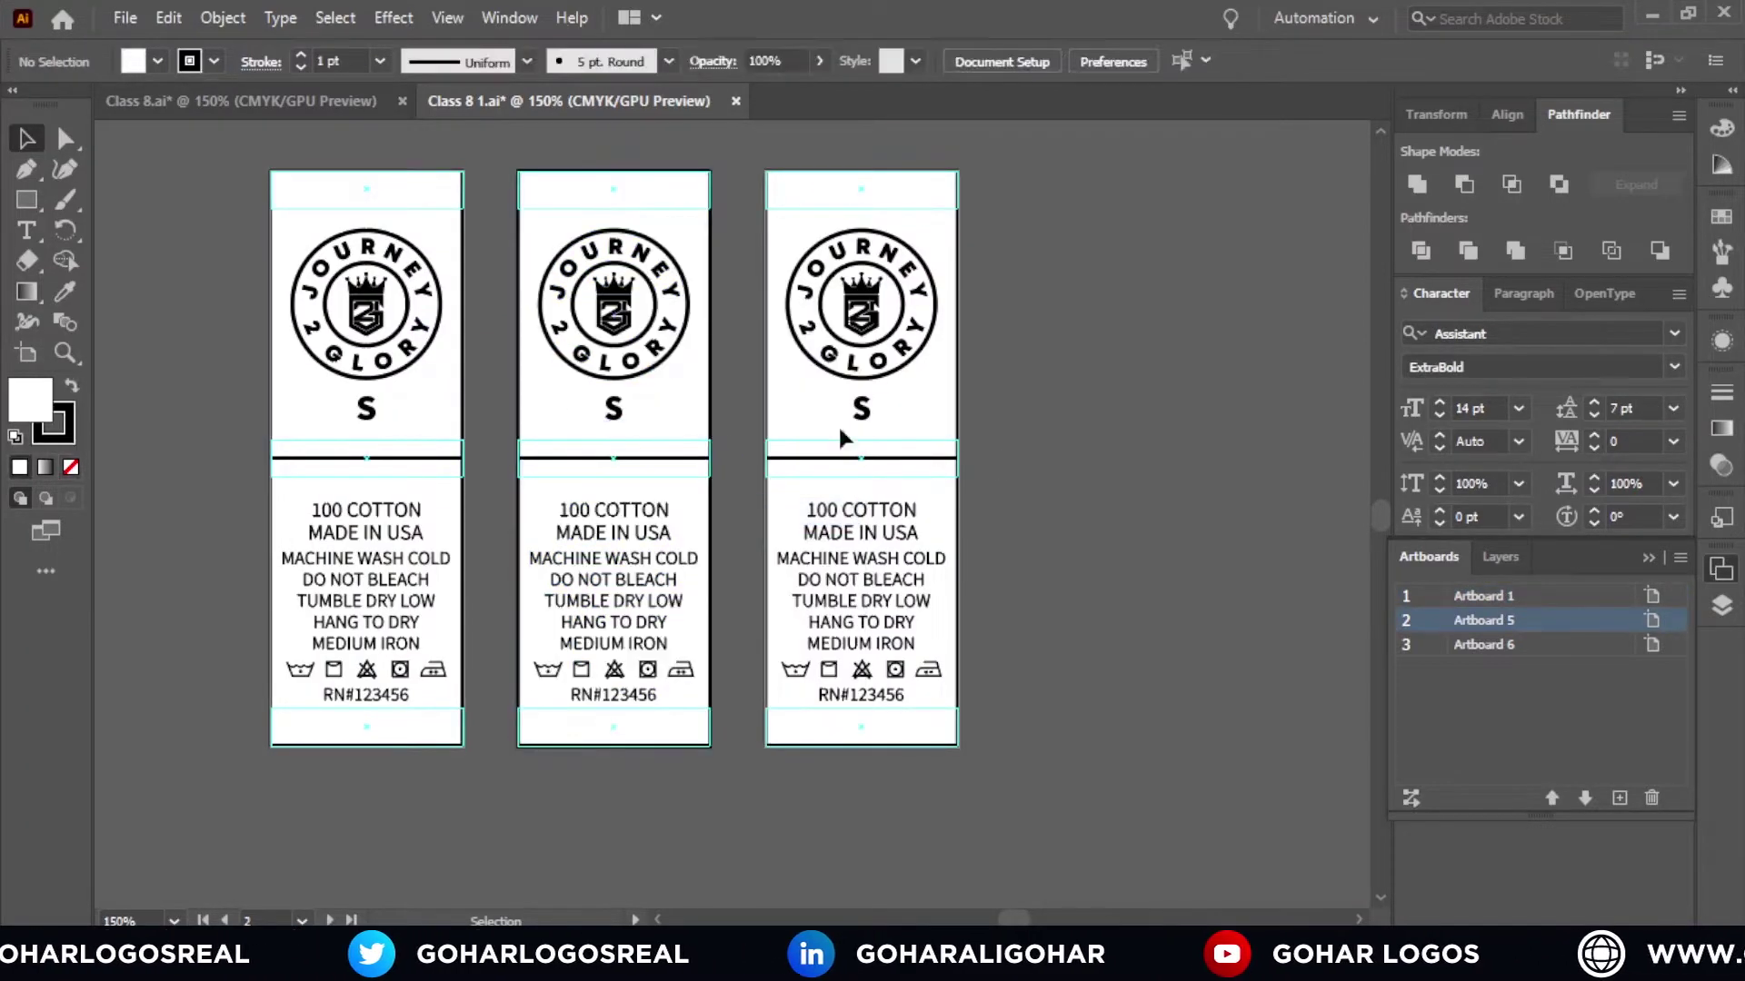
pyautogui.click(909, 323)
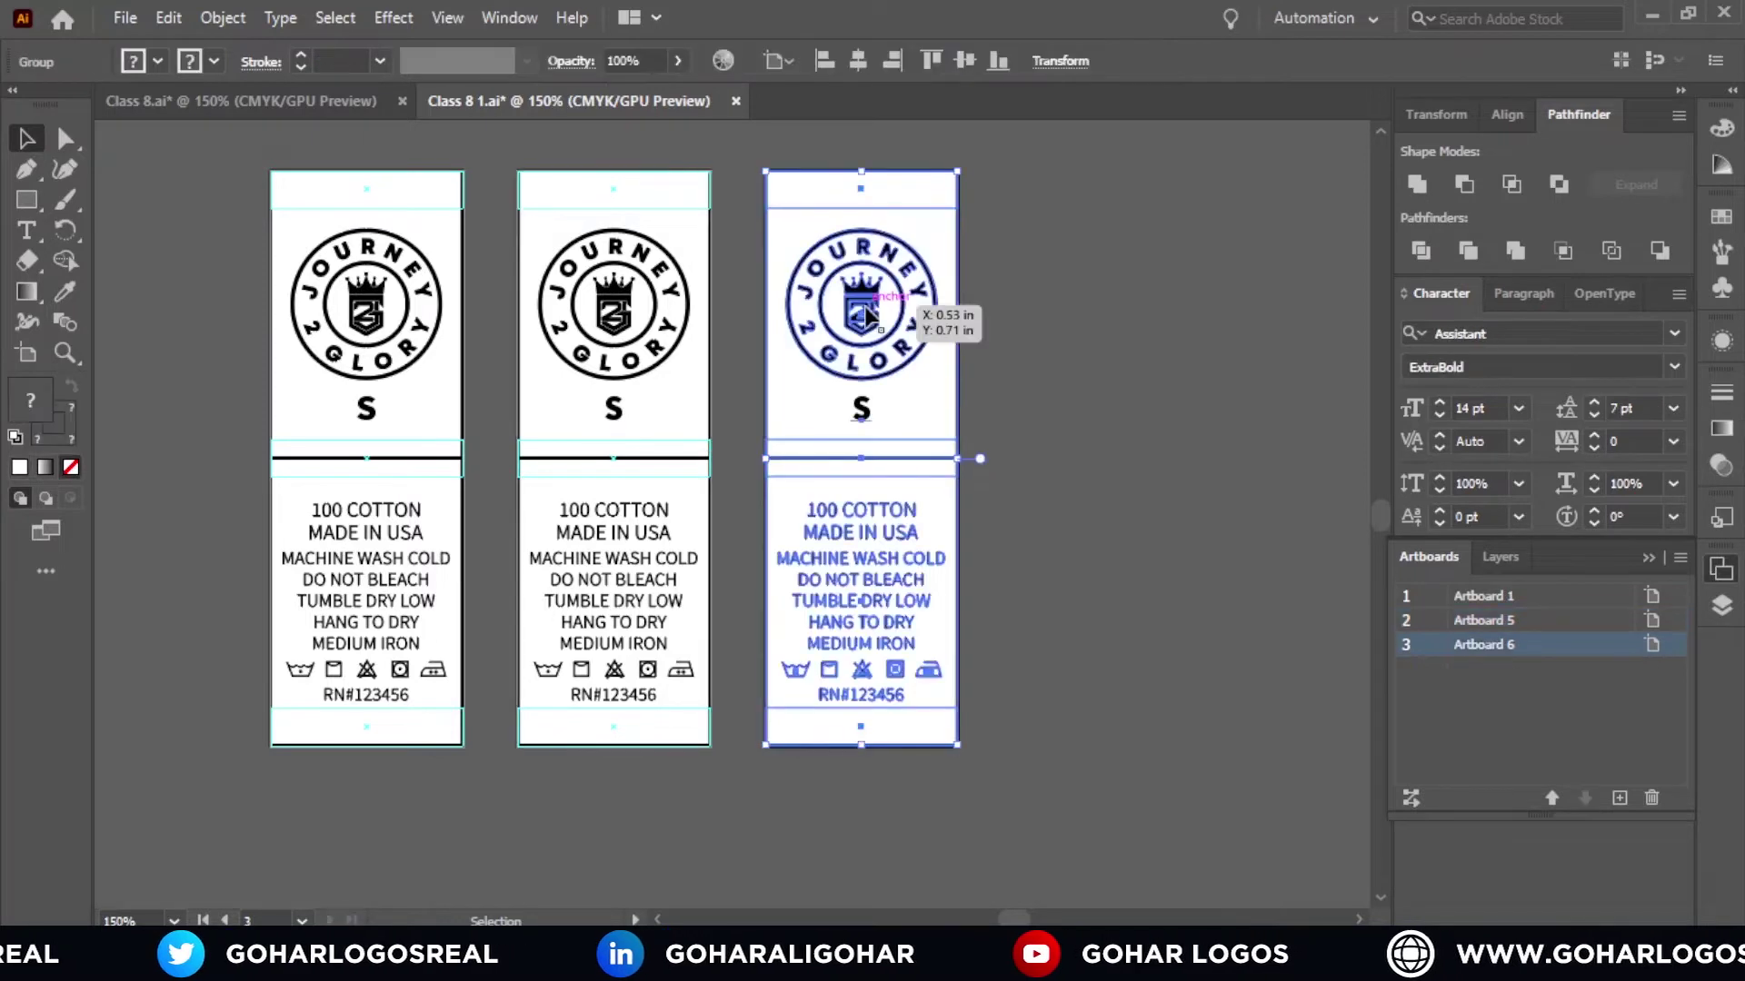
pyautogui.rightClick(851, 313)
pyautogui.click(946, 516)
pyautogui.click(945, 516)
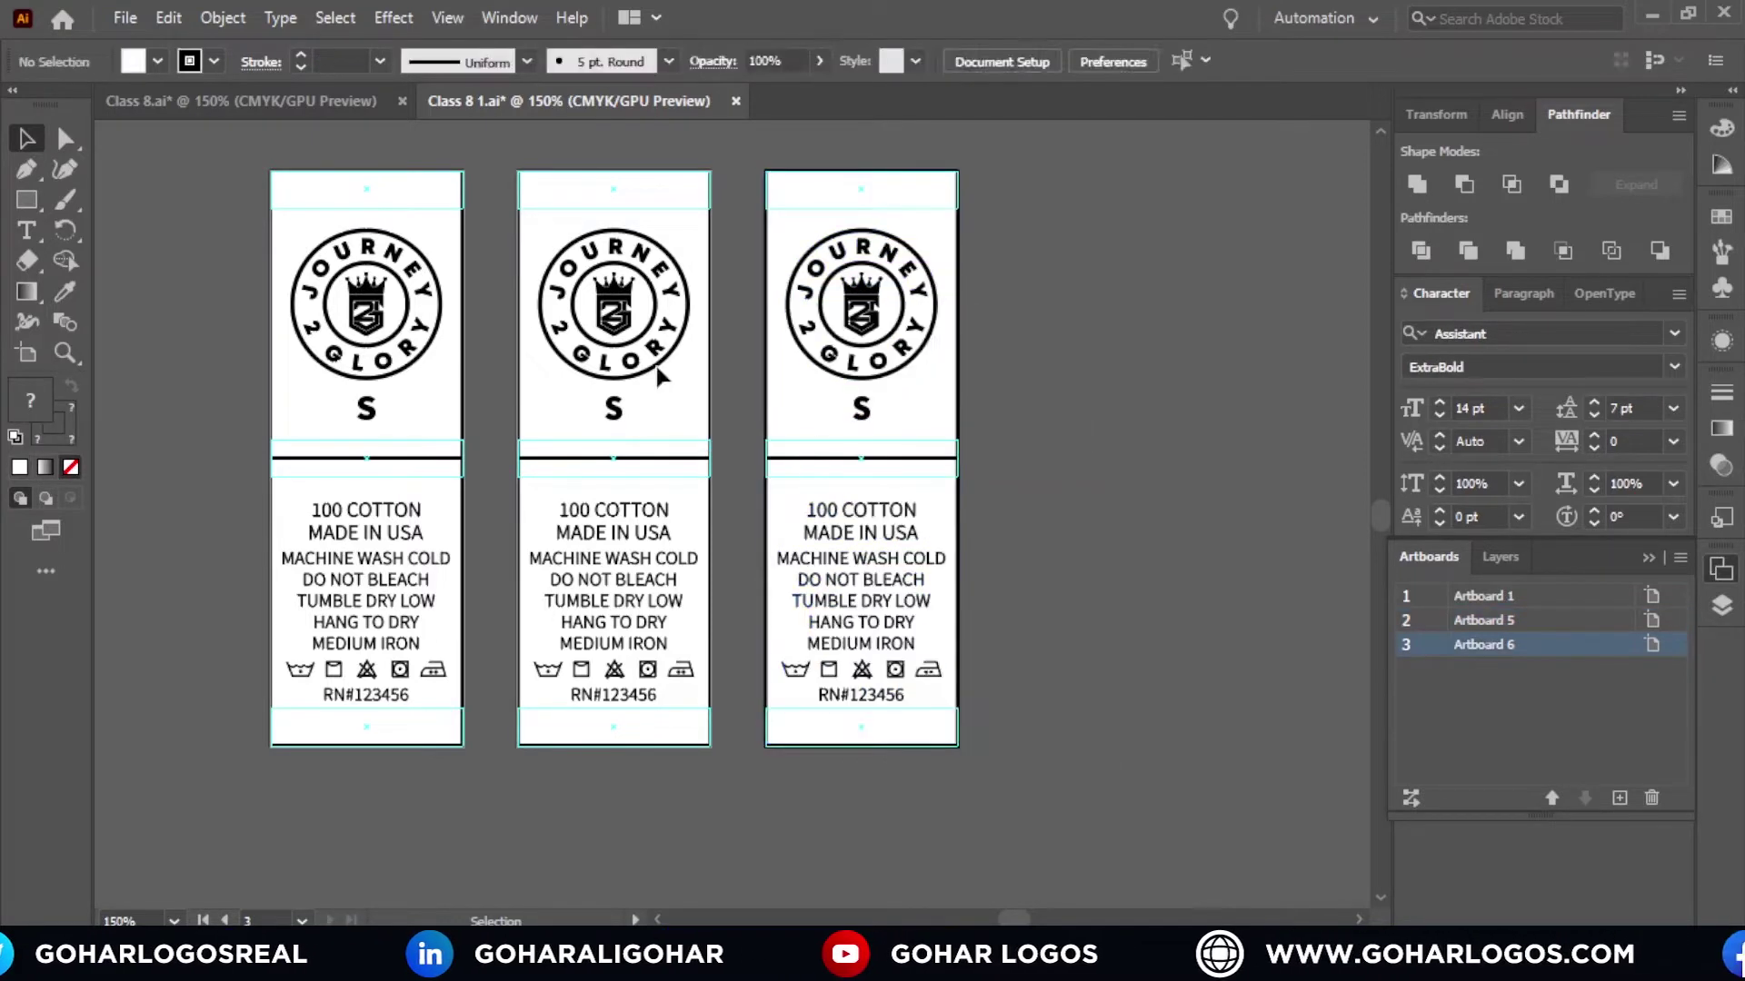
# Step: Change the size letter below the logo to M on the second label and to L on the third
pyautogui.click(24, 235)
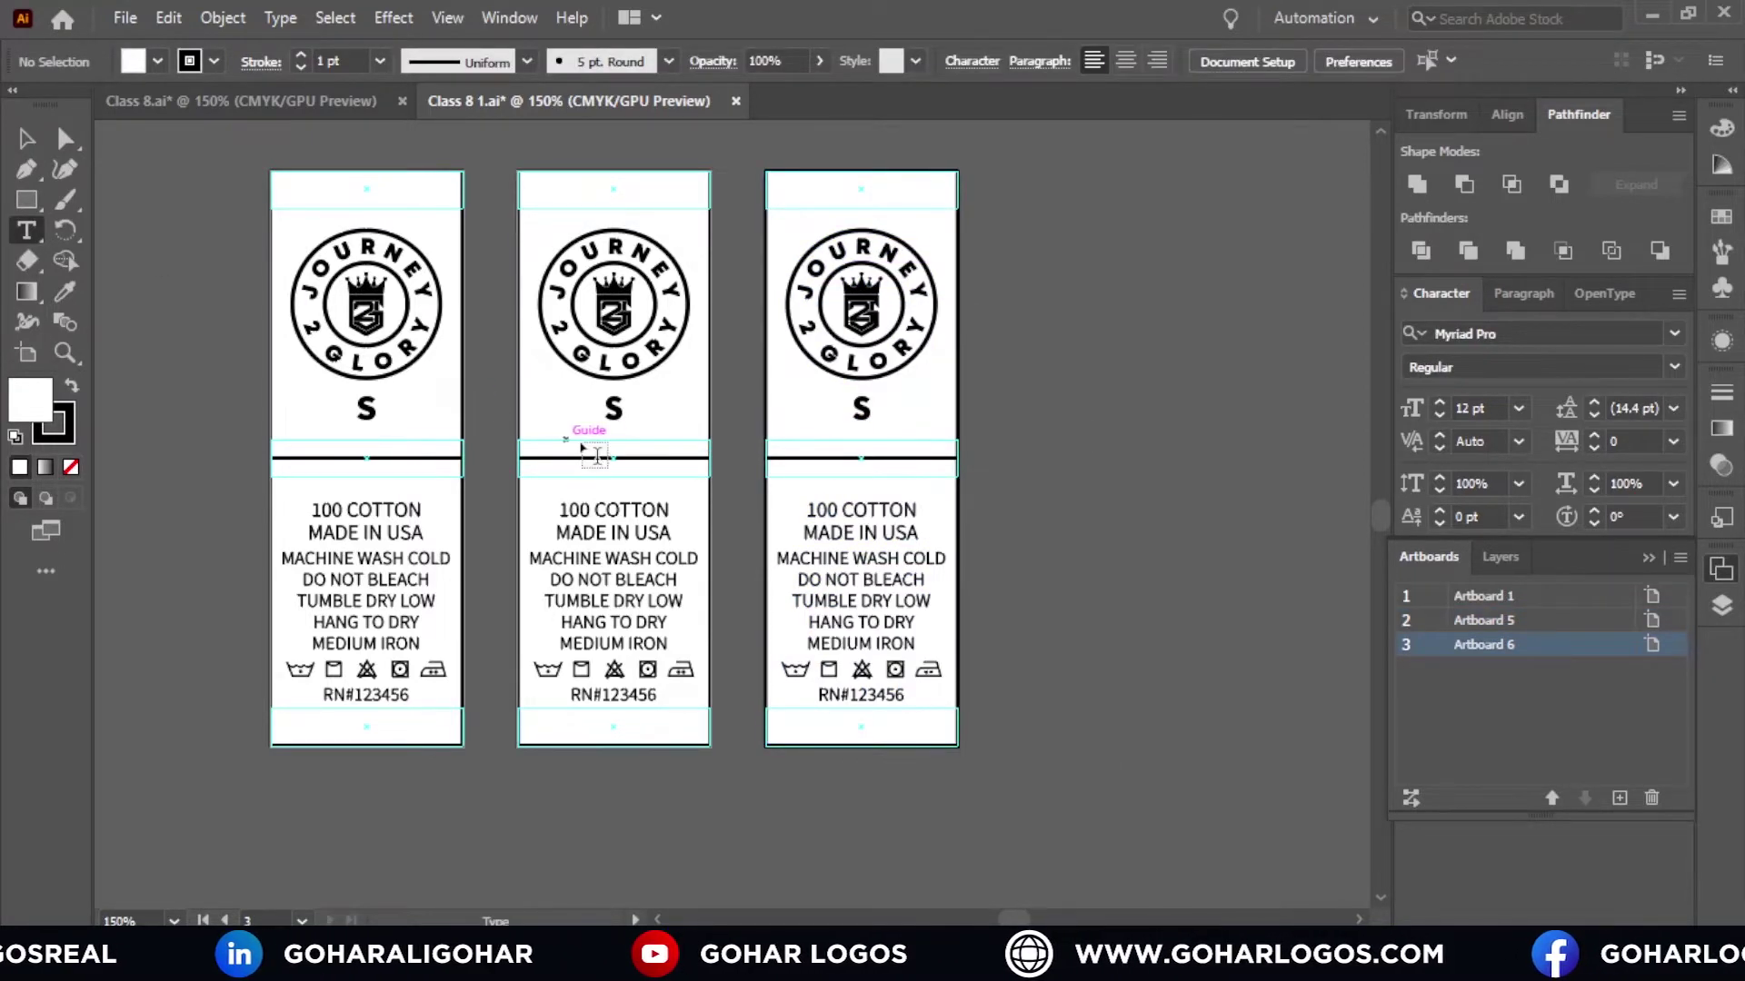
pyautogui.click(610, 411)
pyautogui.doubleClick(611, 411)
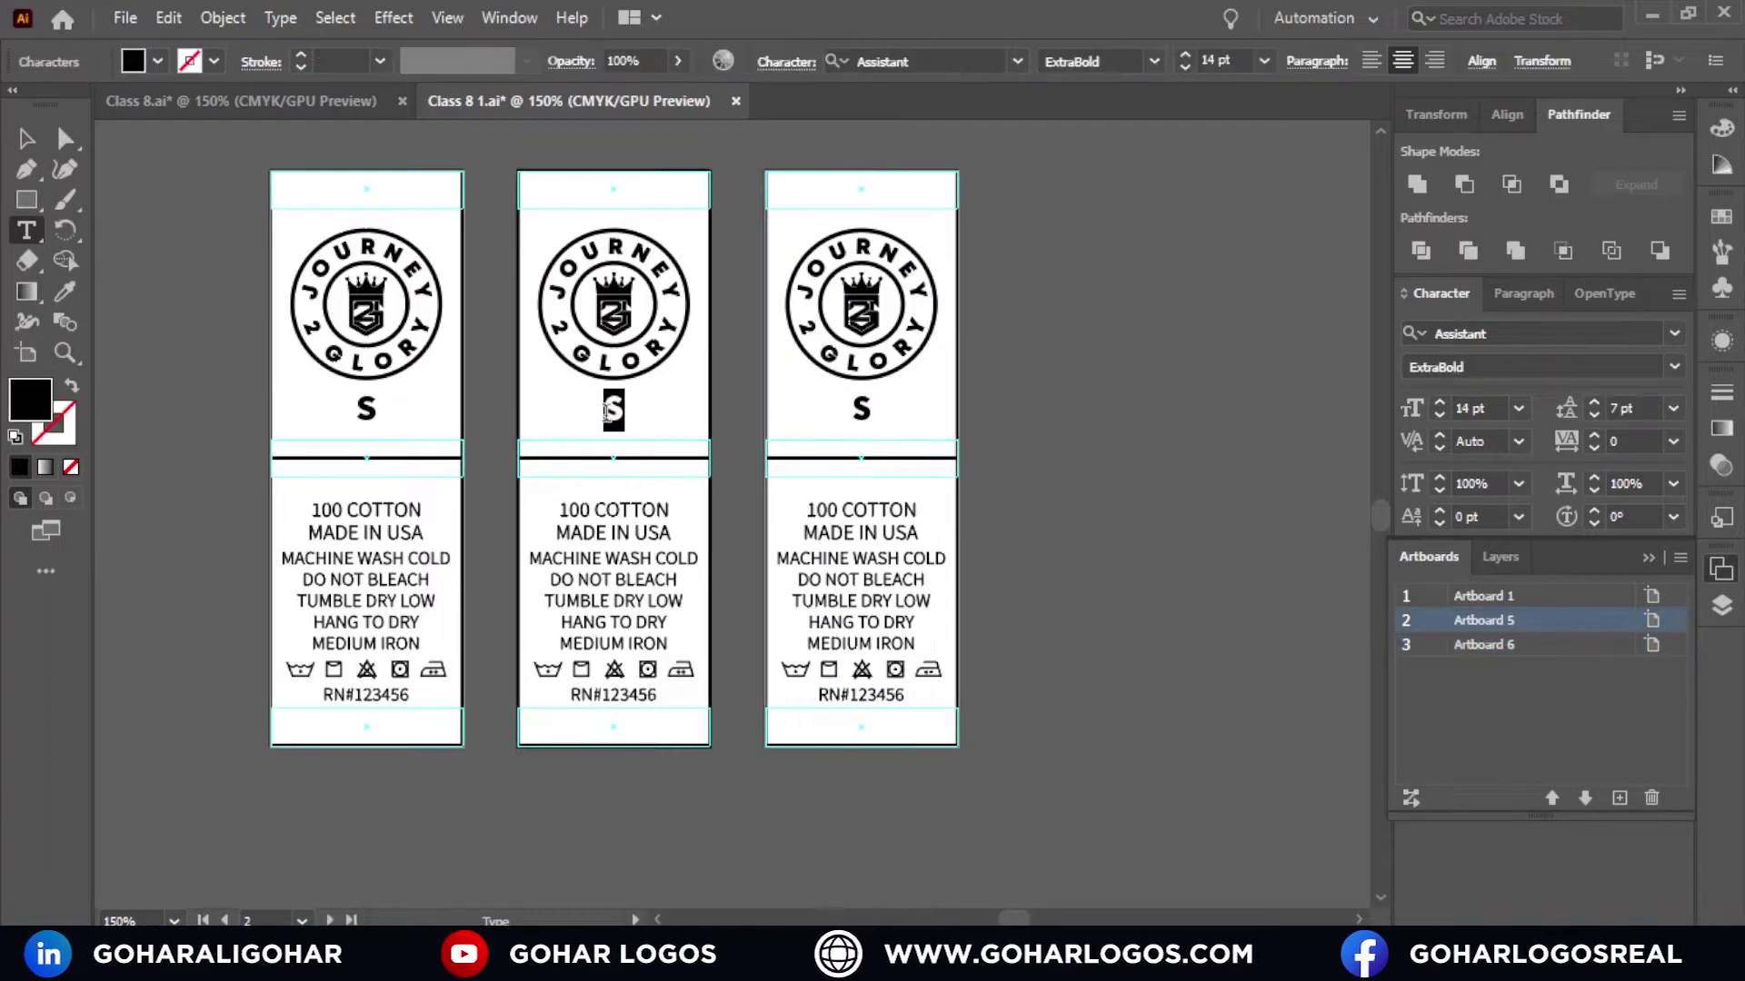
pyautogui.write('M')
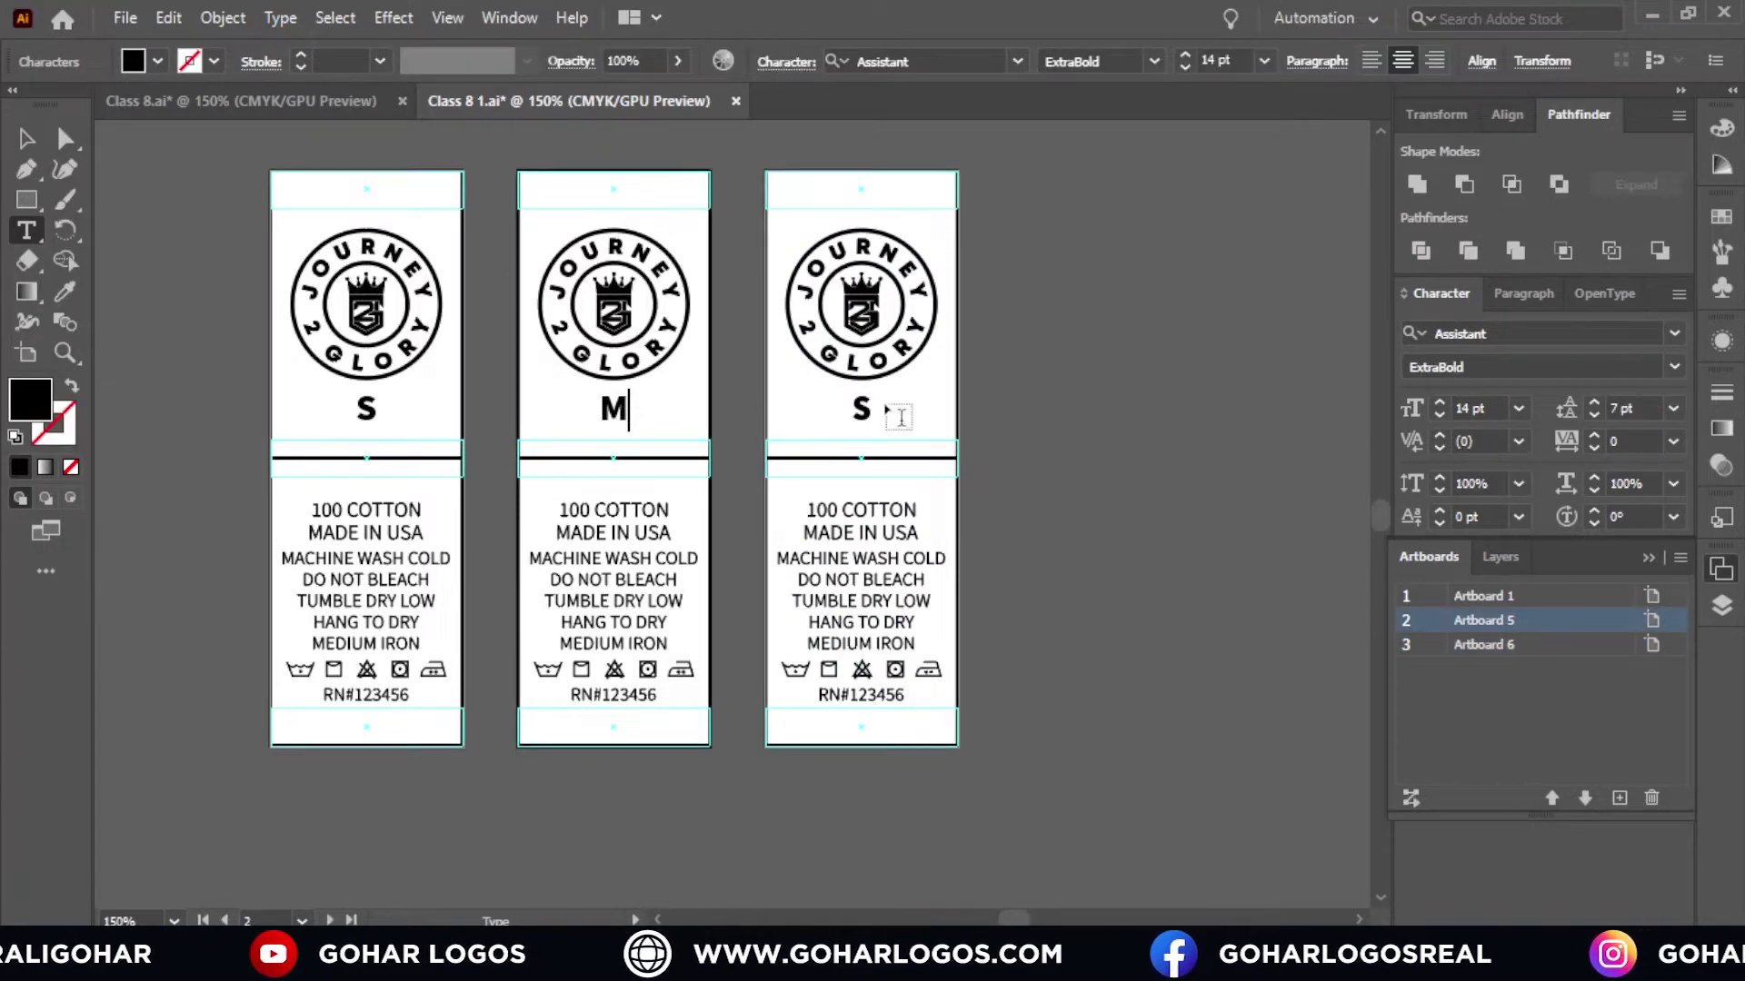
pyautogui.doubleClick(860, 410)
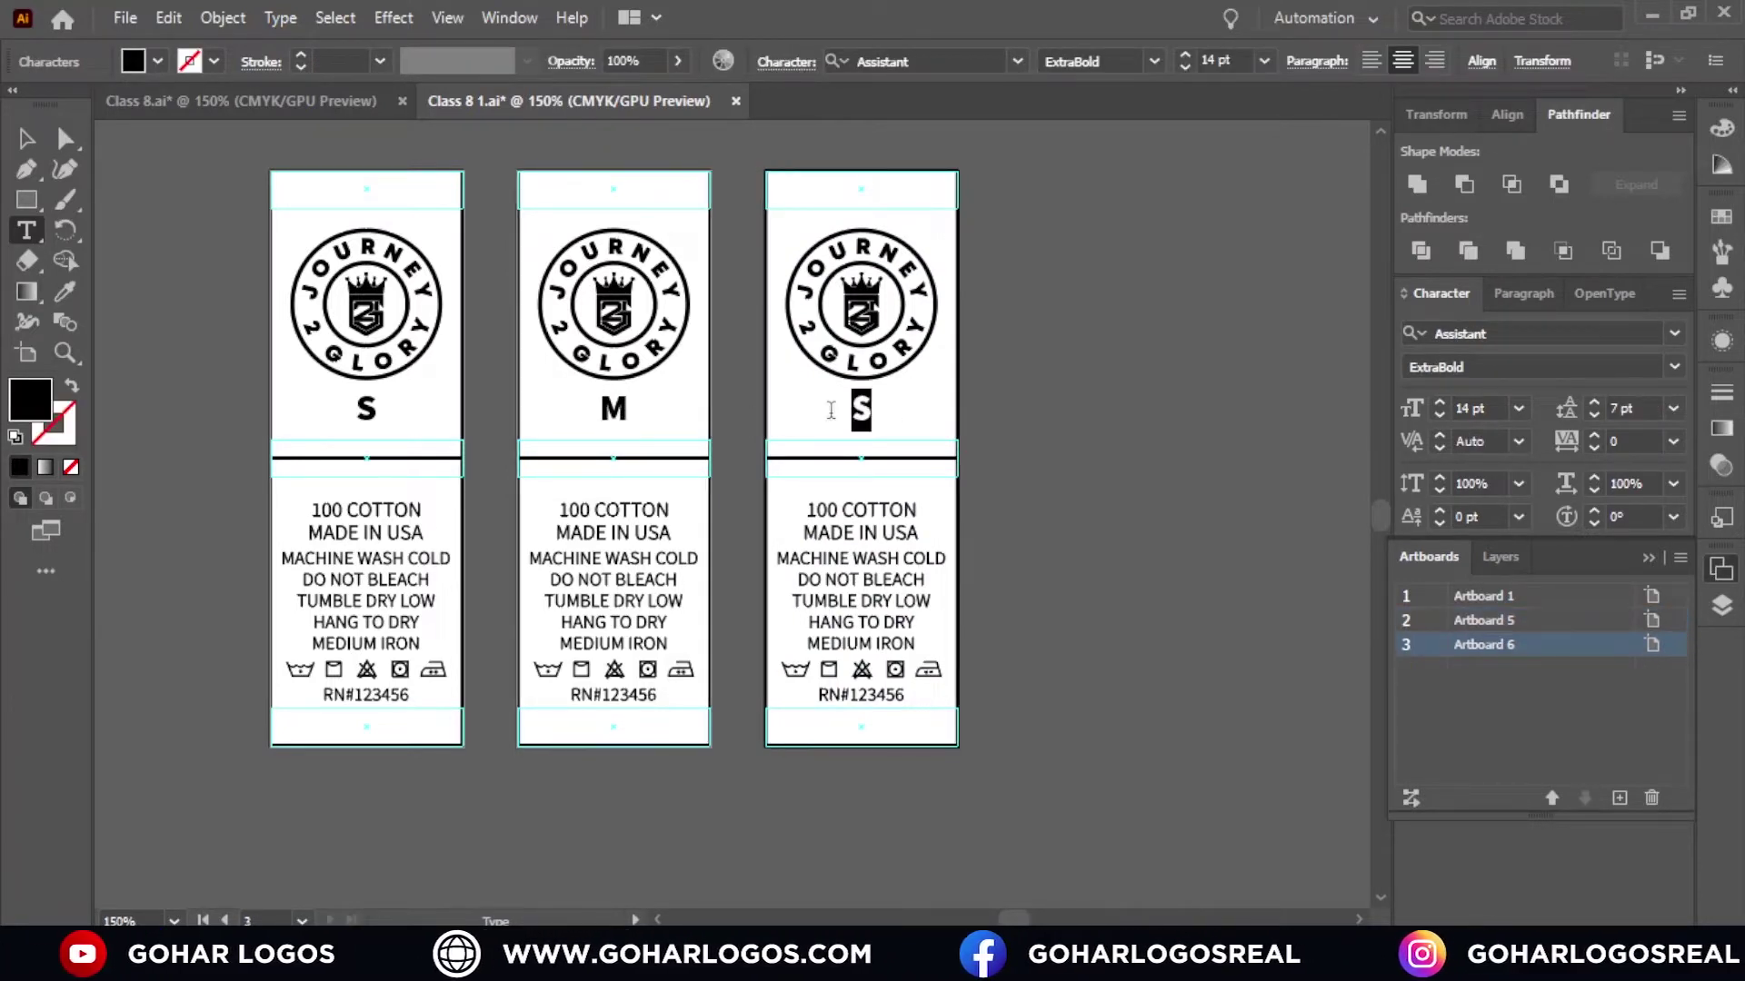
pyautogui.write('L')
pyautogui.click(26, 138)
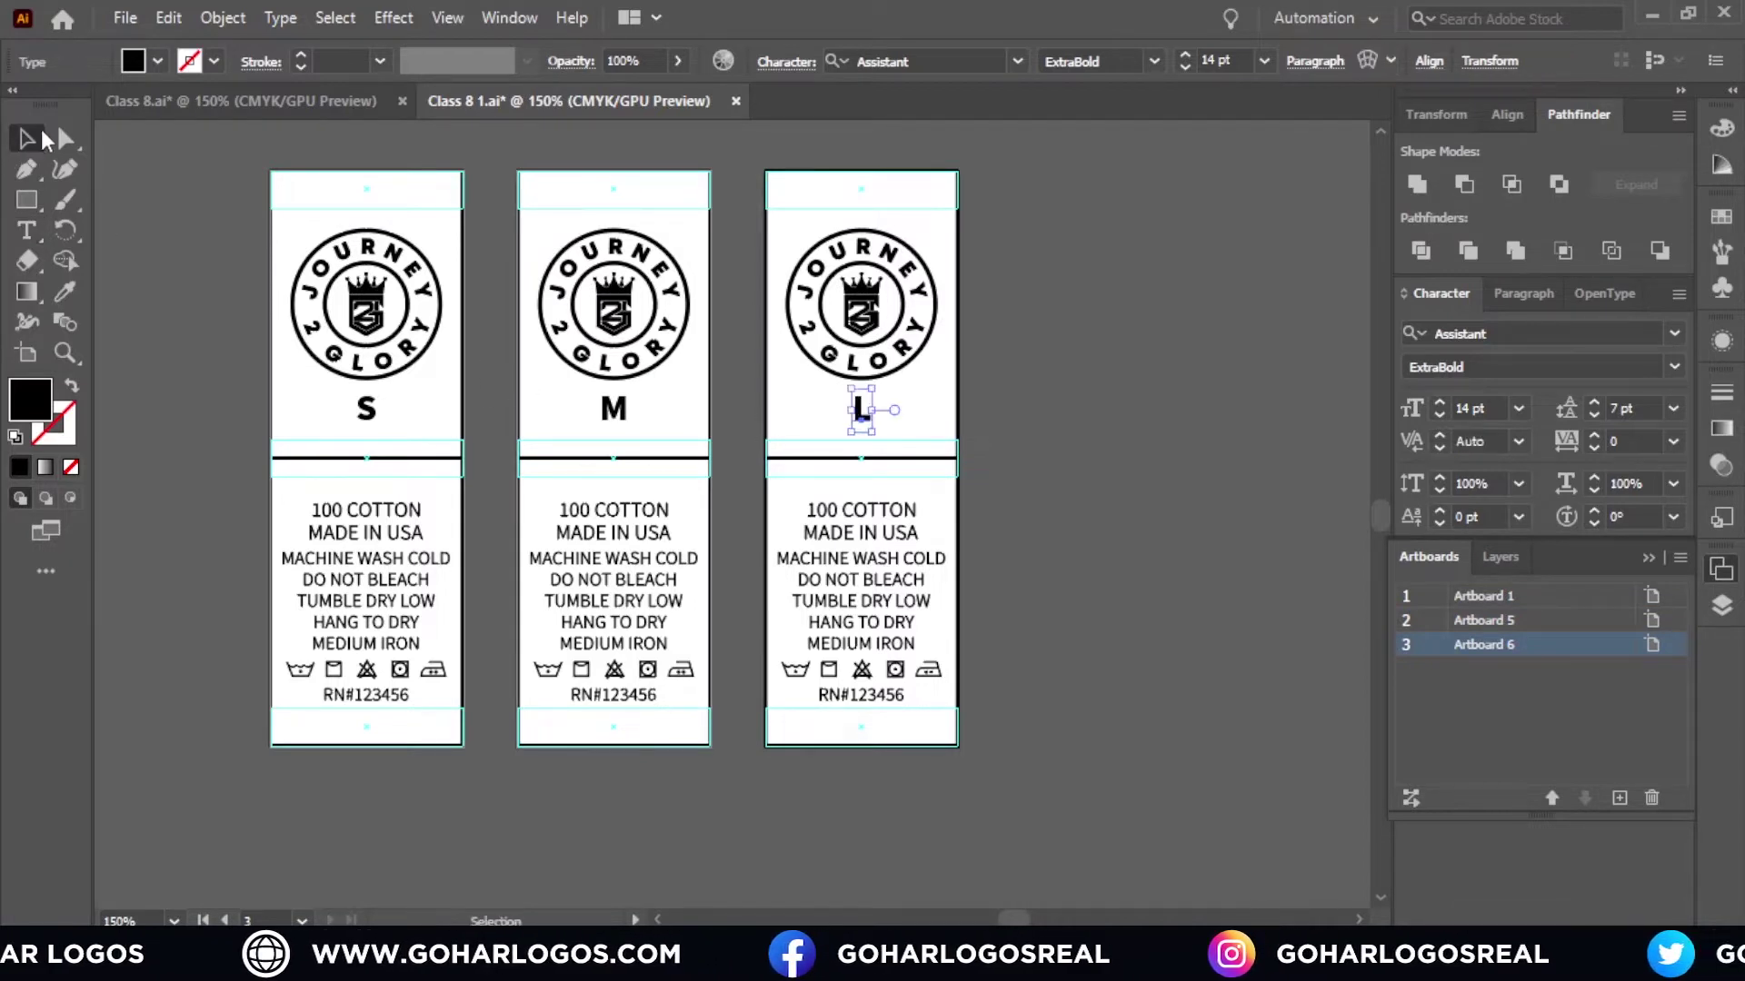
# Step: Hide the guides on all three label artboards
pyautogui.click(259, 436)
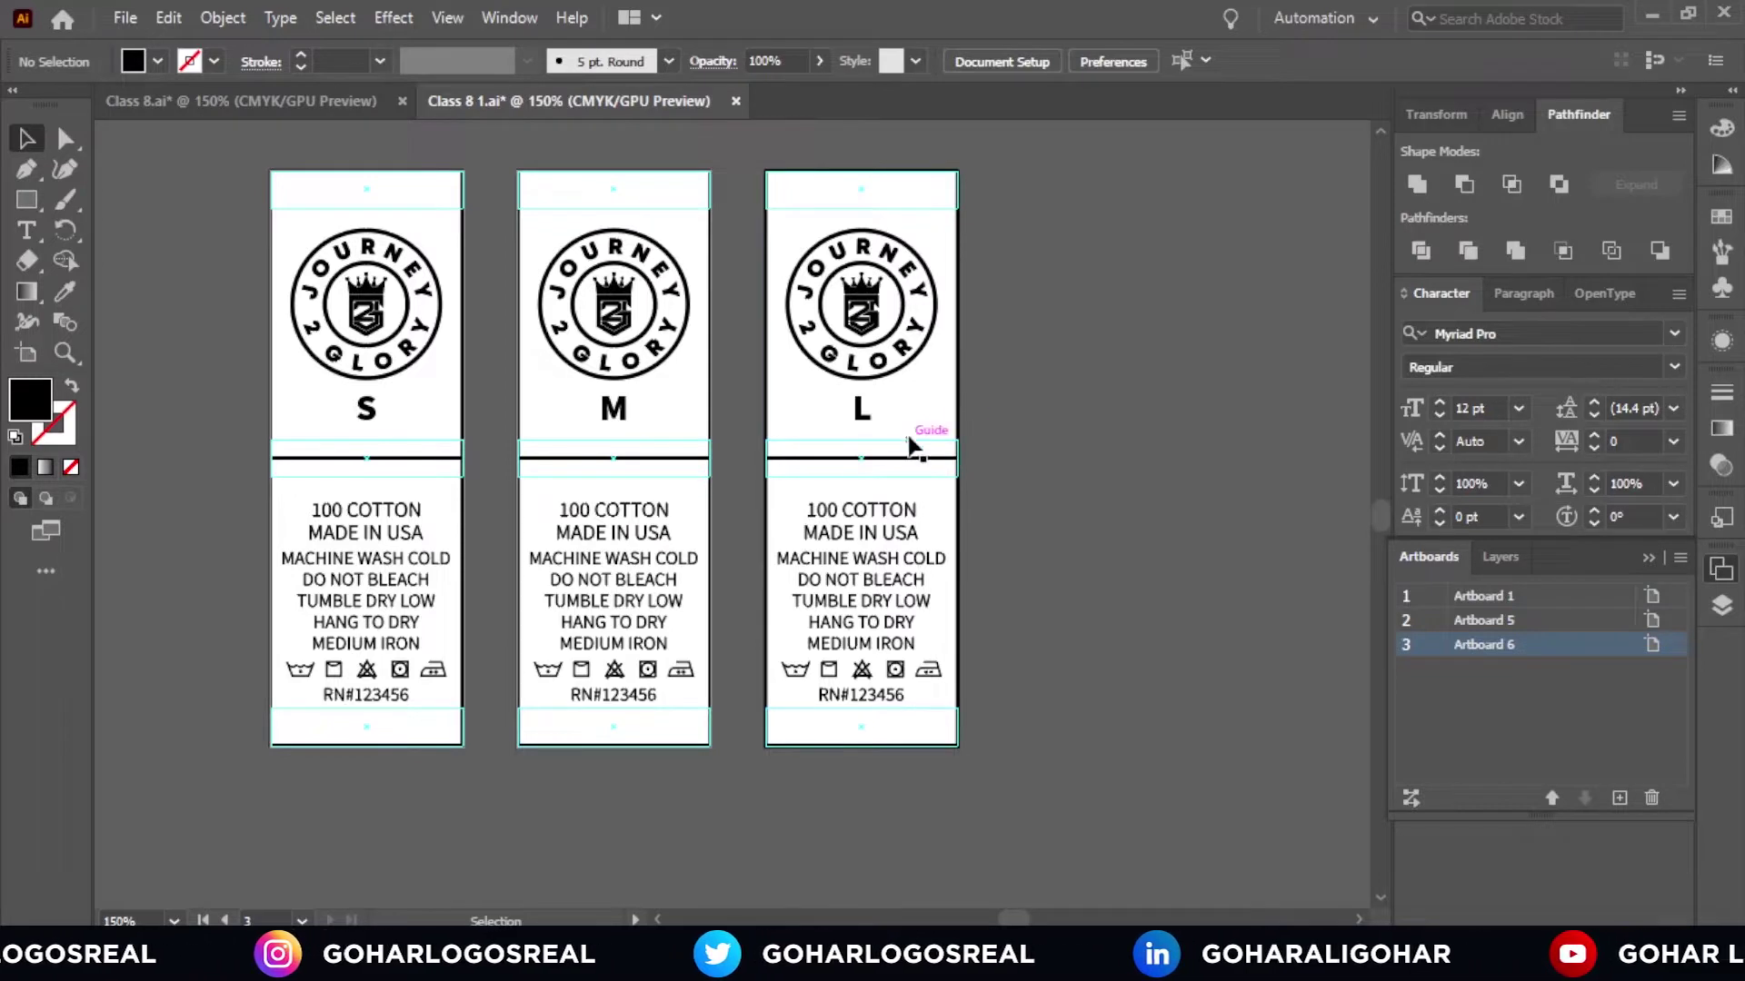
pyautogui.rightClick(1078, 389)
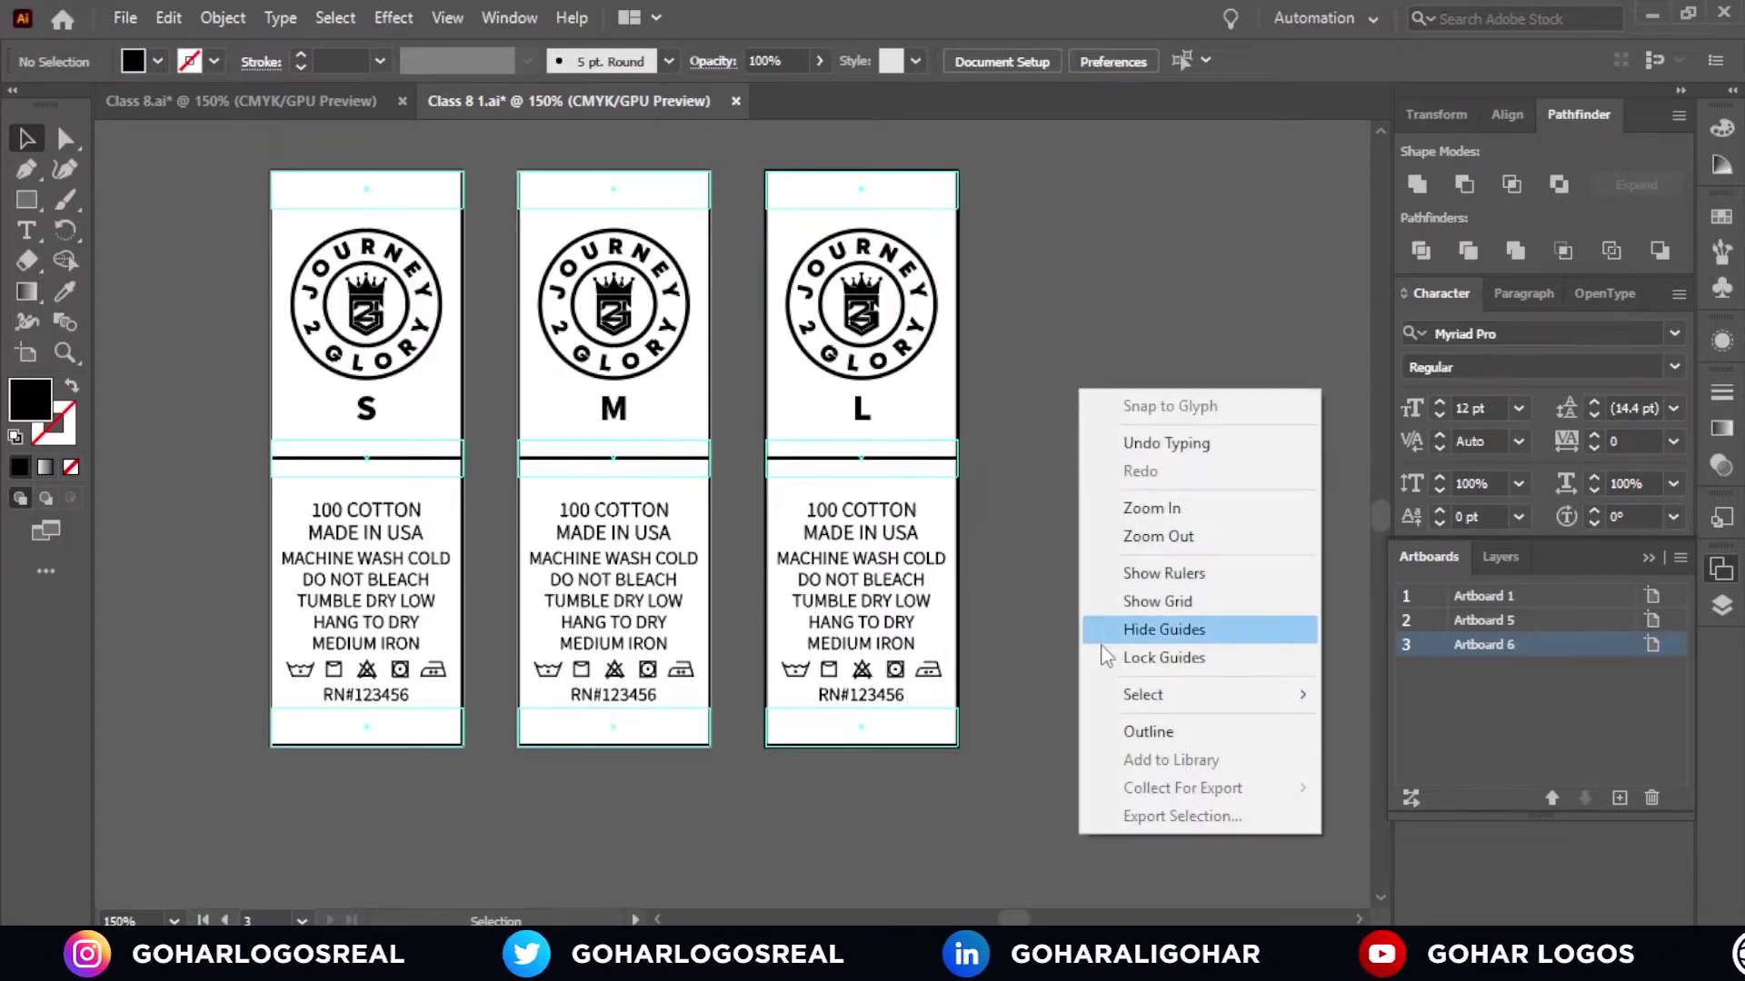
pyautogui.click(1126, 631)
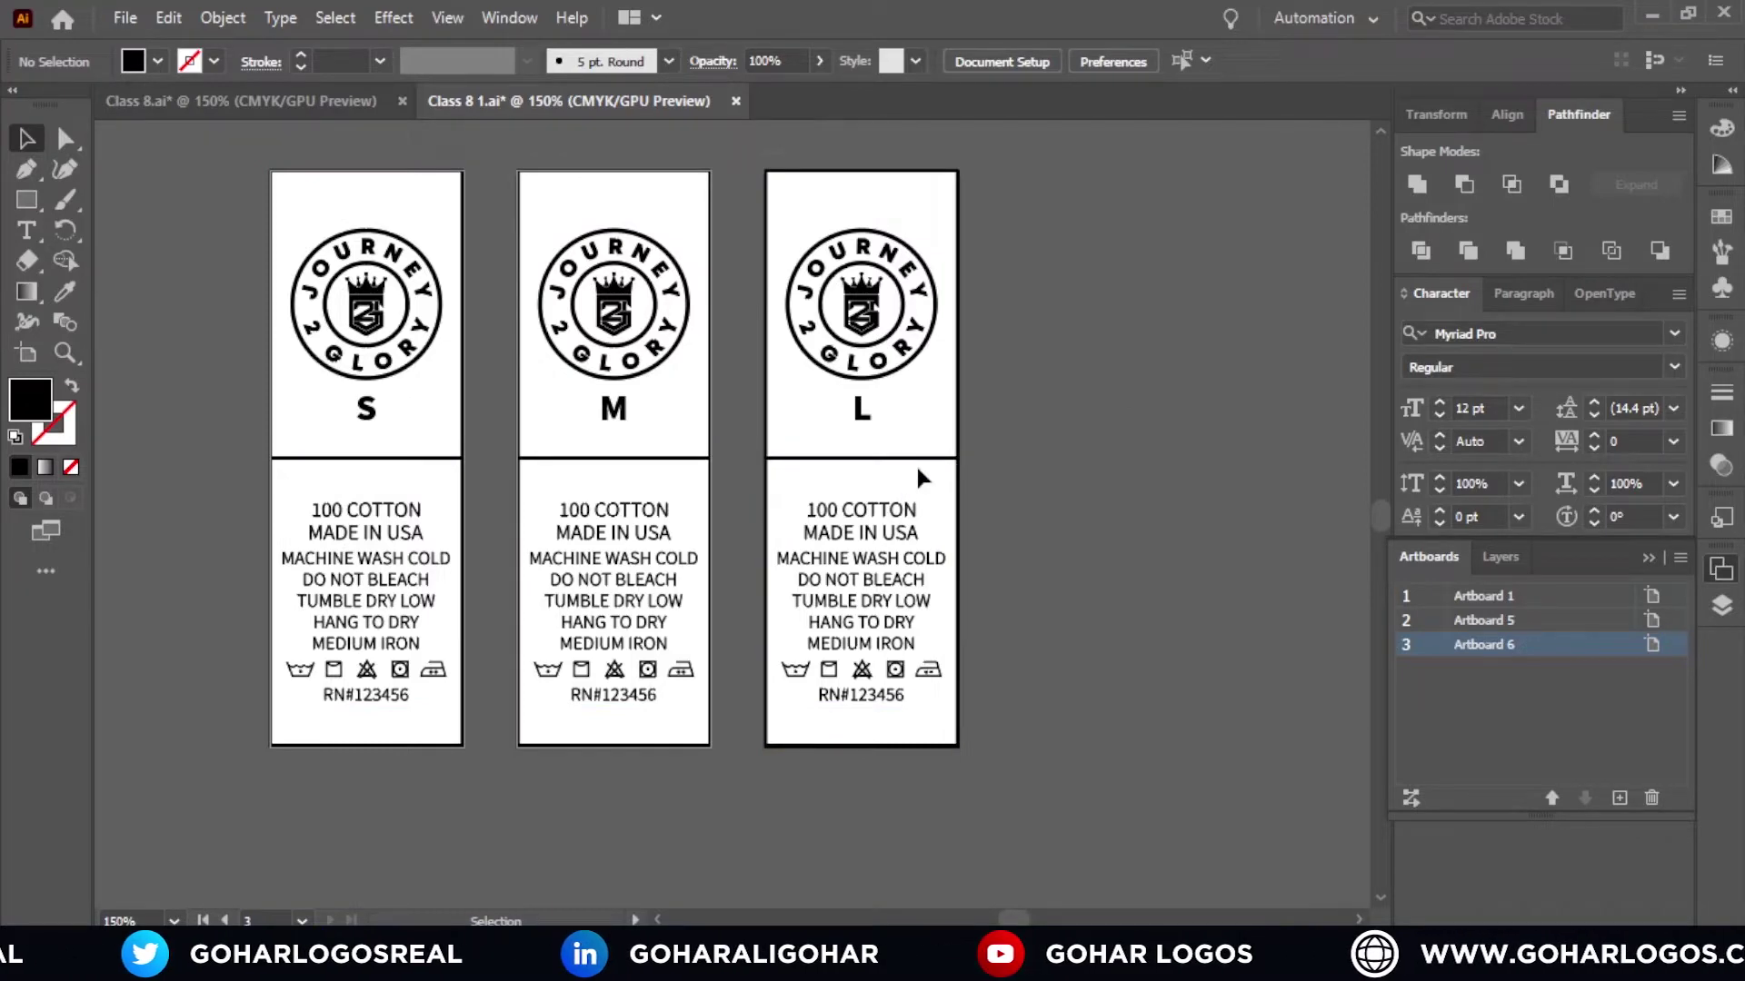
pyautogui.scroll(2, 963, 468)
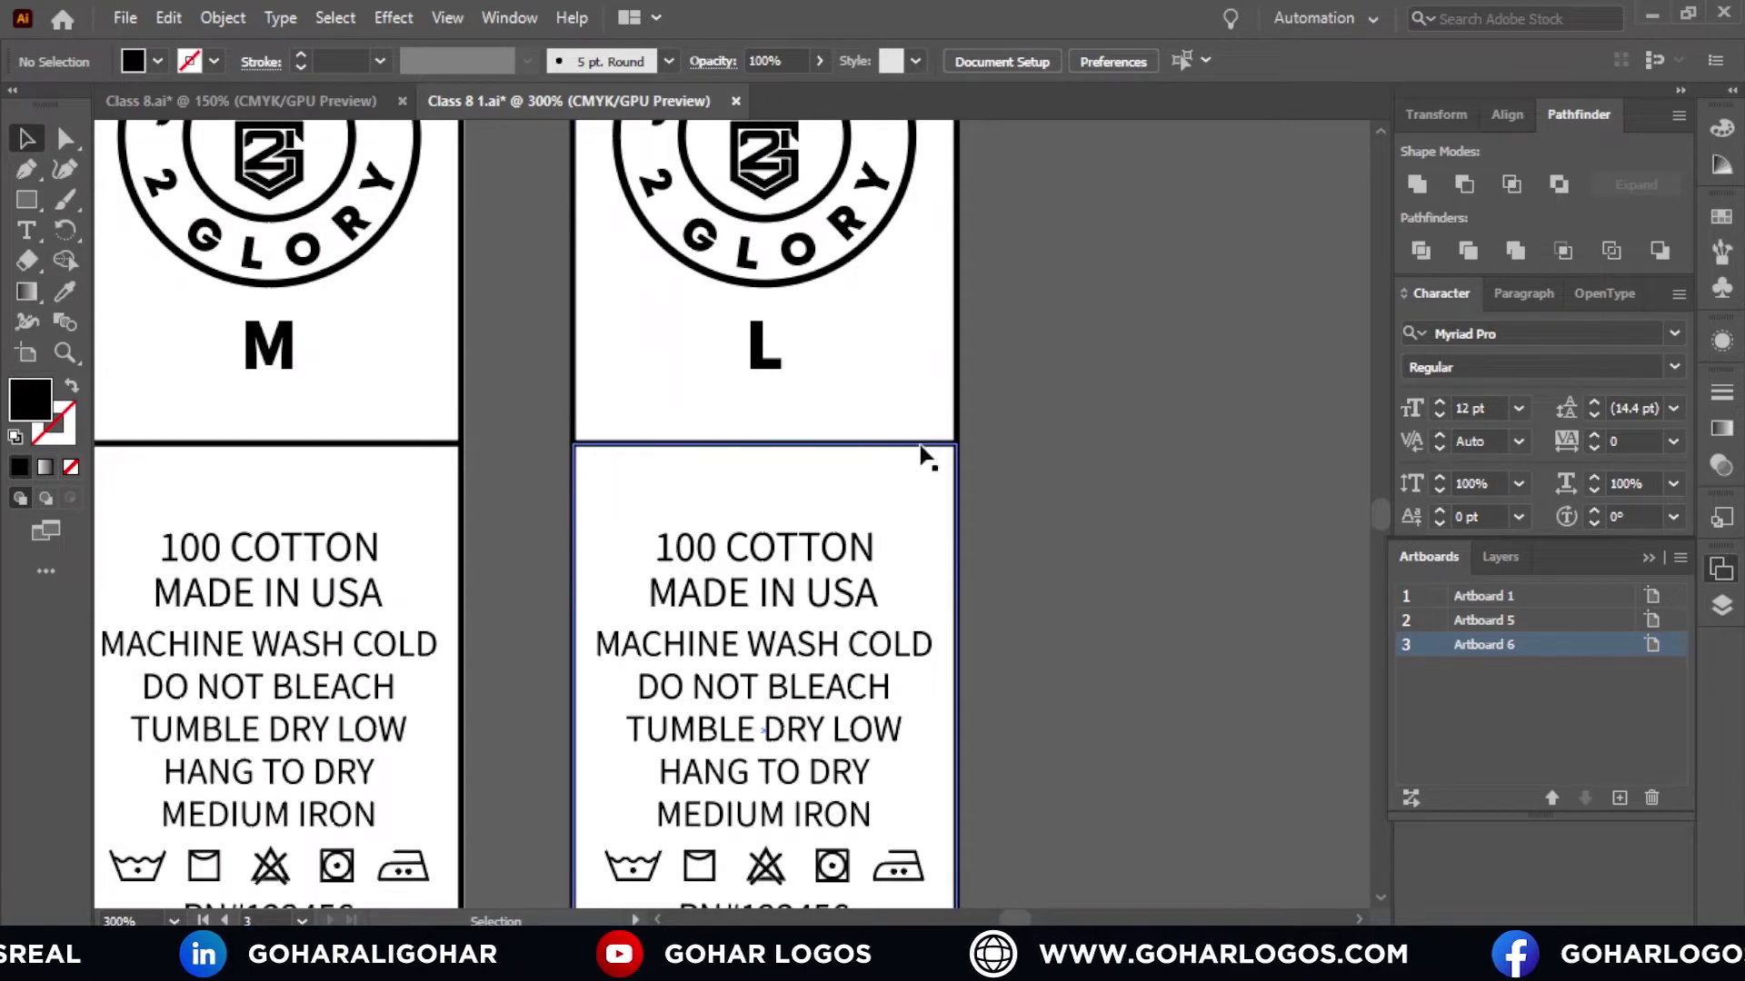
pyautogui.scroll(-2, 1050, 411)
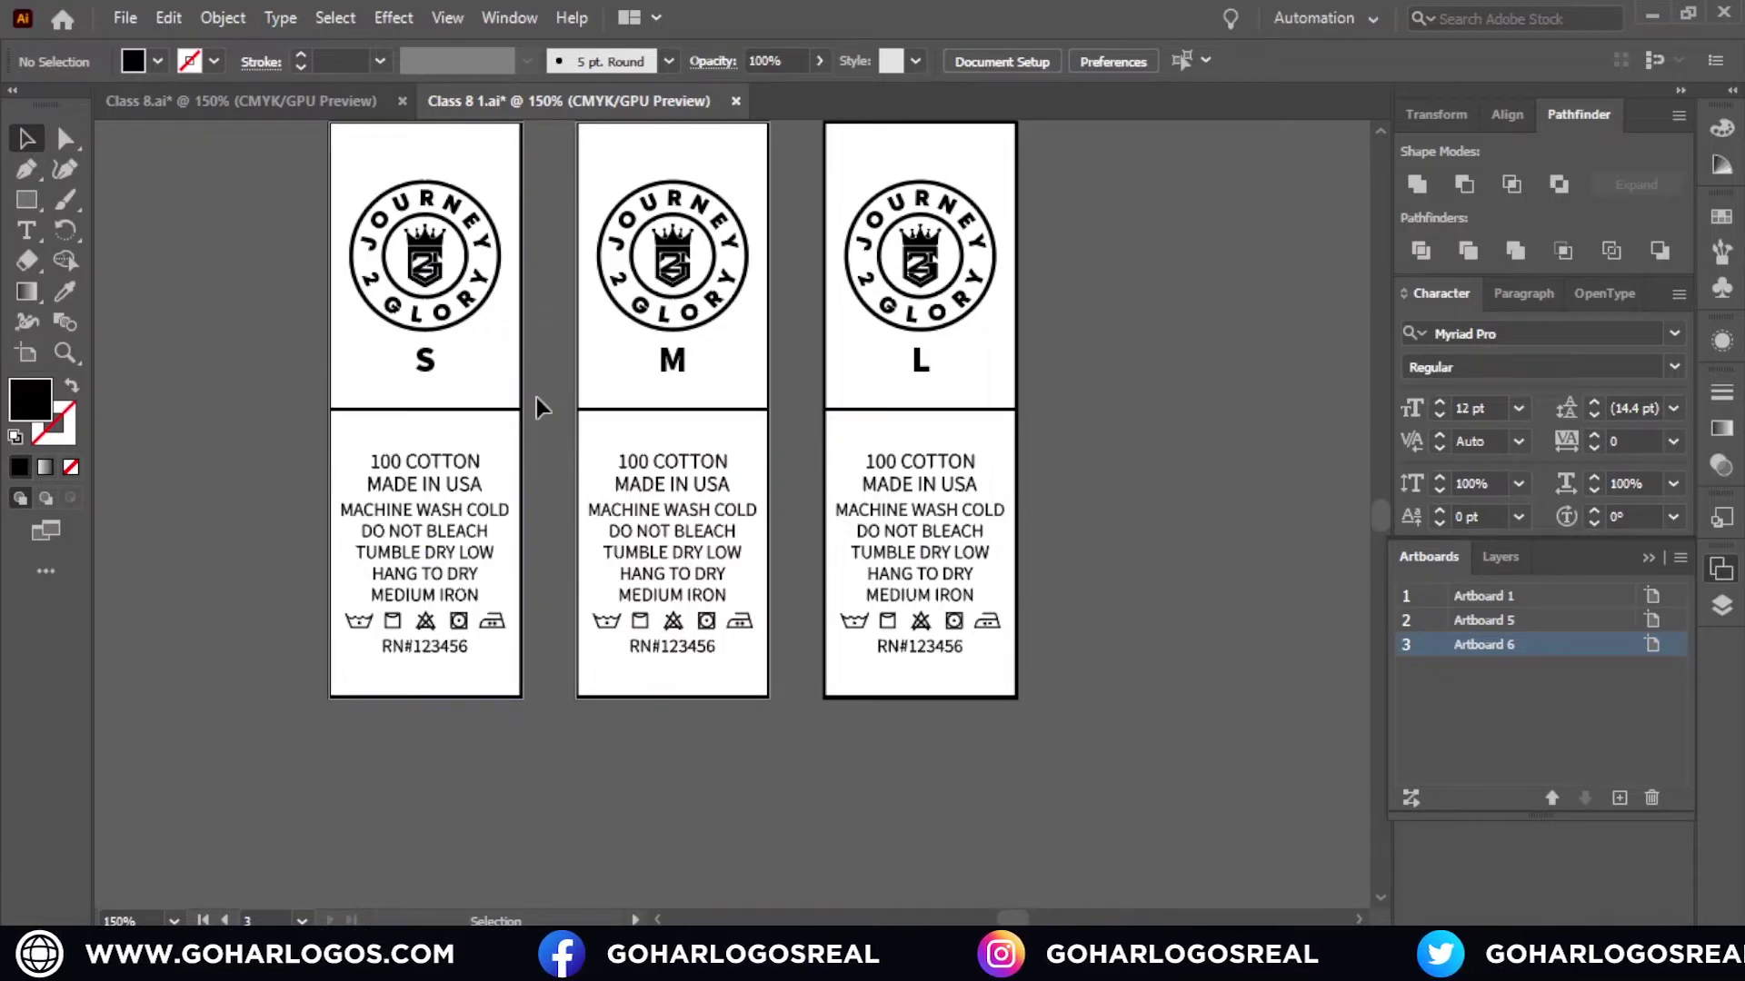
# Step: Ungroup the complete S label on the first artboard
pyautogui.click(499, 434)
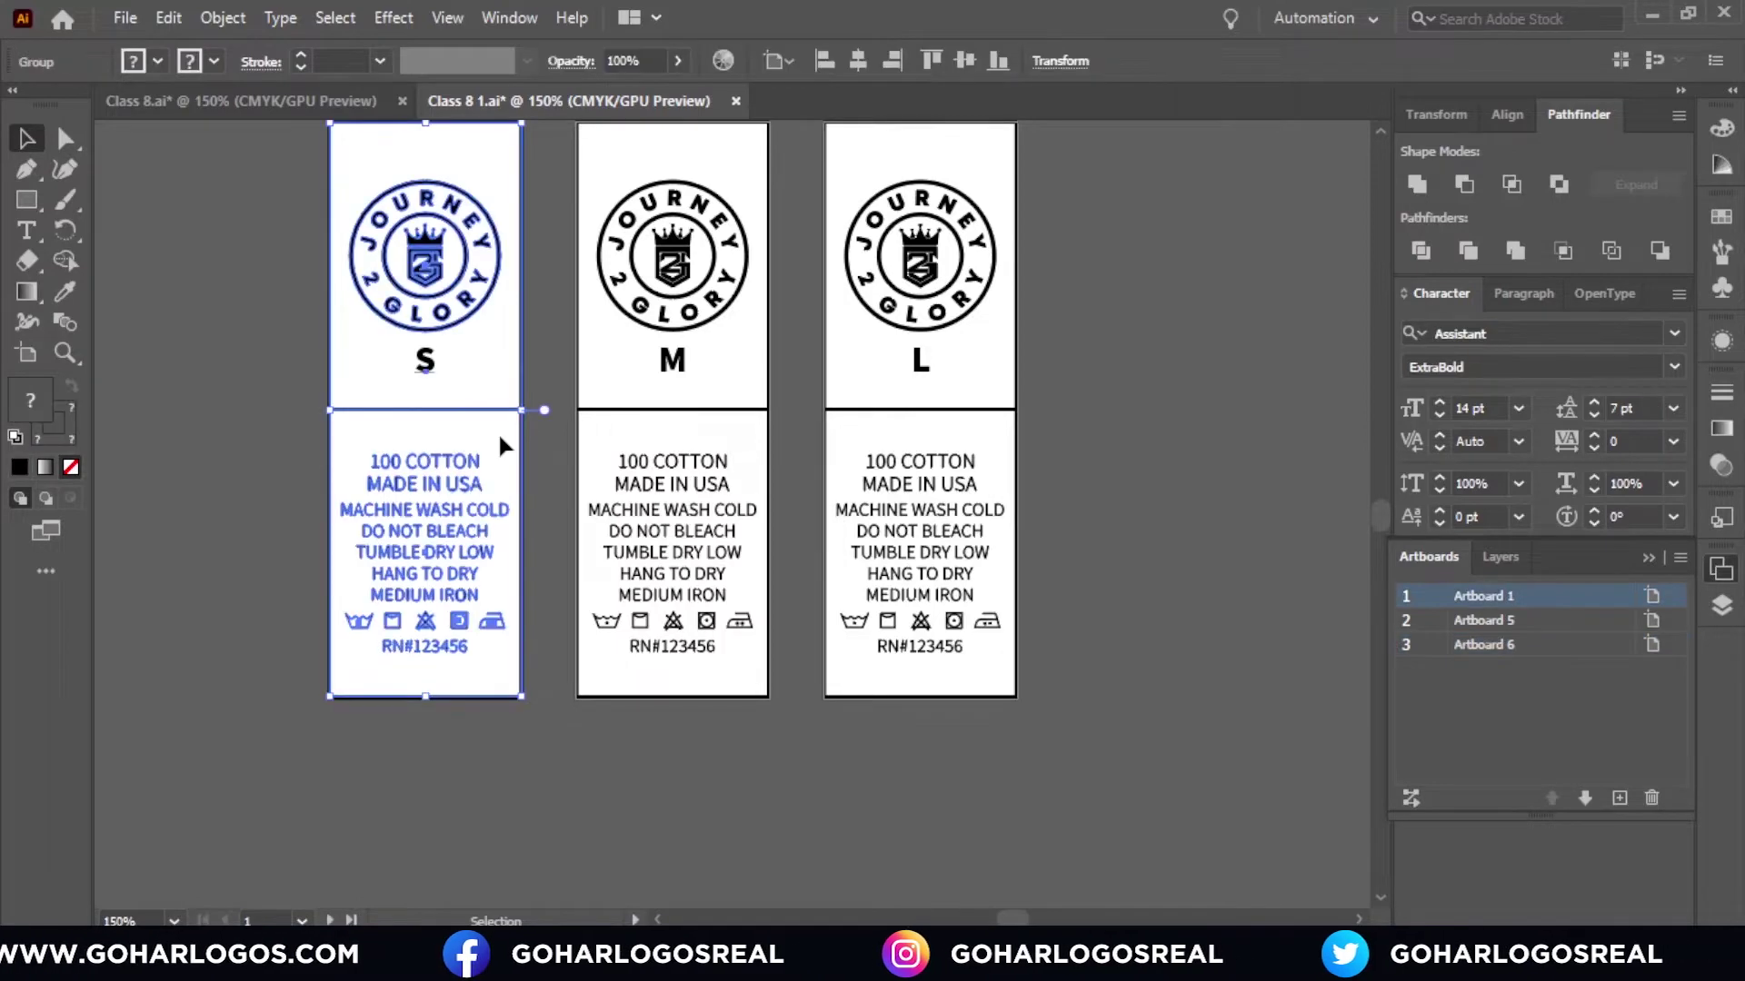
pyautogui.click(541, 387)
pyautogui.click(439, 281)
pyautogui.rightClick(439, 280)
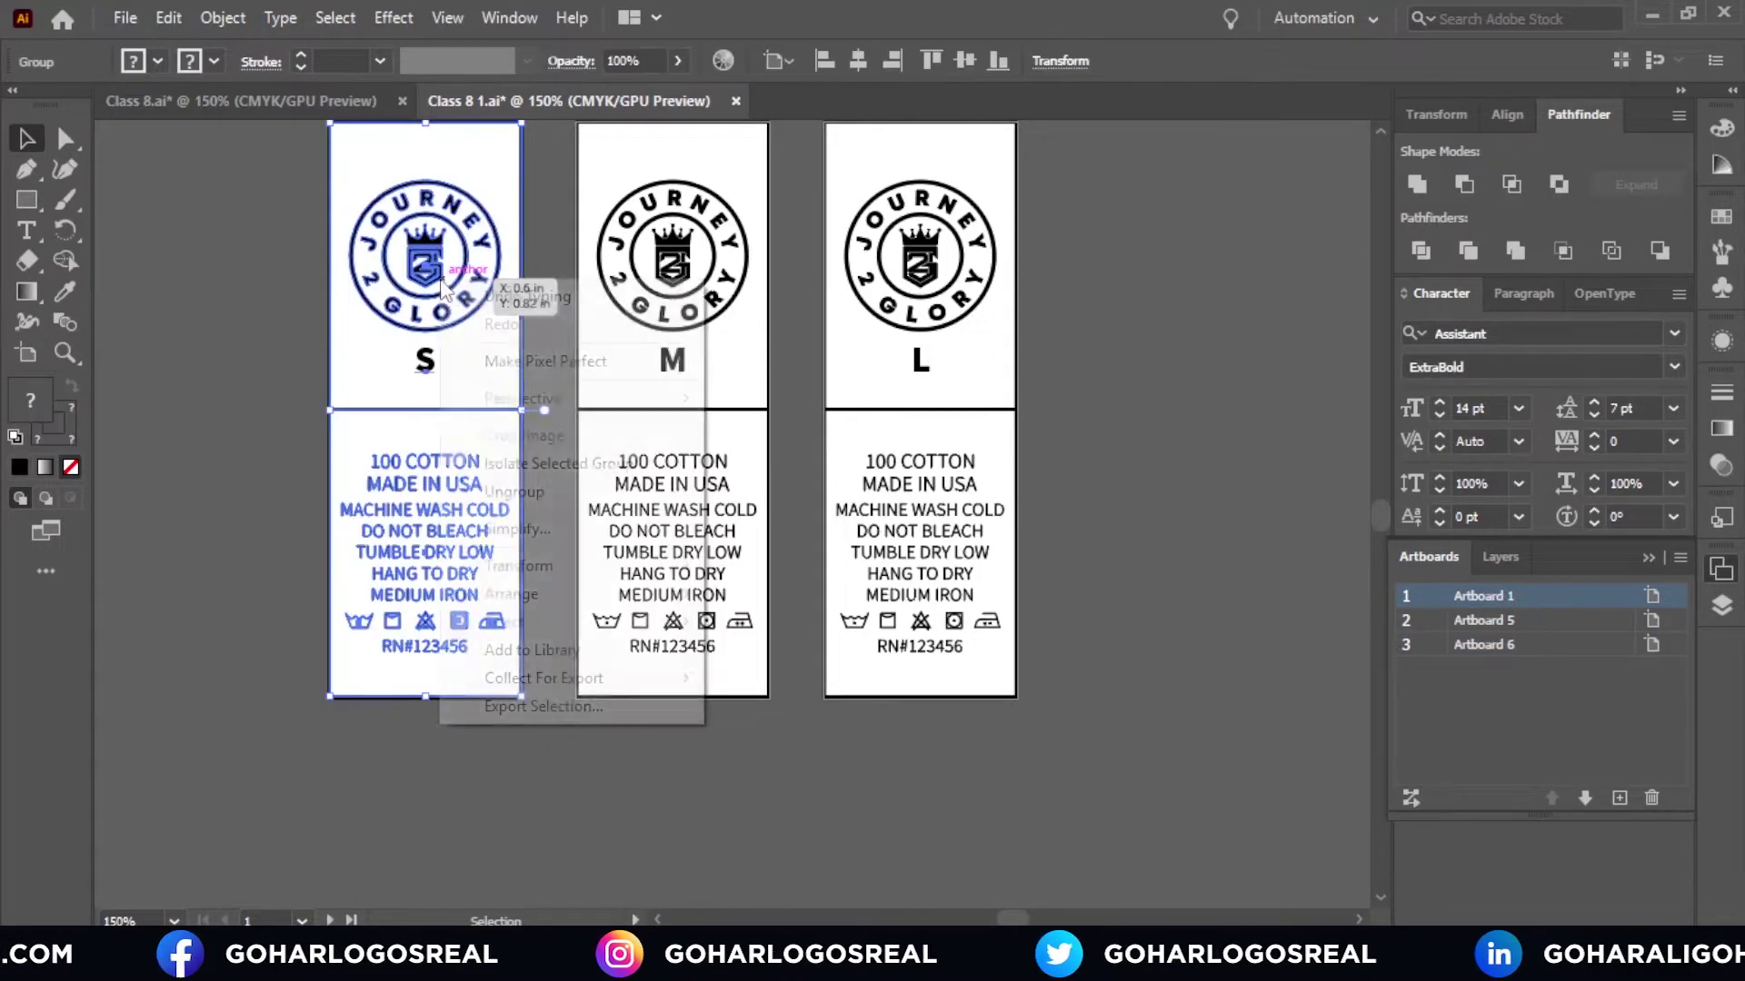
pyautogui.click(470, 491)
pyautogui.click(269, 390)
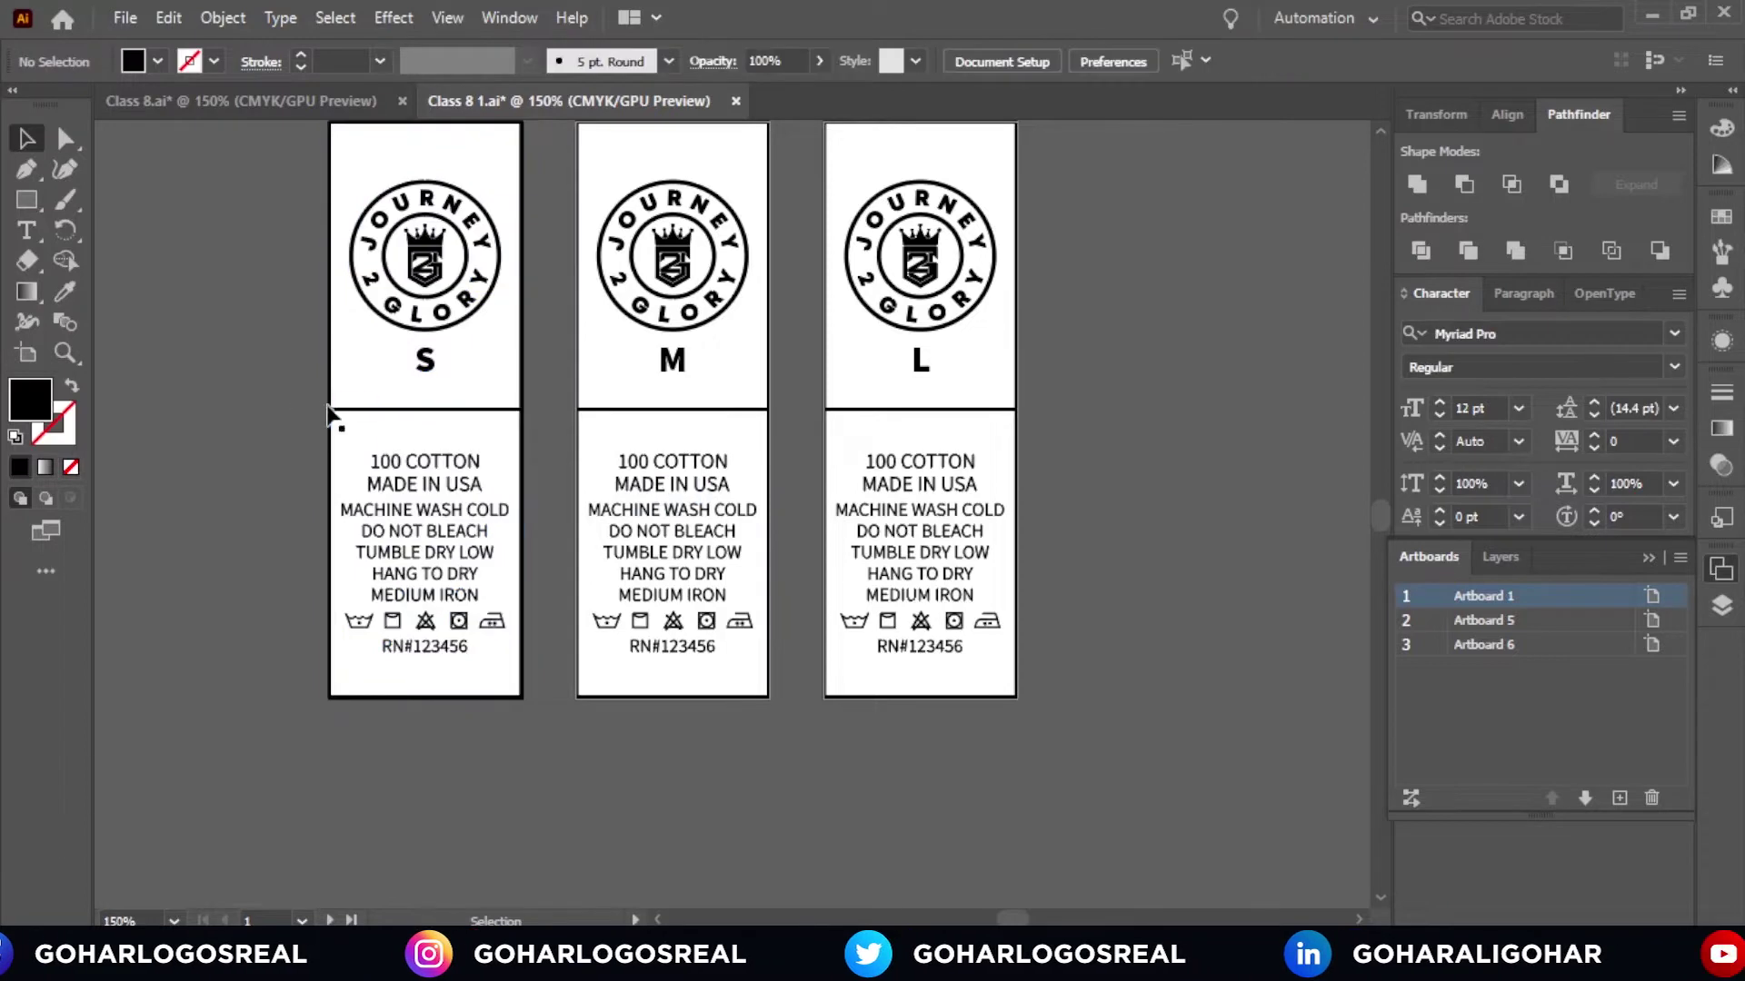
# Step: Delete the two border rectangles around the front and back halves of the S label
pyautogui.click(331, 425)
pyautogui.click(320, 550)
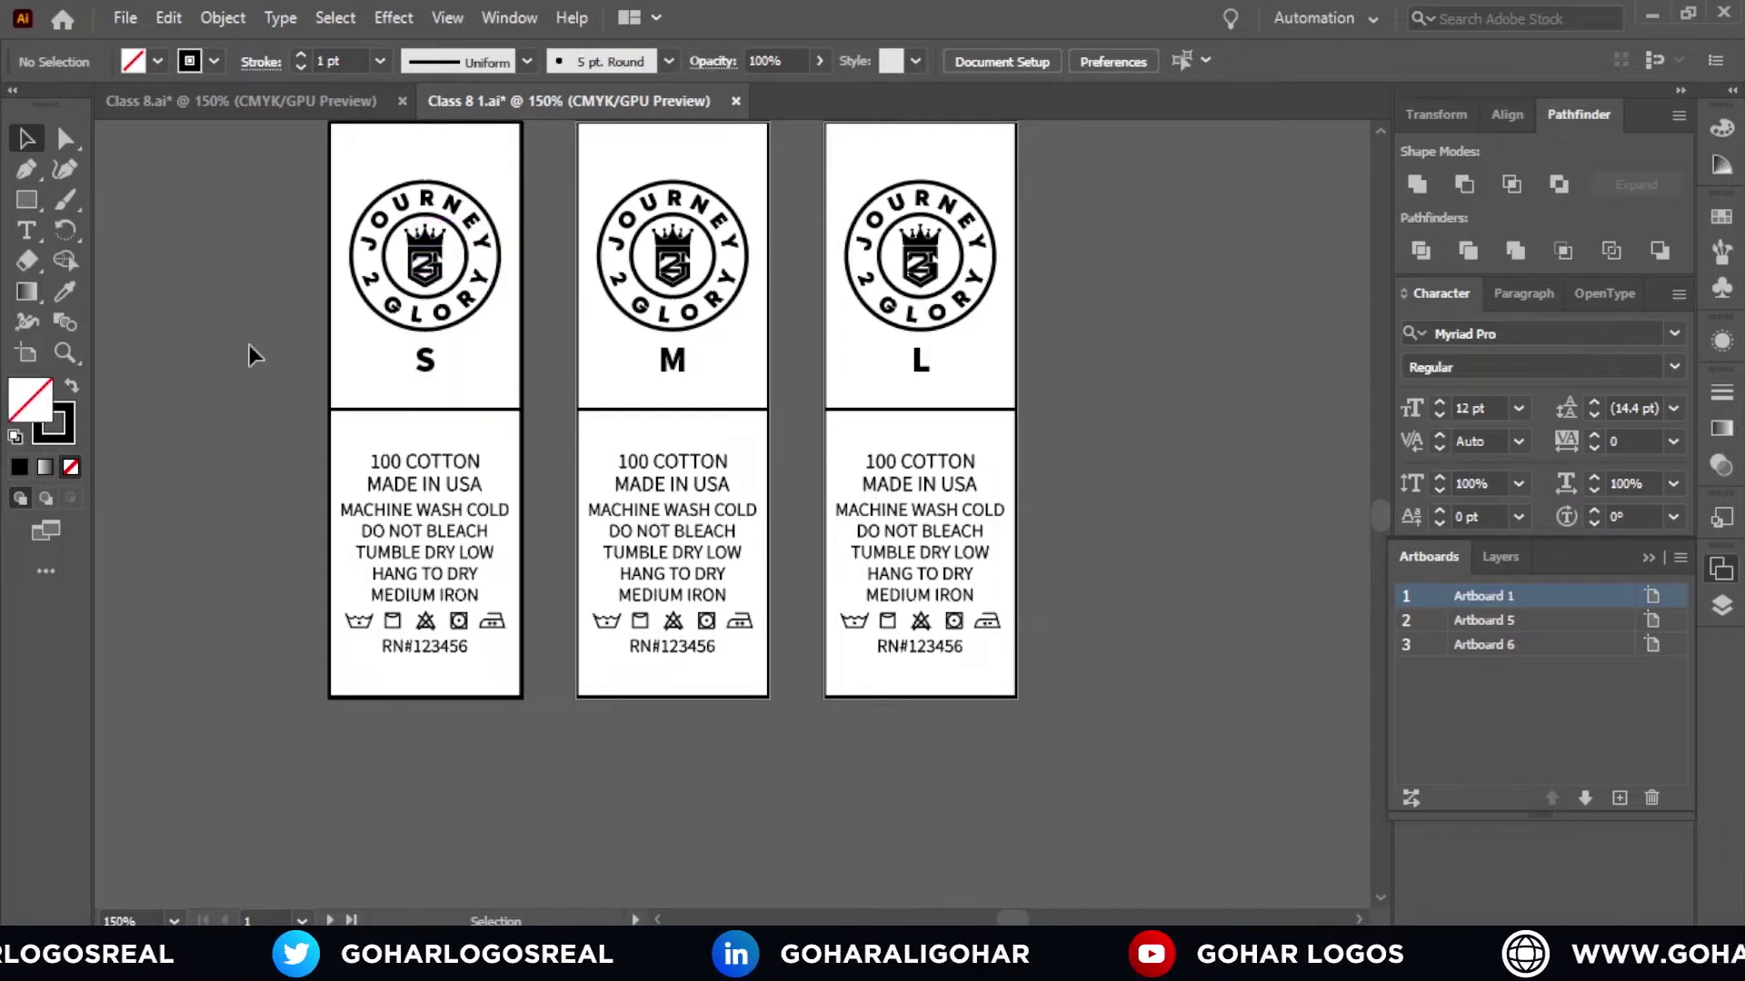
pyautogui.click(347, 432)
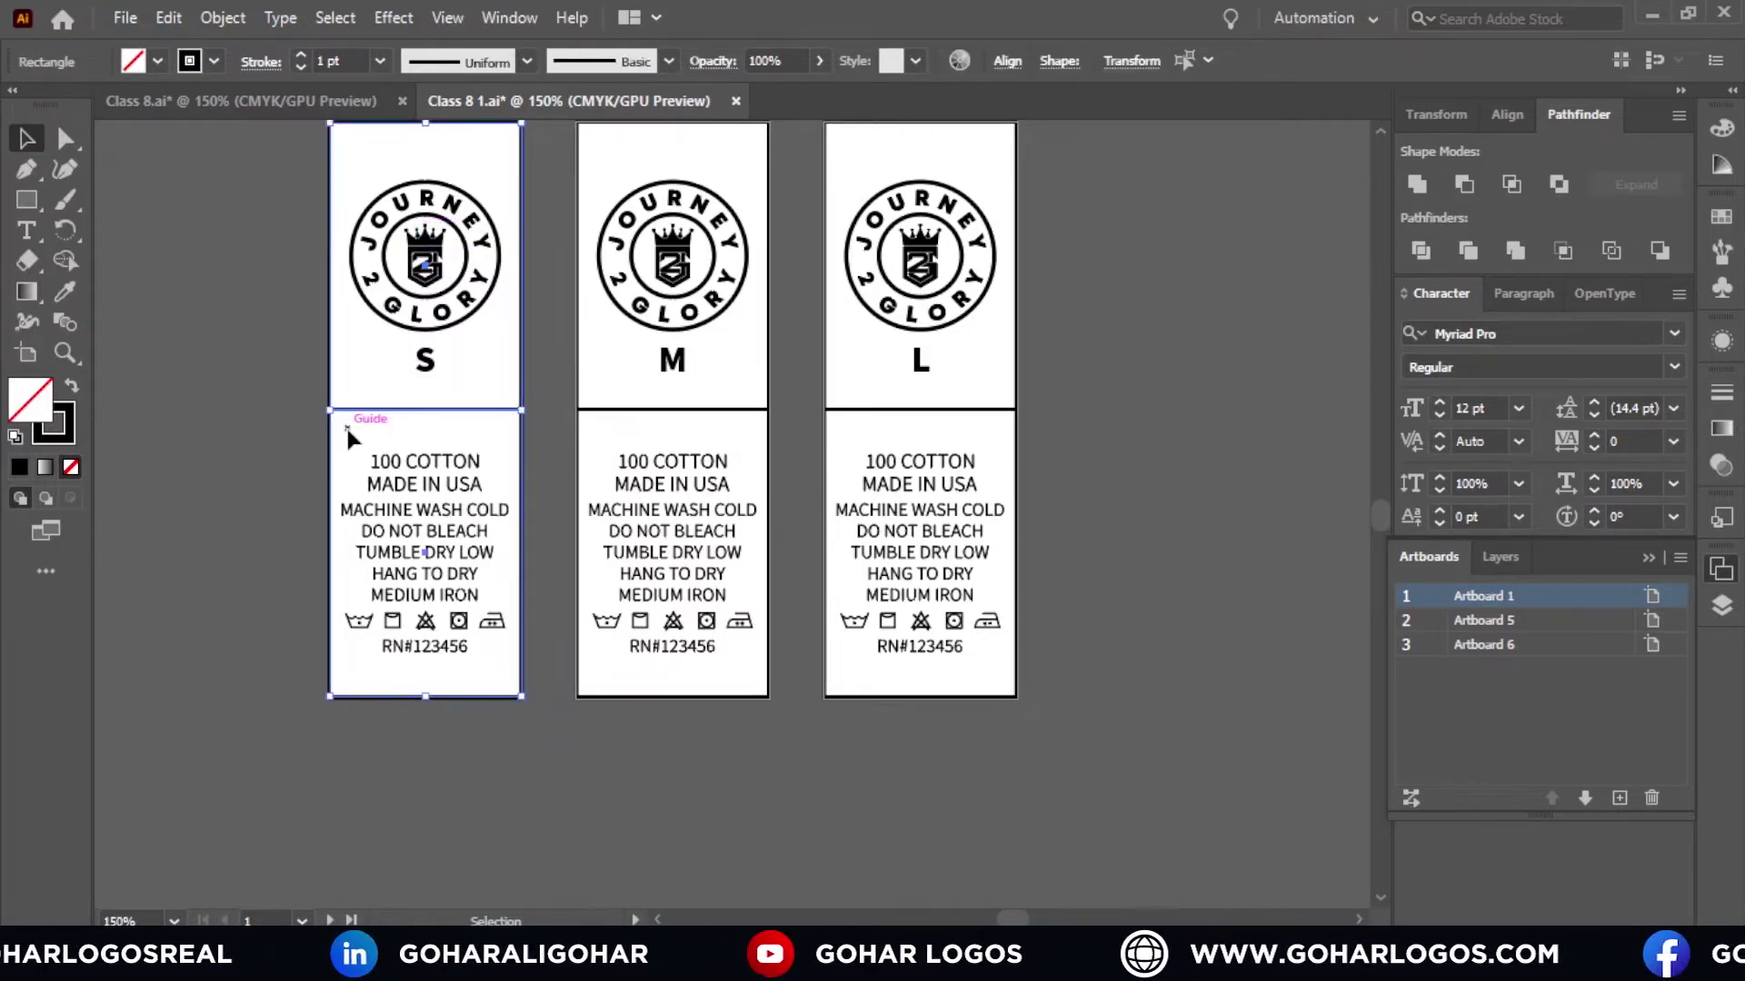
pyautogui.press('Delete')
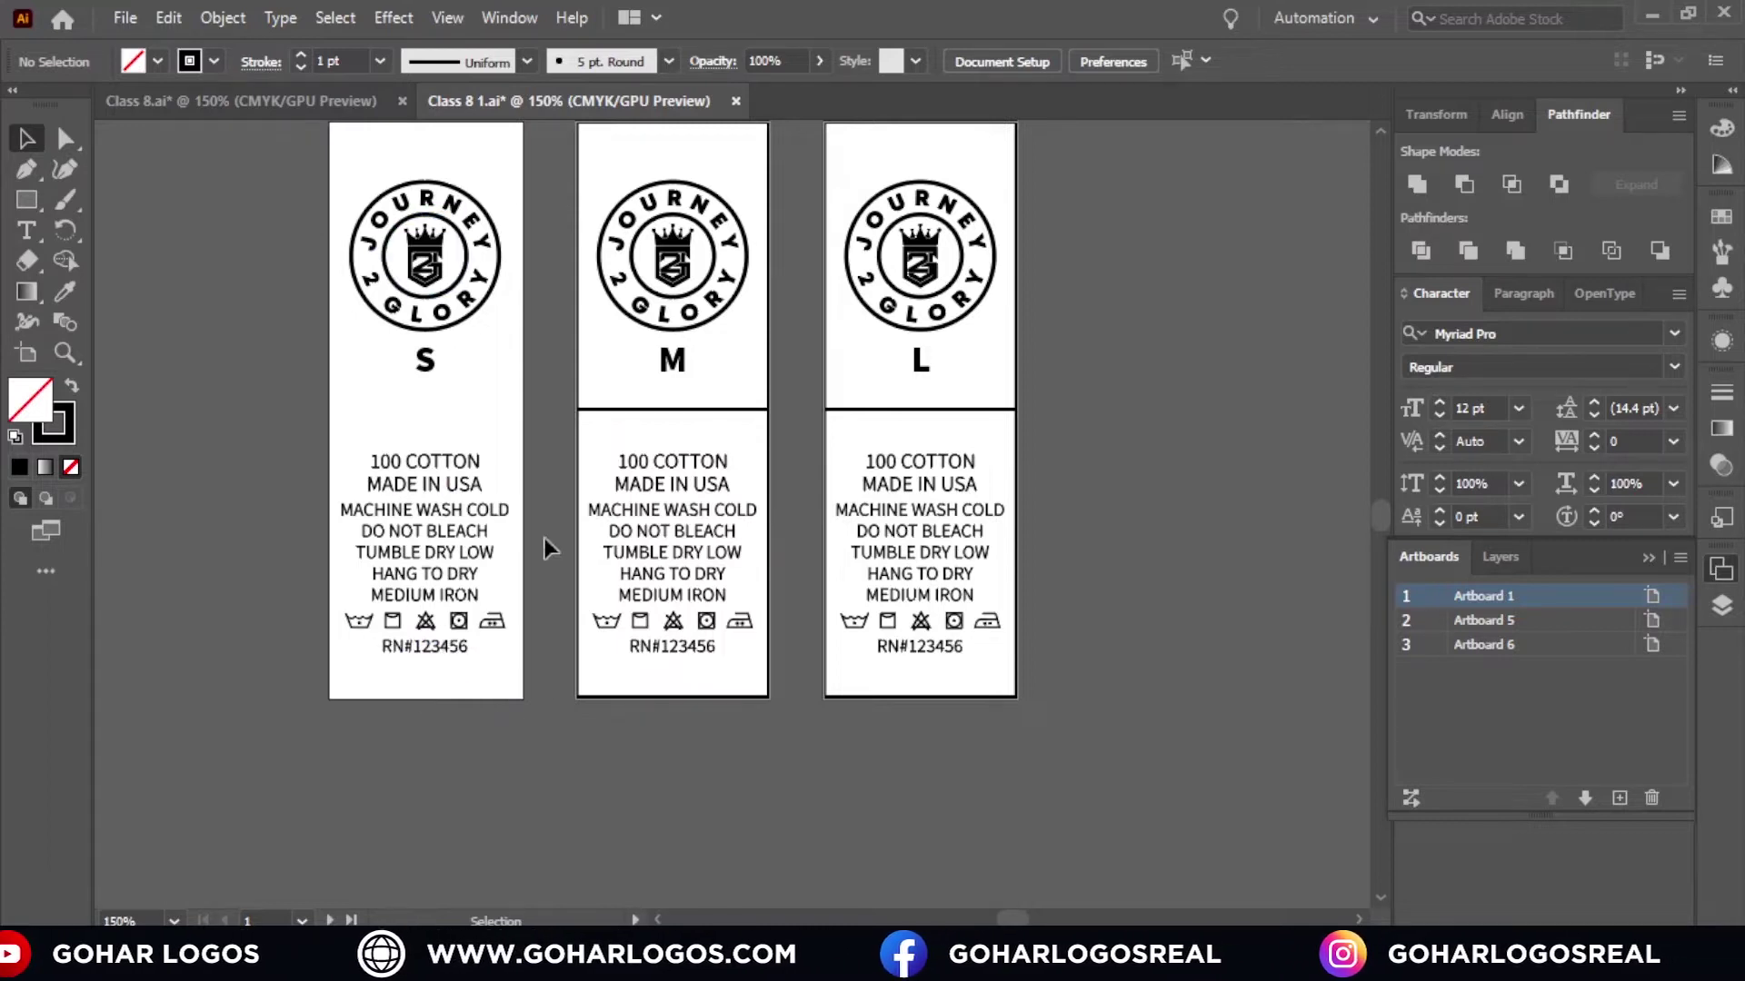
# Step: Delete the two border rectangles on both the M and L labels and save the file
pyautogui.click(585, 412)
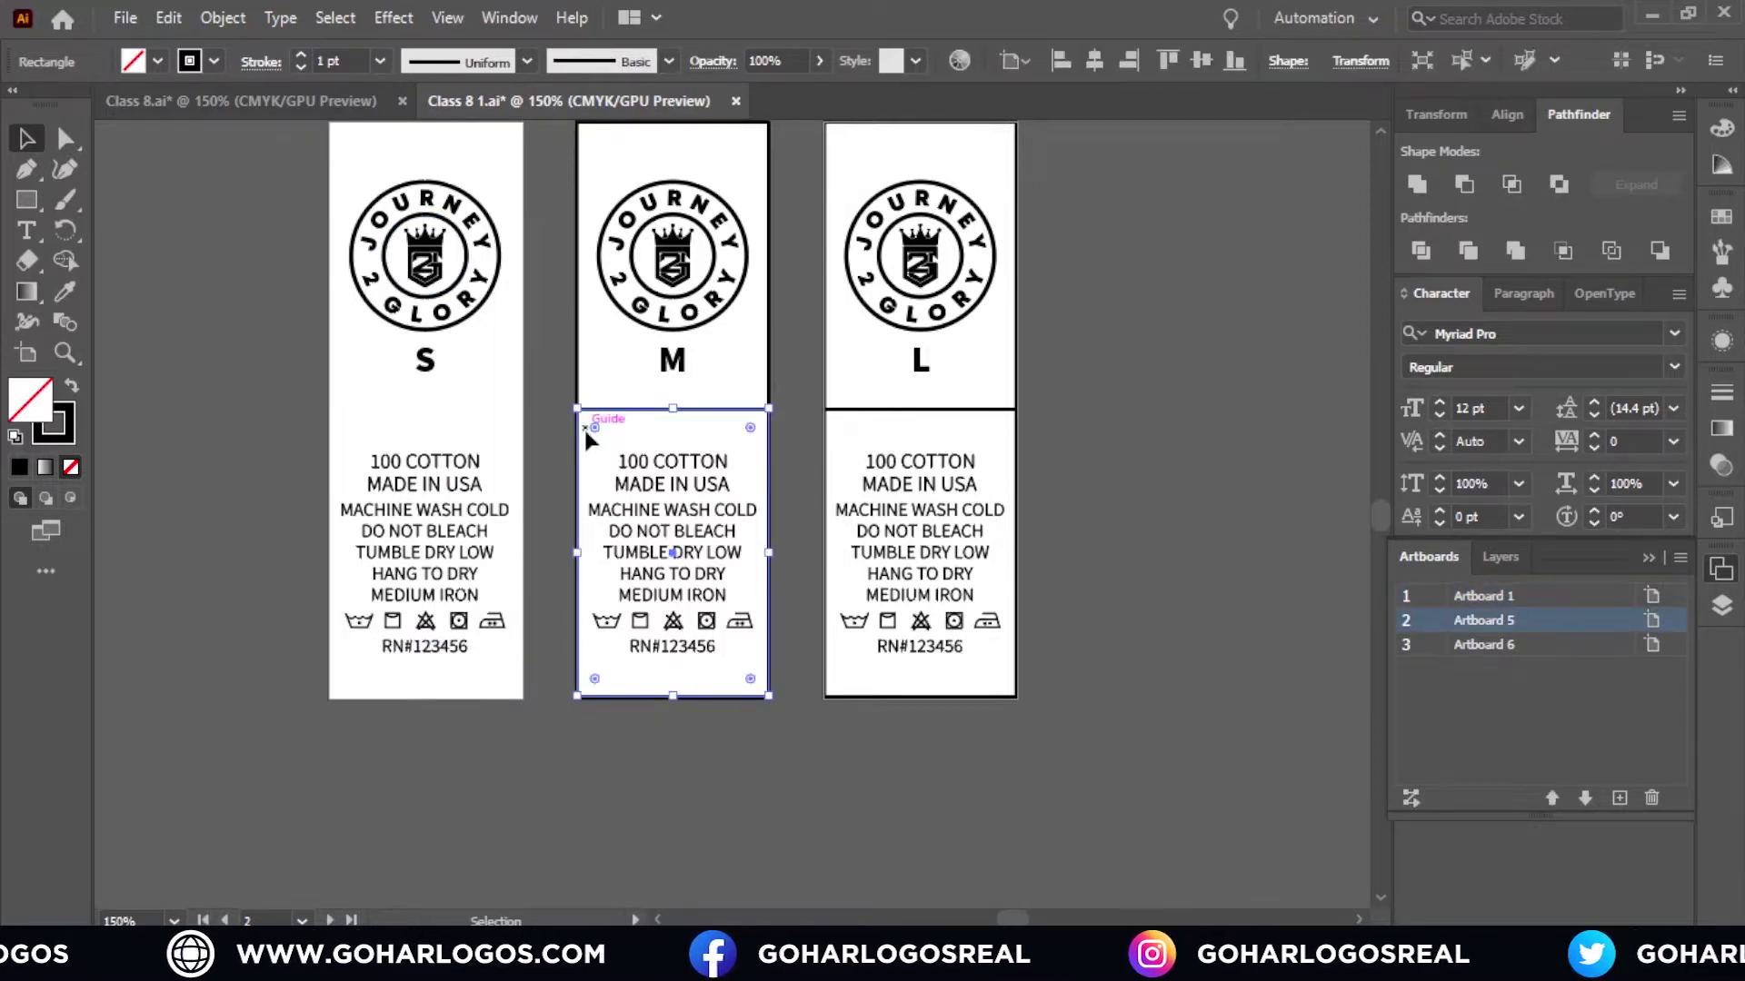
pyautogui.press('Delete')
pyautogui.click(587, 396)
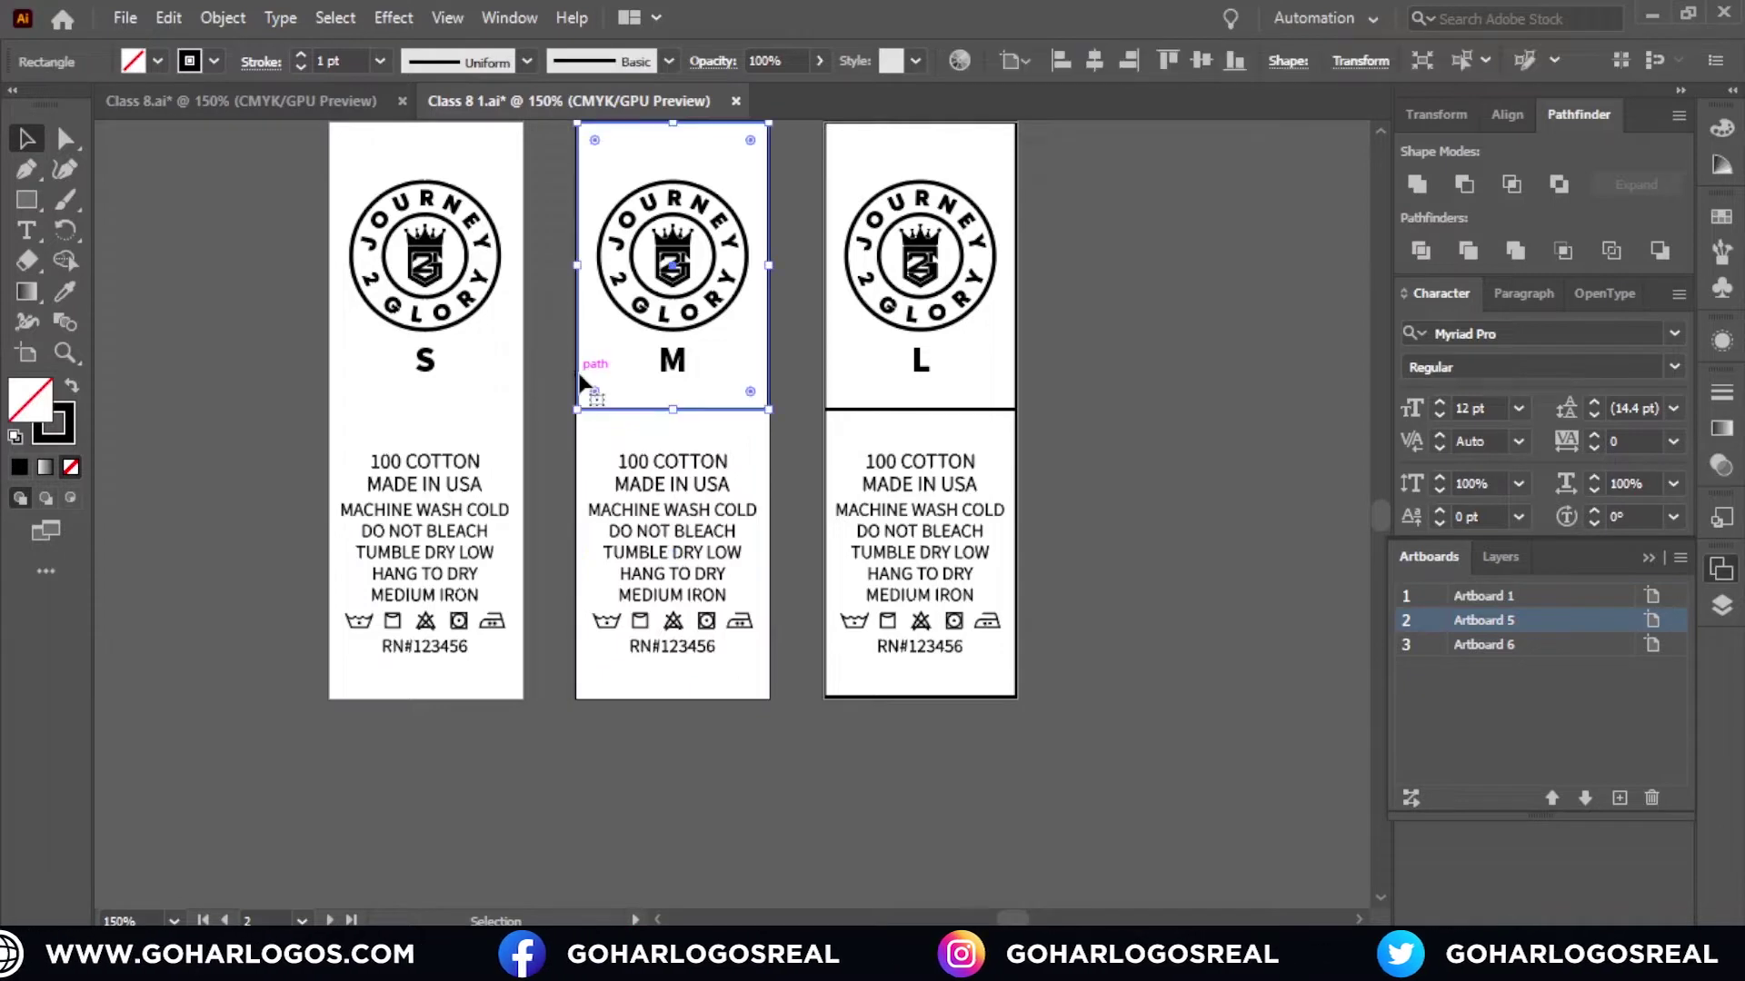
pyautogui.press('Delete')
pyautogui.click(819, 391)
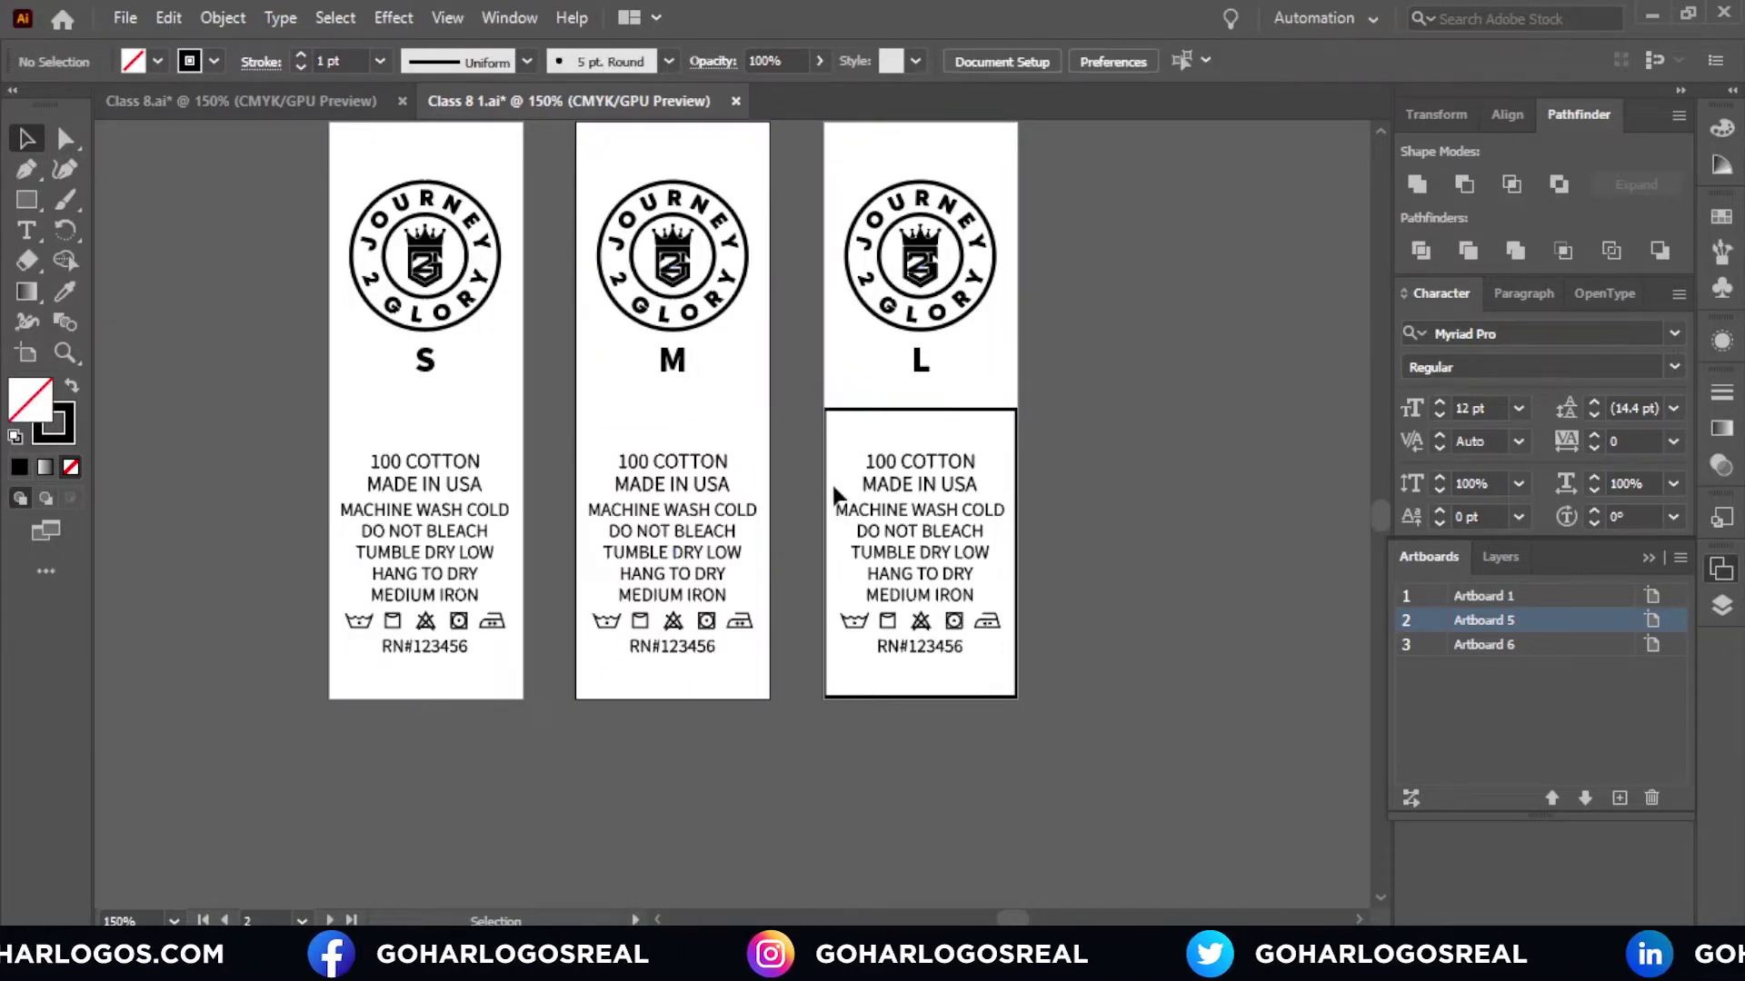
pyautogui.click(830, 456)
pyautogui.click(1067, 456)
pyautogui.scroll(-1, 1066, 438)
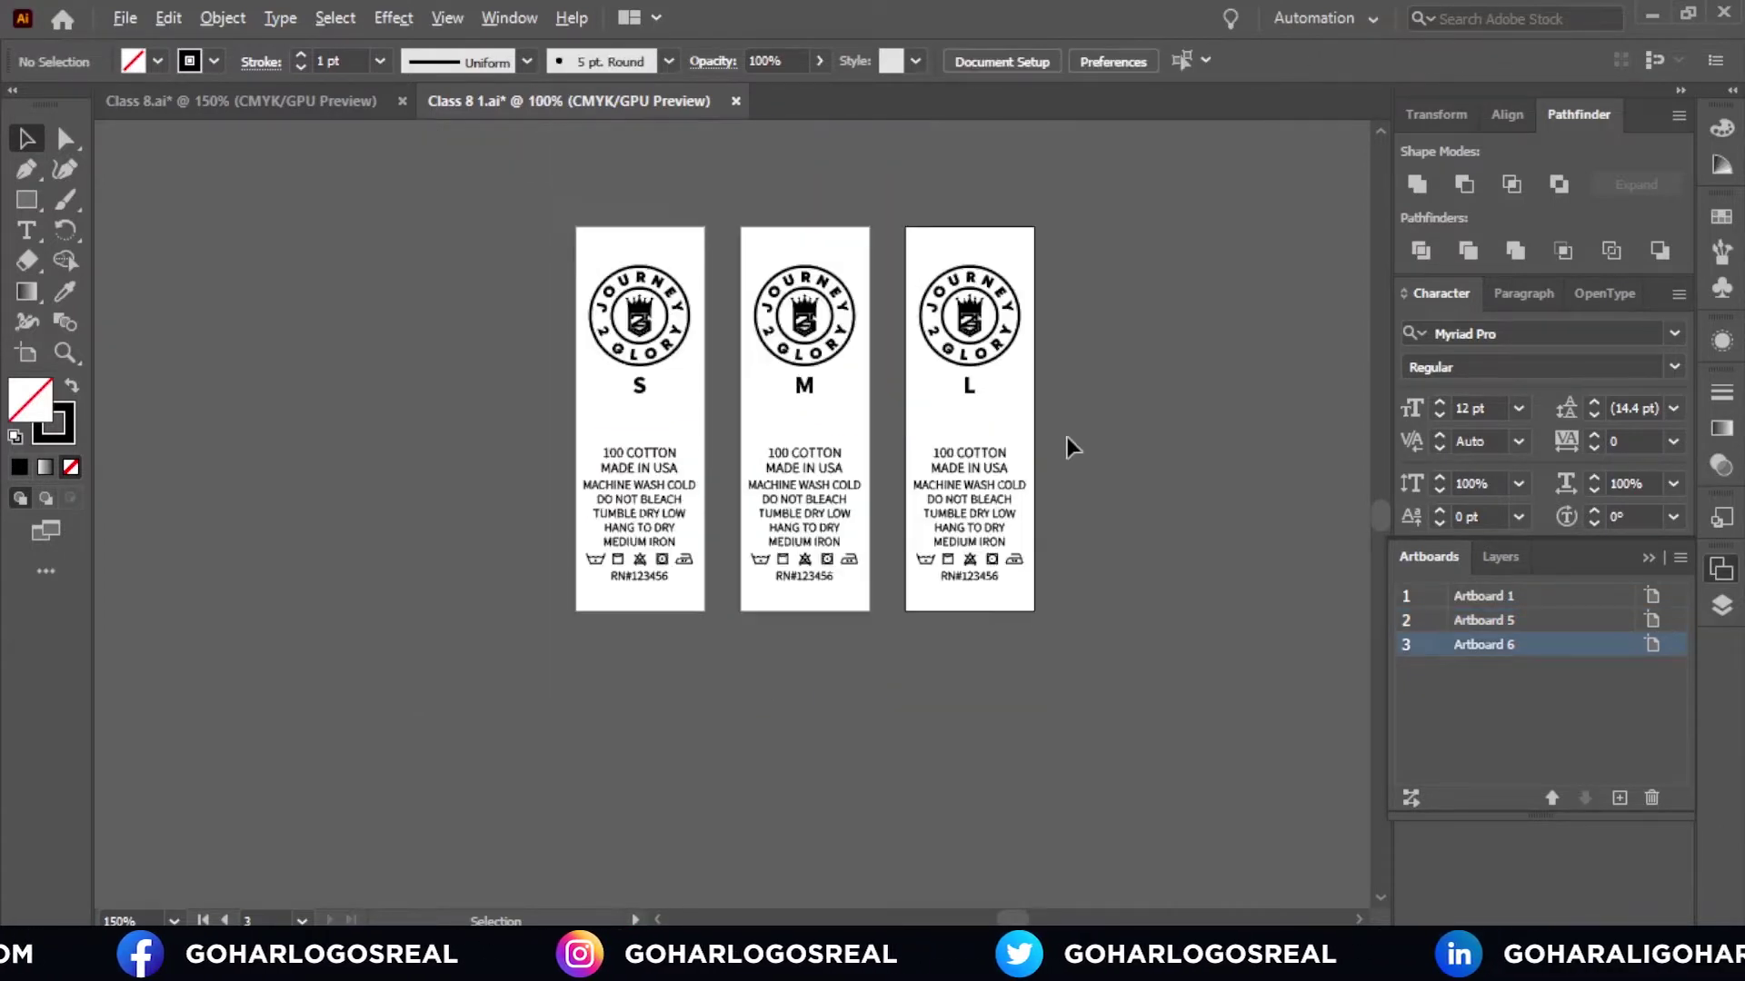
pyautogui.moveTo(1109, 385); pyautogui.dragTo(1080, 392)
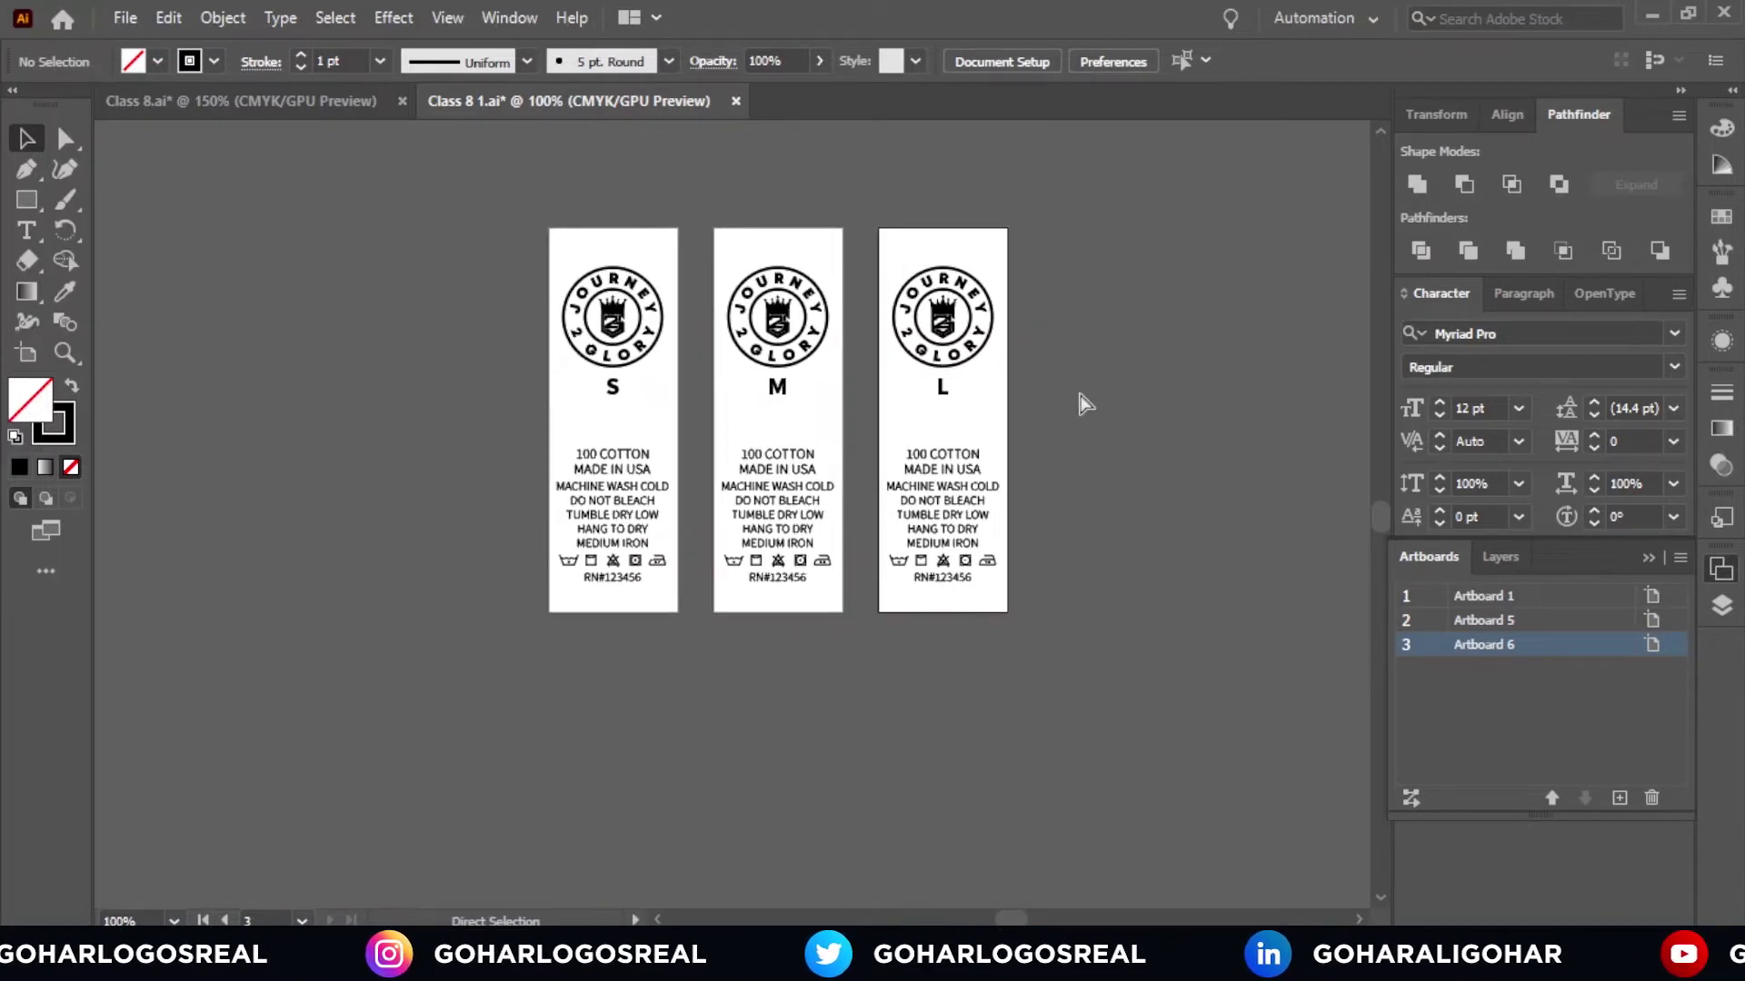
pyautogui.hotkey('ctrl', 's')
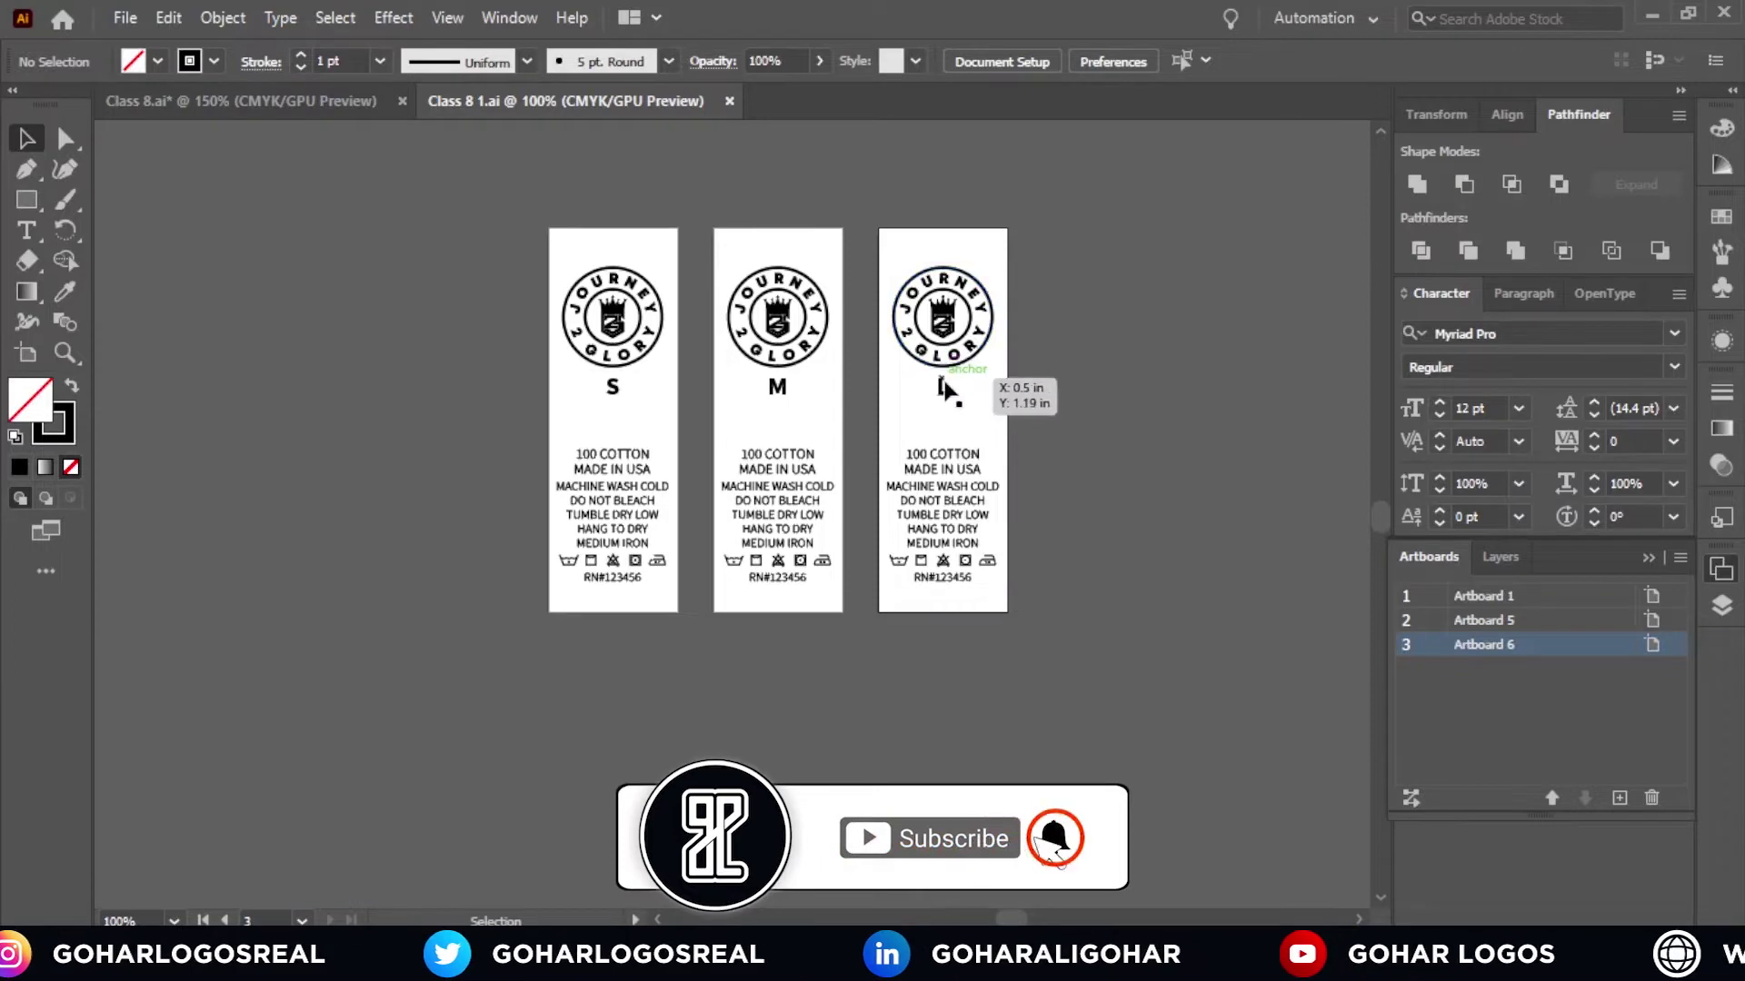
# Step: Convert the size letters S, M and L on the three labels to outlines
pyautogui.click(956, 388)
pyautogui.keyDown('shift'); pyautogui.click(776, 388); pyautogui.keyUp('shift')
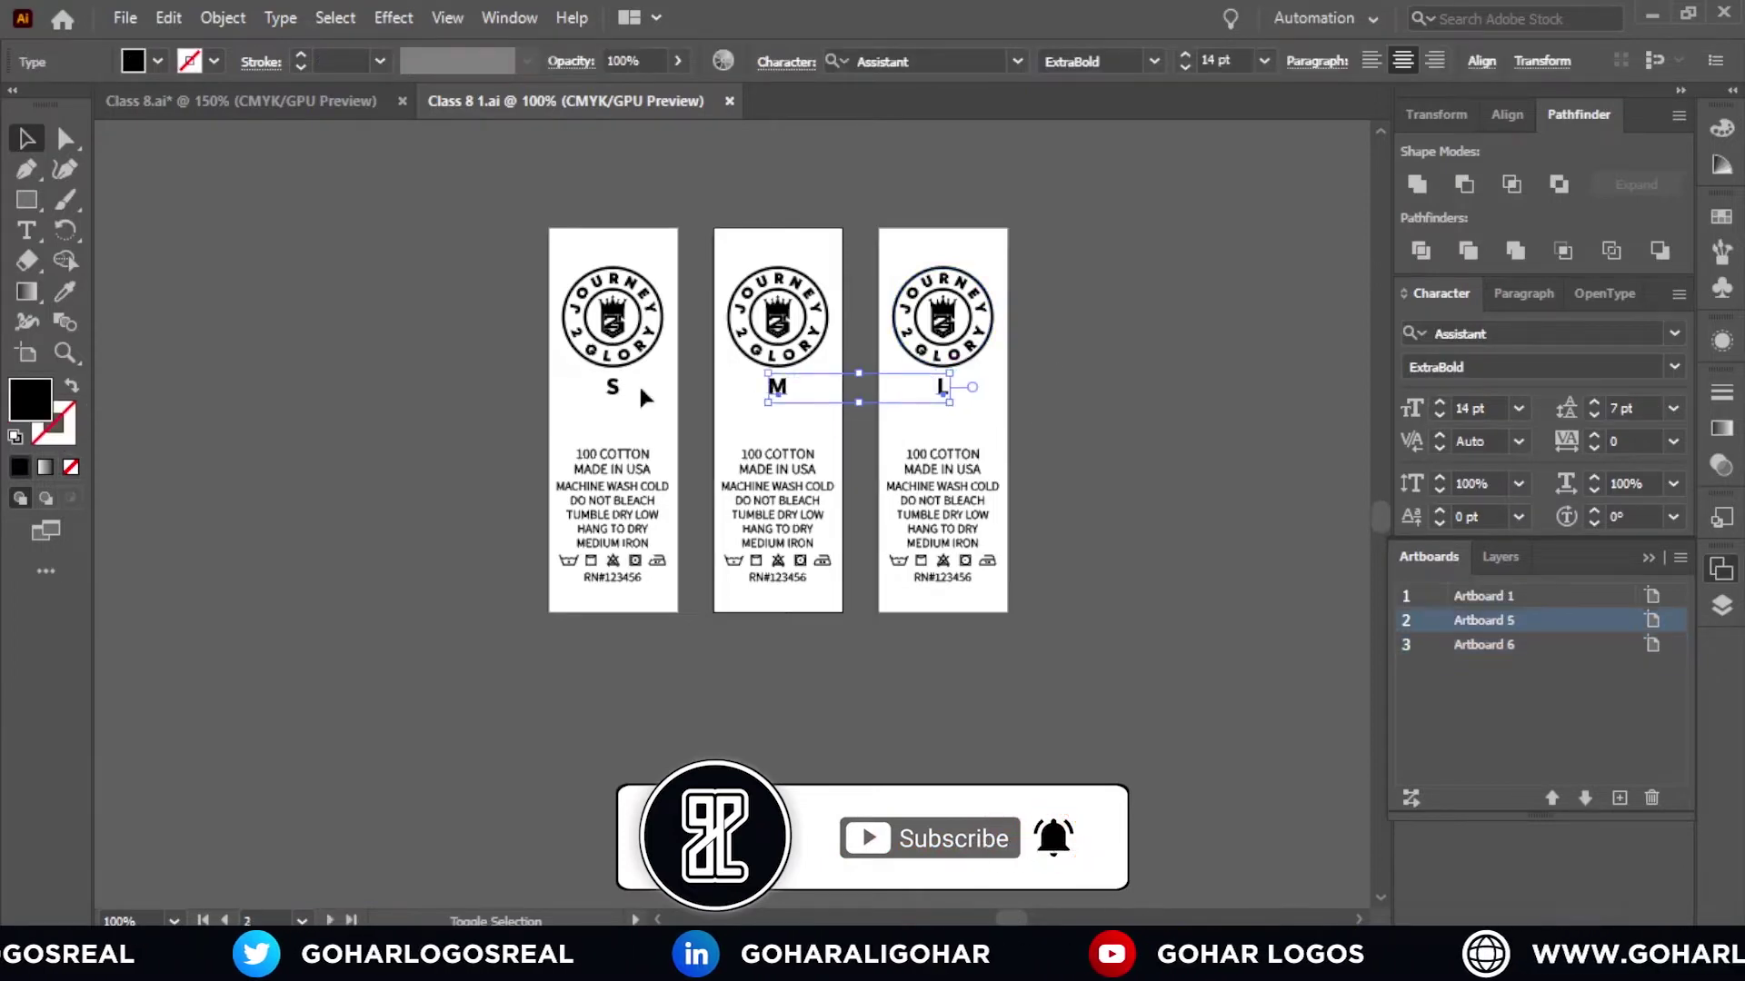
pyautogui.keyDown('shift'); pyautogui.click(616, 391); pyautogui.keyUp('shift')
pyautogui.scroll(1, 912, 378)
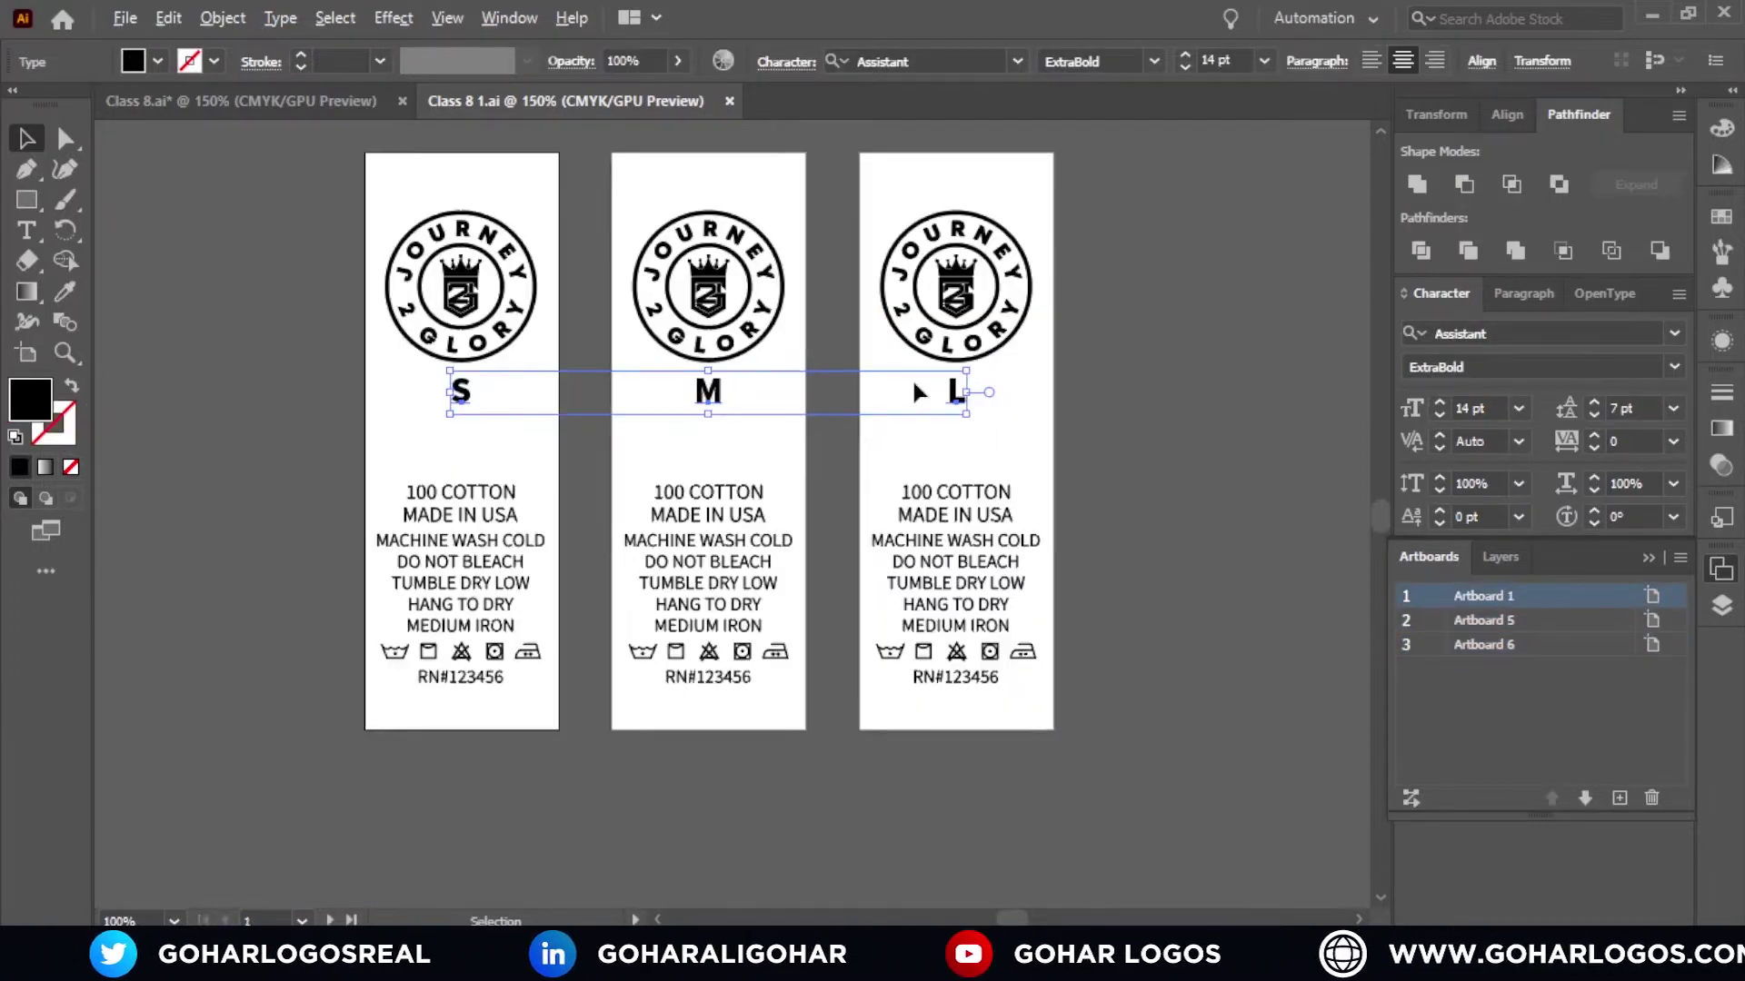
pyautogui.rightClick(708, 399)
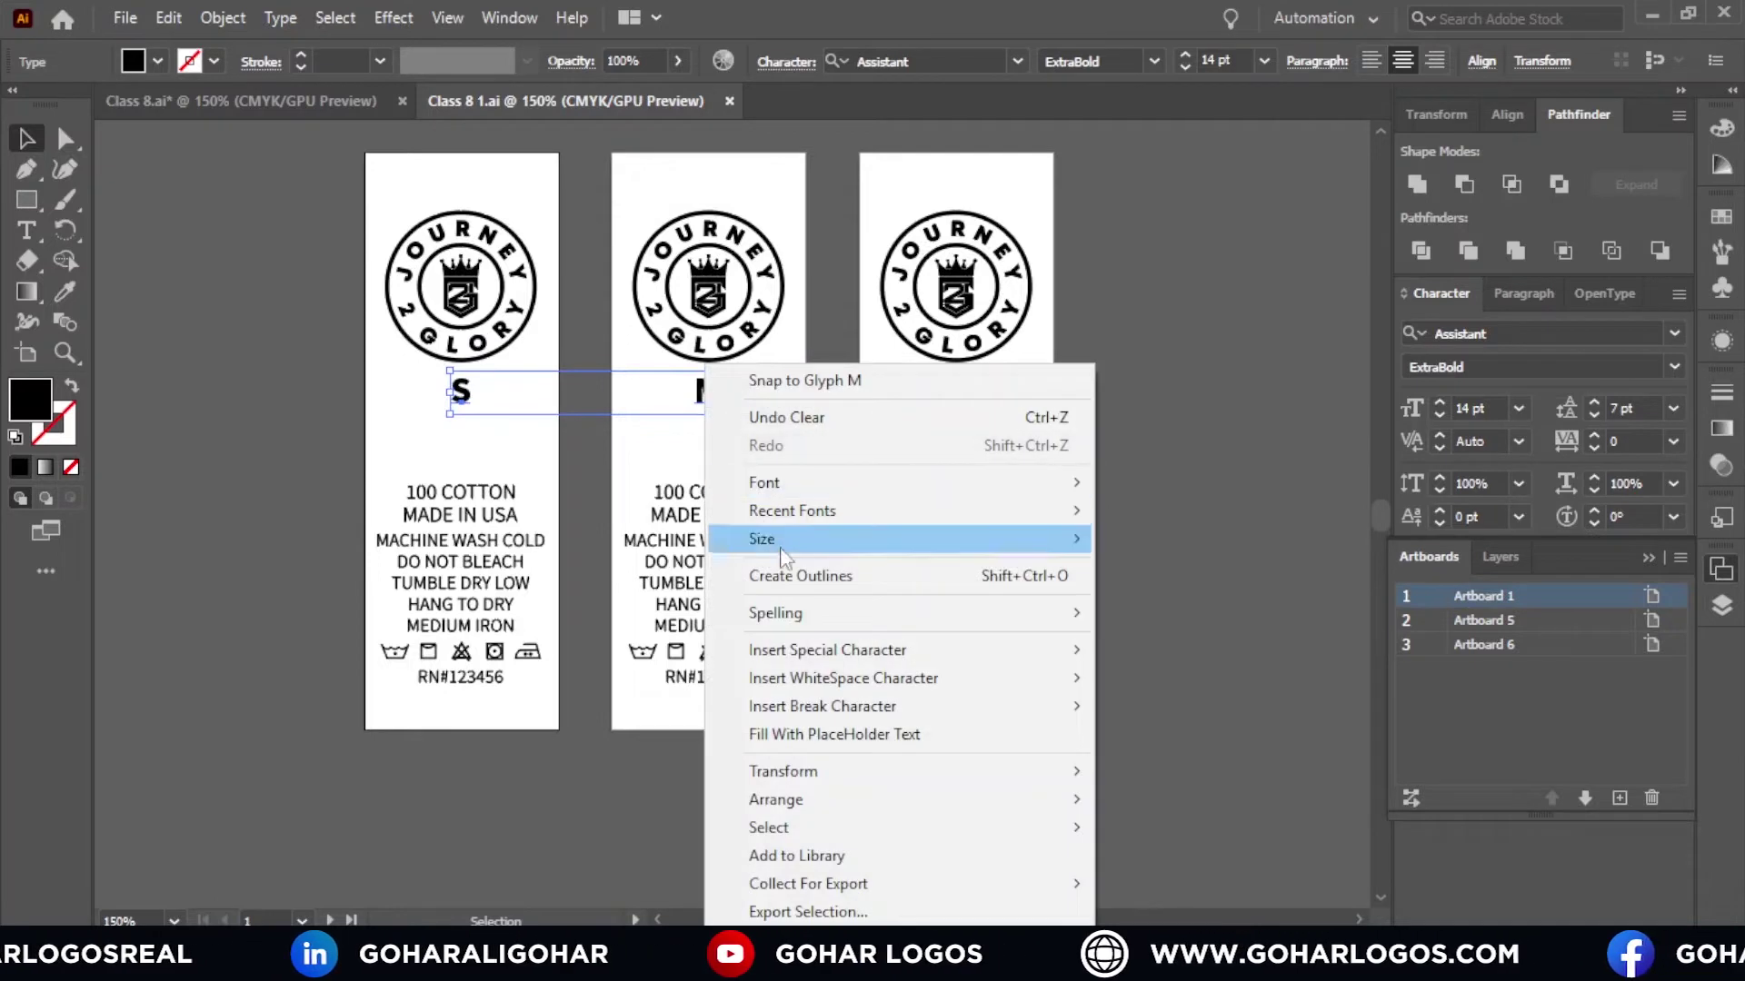
pyautogui.click(793, 577)
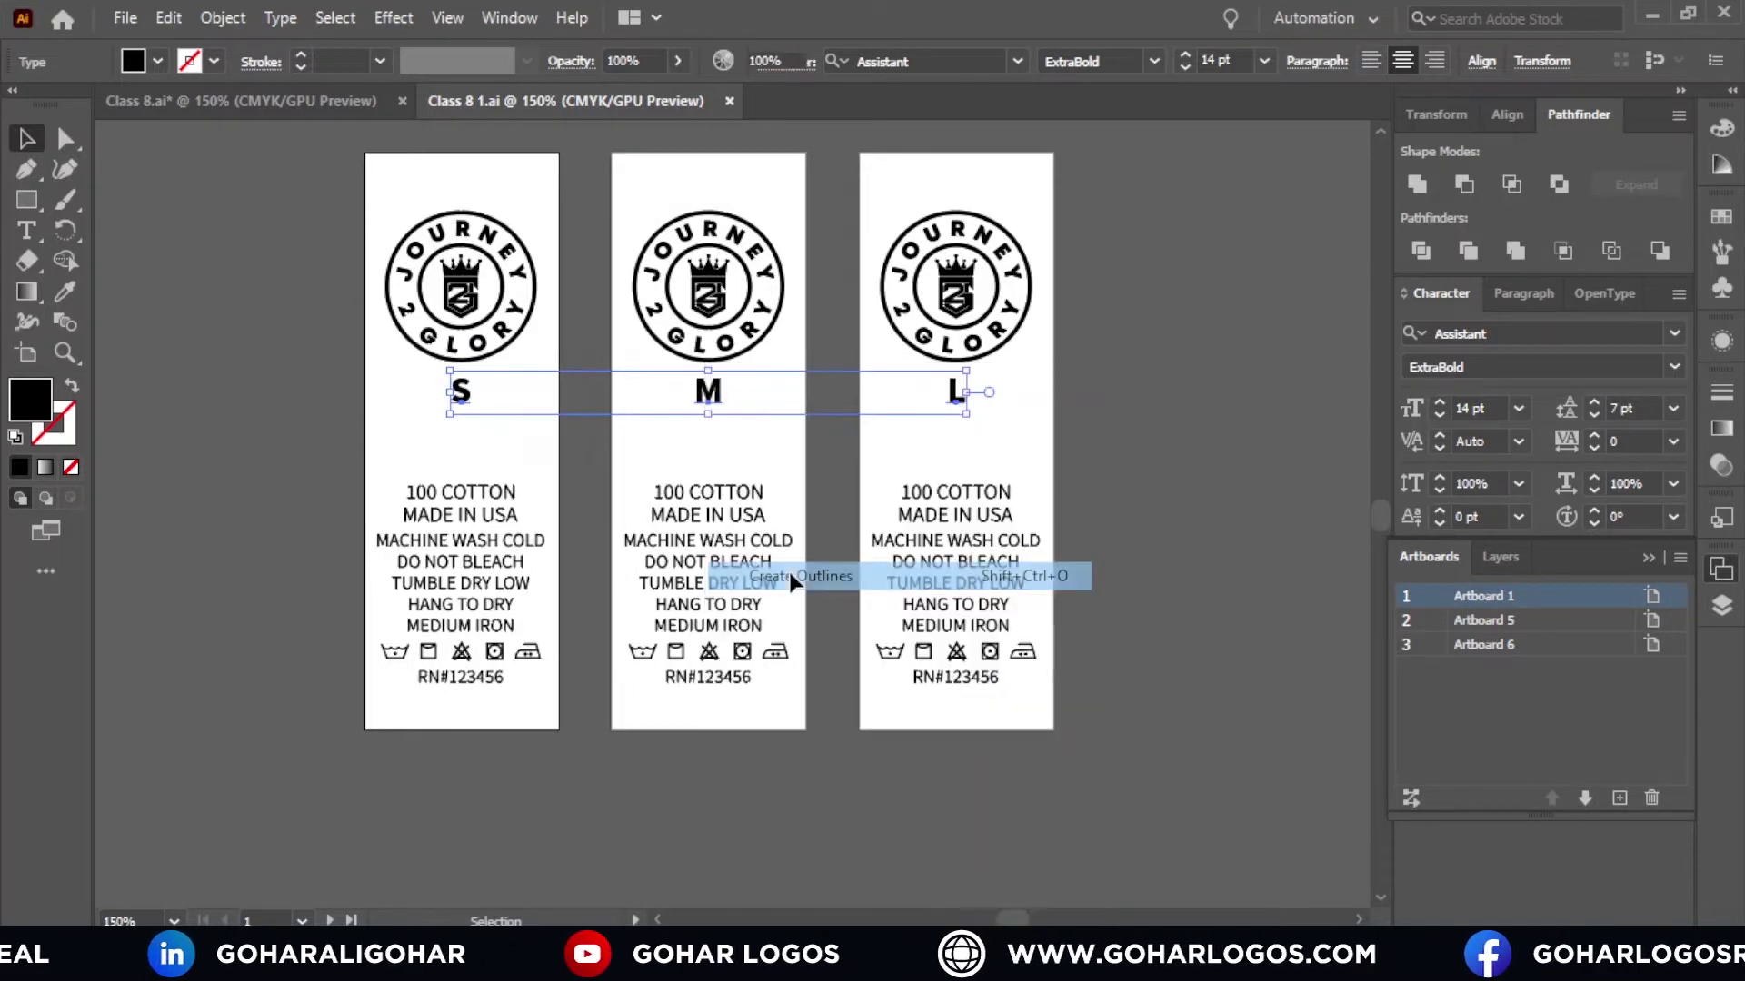
pyautogui.click(1131, 459)
pyautogui.moveTo(956, 398); pyautogui.dragTo(951, 406)
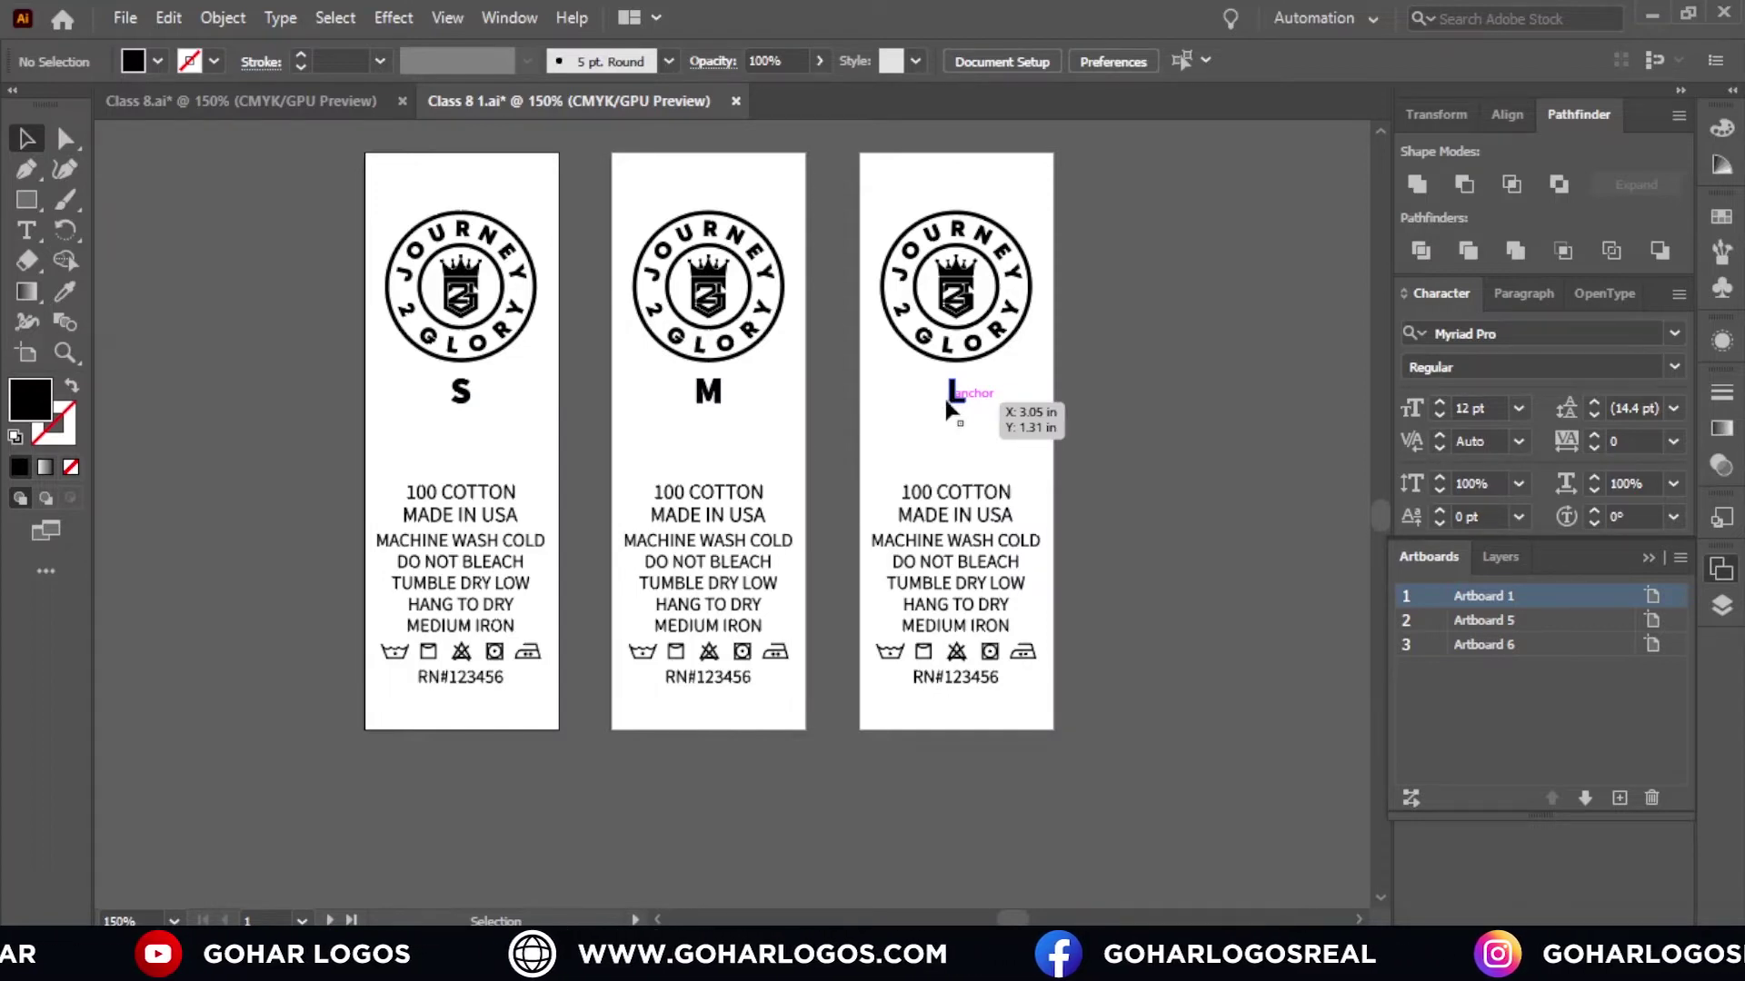
pyautogui.moveTo(951, 410); pyautogui.dragTo(957, 404)
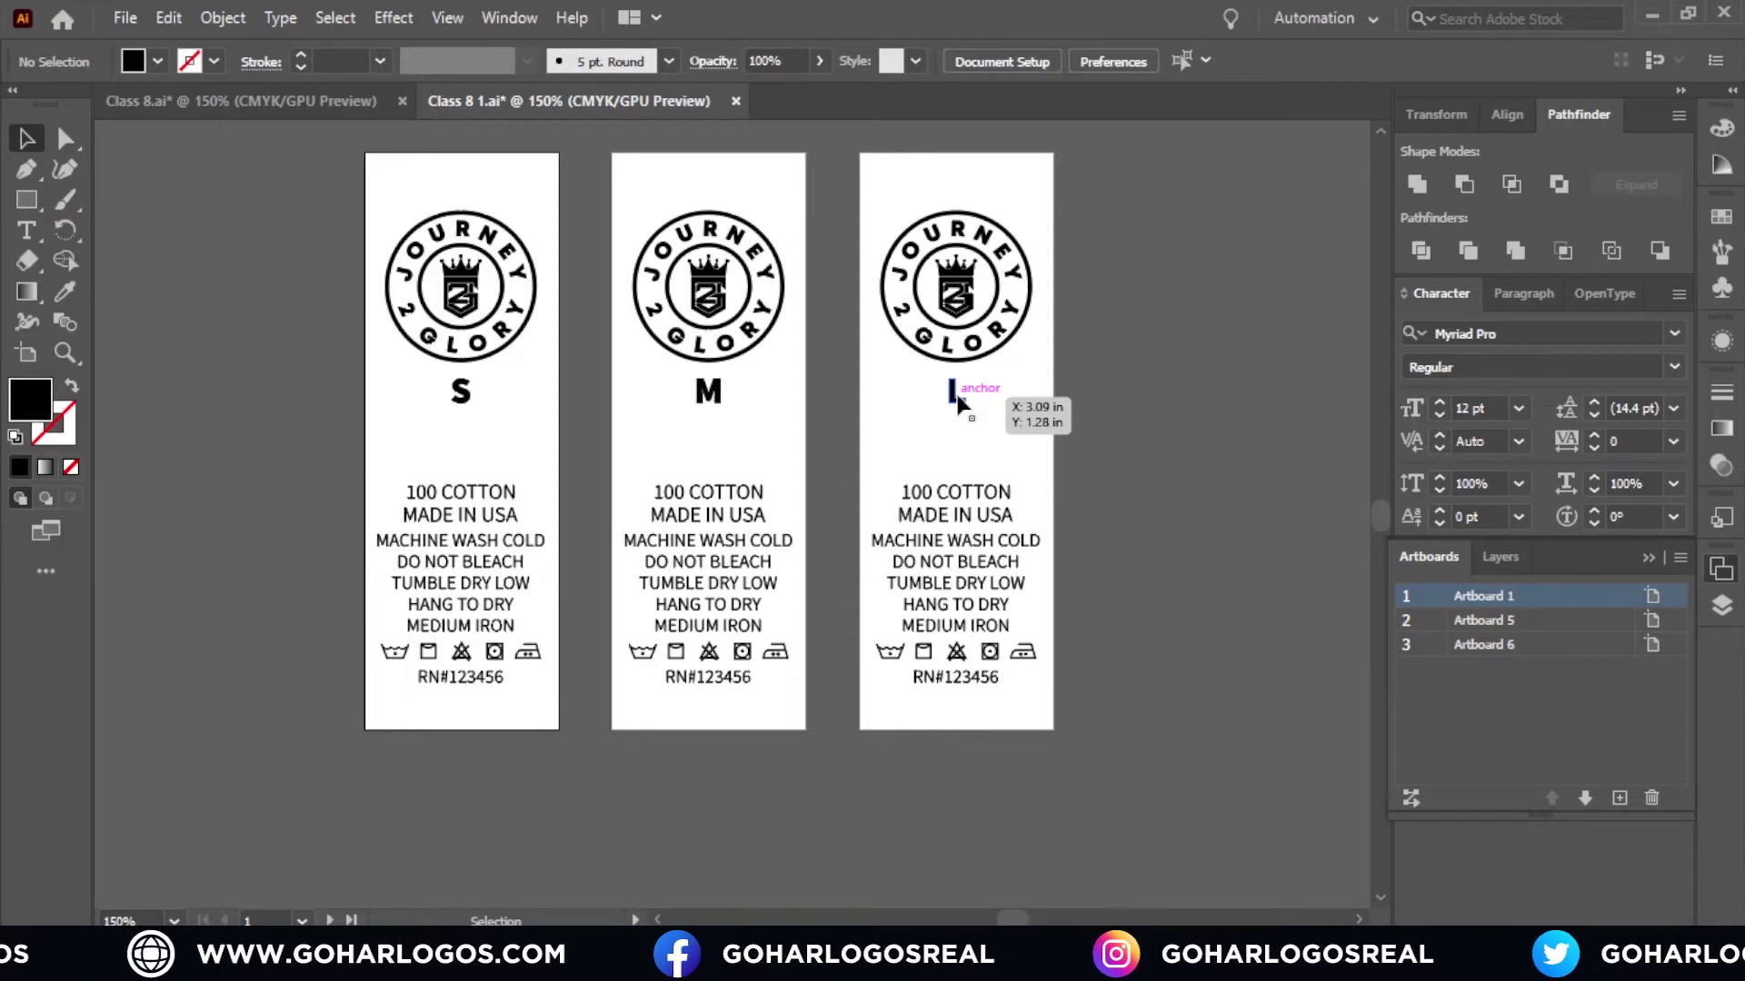
pyautogui.moveTo(711, 395); pyautogui.dragTo(708, 404)
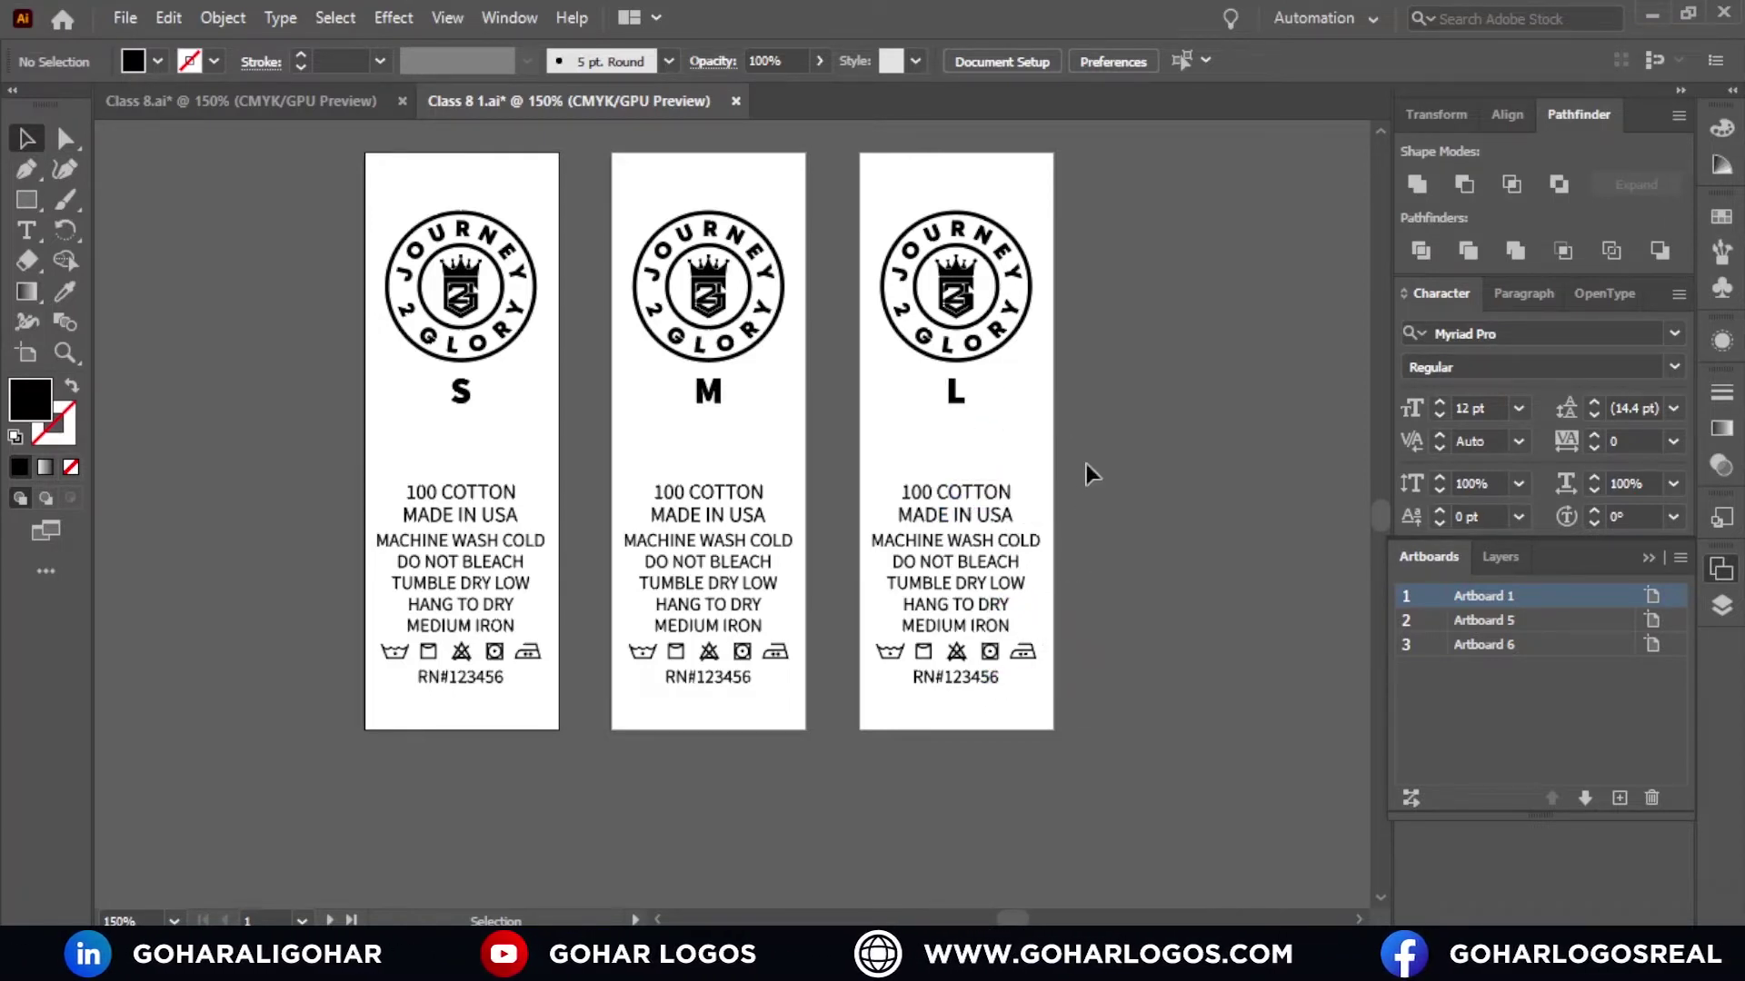
# Step: Center the S label's artwork horizontally on its artboard and group it
pyautogui.scroll(-1, 1071, 331)
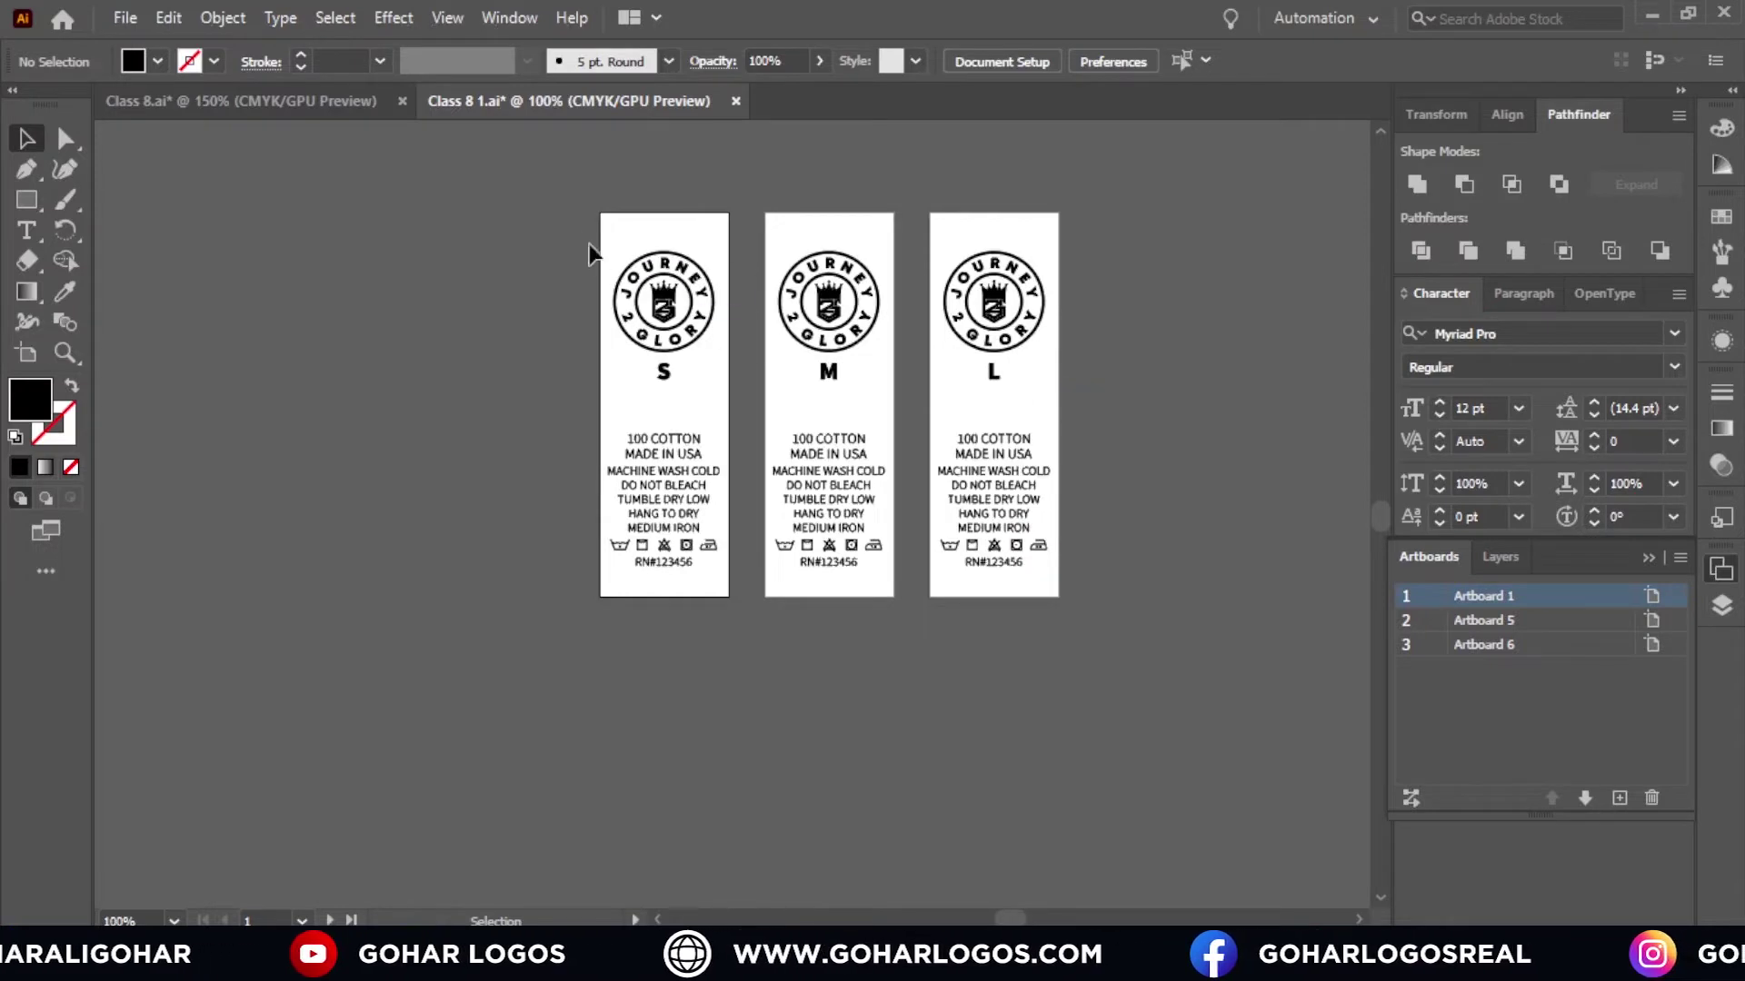
pyautogui.moveTo(589, 244); pyautogui.dragTo(722, 692)
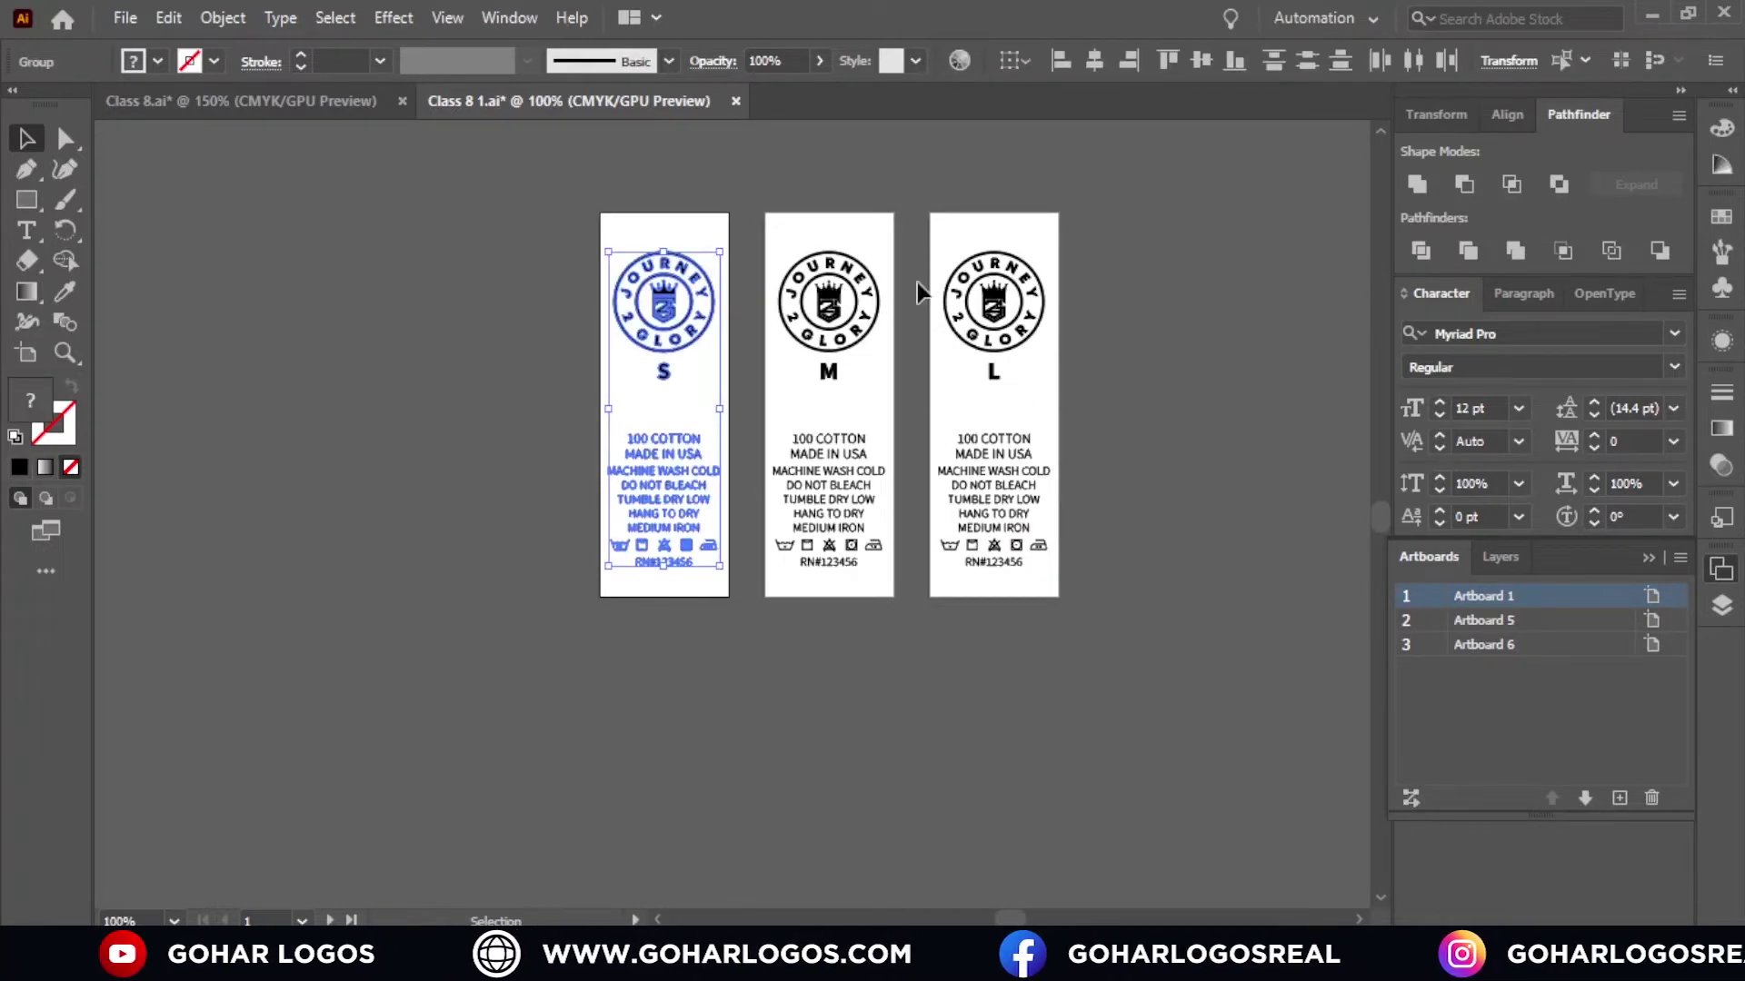
pyautogui.click(1021, 69)
pyautogui.click(1023, 141)
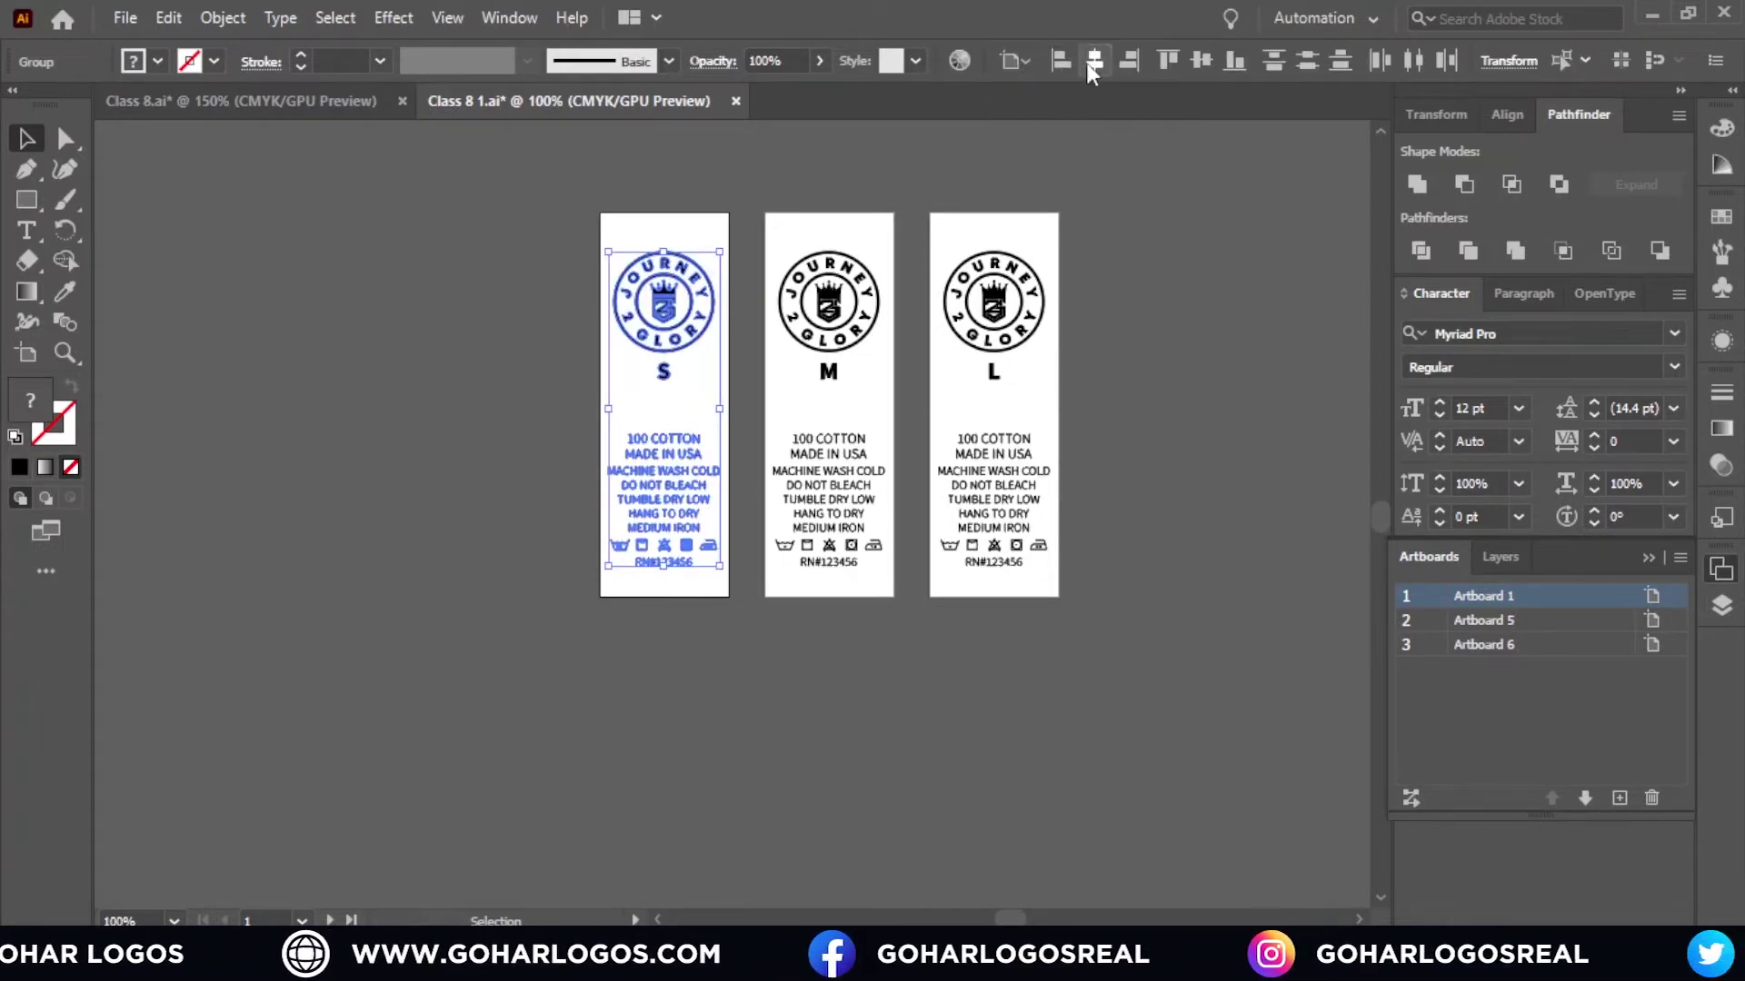
pyautogui.rightClick(665, 303)
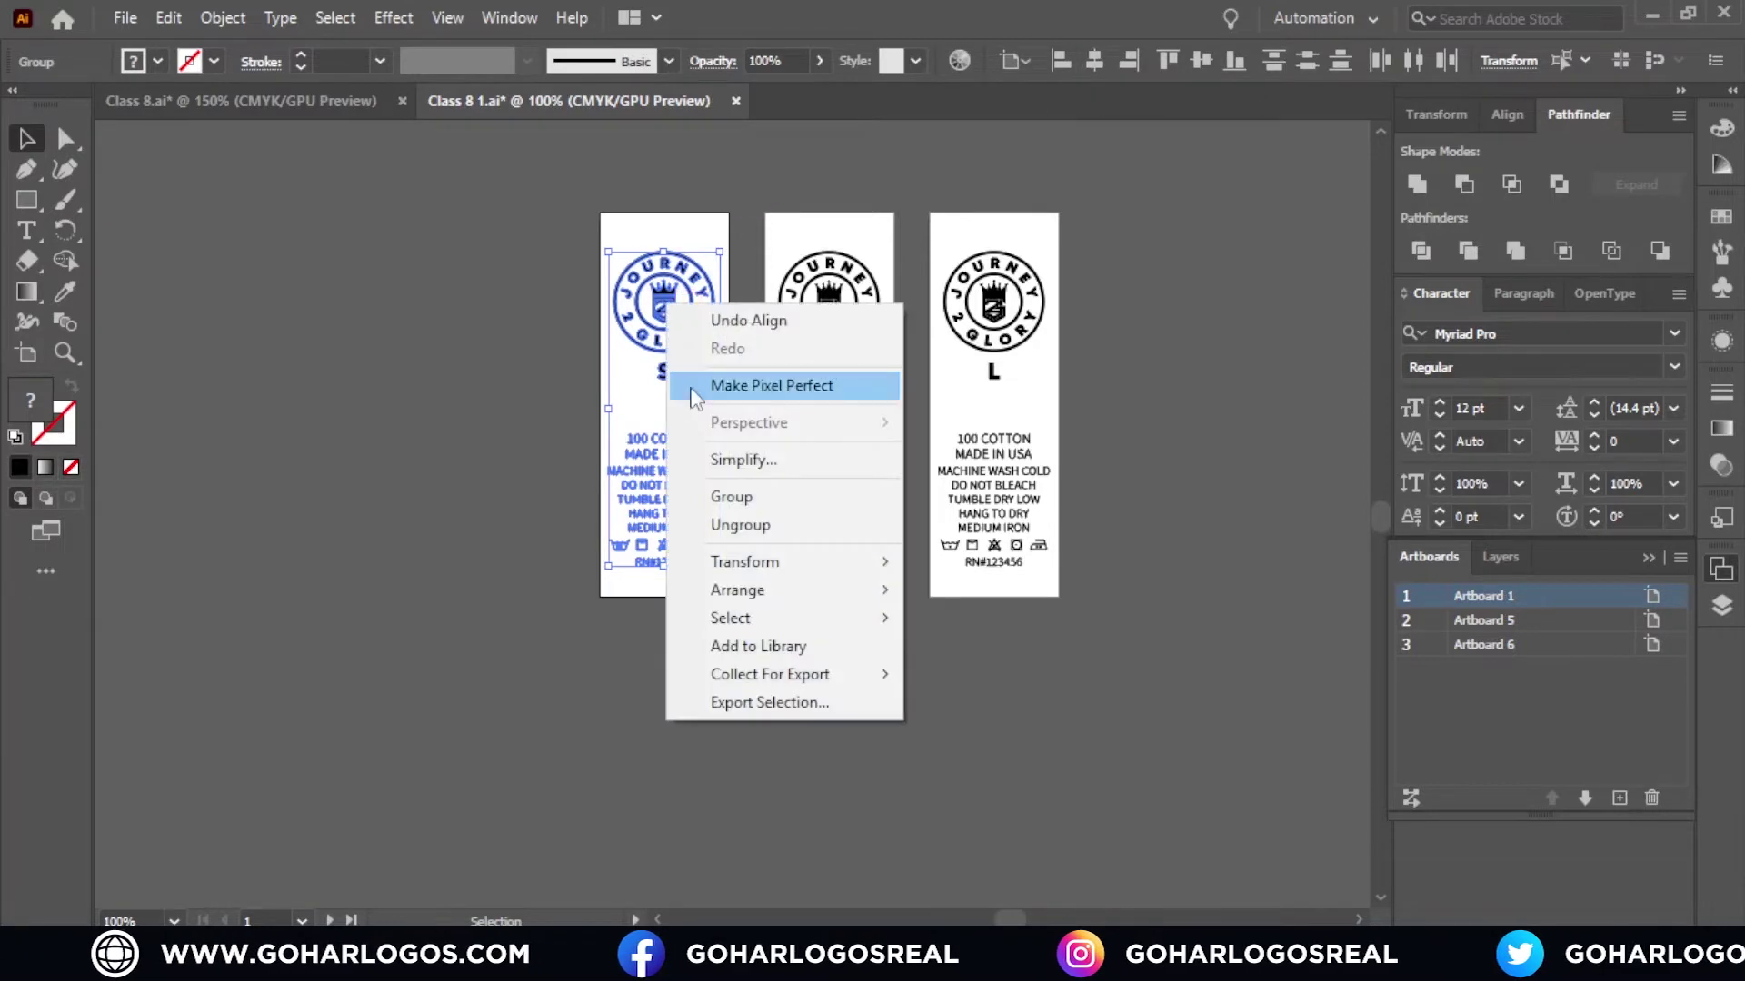
pyautogui.click(729, 498)
pyautogui.click(787, 182)
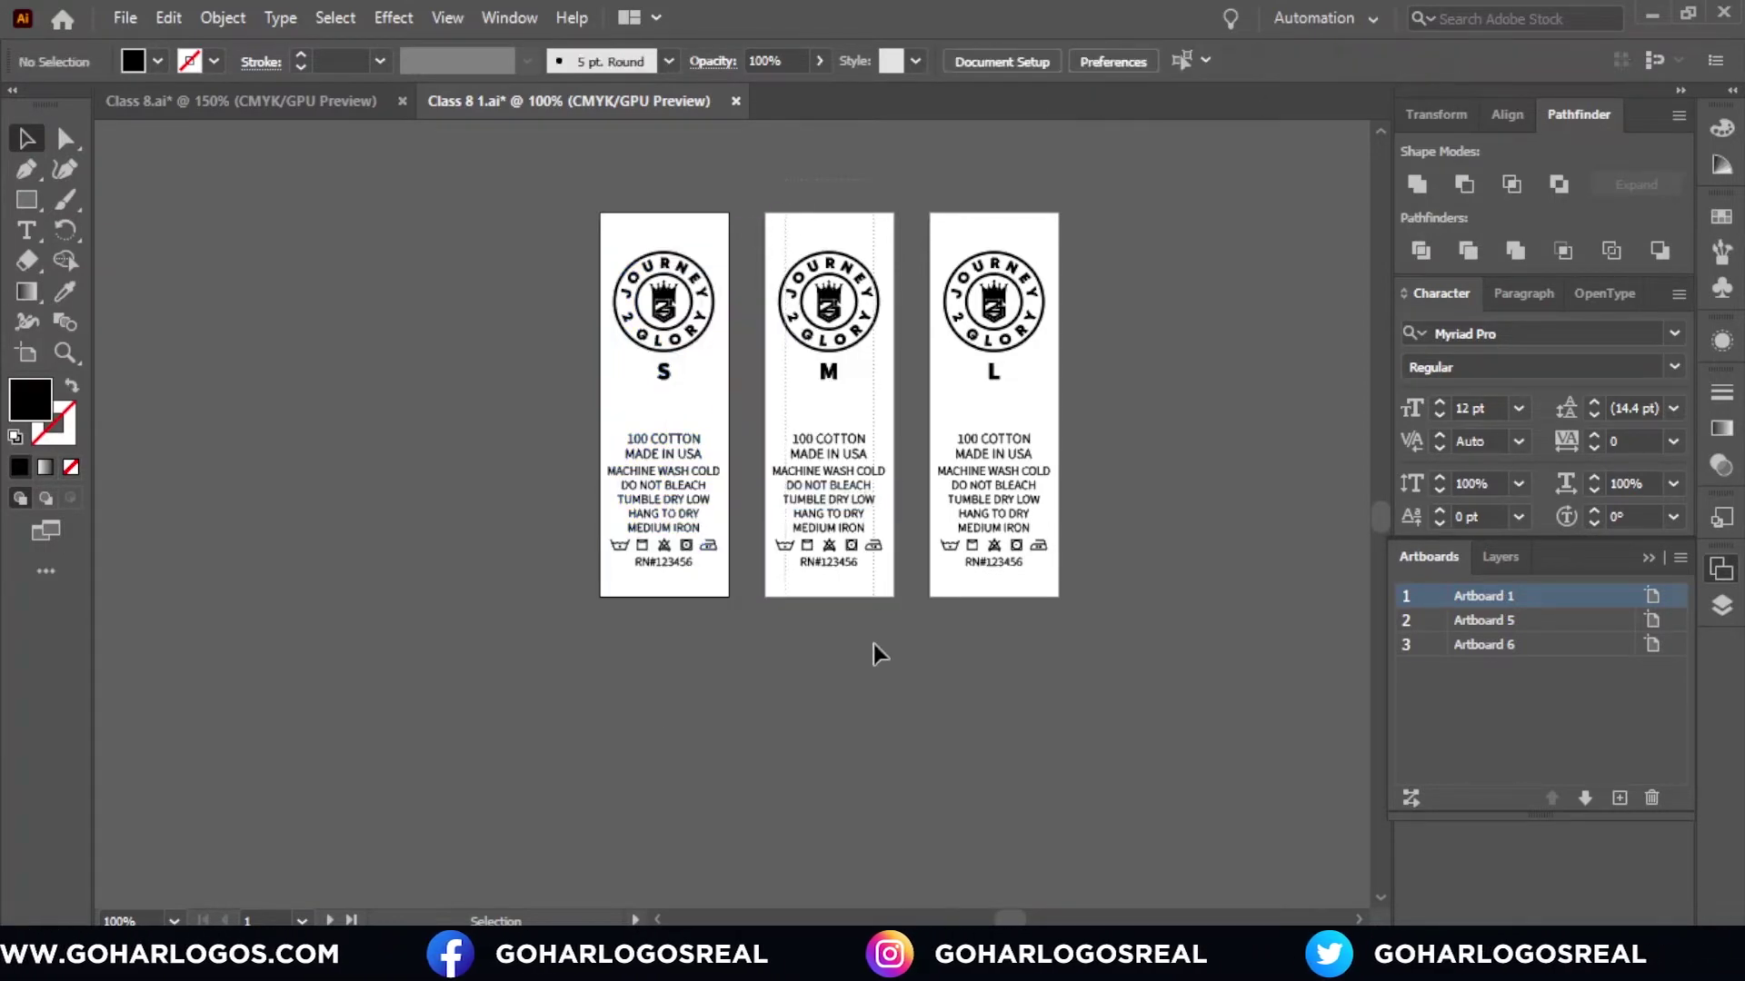
# Step: Align the M label's artwork by its horizontal centers and group it
pyautogui.moveTo(872, 643); pyautogui.dragTo(872, 652)
pyautogui.click(1014, 60)
pyautogui.click(1099, 84)
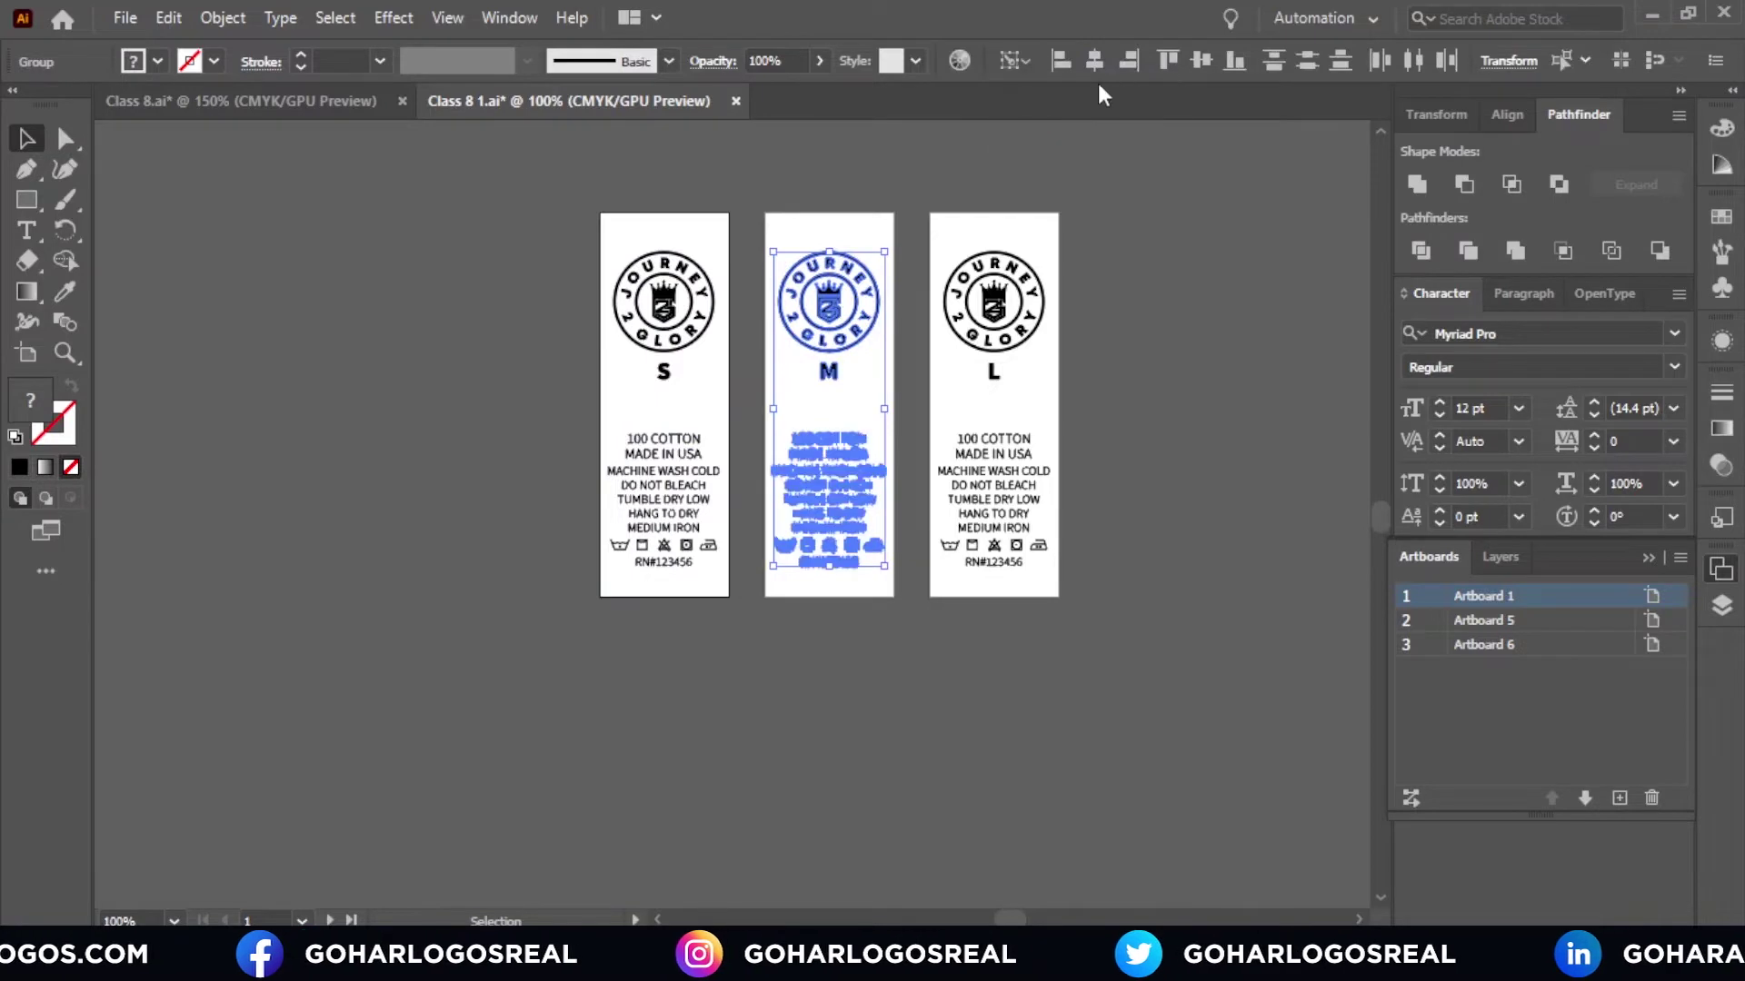
pyautogui.rightClick(849, 266)
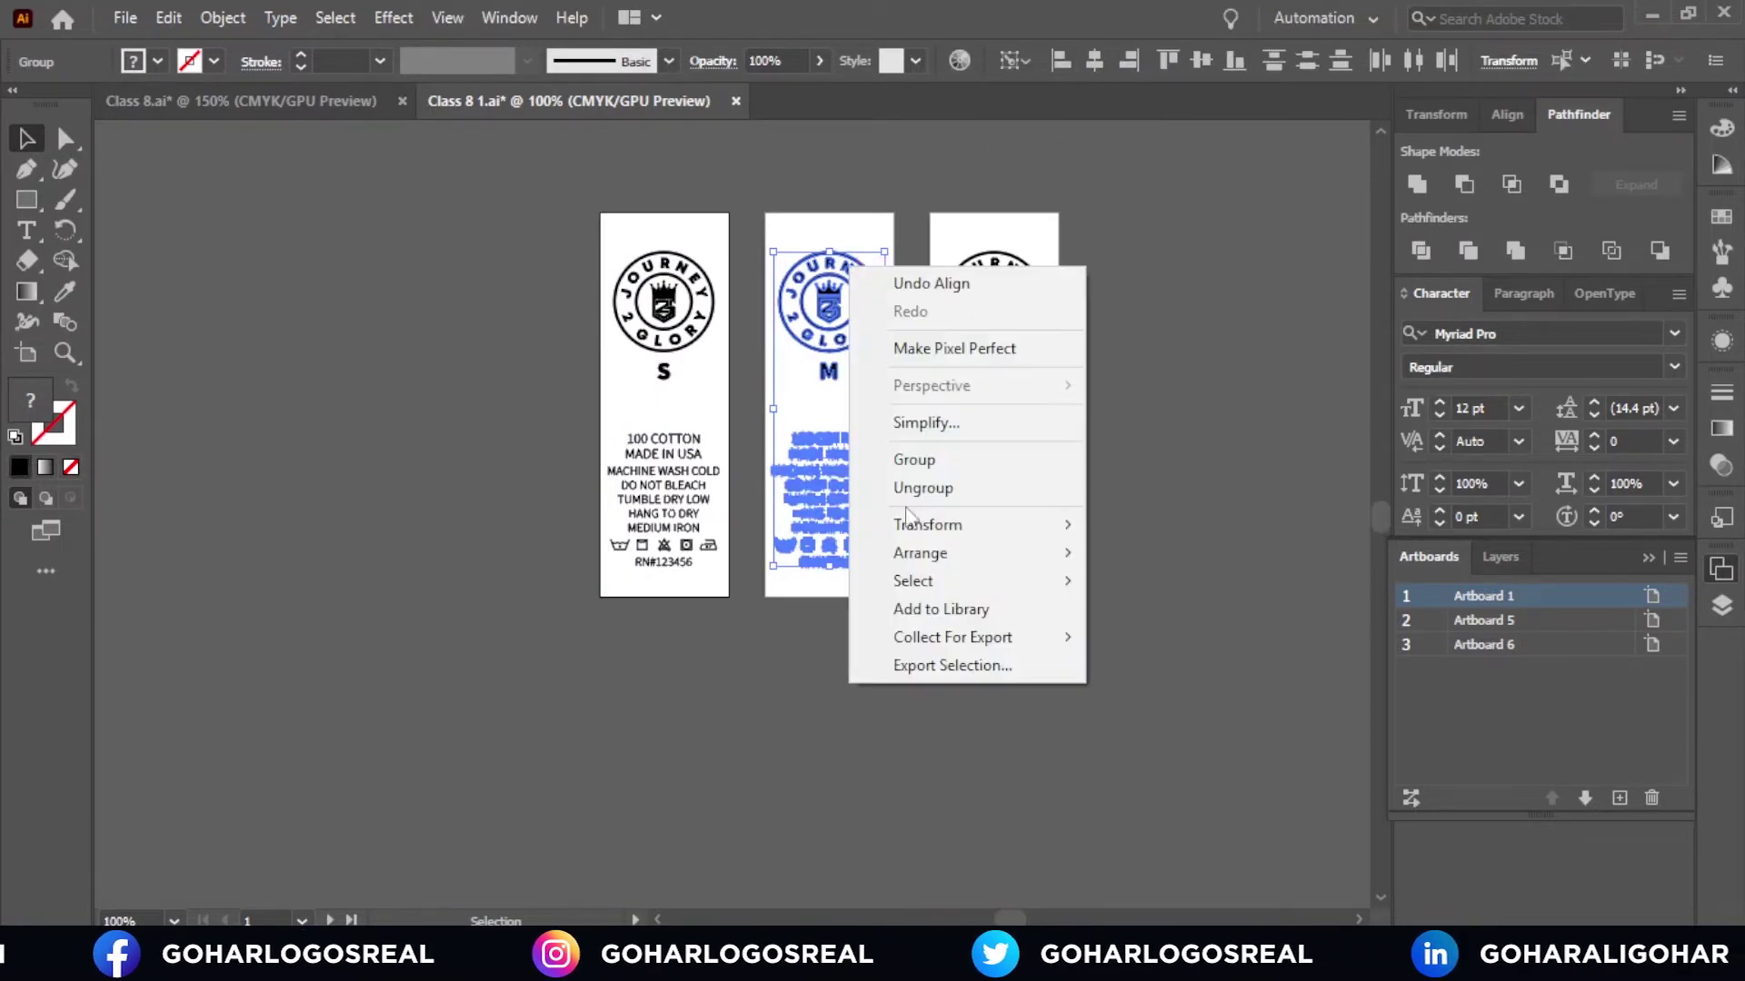
pyautogui.click(914, 460)
pyautogui.click(1145, 318)
# Step: Align the L label's artwork by its horizontal centers and group it
pyautogui.click(993, 491)
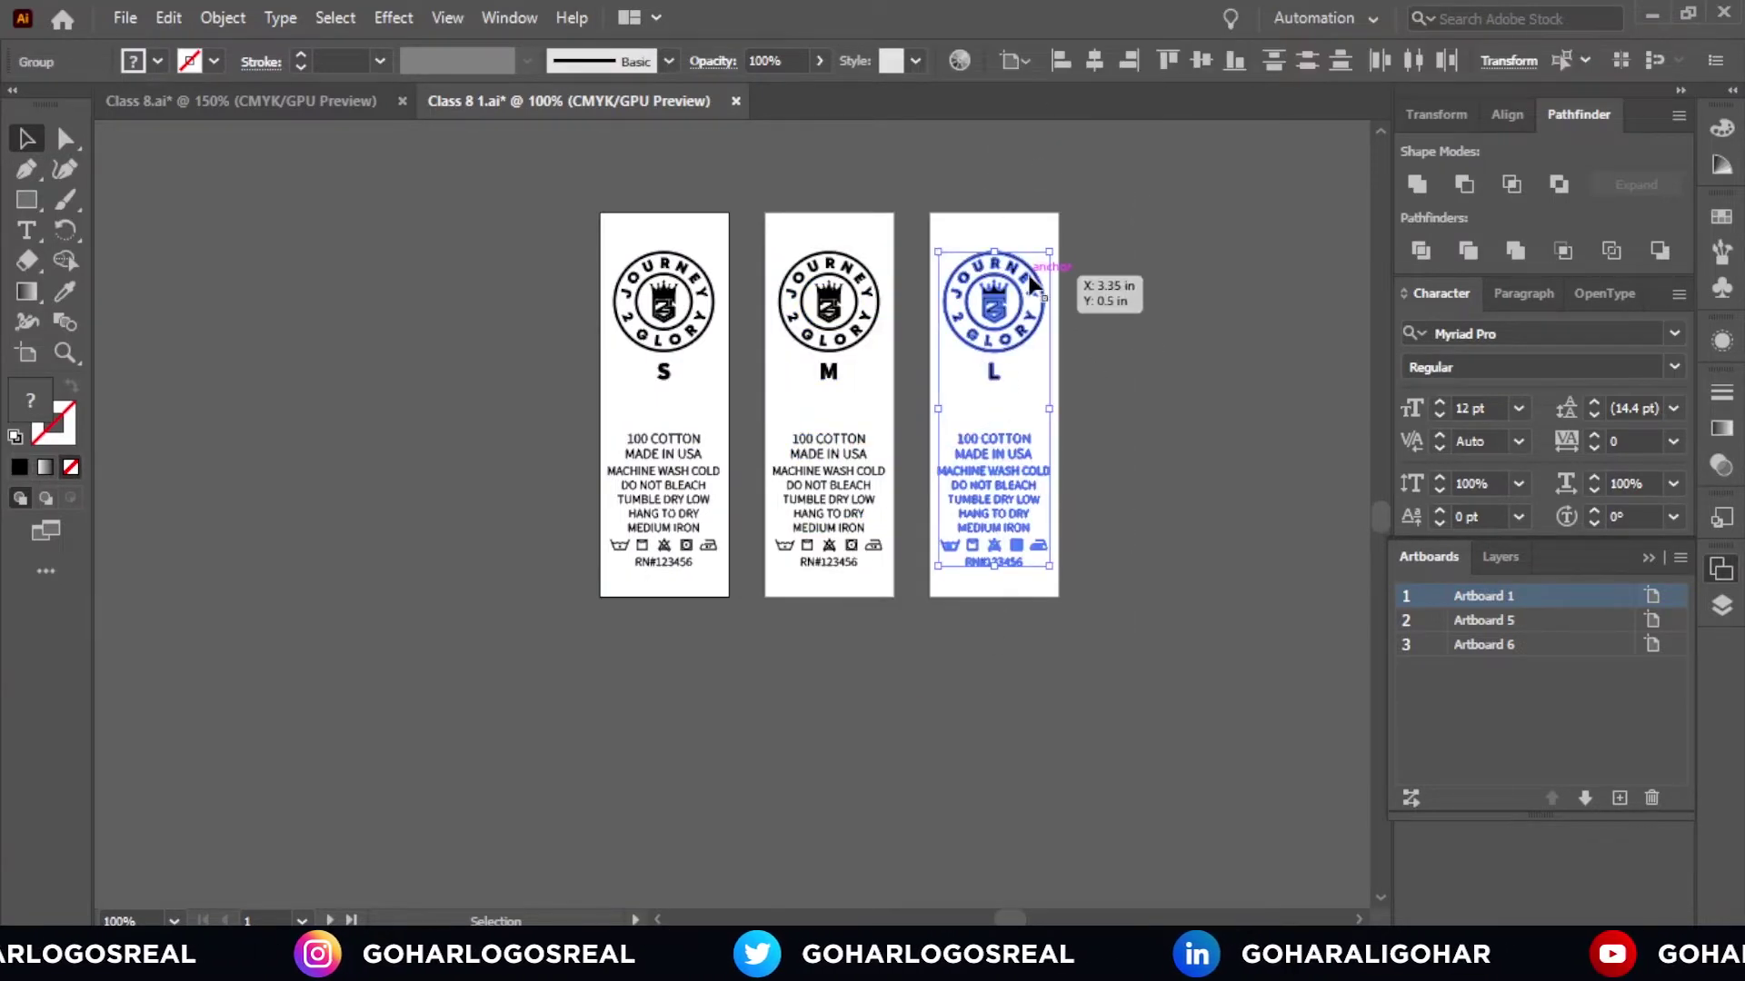
pyautogui.click(1015, 60)
pyautogui.click(1038, 112)
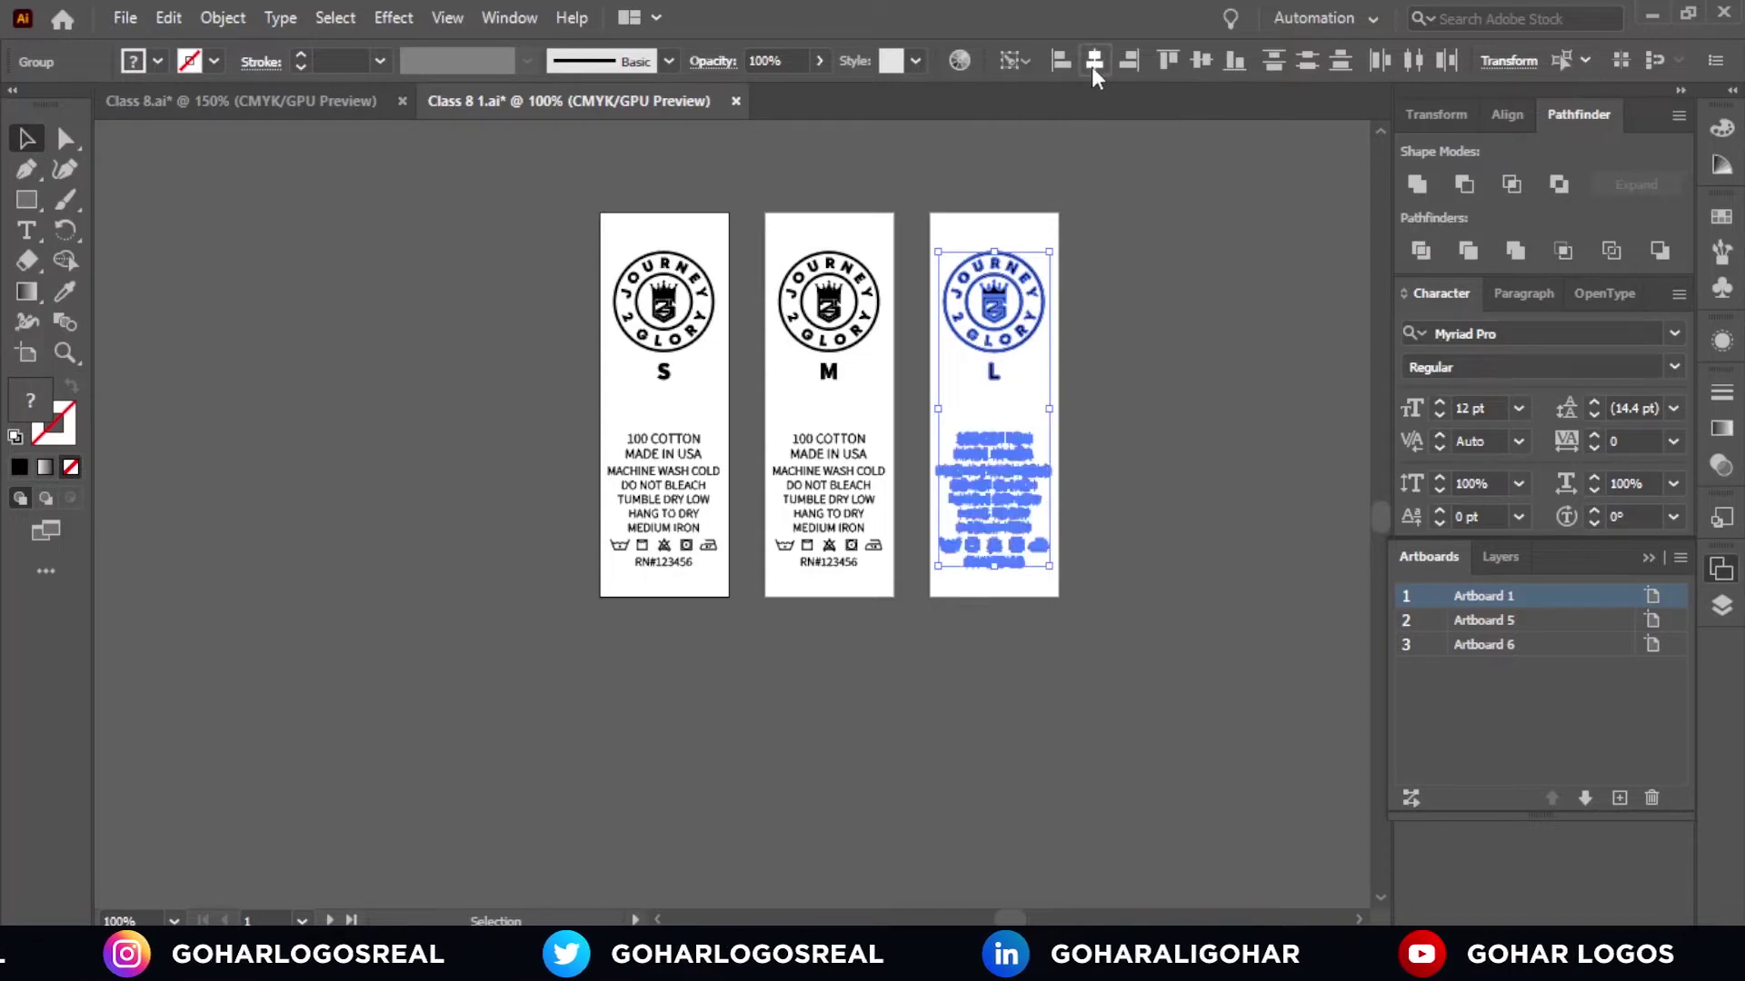
pyautogui.rightClick(990, 291)
pyautogui.click(1032, 487)
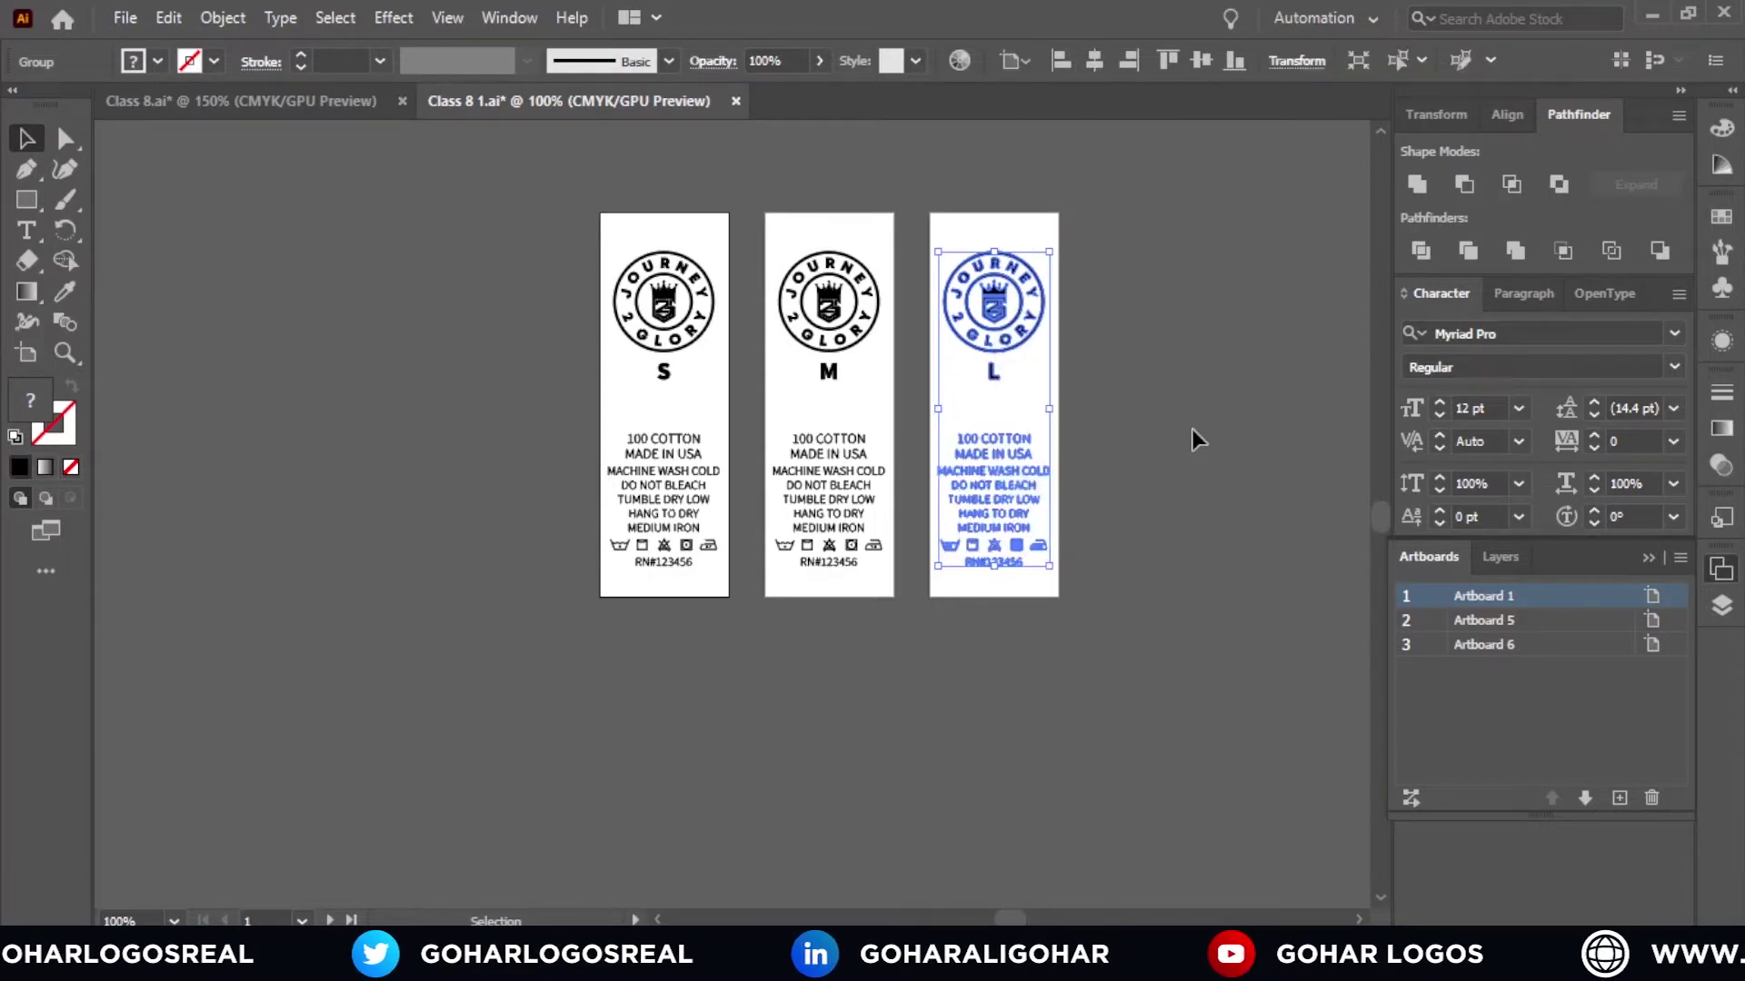
pyautogui.click(1191, 429)
pyautogui.scroll(1, 997, 307)
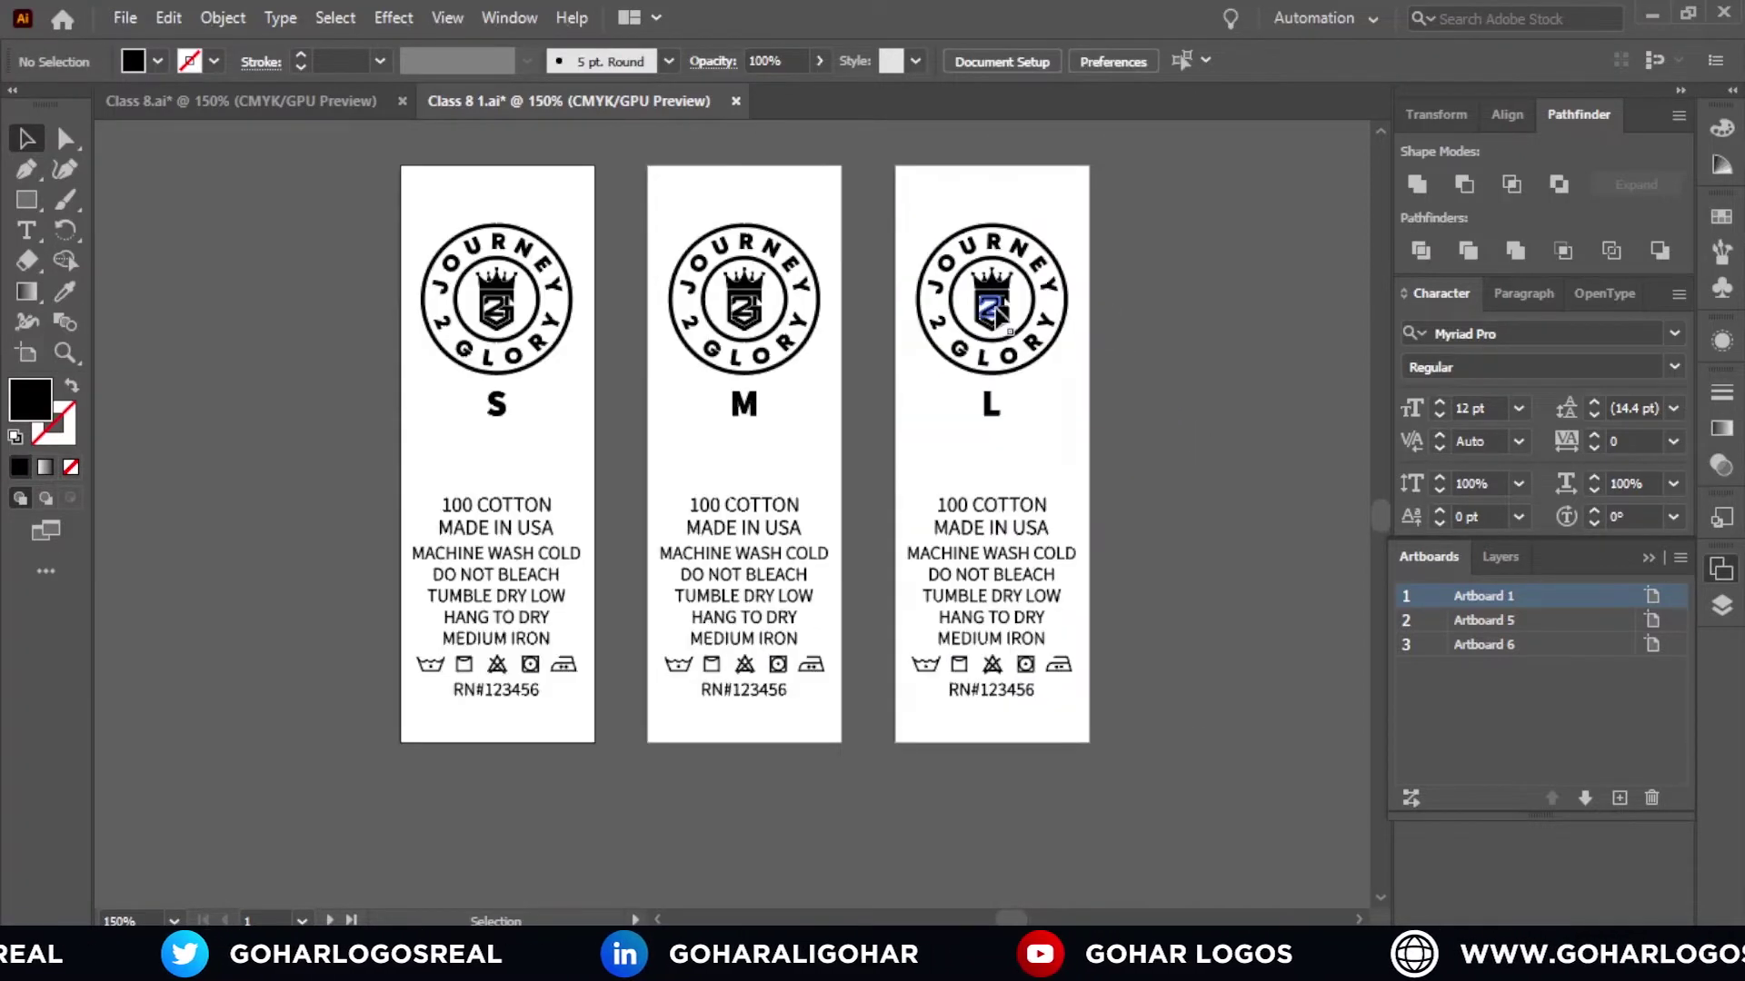
# Step: Export all three label artboards for screens as PNG at 500 ppi, replacing the existing Artboard 1.png
pyautogui.scroll(-1, 995, 309)
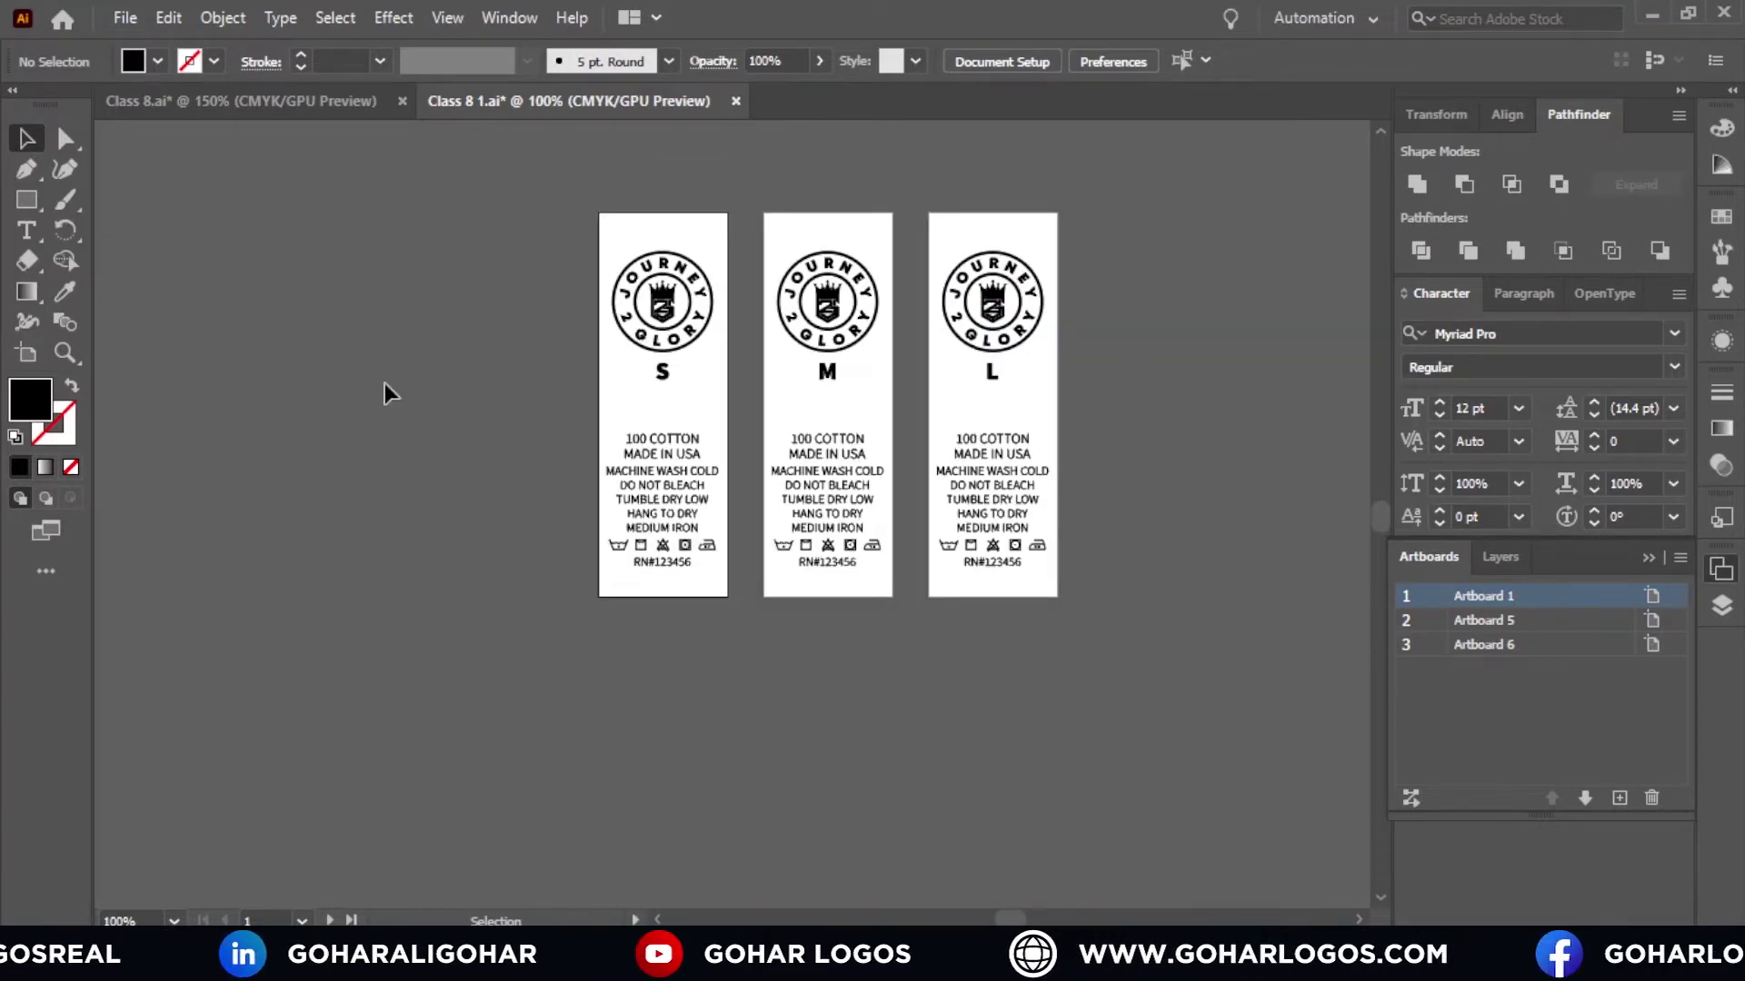
pyautogui.click(120, 18)
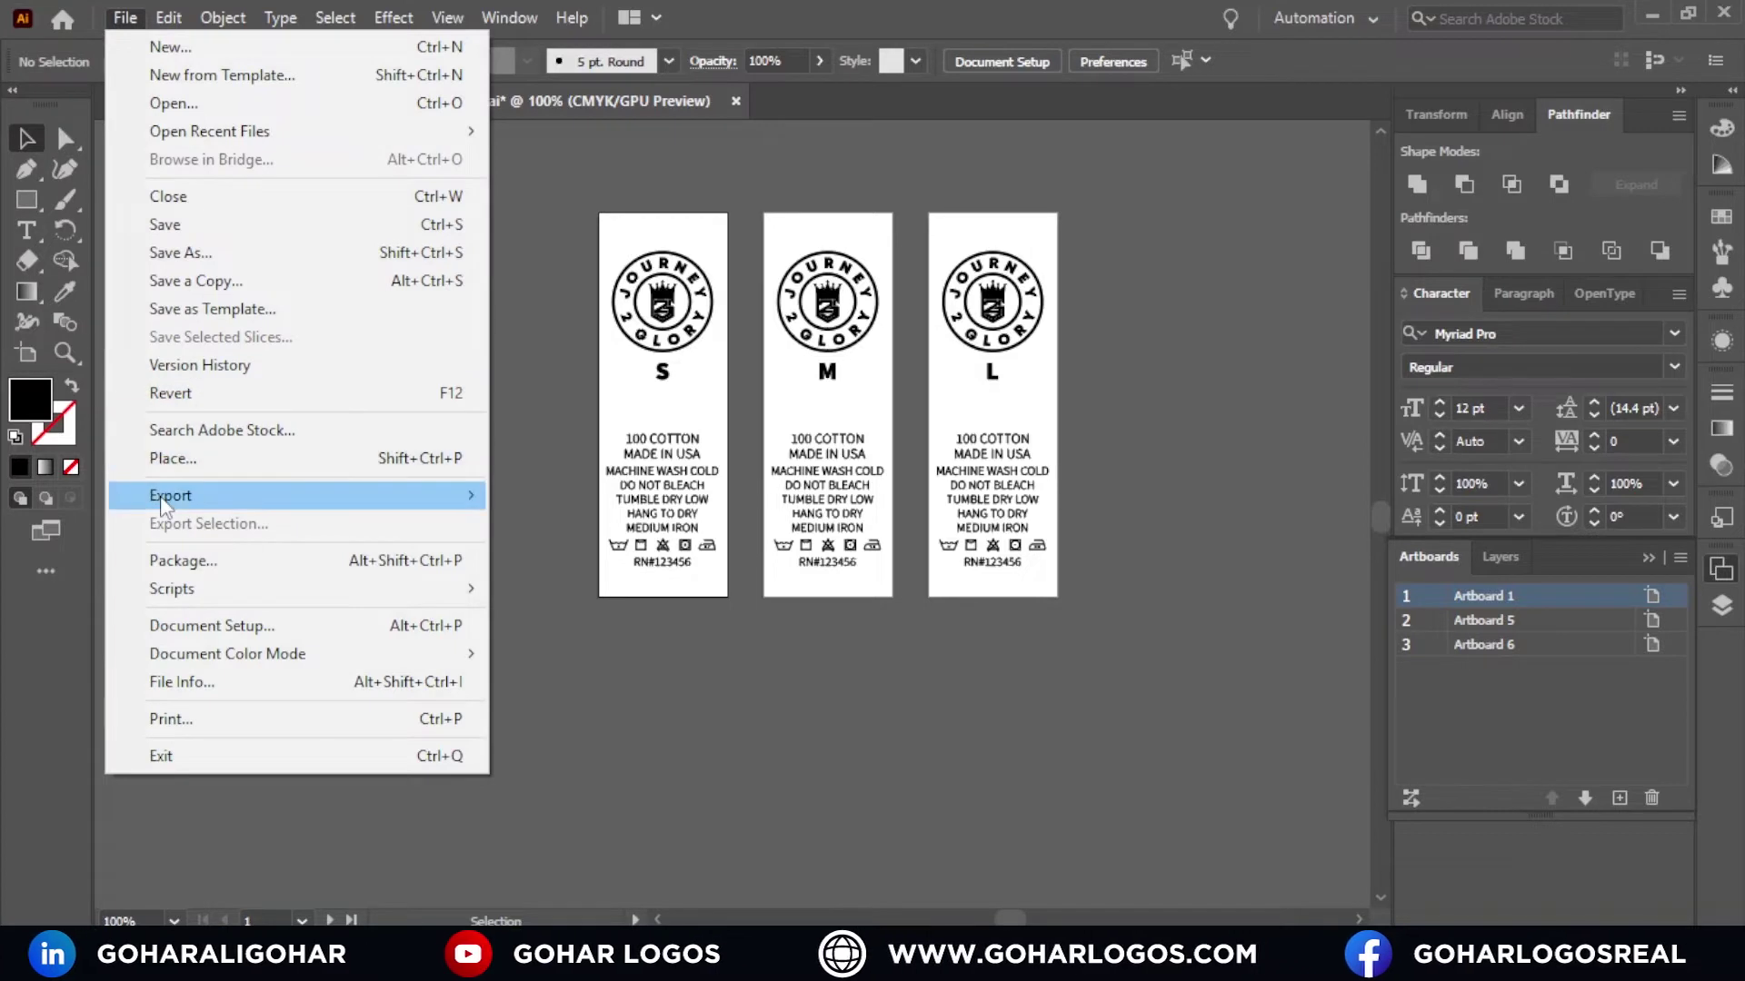
pyautogui.moveTo(402, 498)
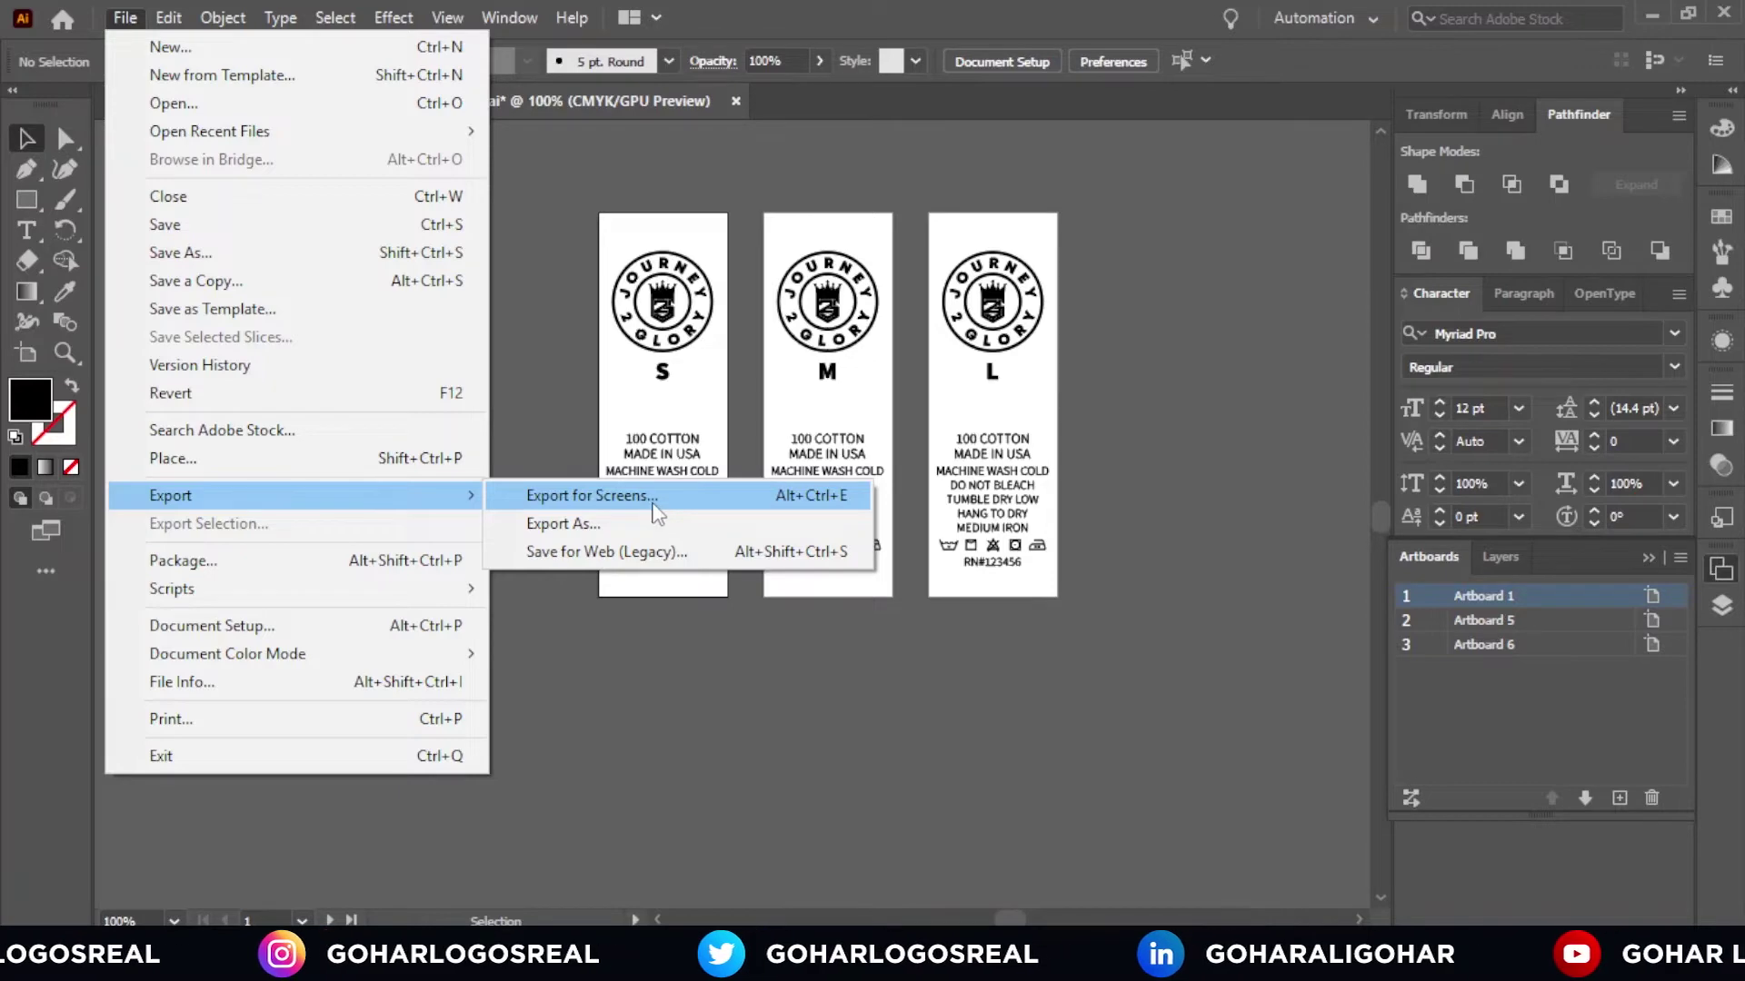
pyautogui.click(598, 505)
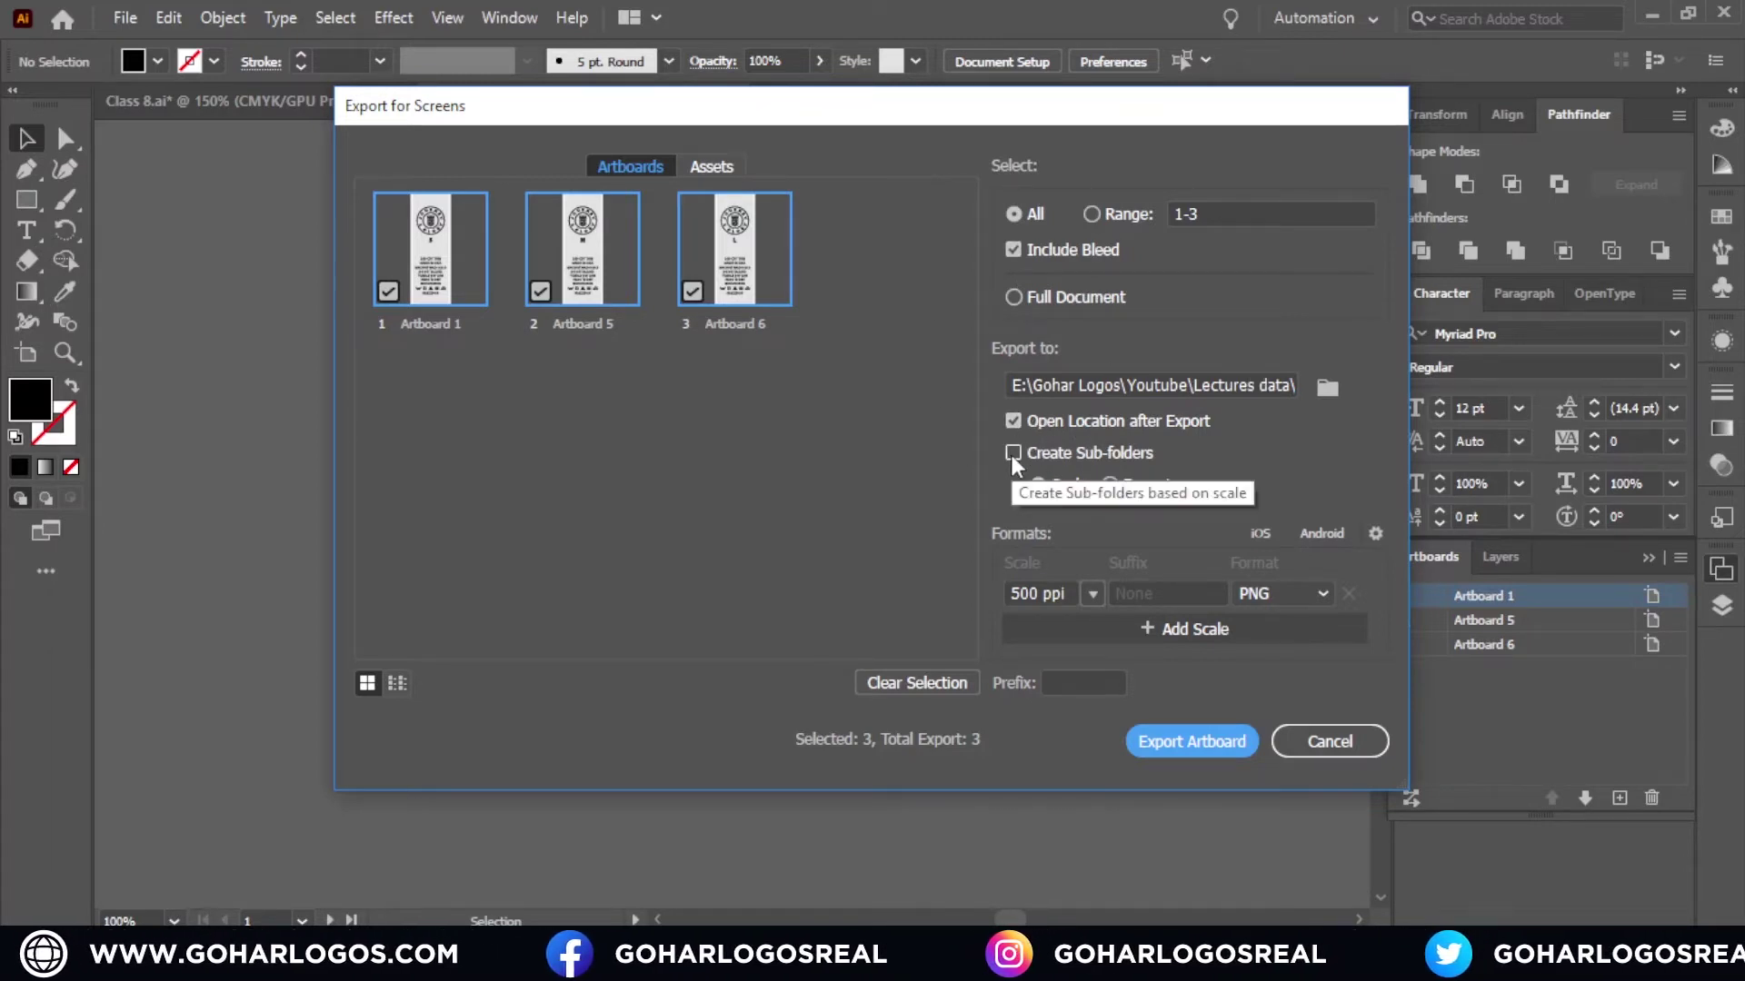
pyautogui.click(1091, 593)
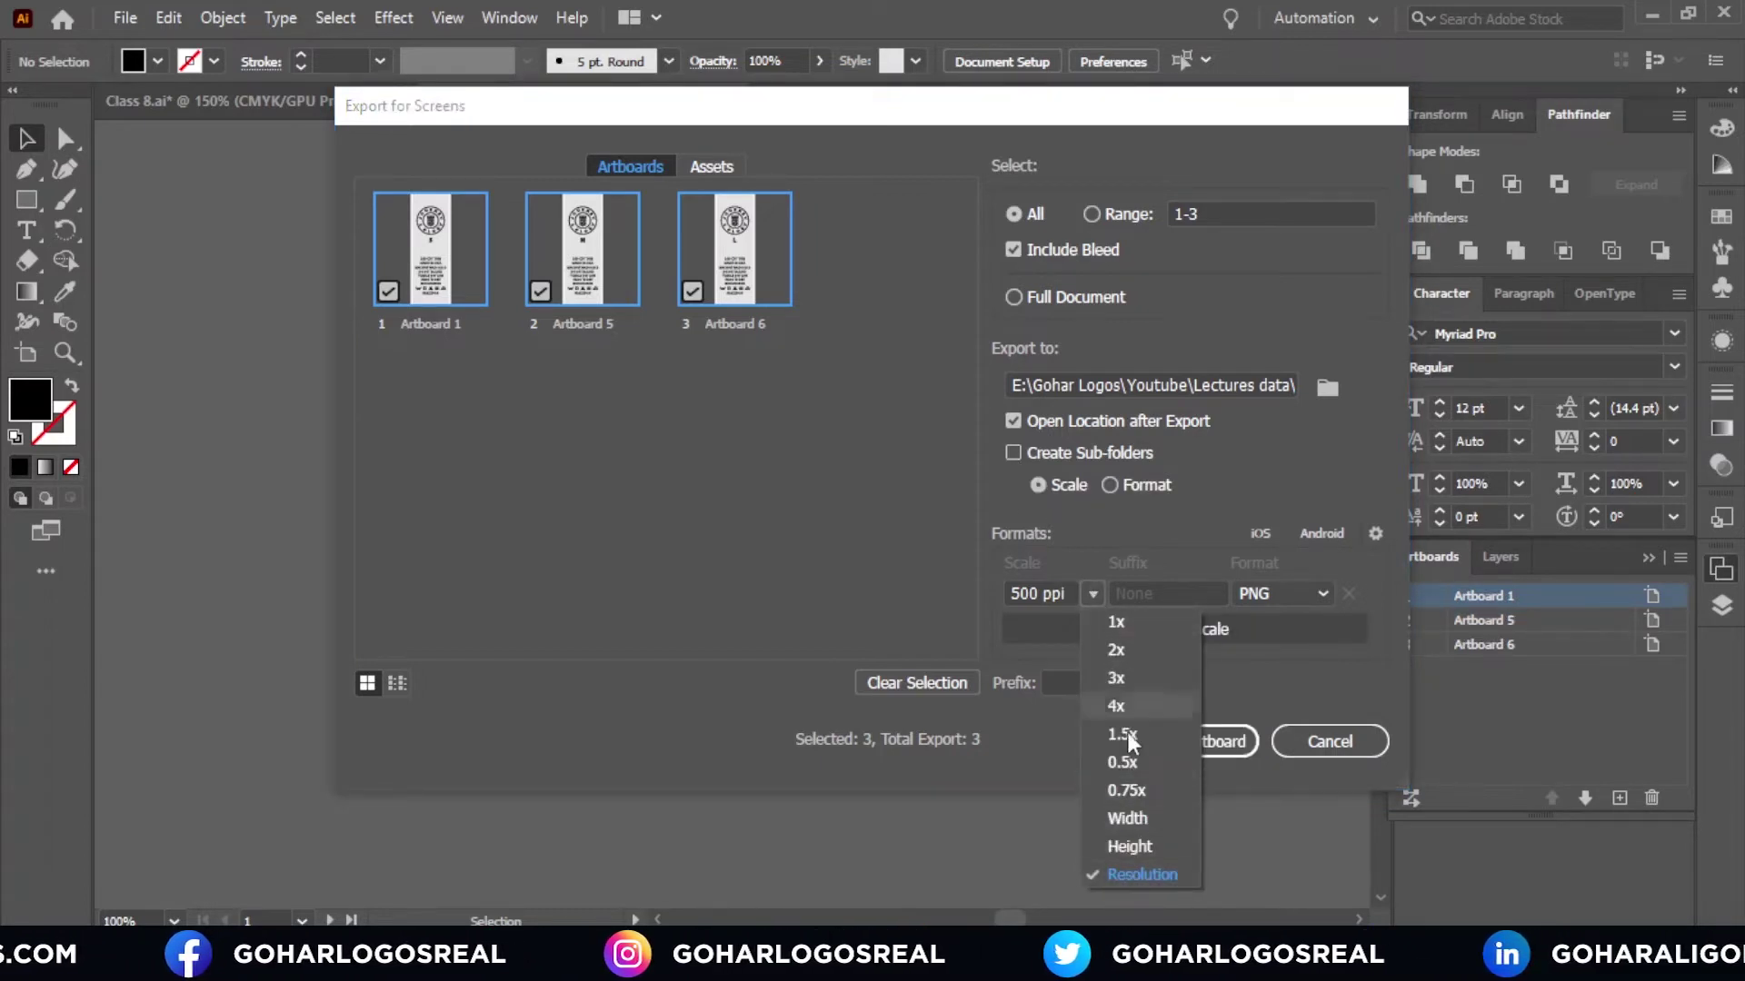
pyautogui.click(1119, 874)
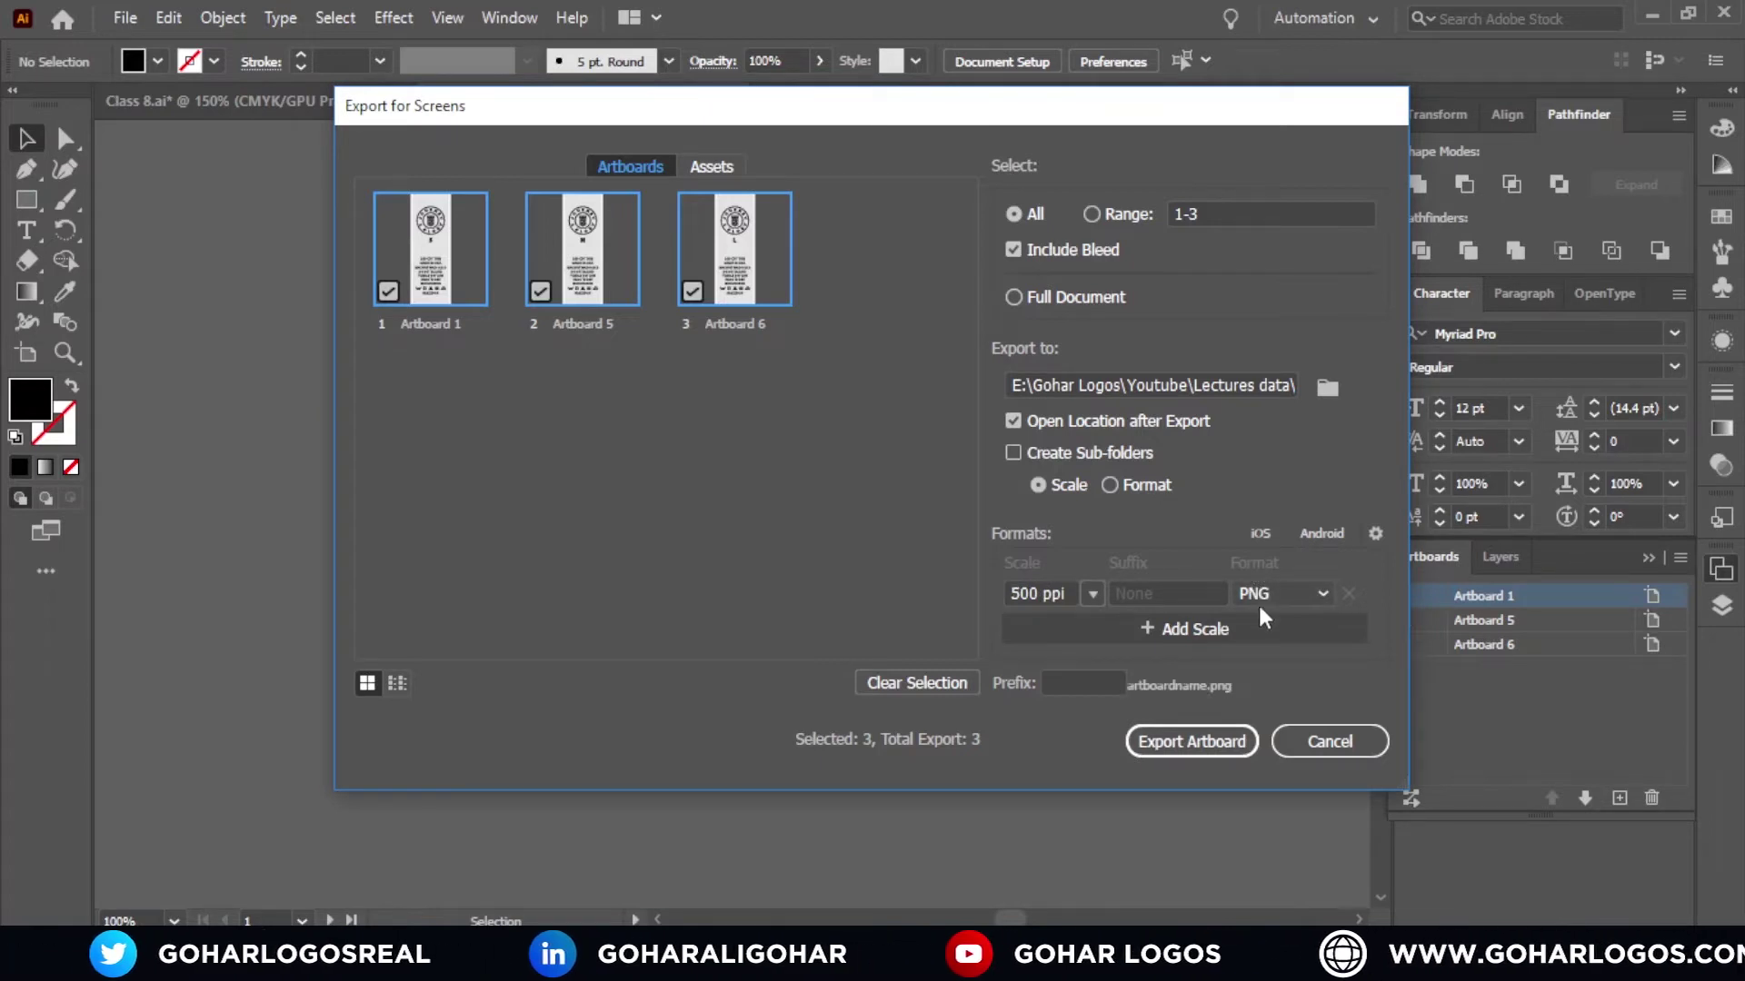
pyautogui.click(1184, 747)
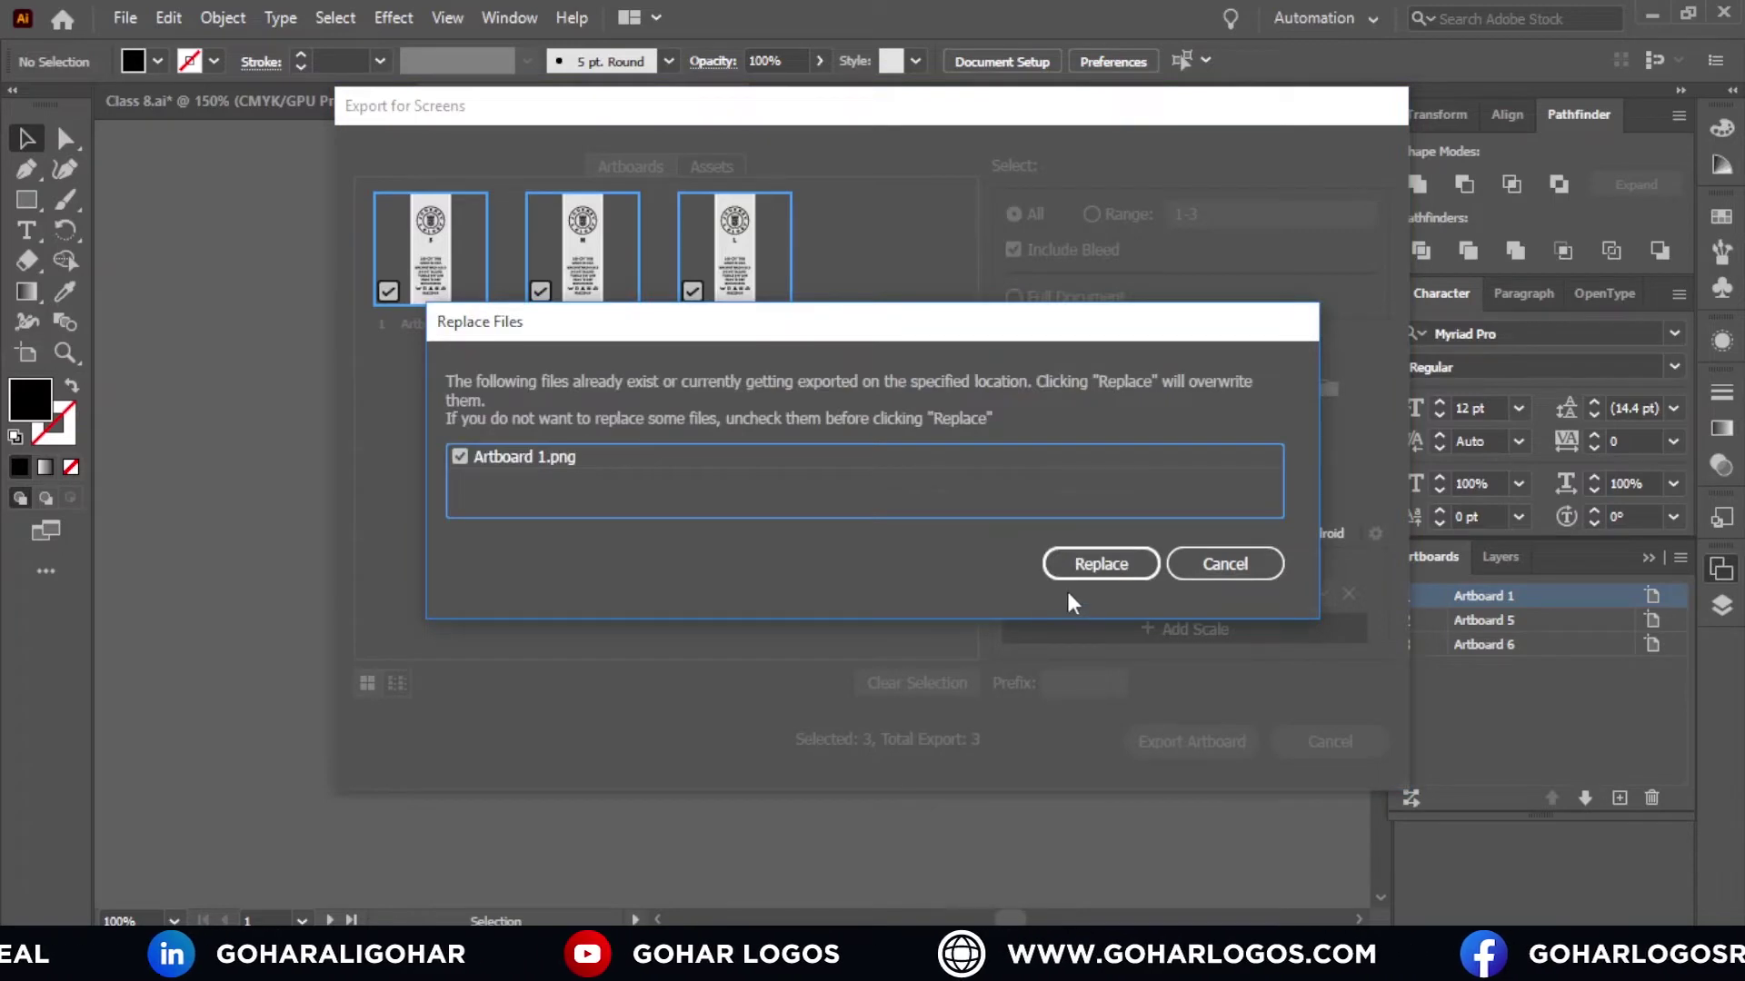
pyautogui.click(1076, 575)
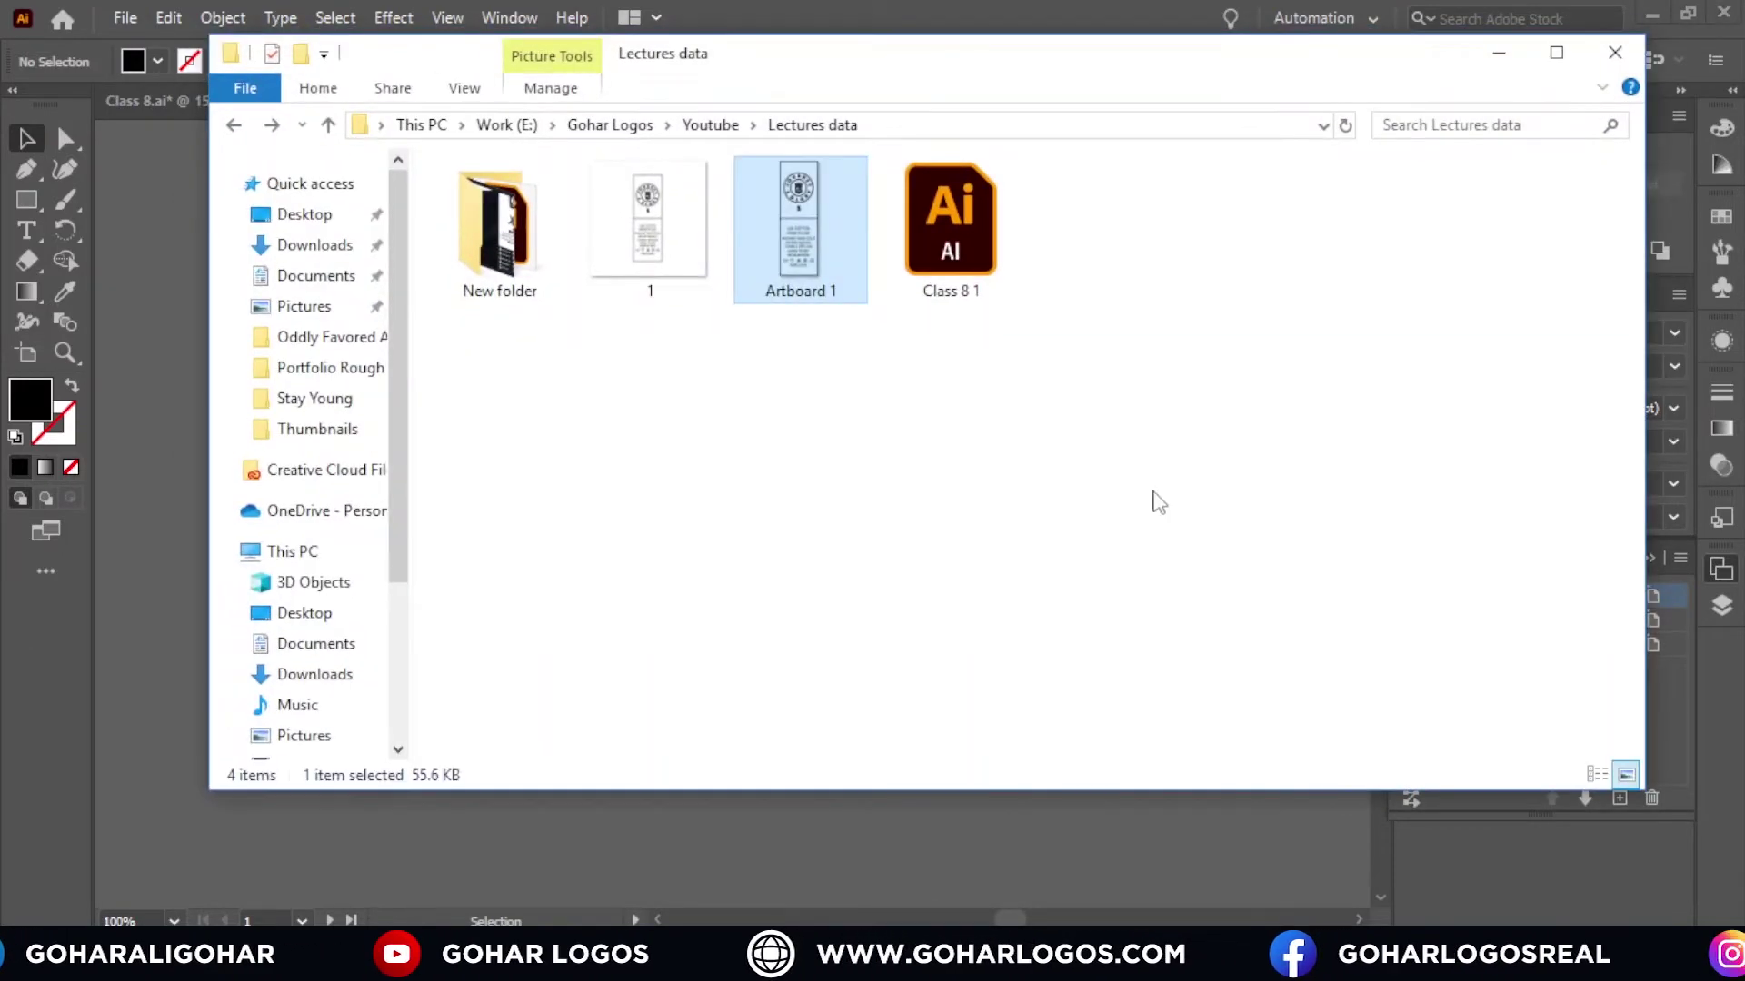
# Step: Maximize the export folder window and rename the Artboard 1 image as SMALL
pyautogui.click(1556, 51)
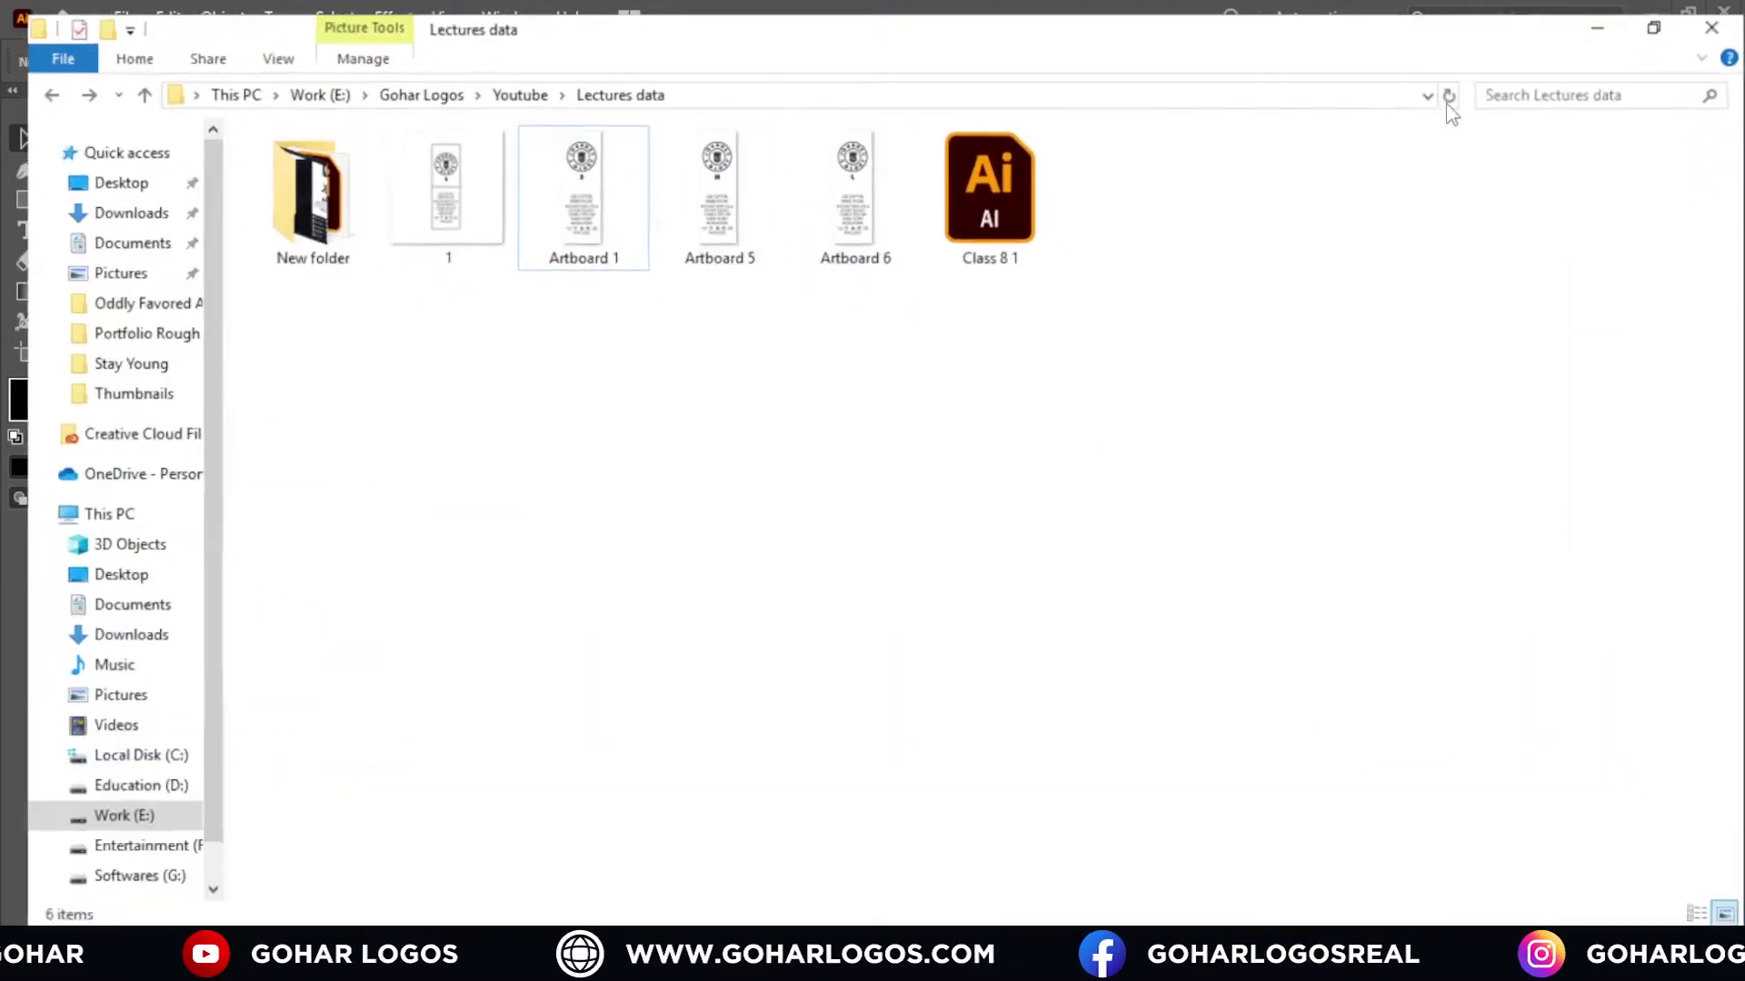
pyautogui.click(575, 233)
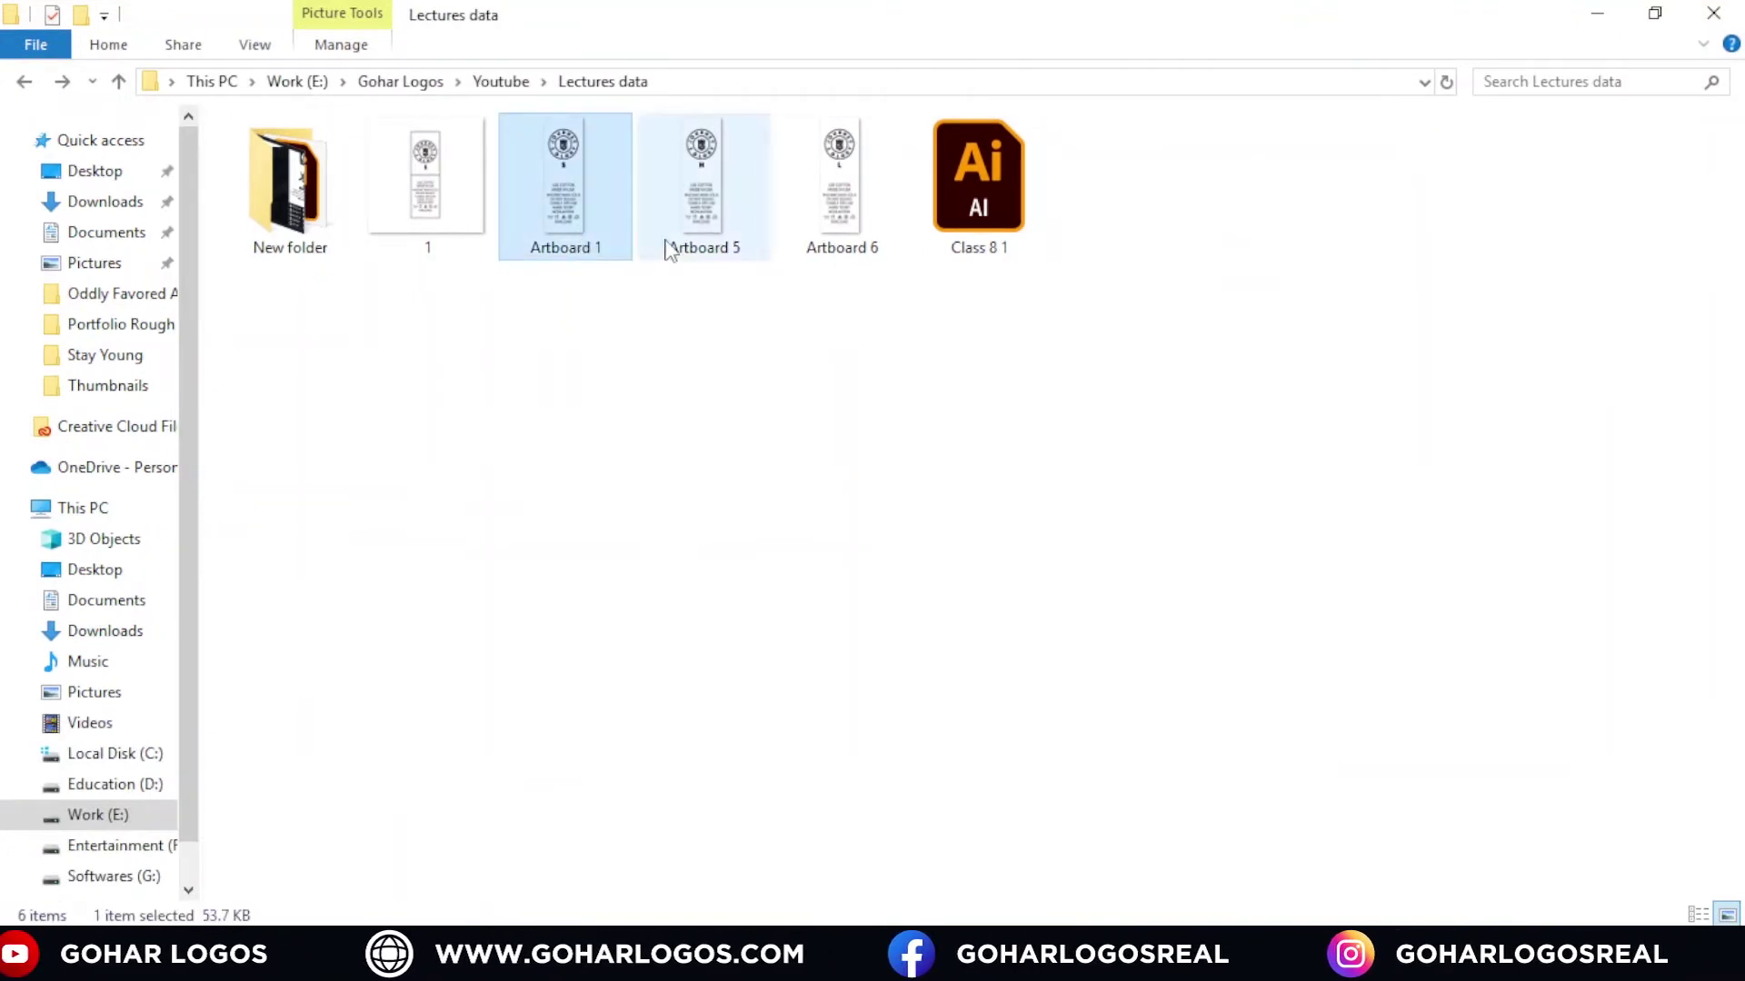
pyautogui.click(584, 255)
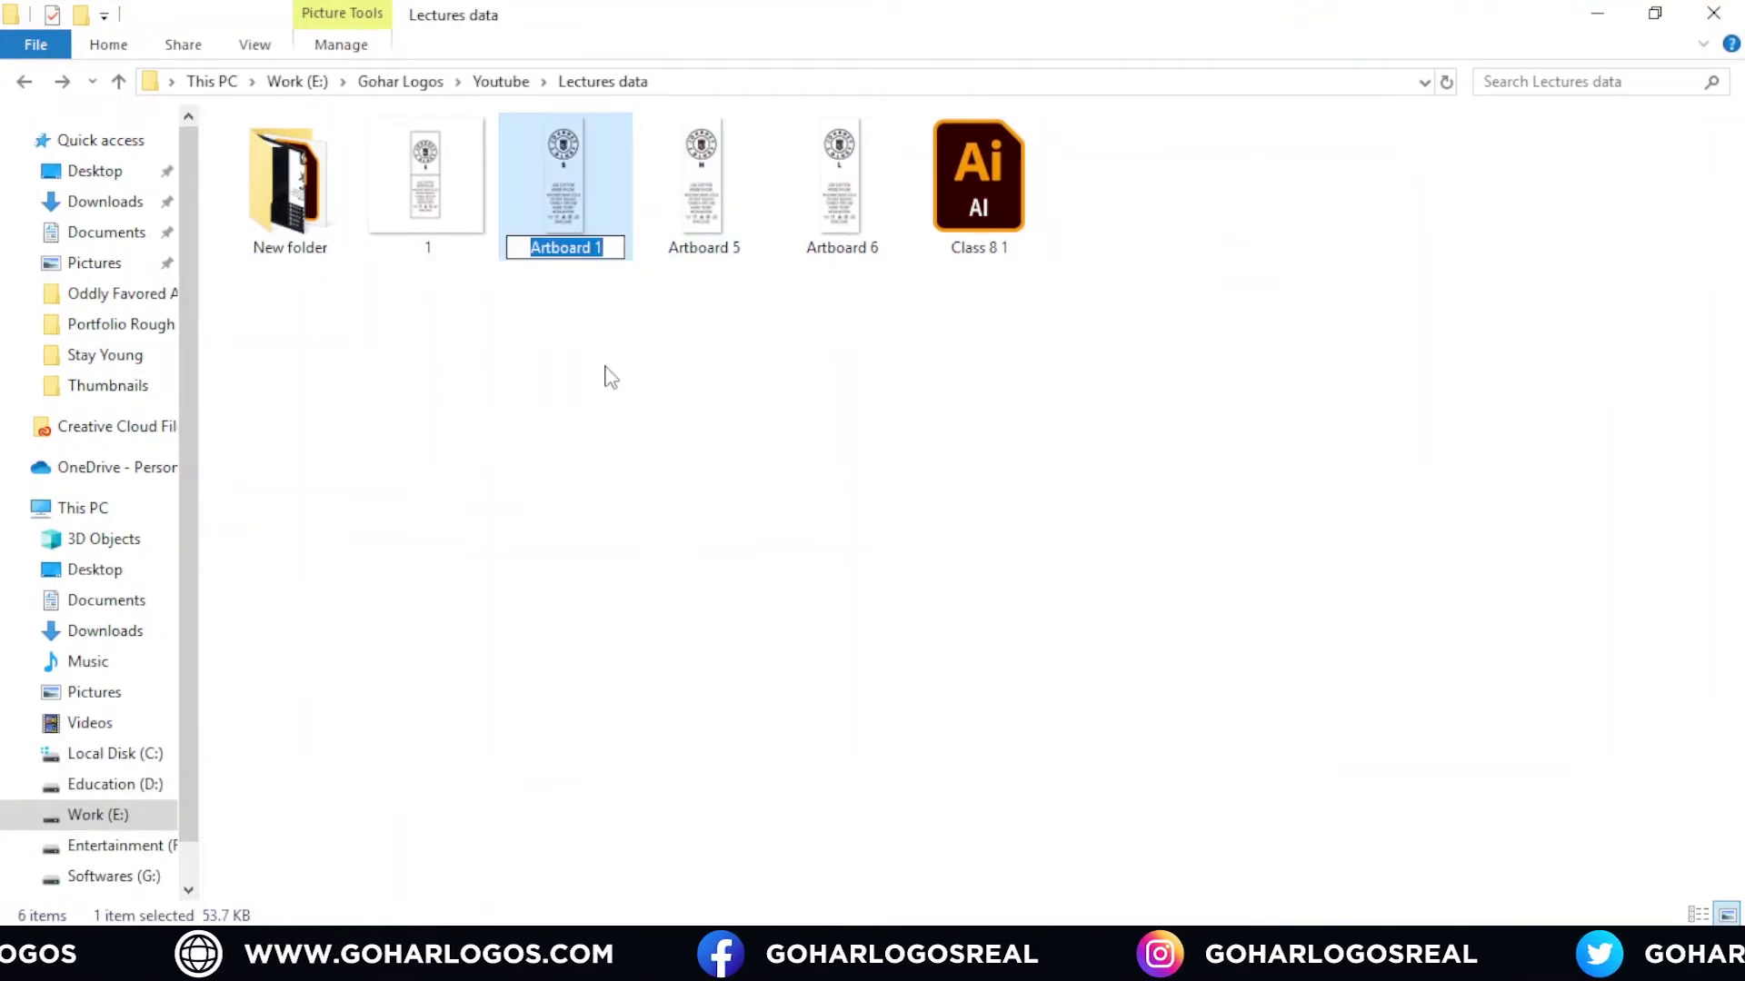
pyautogui.write('SM')
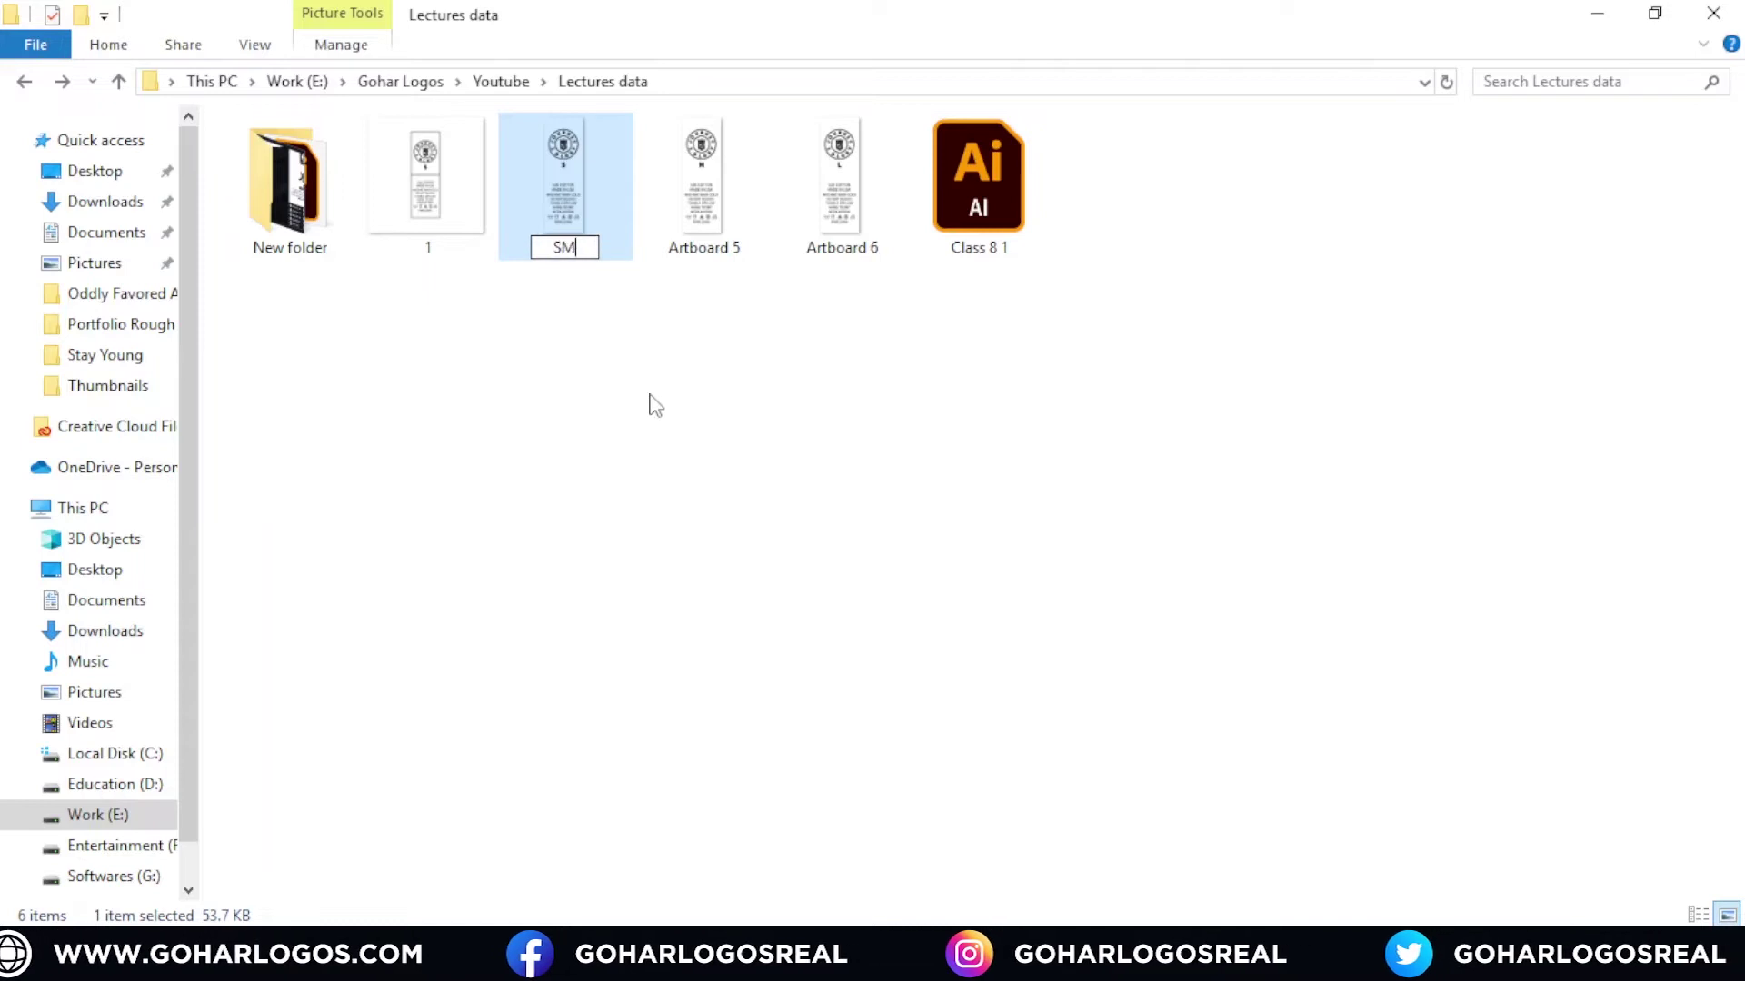
pyautogui.write('SMALL')
pyautogui.click(668, 411)
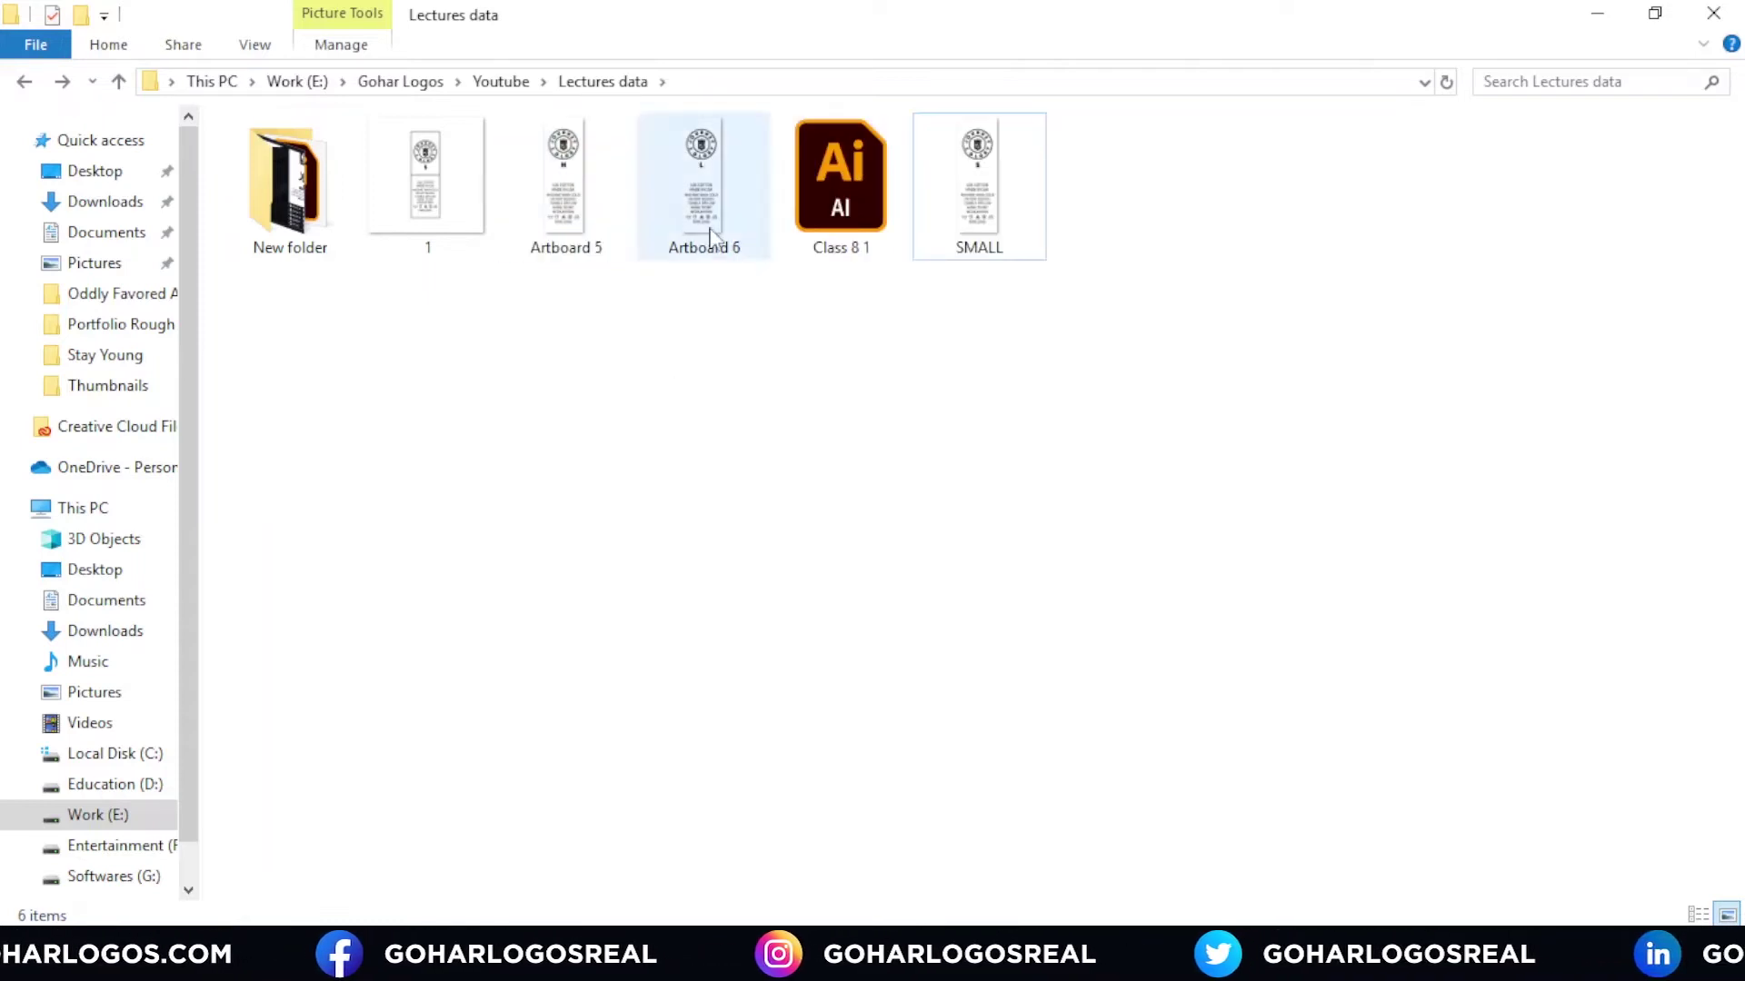
# Step: Rename the Artboard 5 image as MEDIUM
pyautogui.click(586, 257)
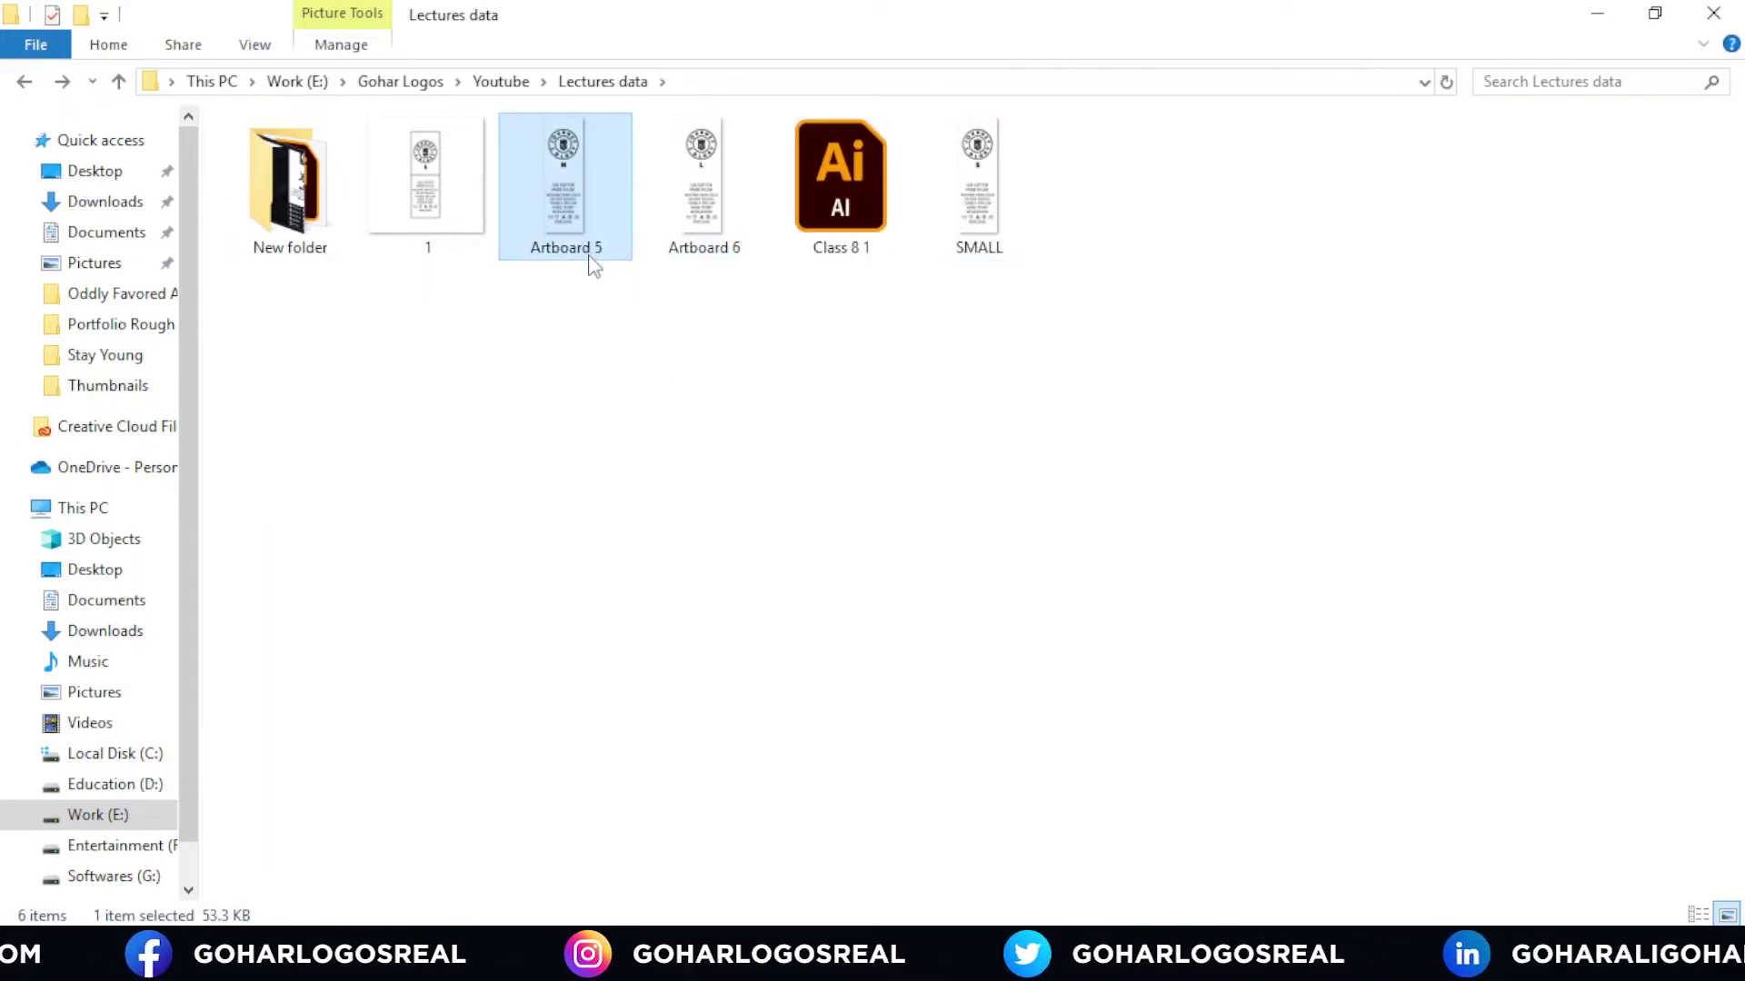
pyautogui.press('F2')
pyautogui.write('MEDIUM')
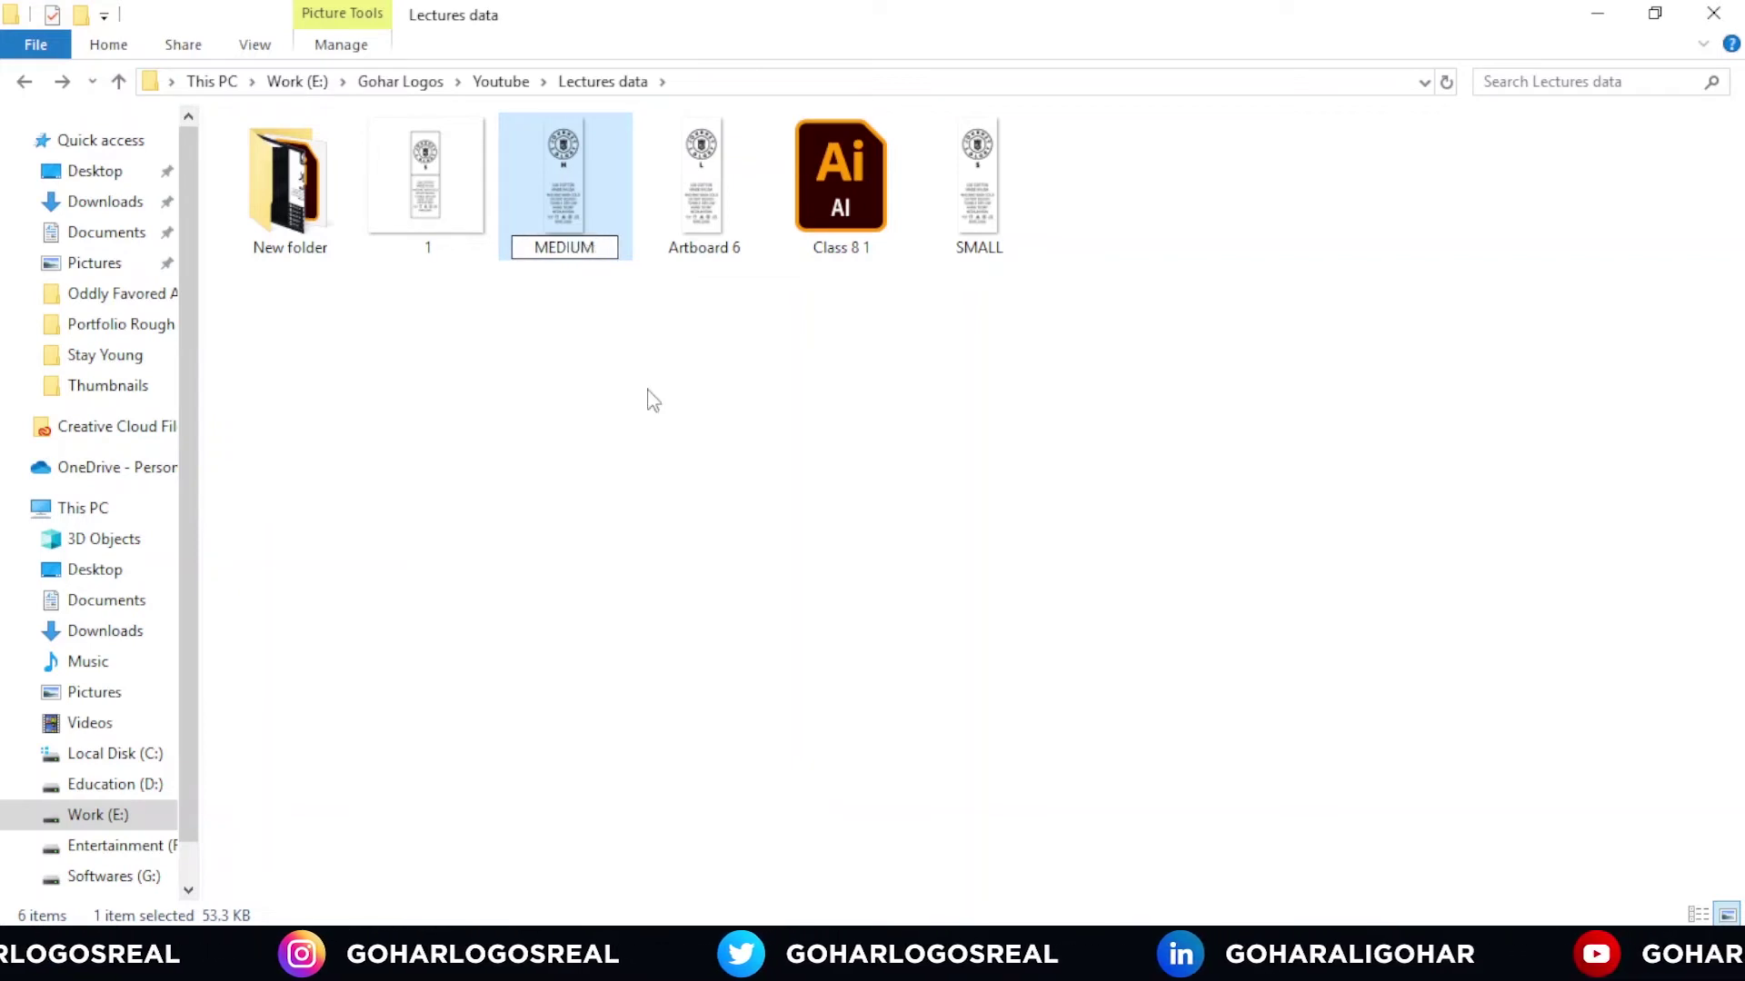
pyautogui.press('Return')
# Step: Rename the Artboard 6 image as LARGE
pyautogui.click(567, 257)
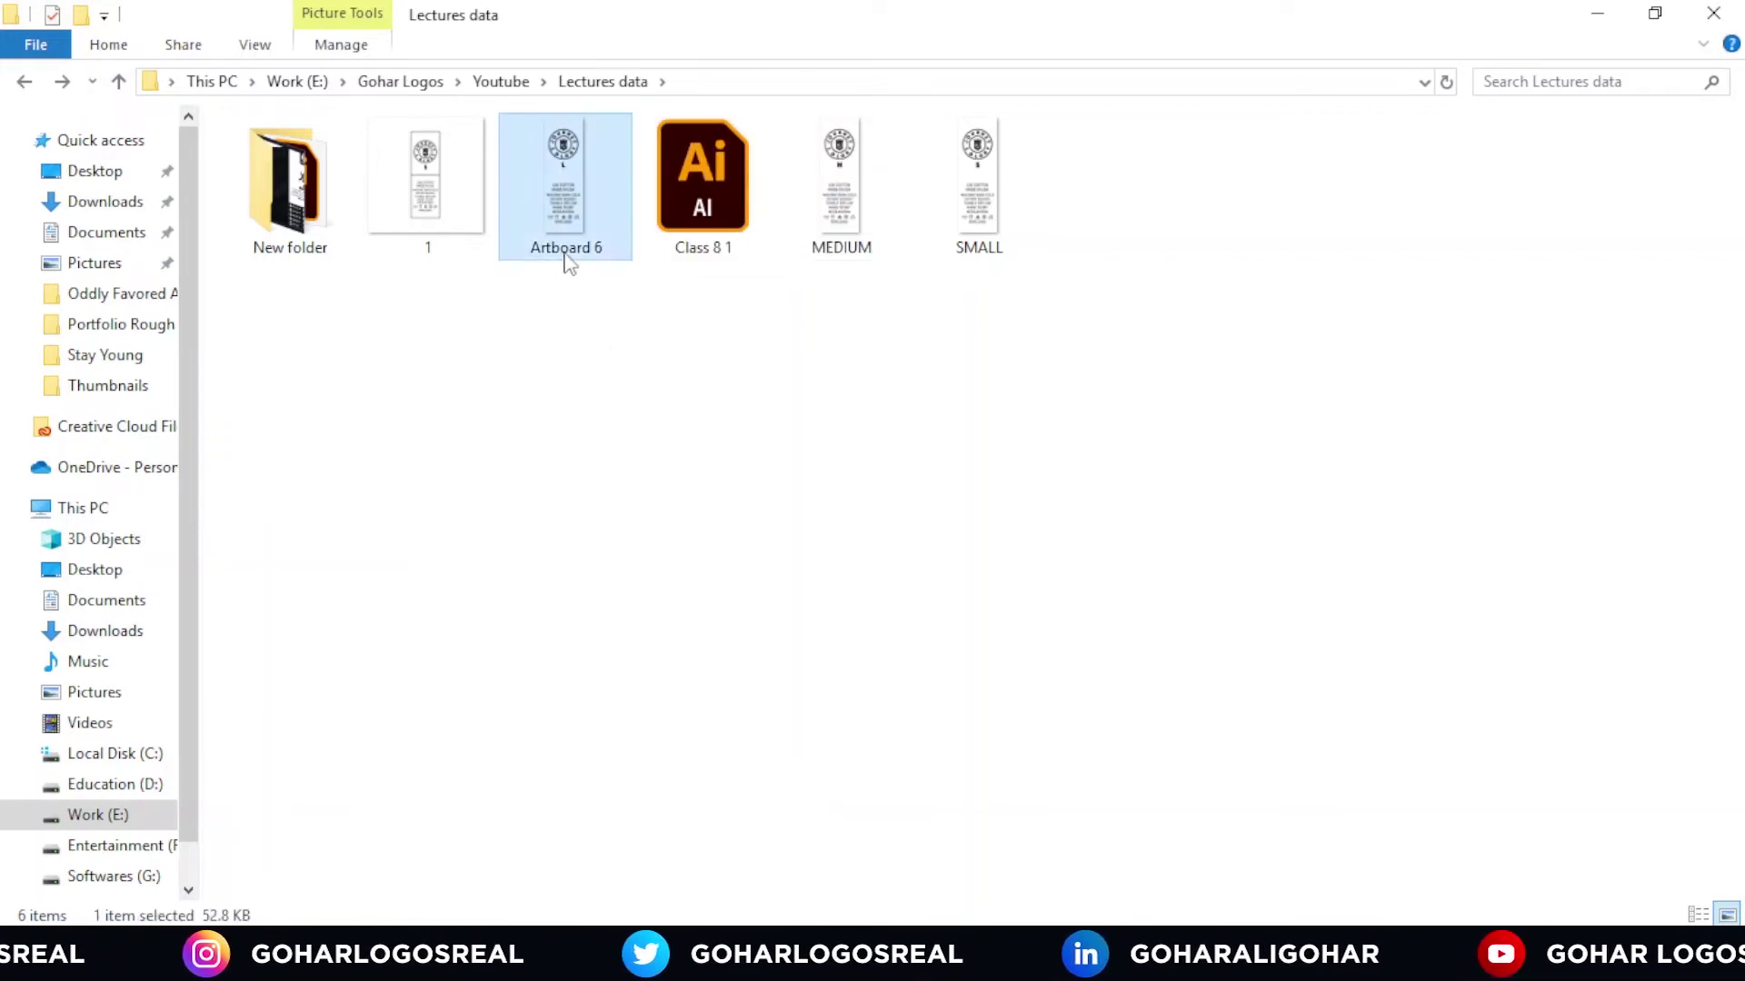
pyautogui.press('F2')
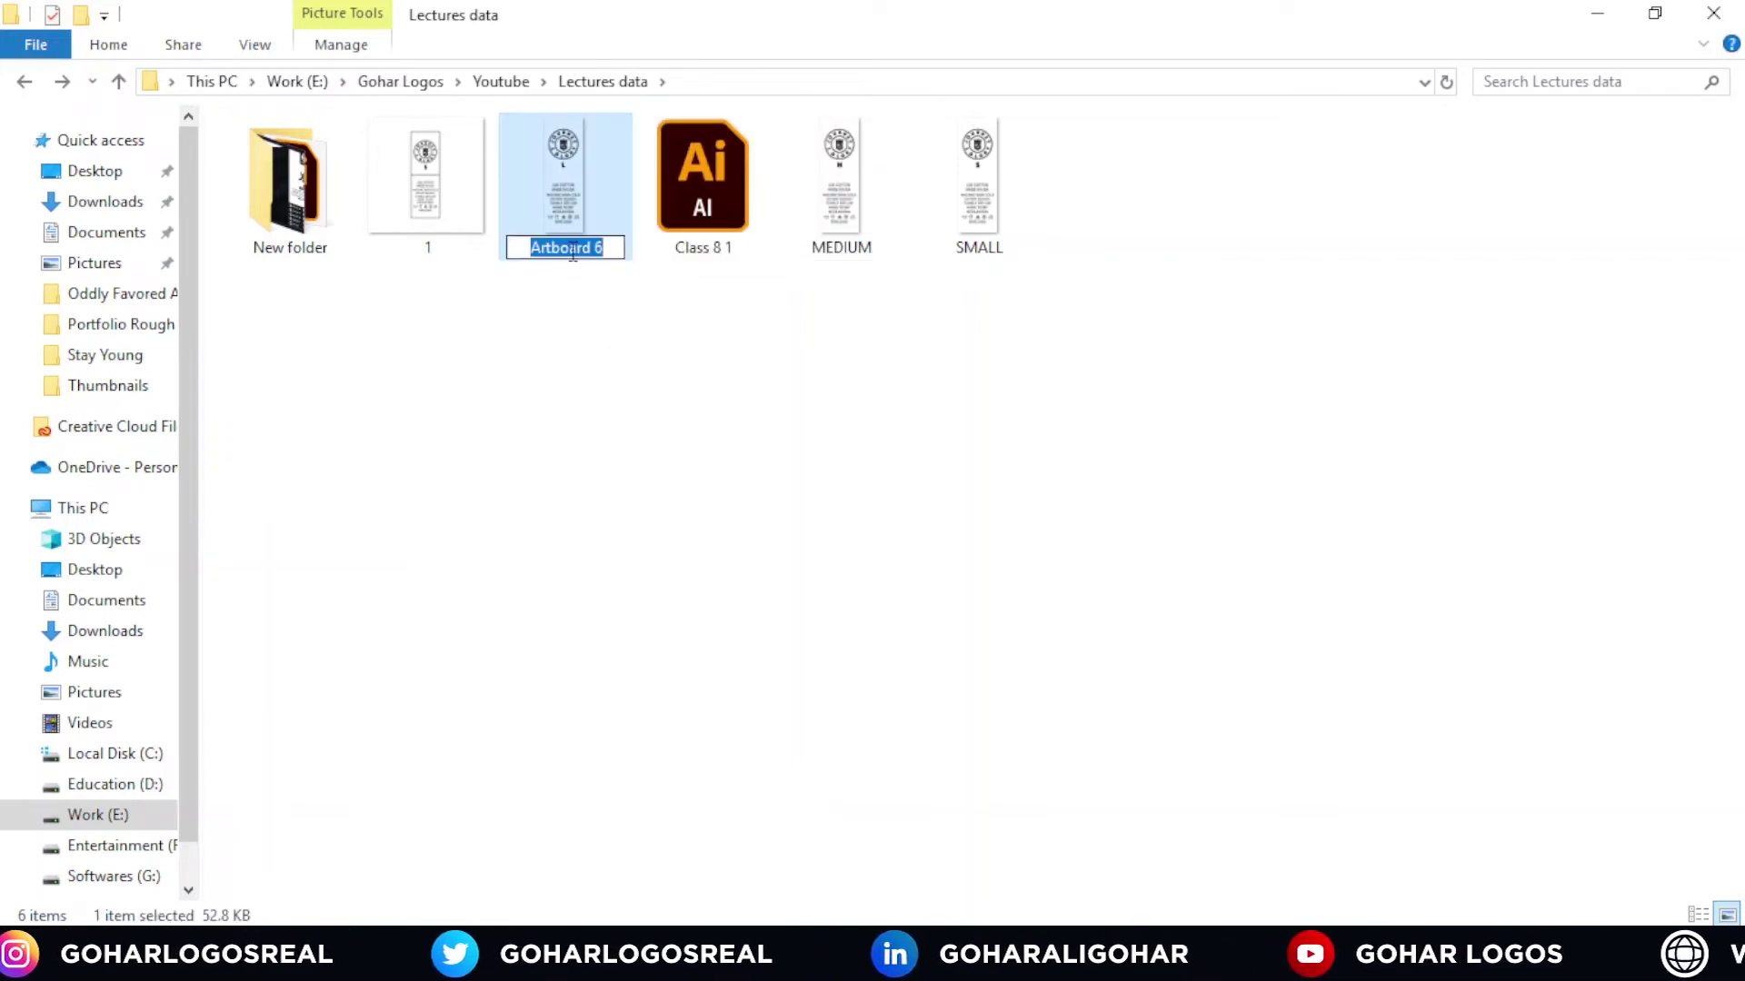
pyautogui.write('LARGE')
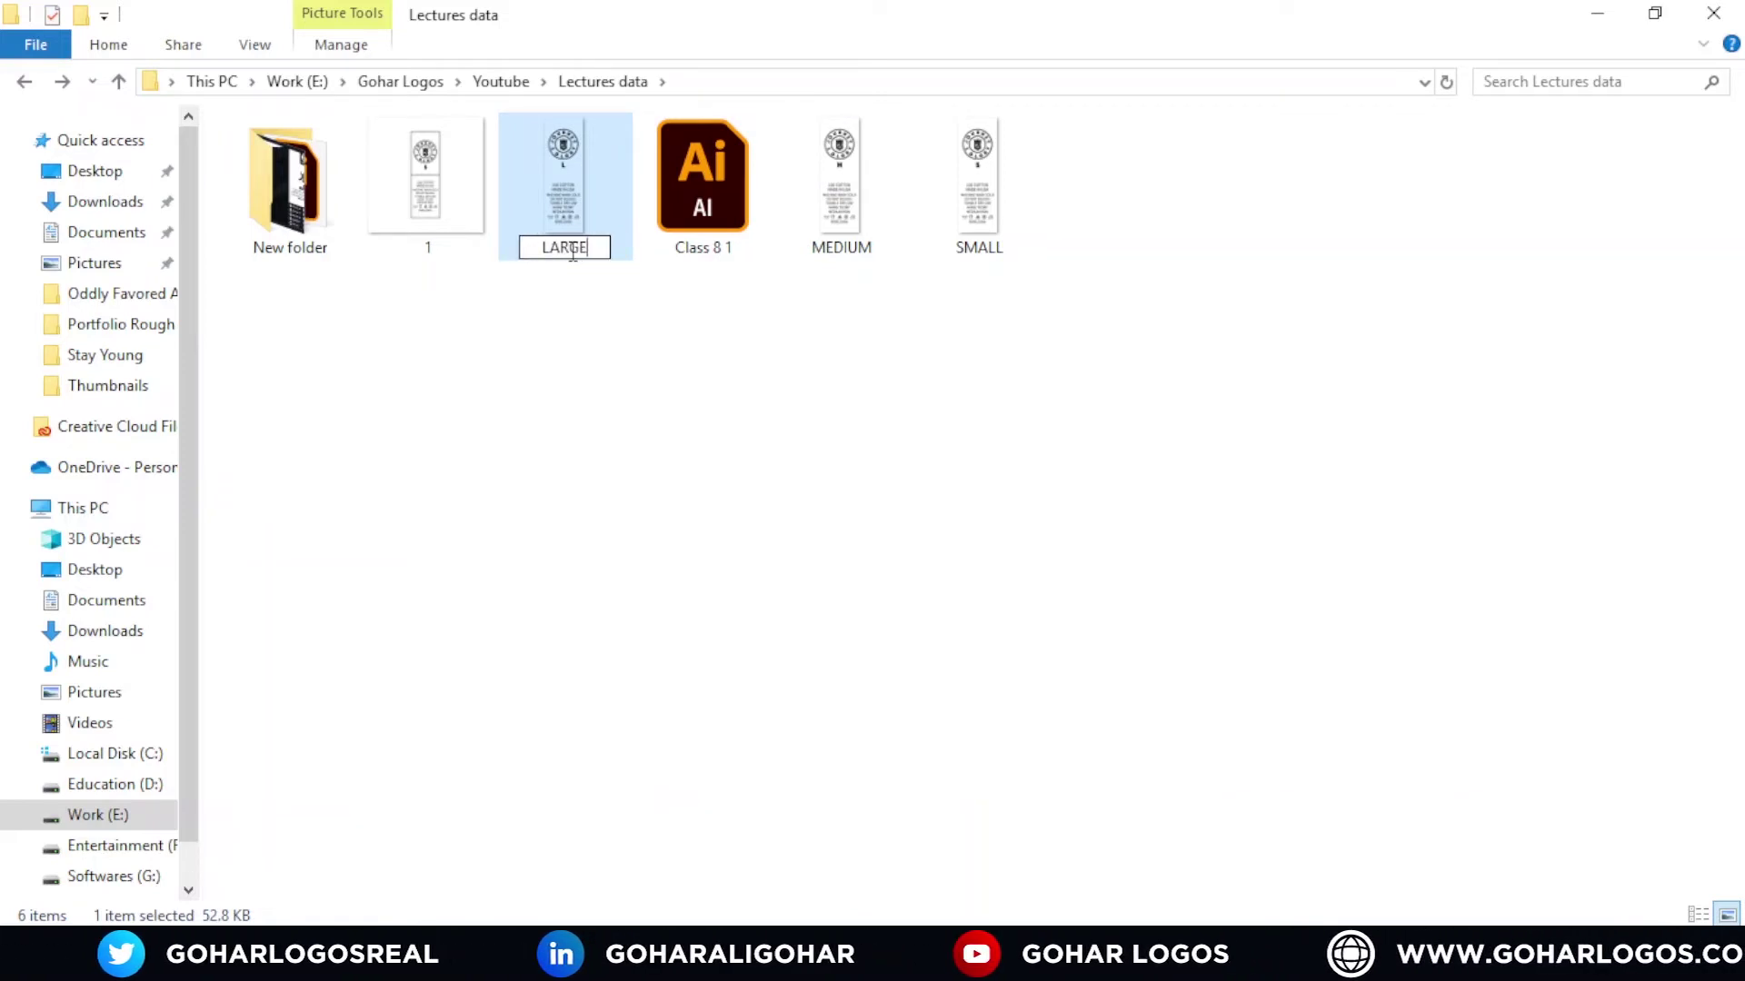
pyautogui.press('Return')
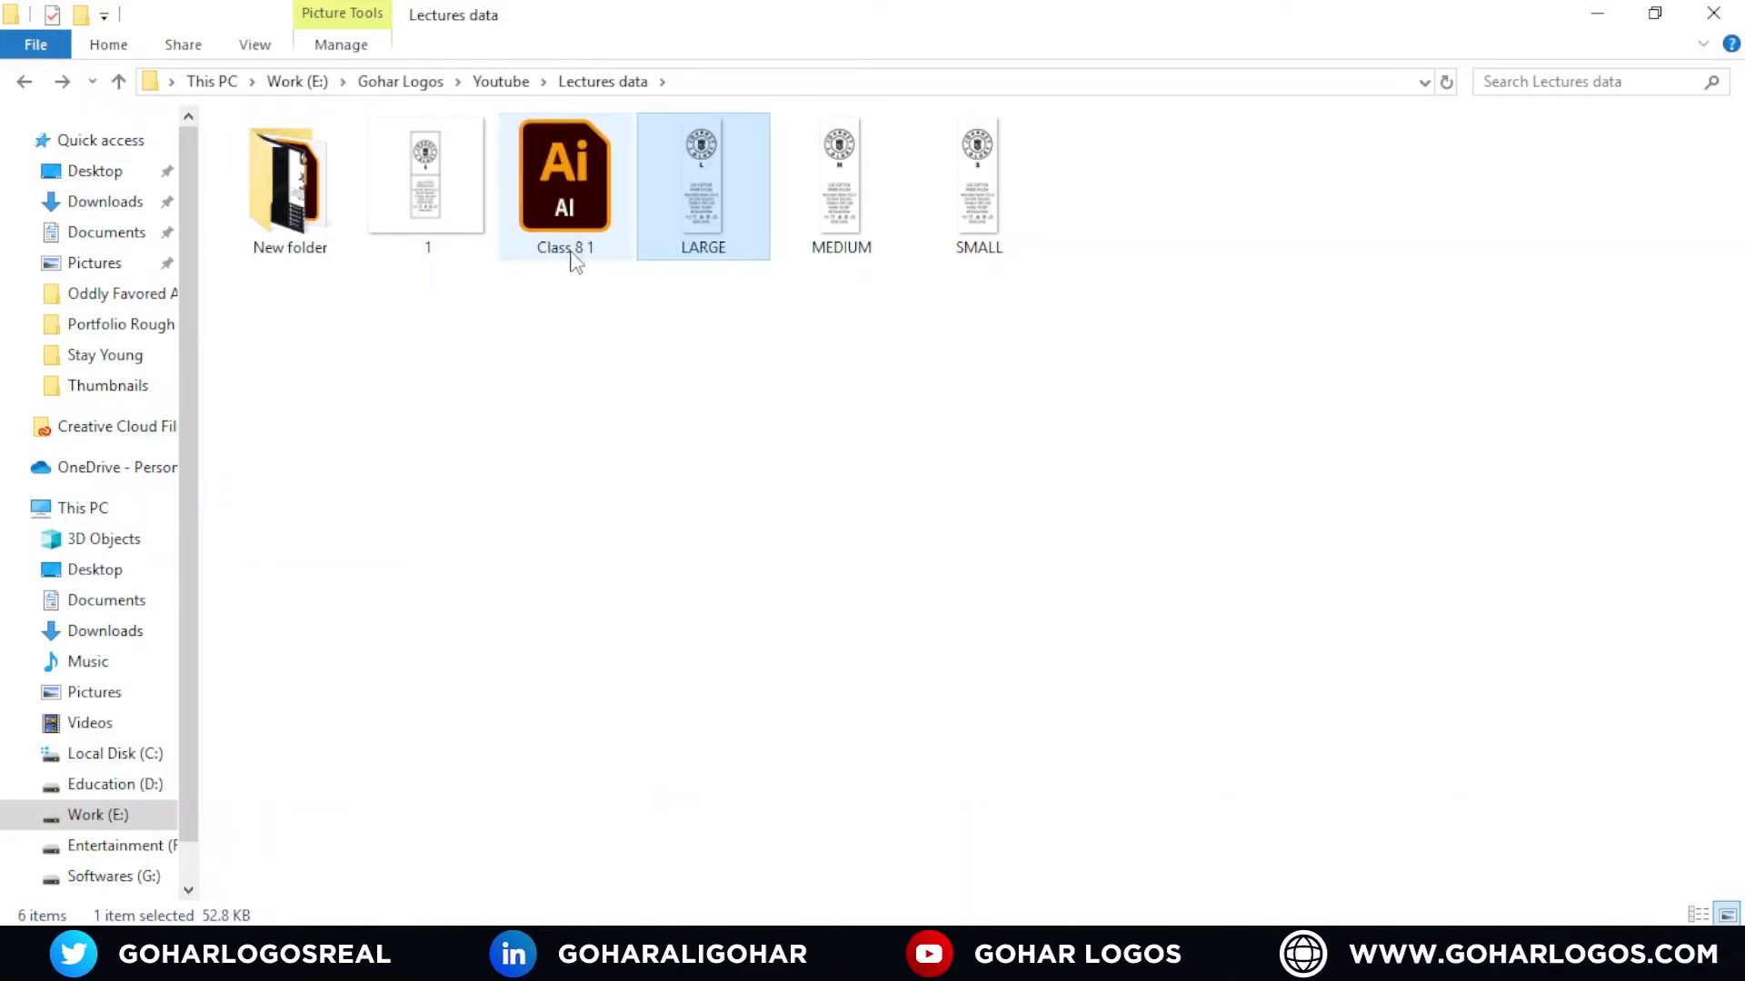
# Step: Refresh the Lectures data folder and delete the old label image named 1
pyautogui.click(715, 382)
pyautogui.rightClick(743, 366)
pyautogui.click(811, 469)
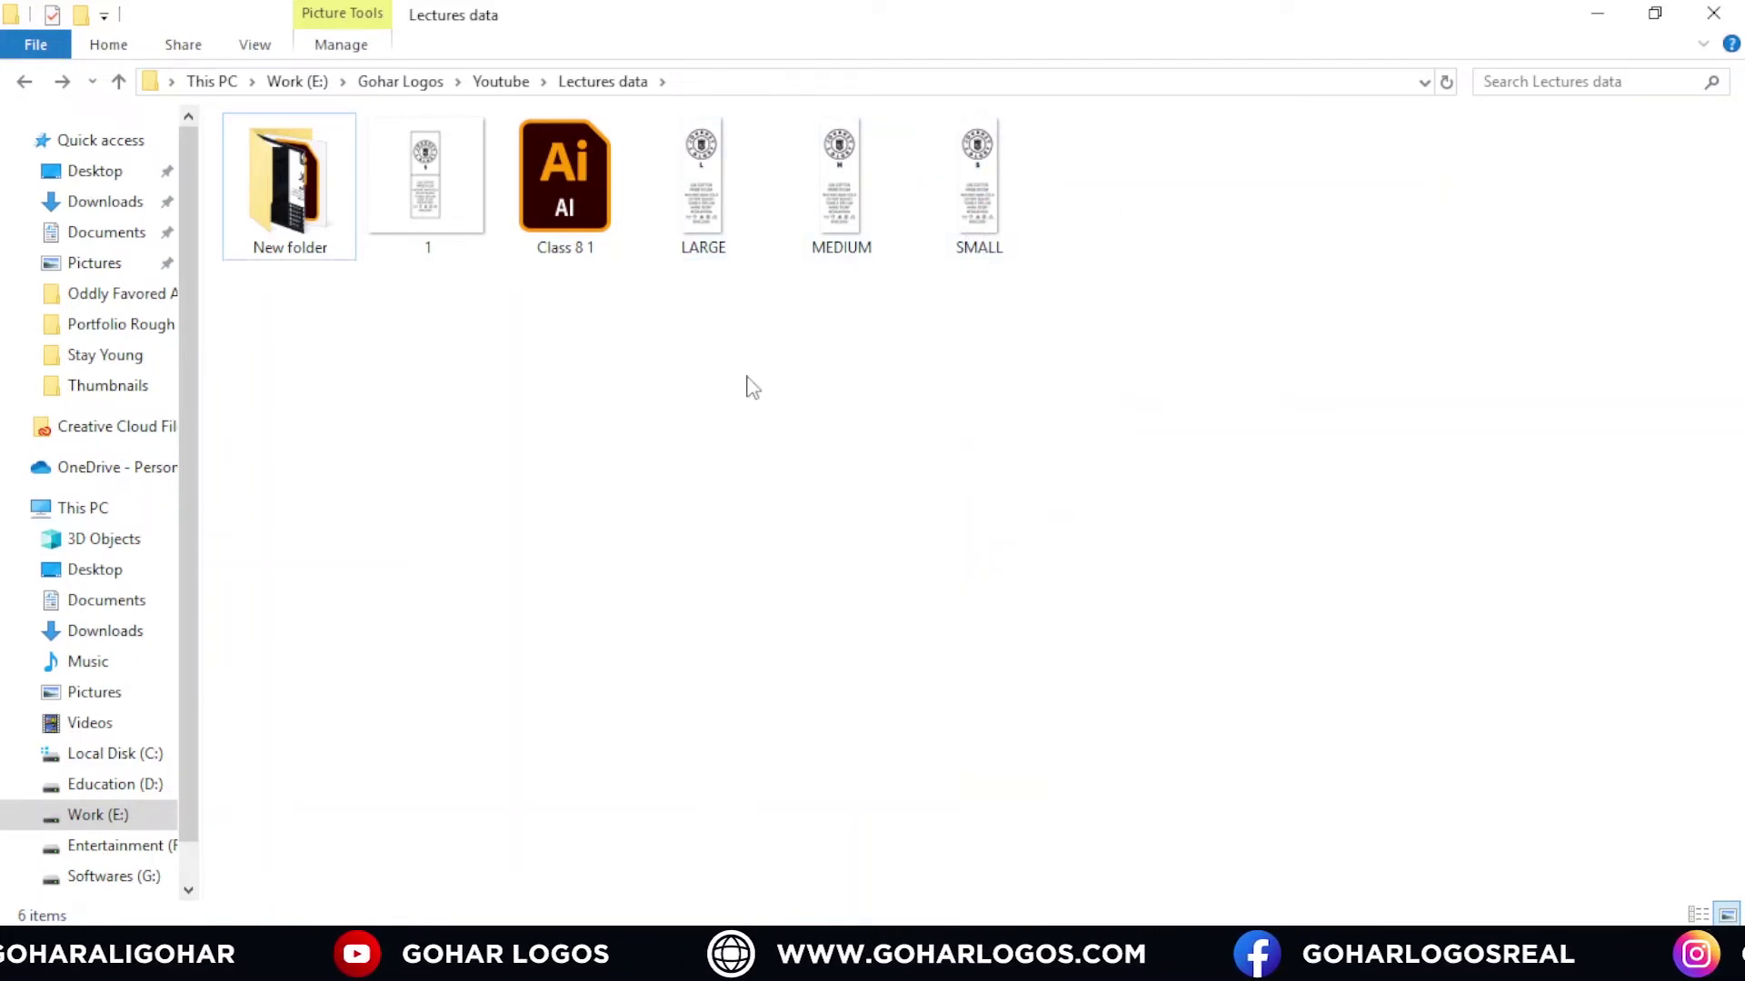
pyautogui.click(485, 207)
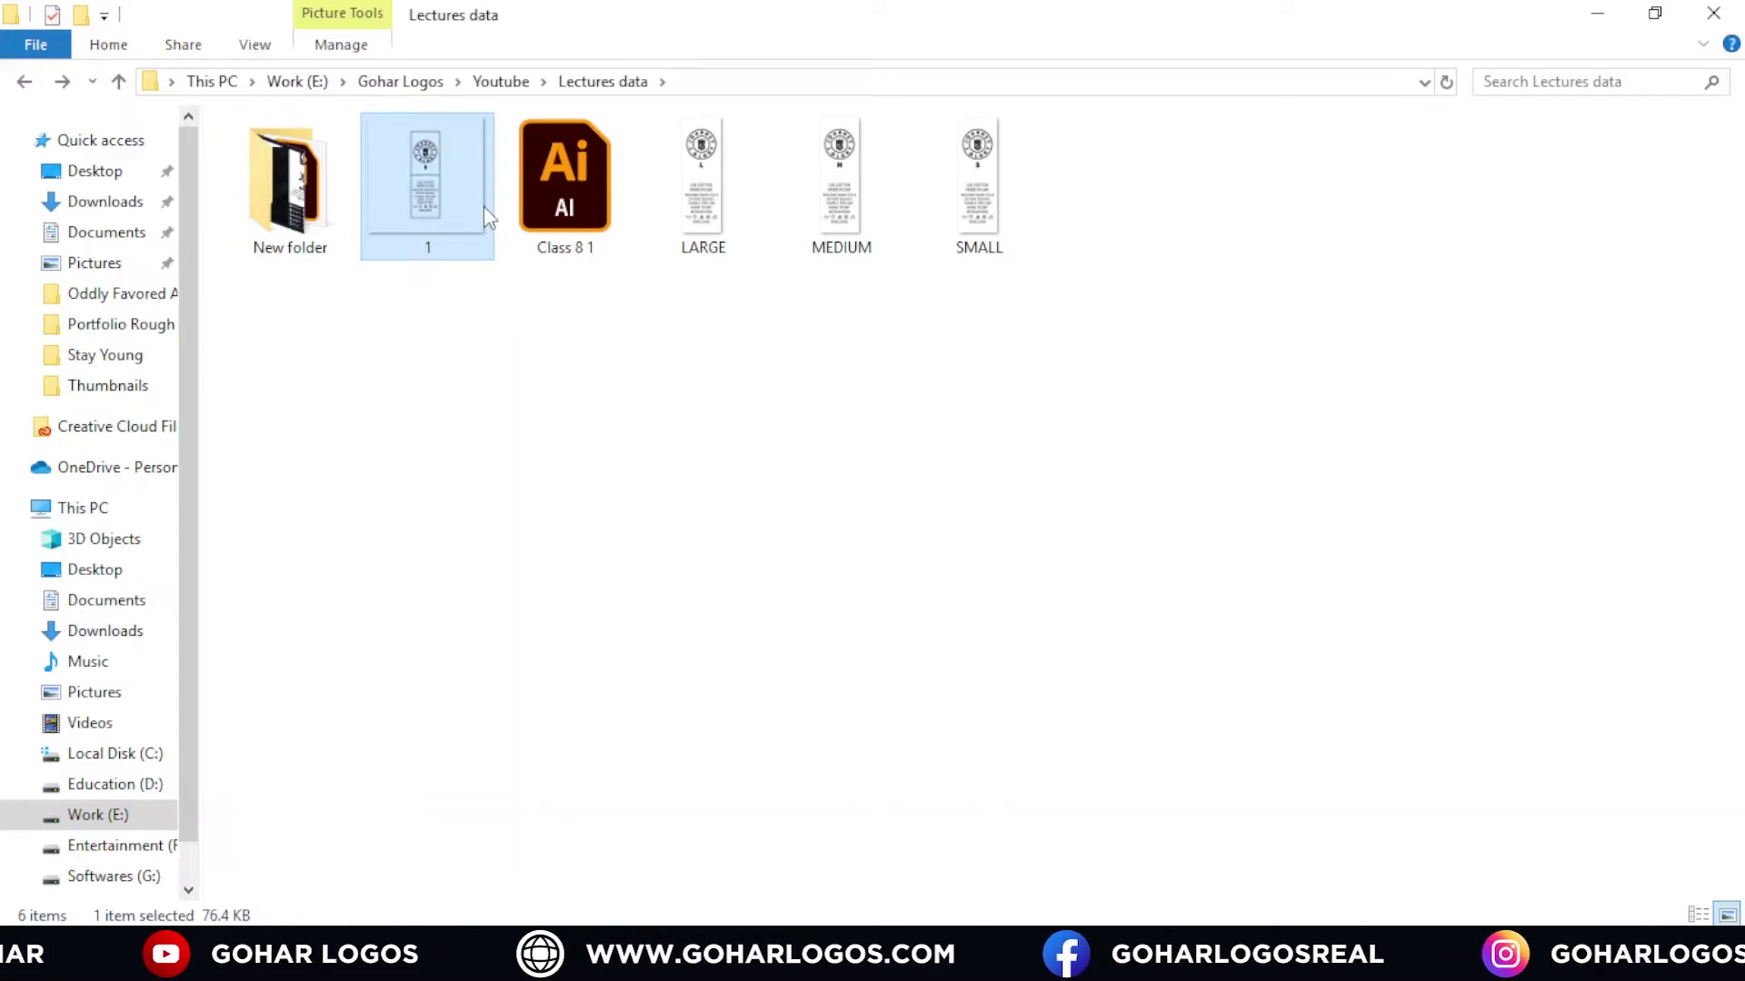
pyautogui.press('Delete')
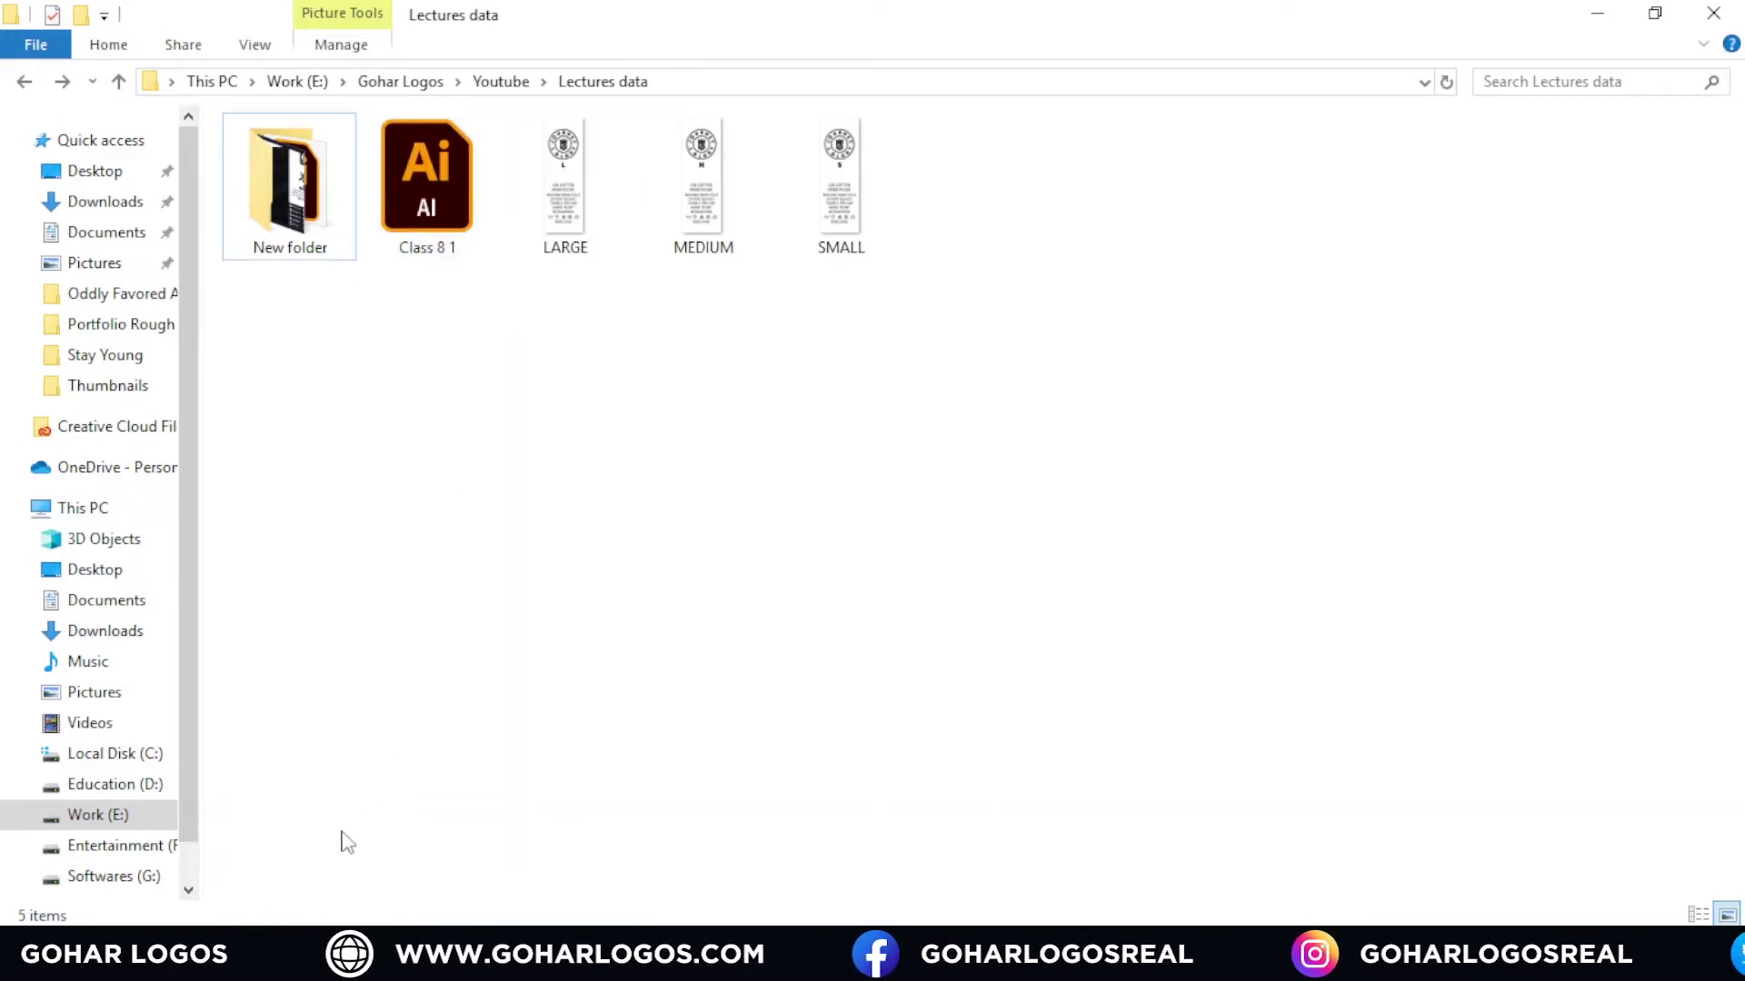
# Step: Switch to Illustrator and save the label document as Illustrator EPS, replacing Class 8 1.eps and keeping the Illustrator 2020 EPS options
pyautogui.click(356, 960)
pyautogui.press('space')
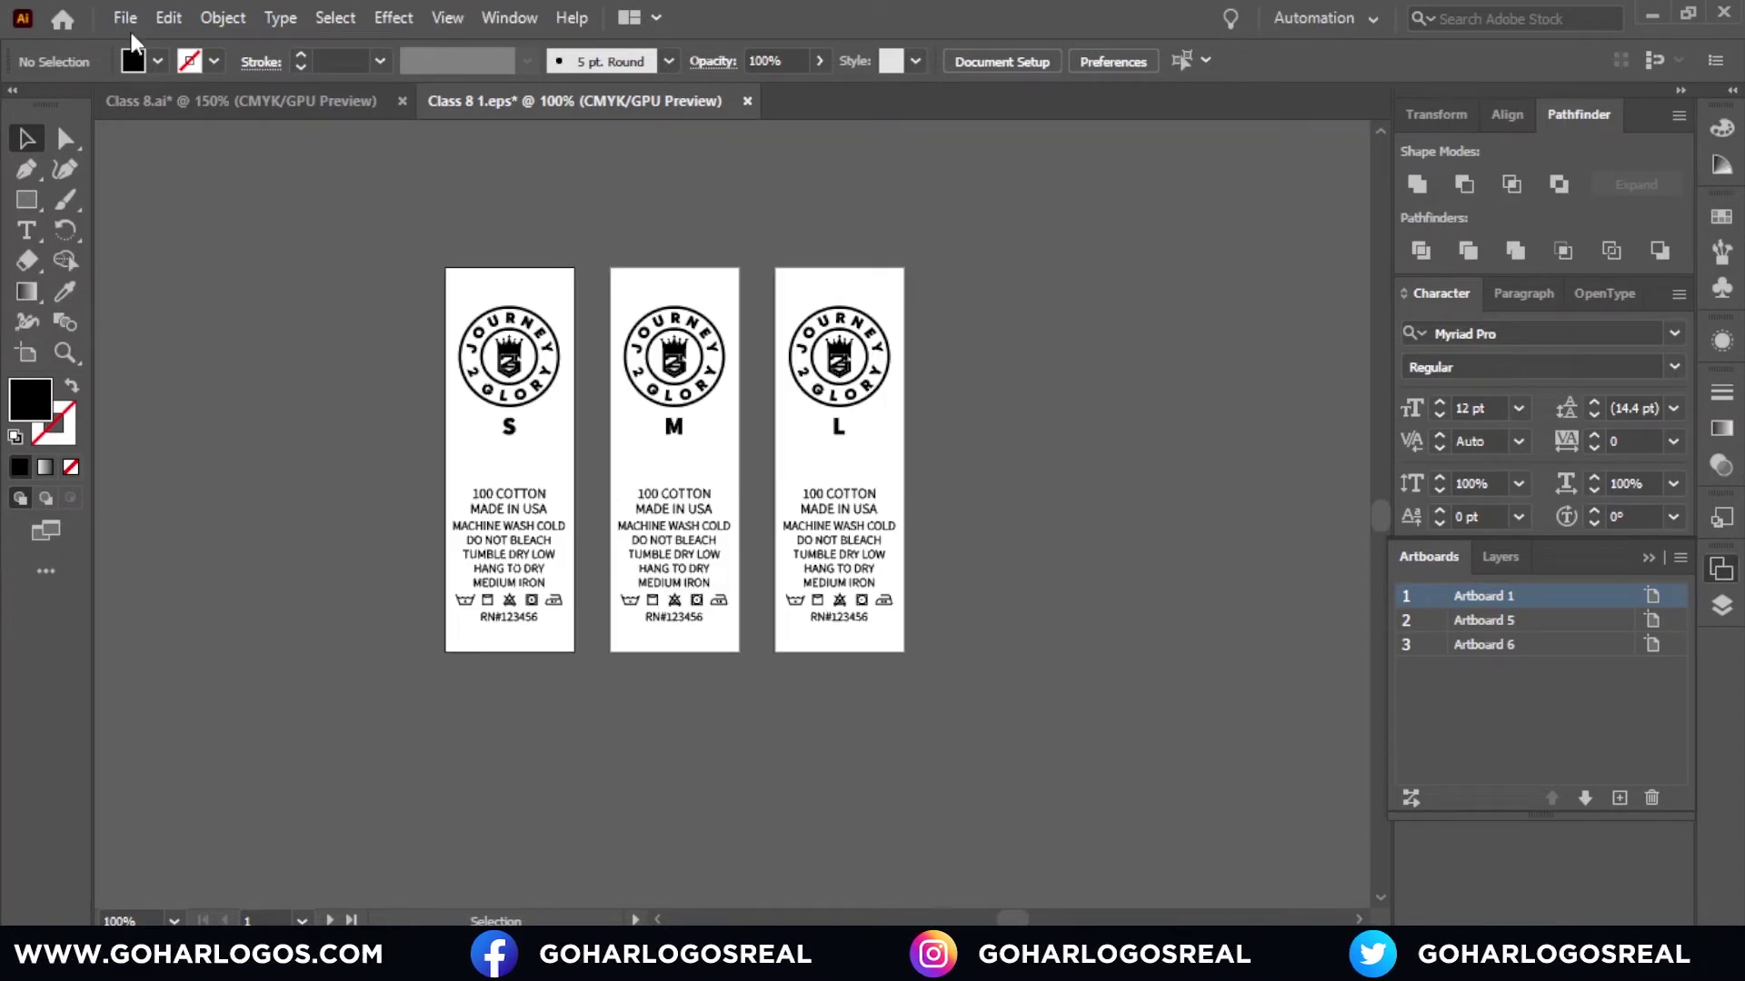
pyautogui.click(130, 19)
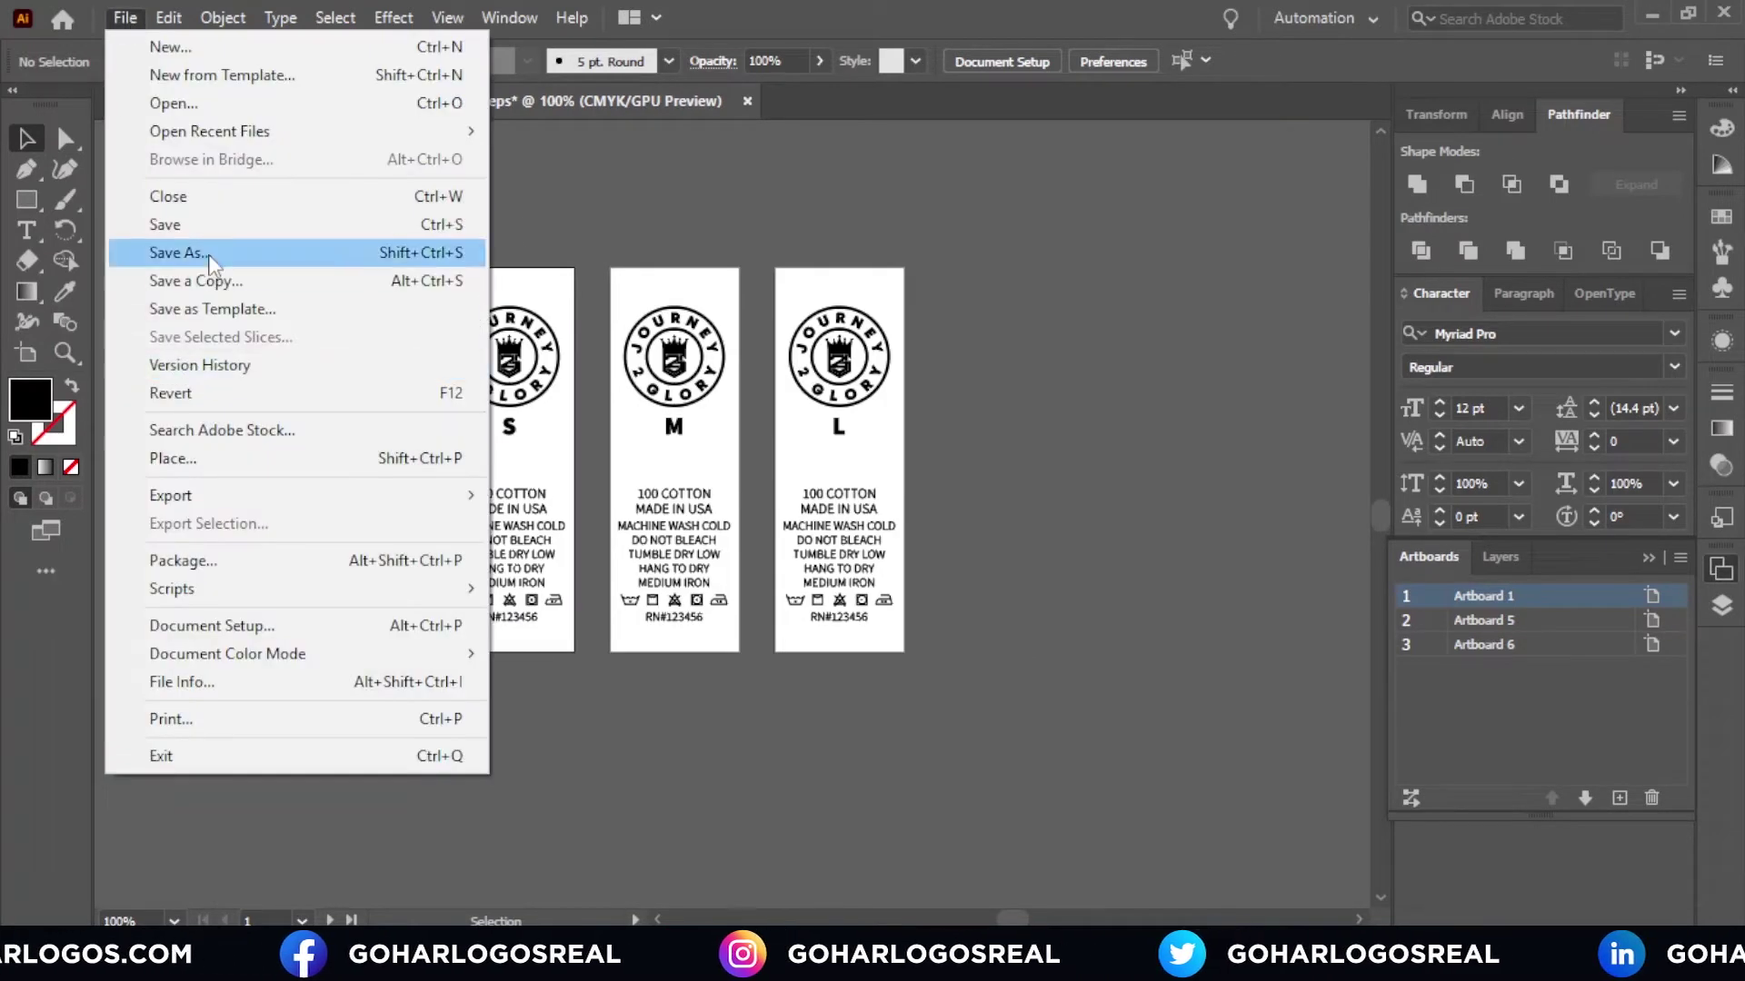
pyautogui.click(211, 259)
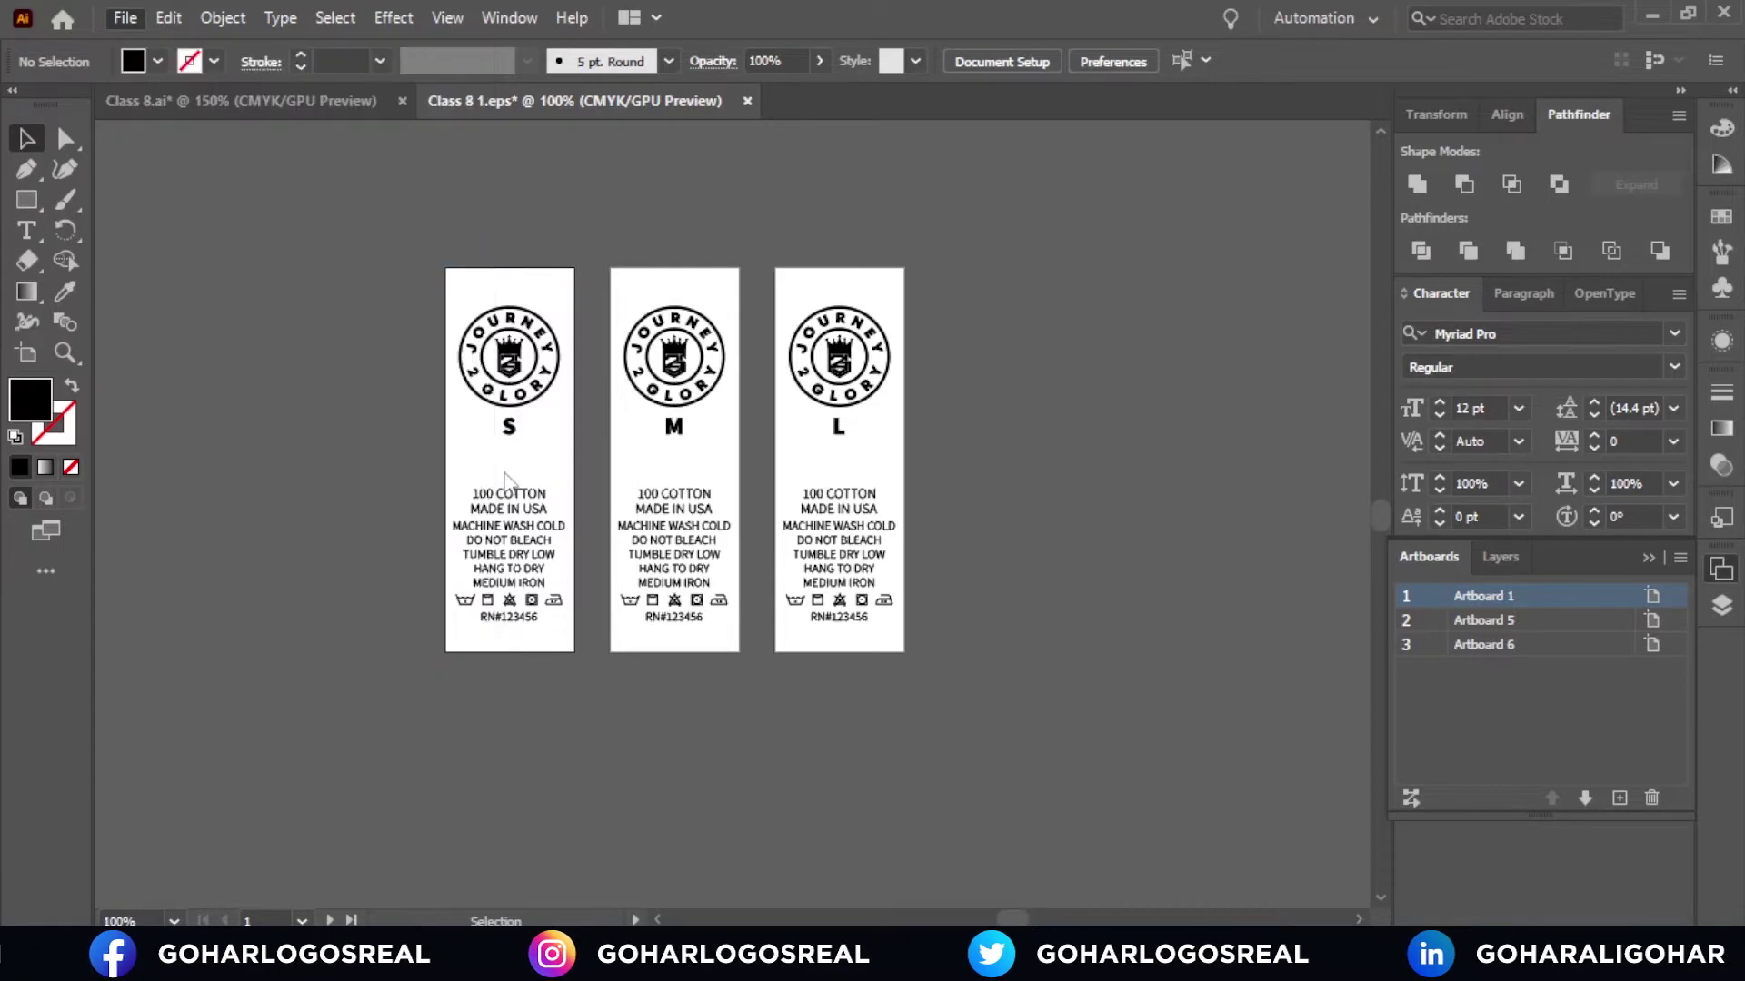
pyautogui.click(483, 516)
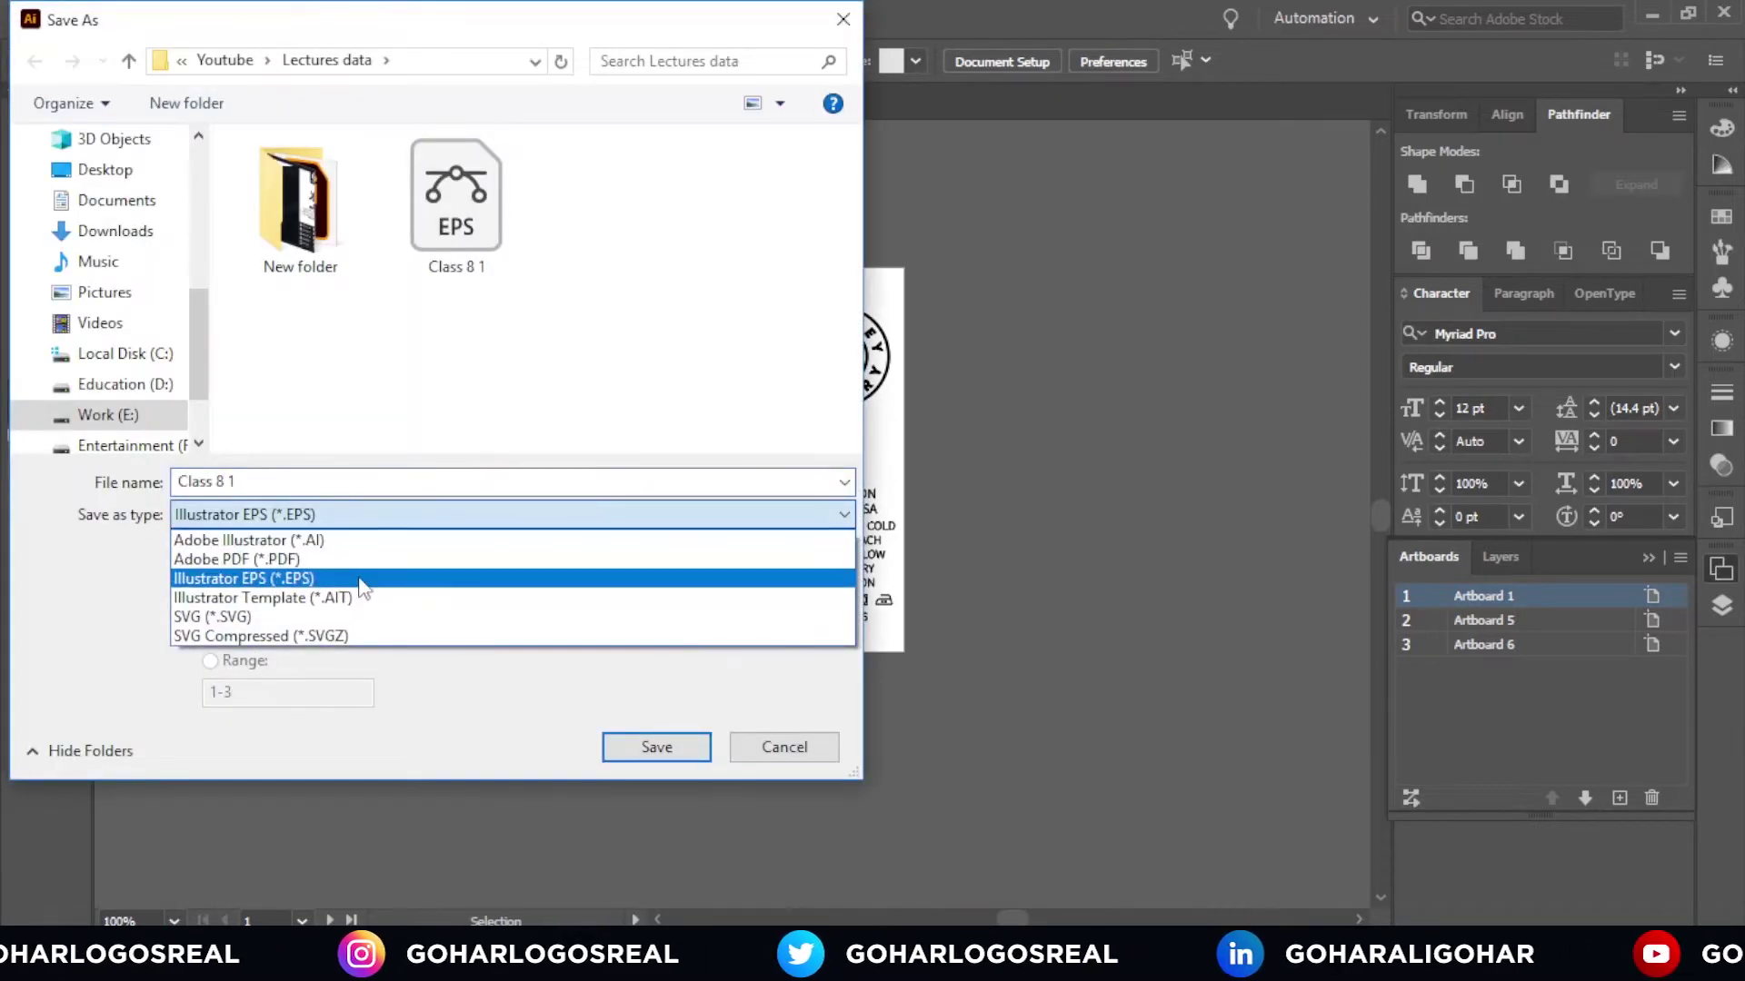
pyautogui.click(404, 578)
pyautogui.click(659, 761)
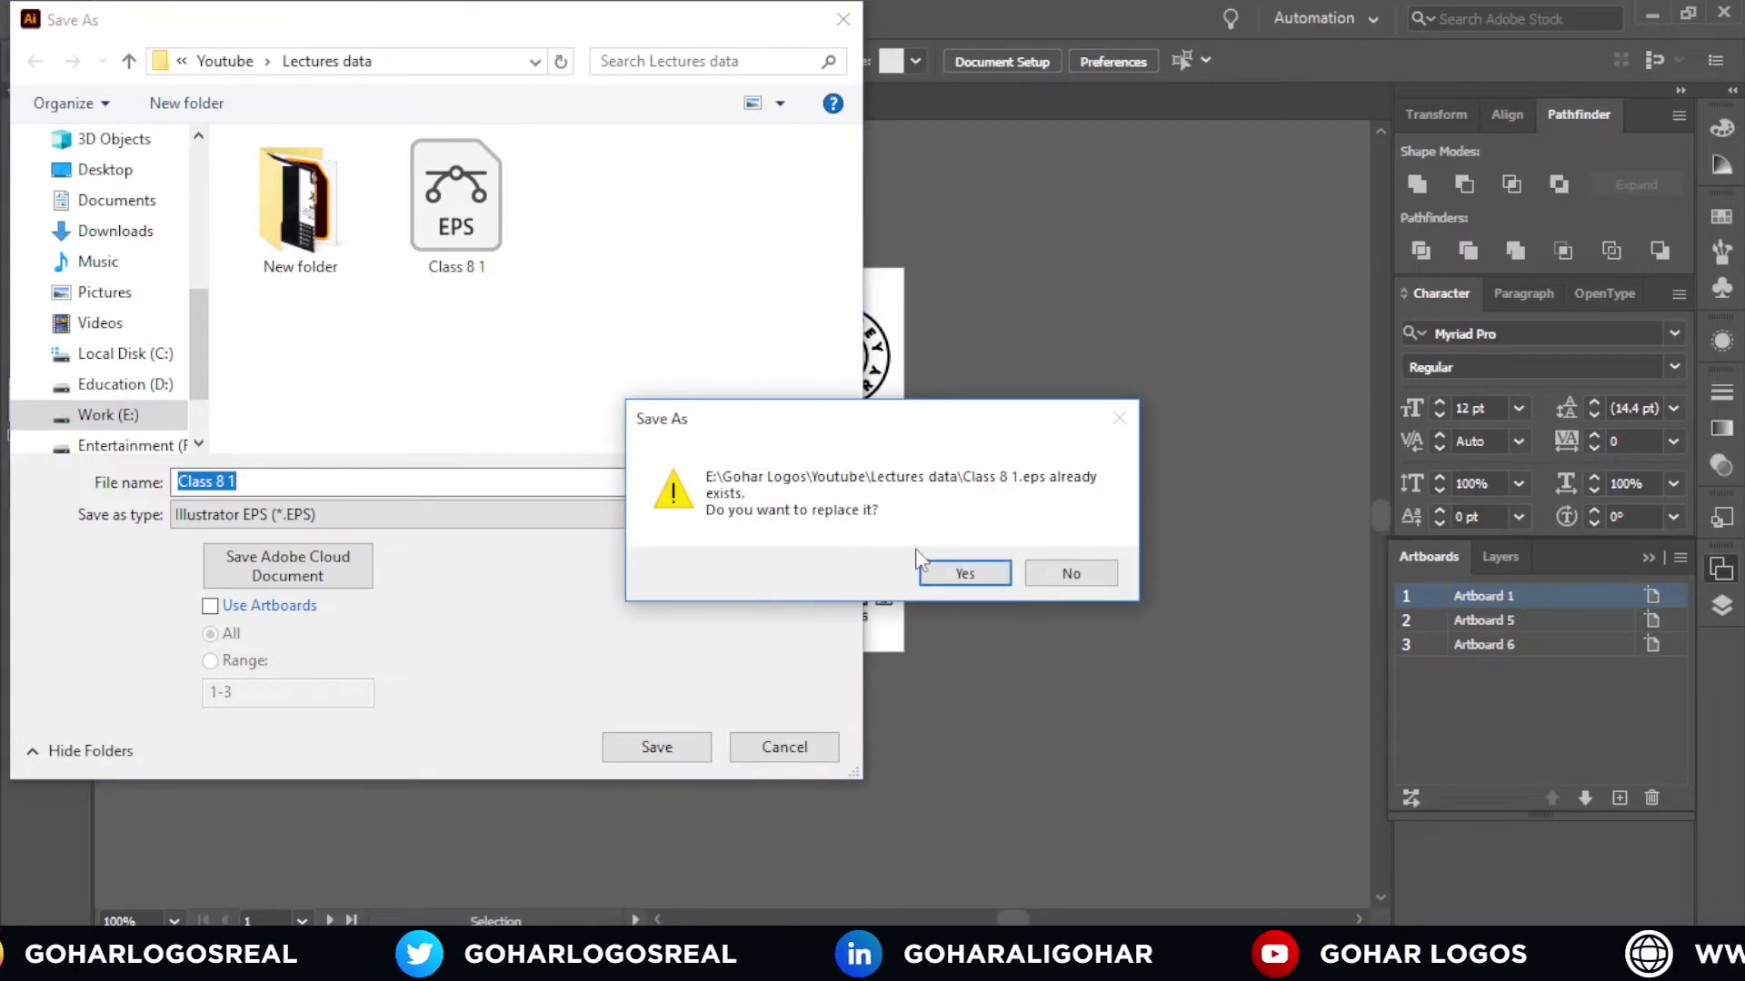
pyautogui.click(932, 567)
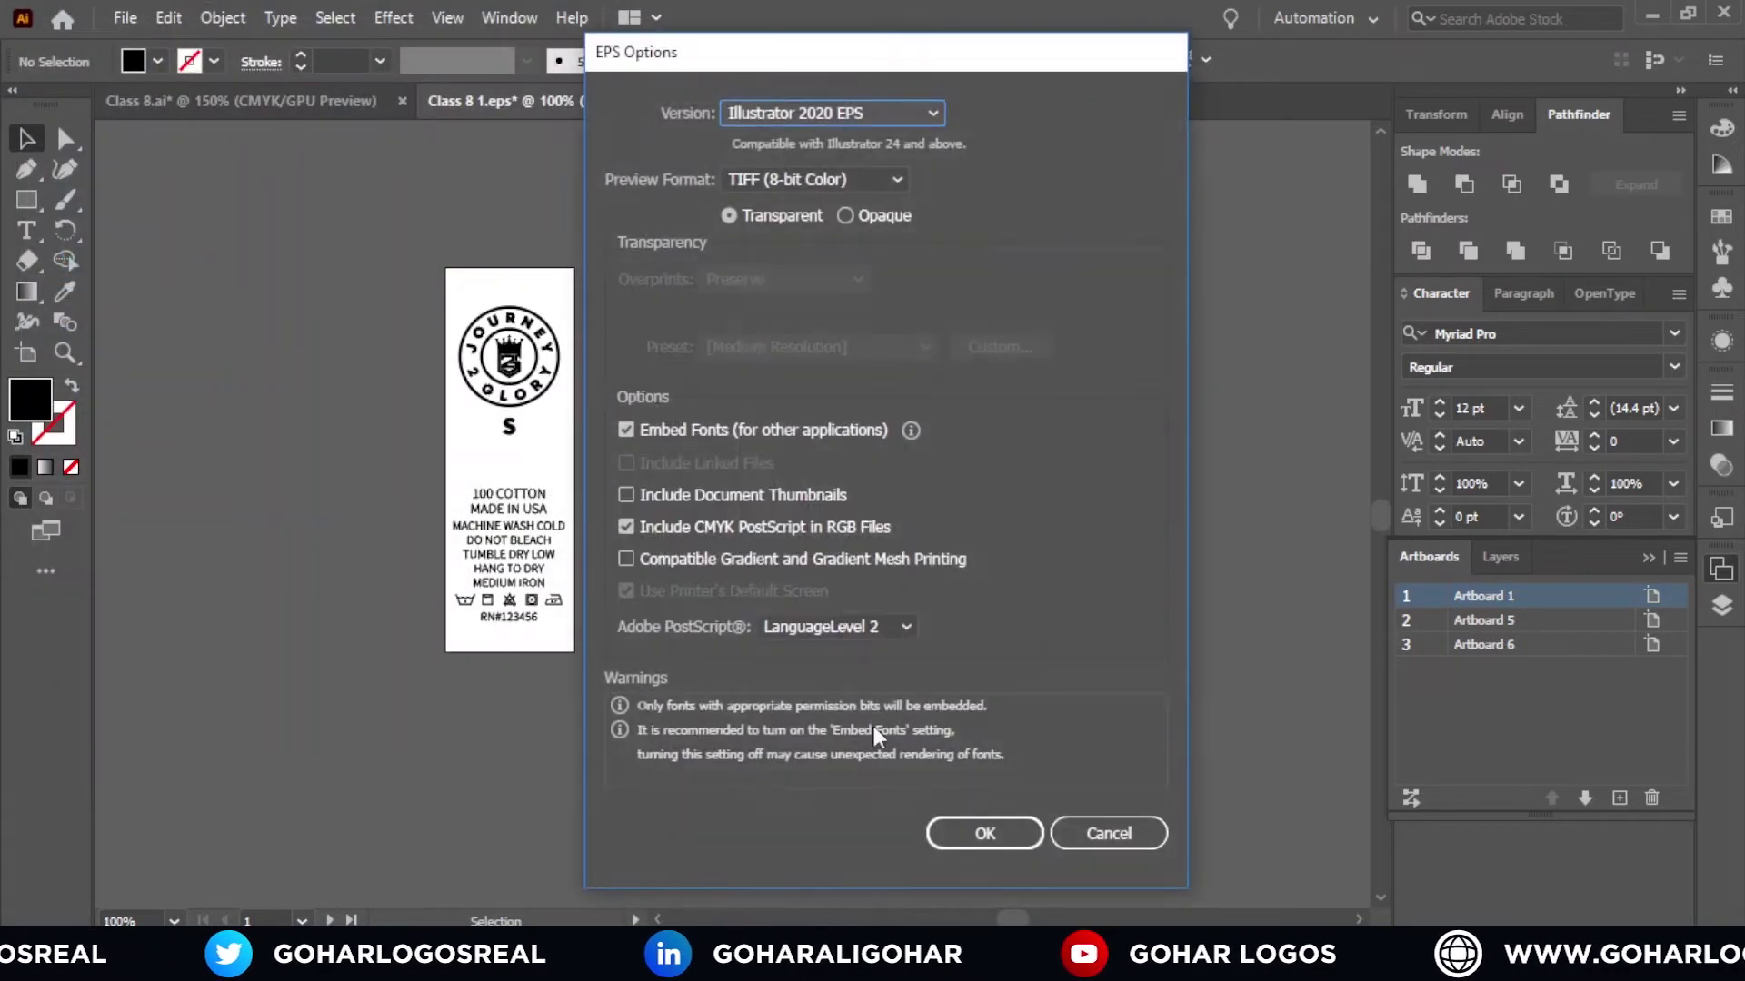
pyautogui.click(984, 830)
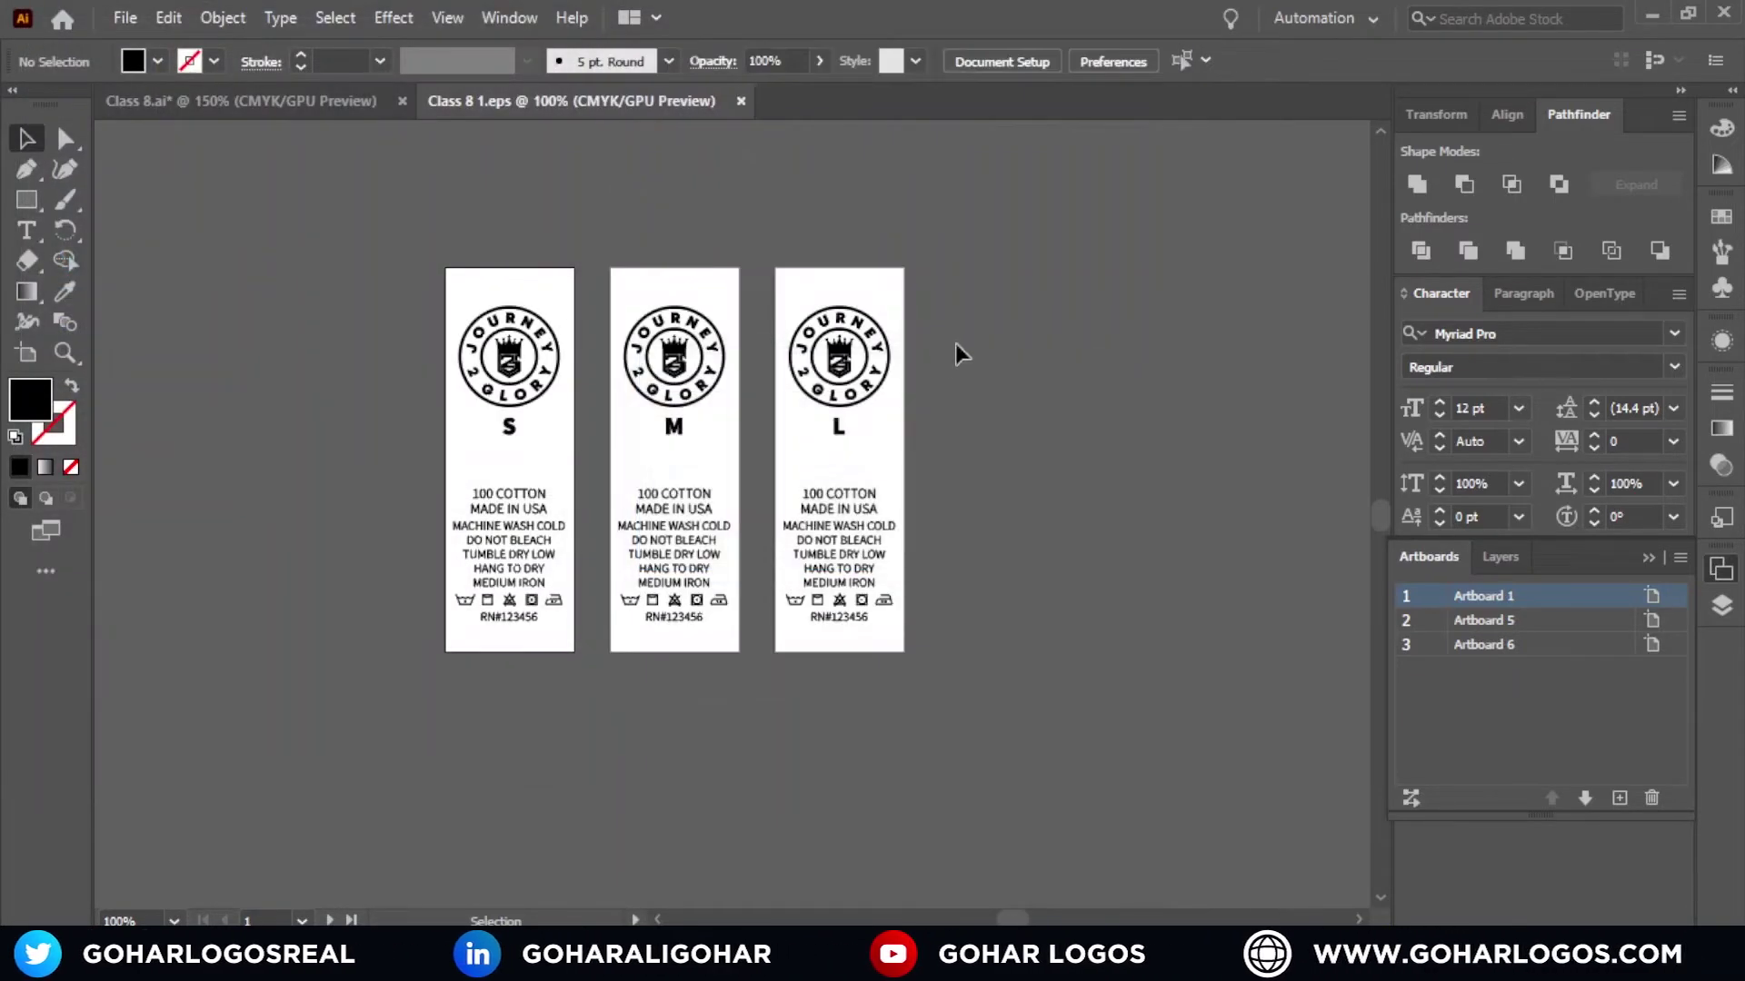
# Step: Save the label document as Adobe PDF with the Illustrator Default preset, and return to the Lectures data folder
pyautogui.click(135, 26)
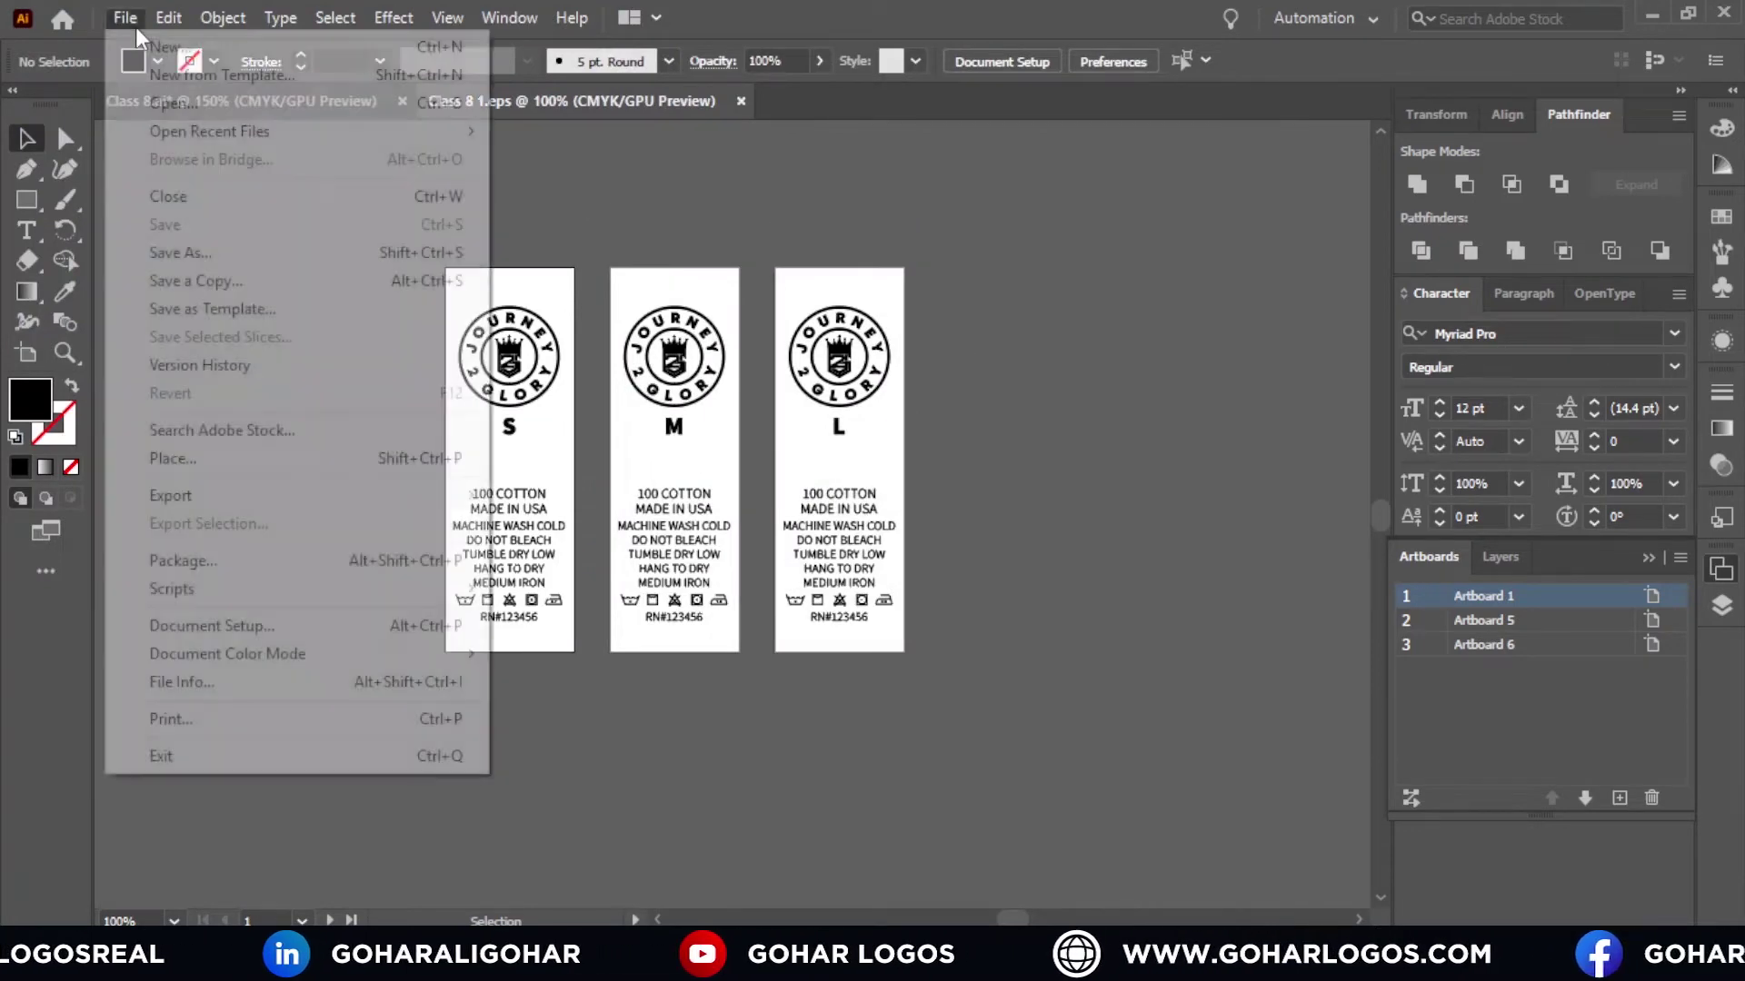
pyautogui.click(226, 258)
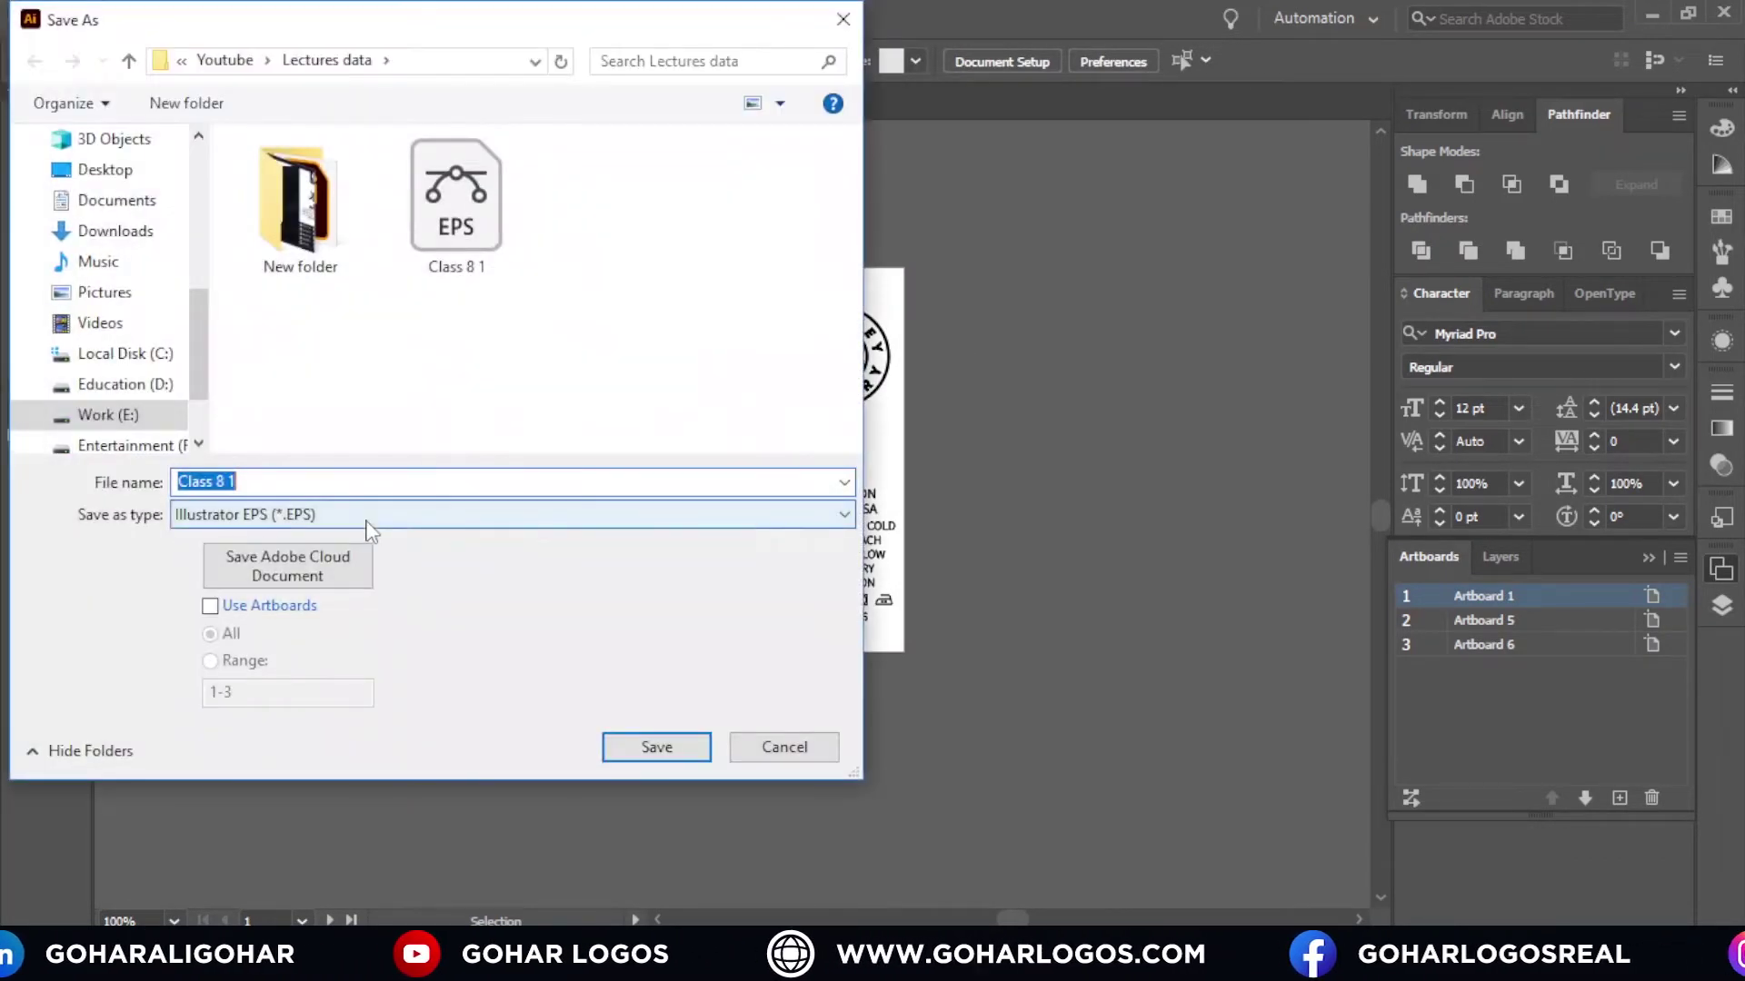
pyautogui.click(368, 515)
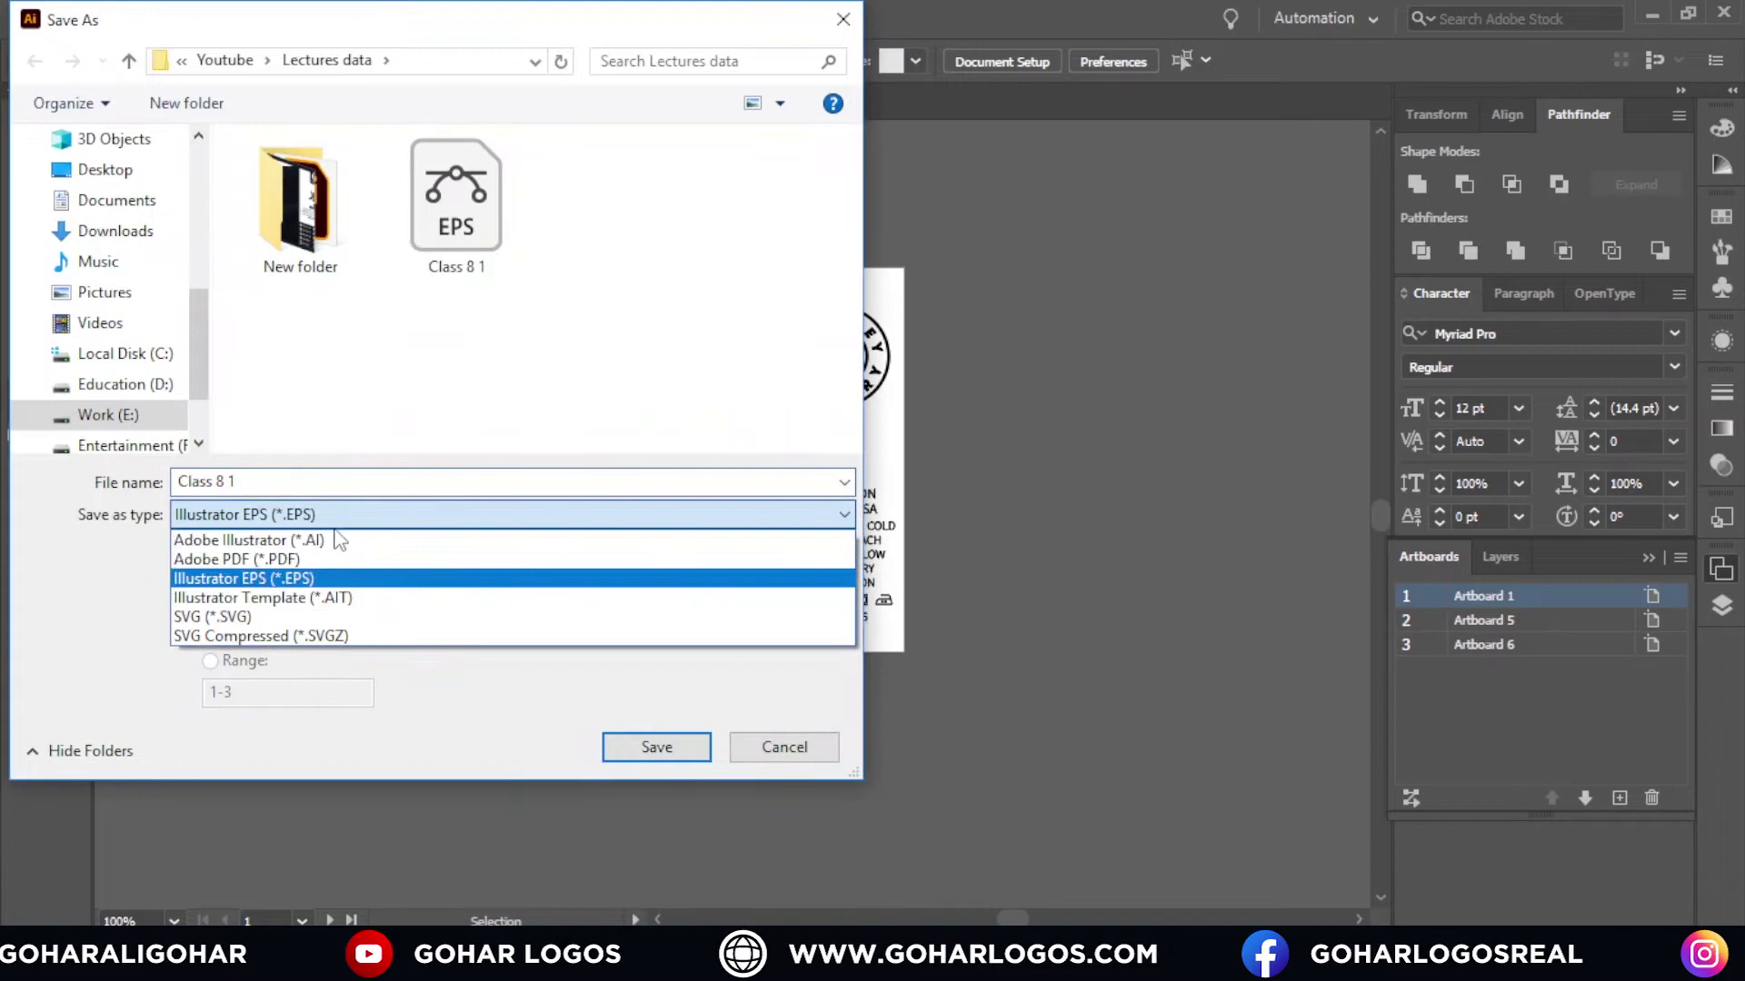
pyautogui.click(291, 560)
pyautogui.click(640, 758)
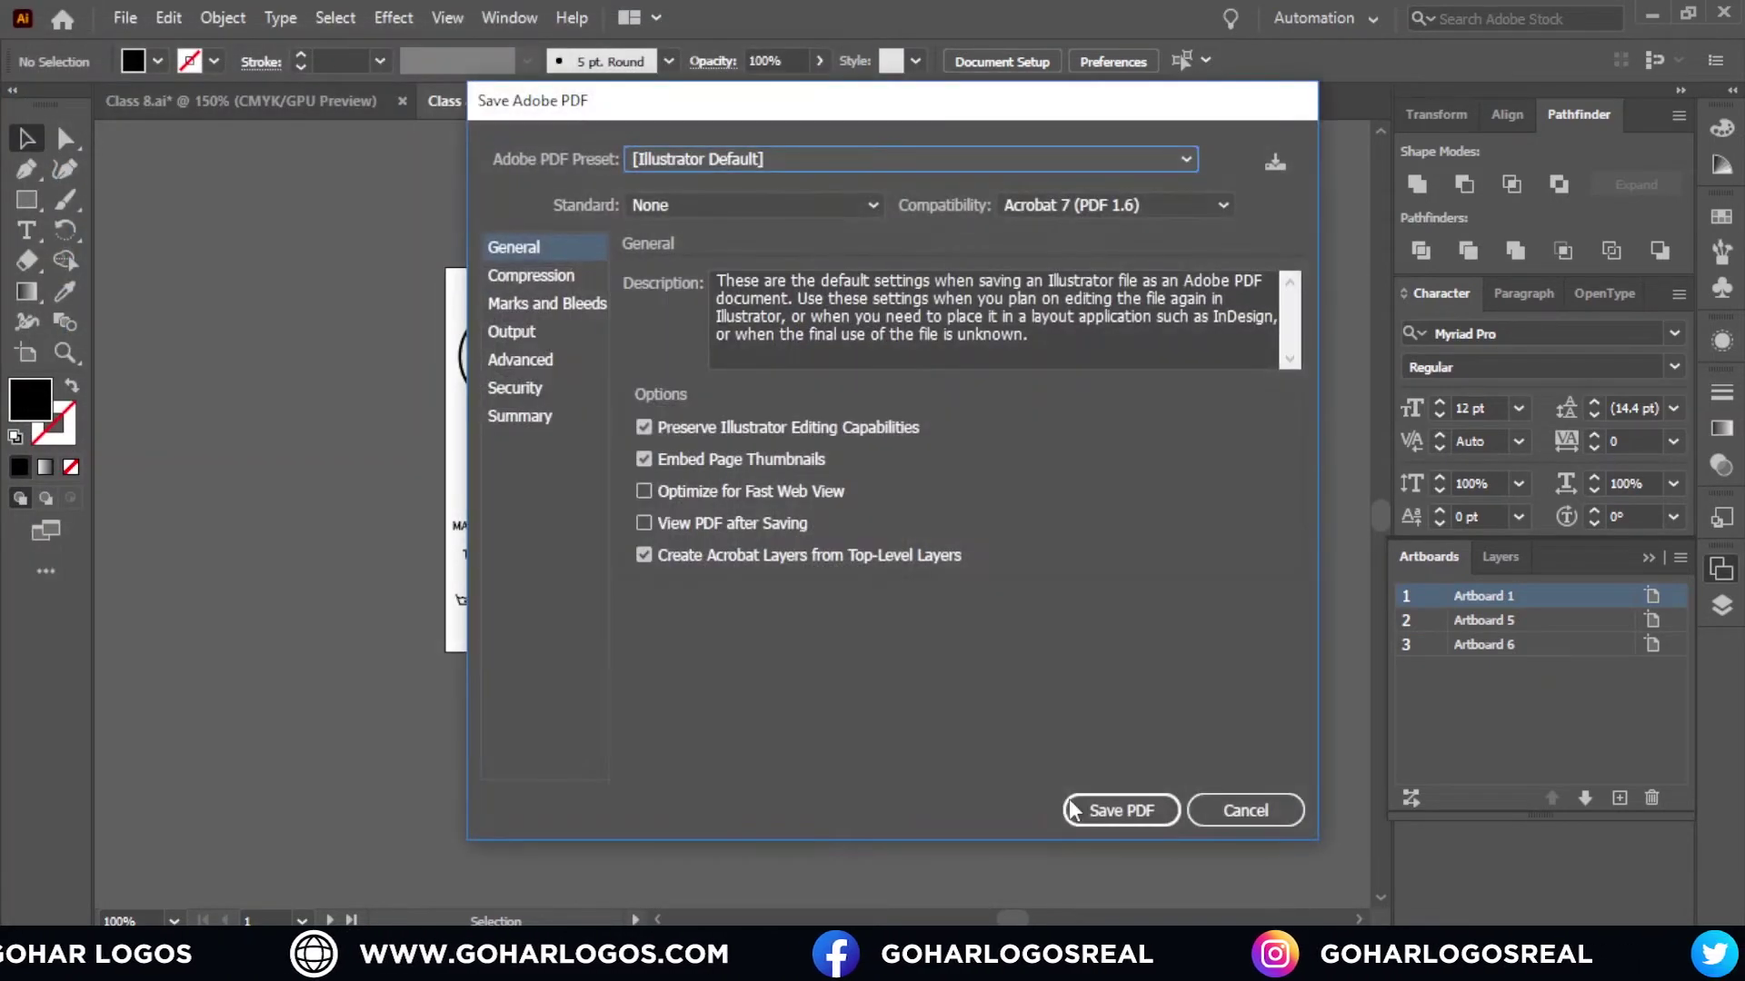
pyautogui.click(1118, 805)
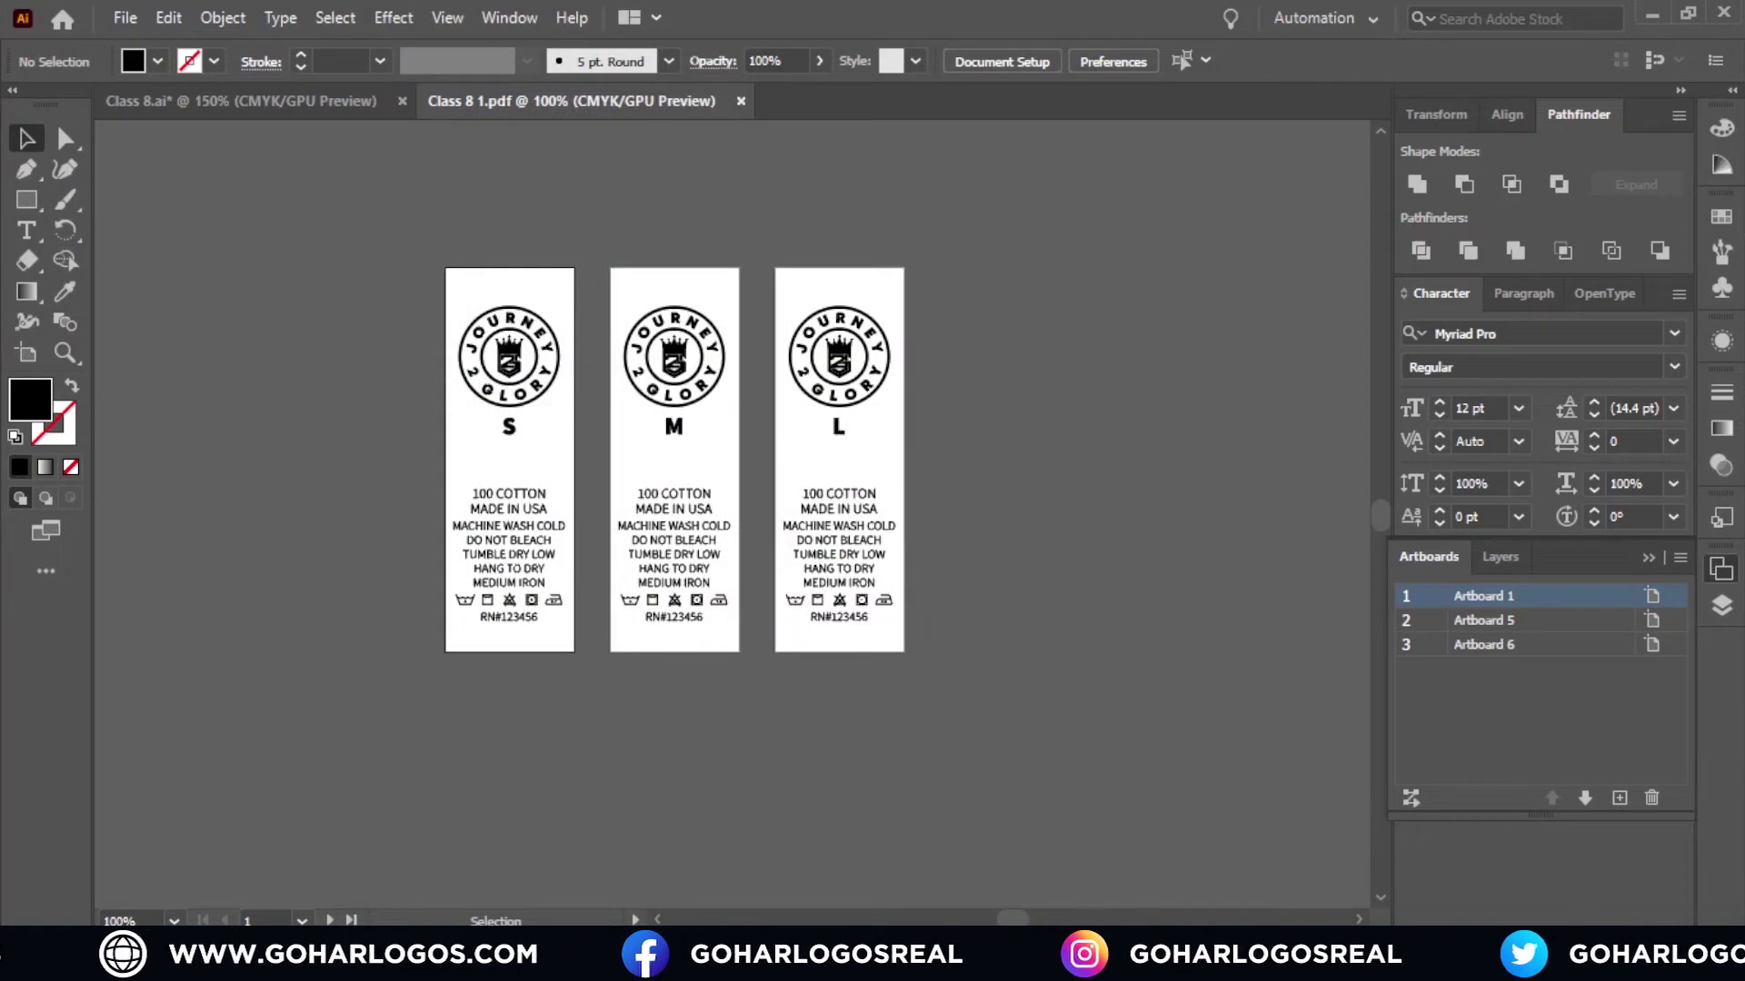
pyautogui.hotkey('alt', 'Tab')
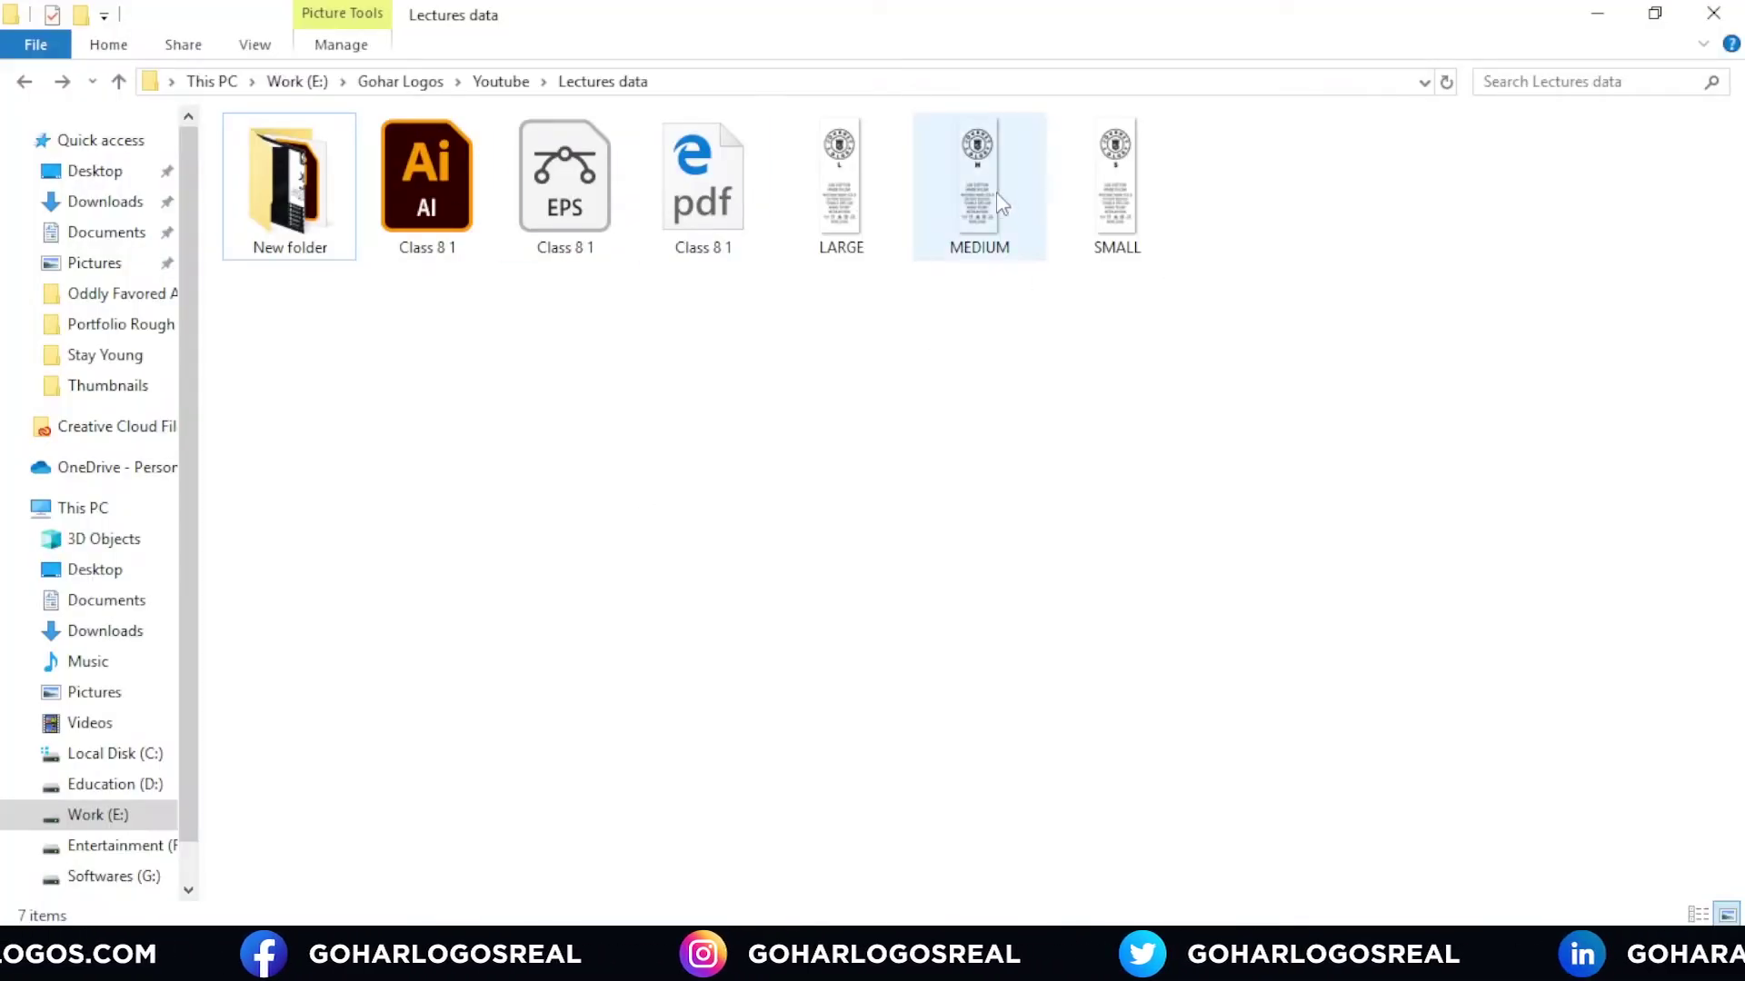
# Step: Review the S, M and L labels in Class 8 1.pdf in Illustrator and the label mockup 5234709.psd in Photoshop
pyautogui.moveTo(1001, 204)
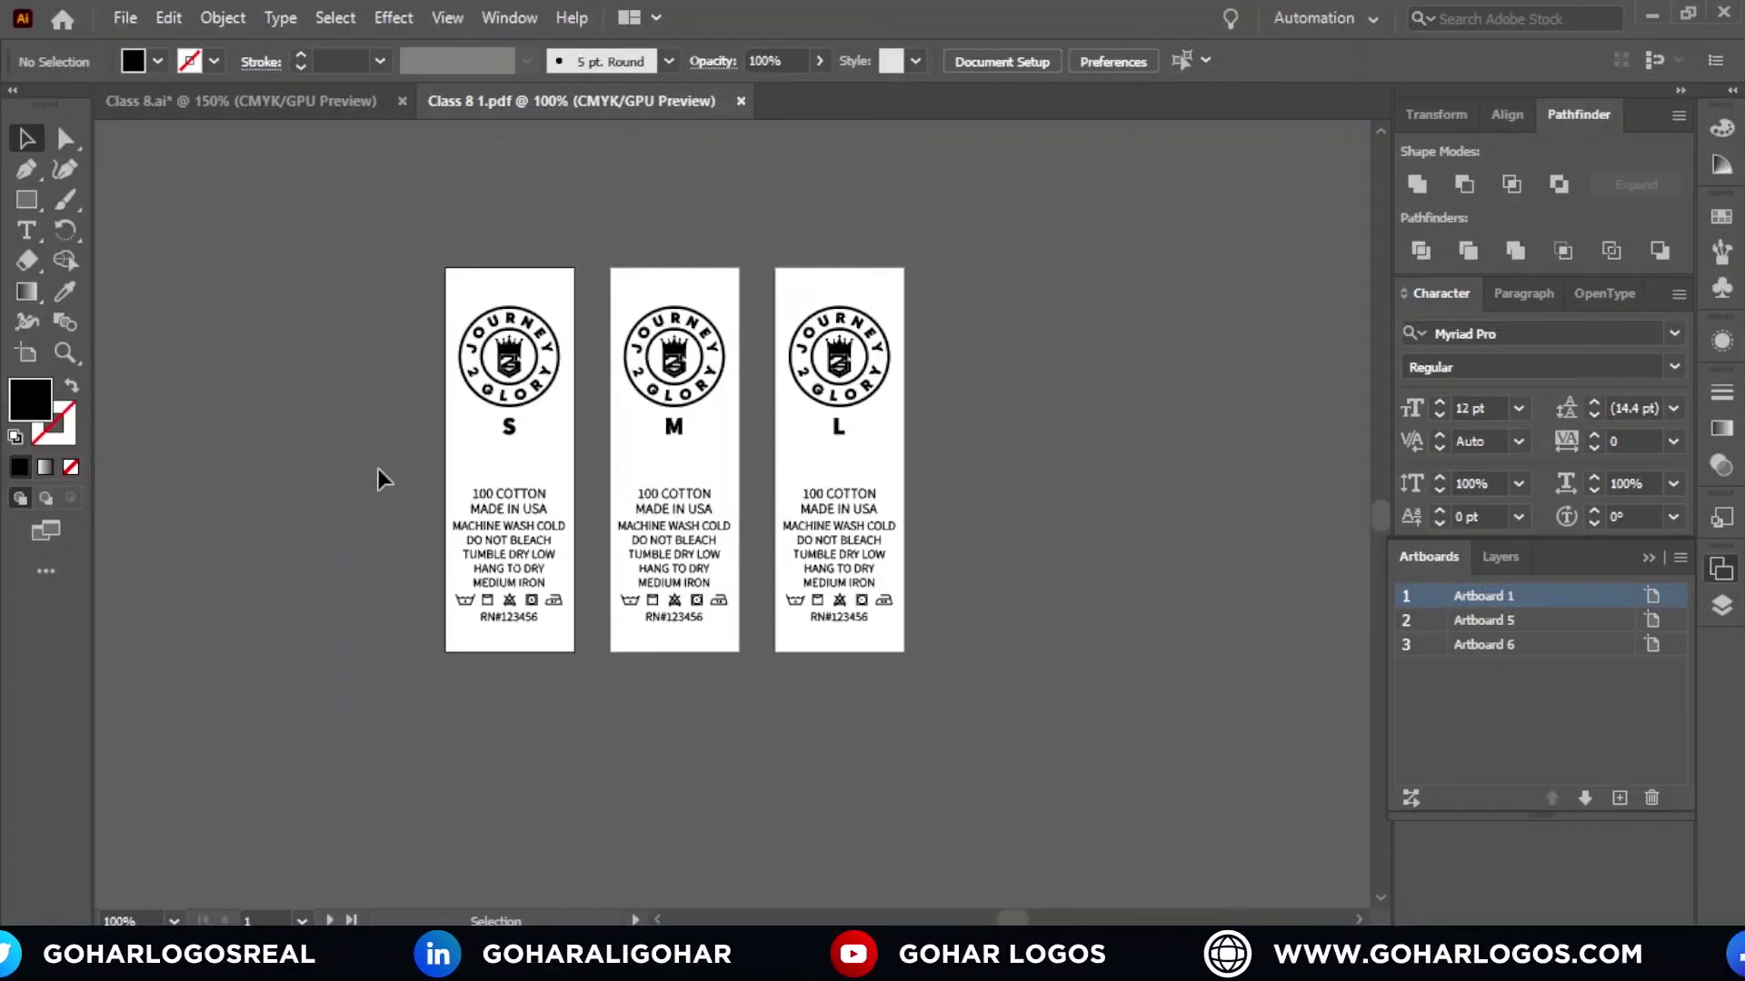
pyautogui.scroll(1, 361, 647)
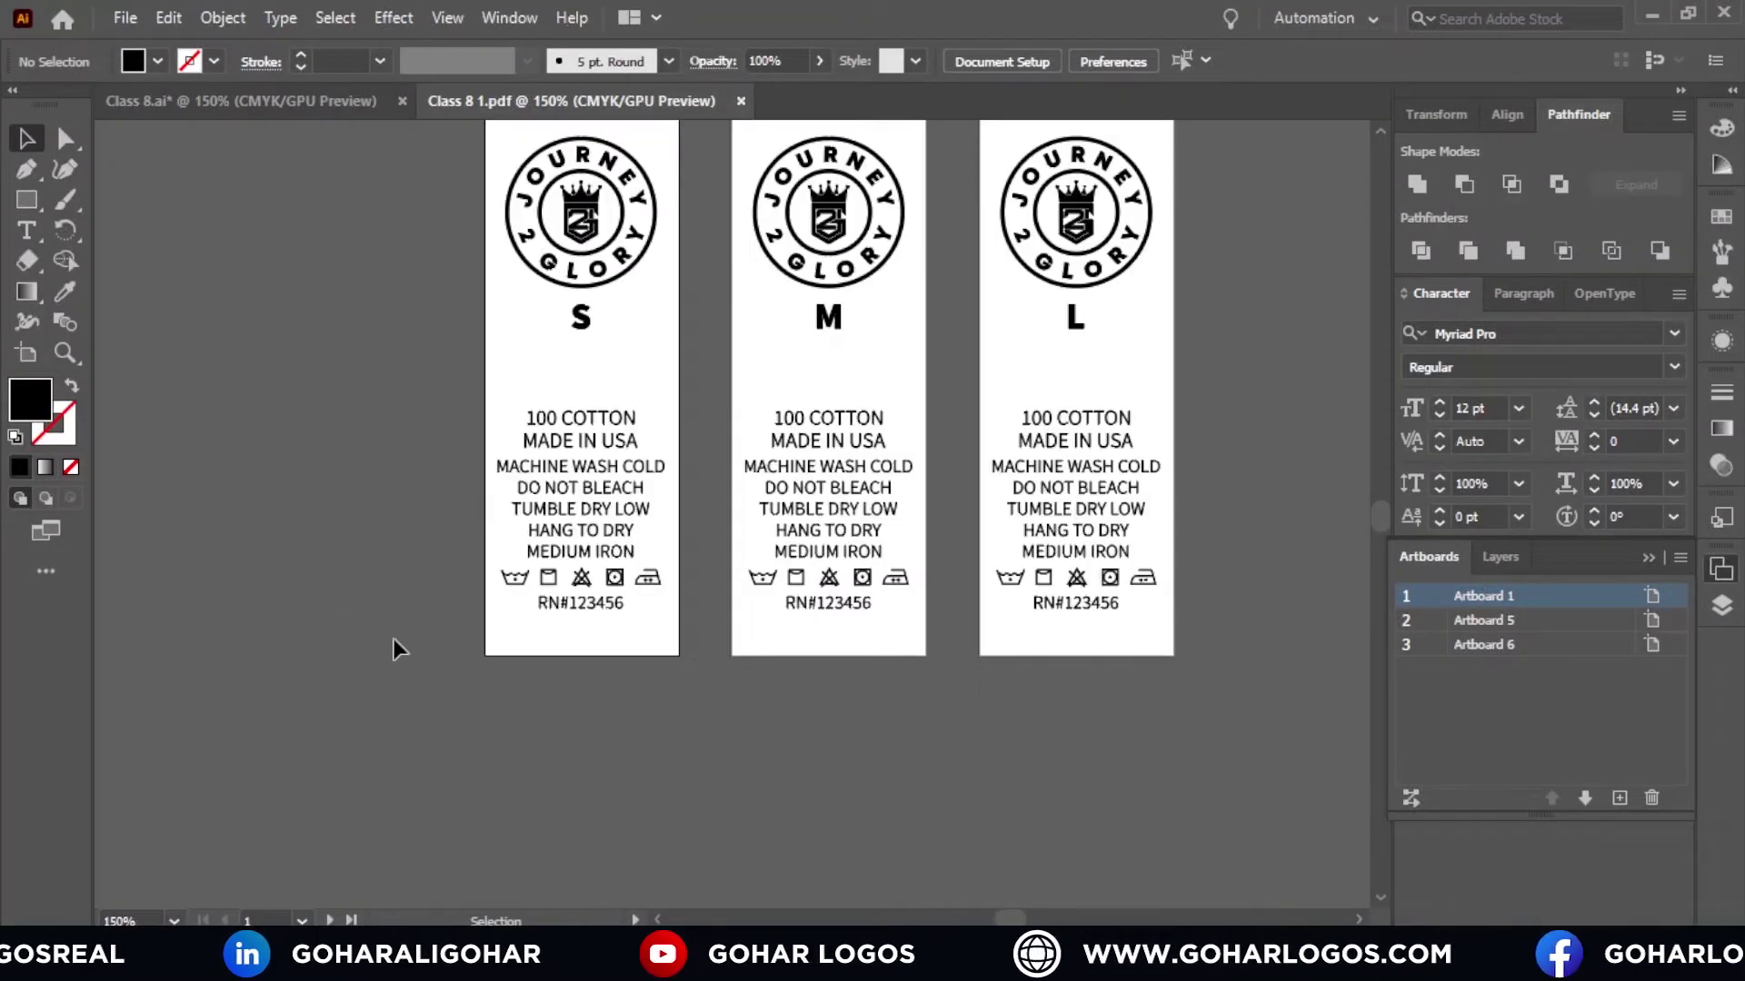
pyautogui.scroll(-1, 655, 381)
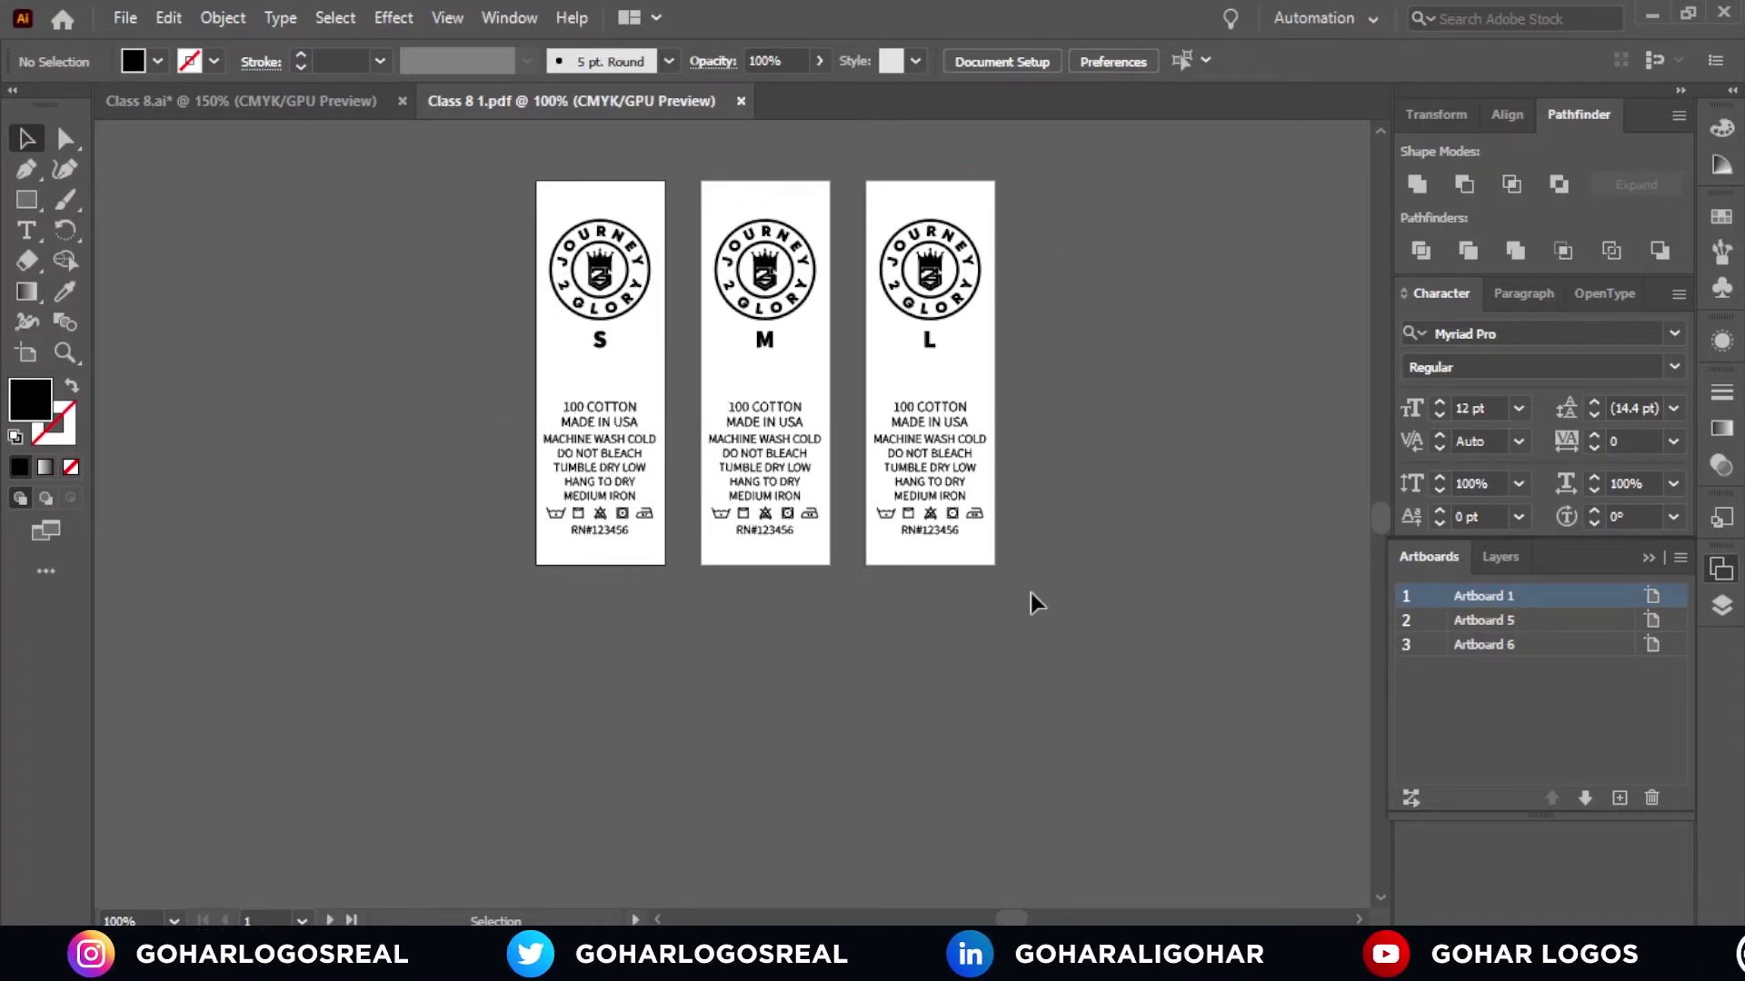
pyautogui.click(505, 705)
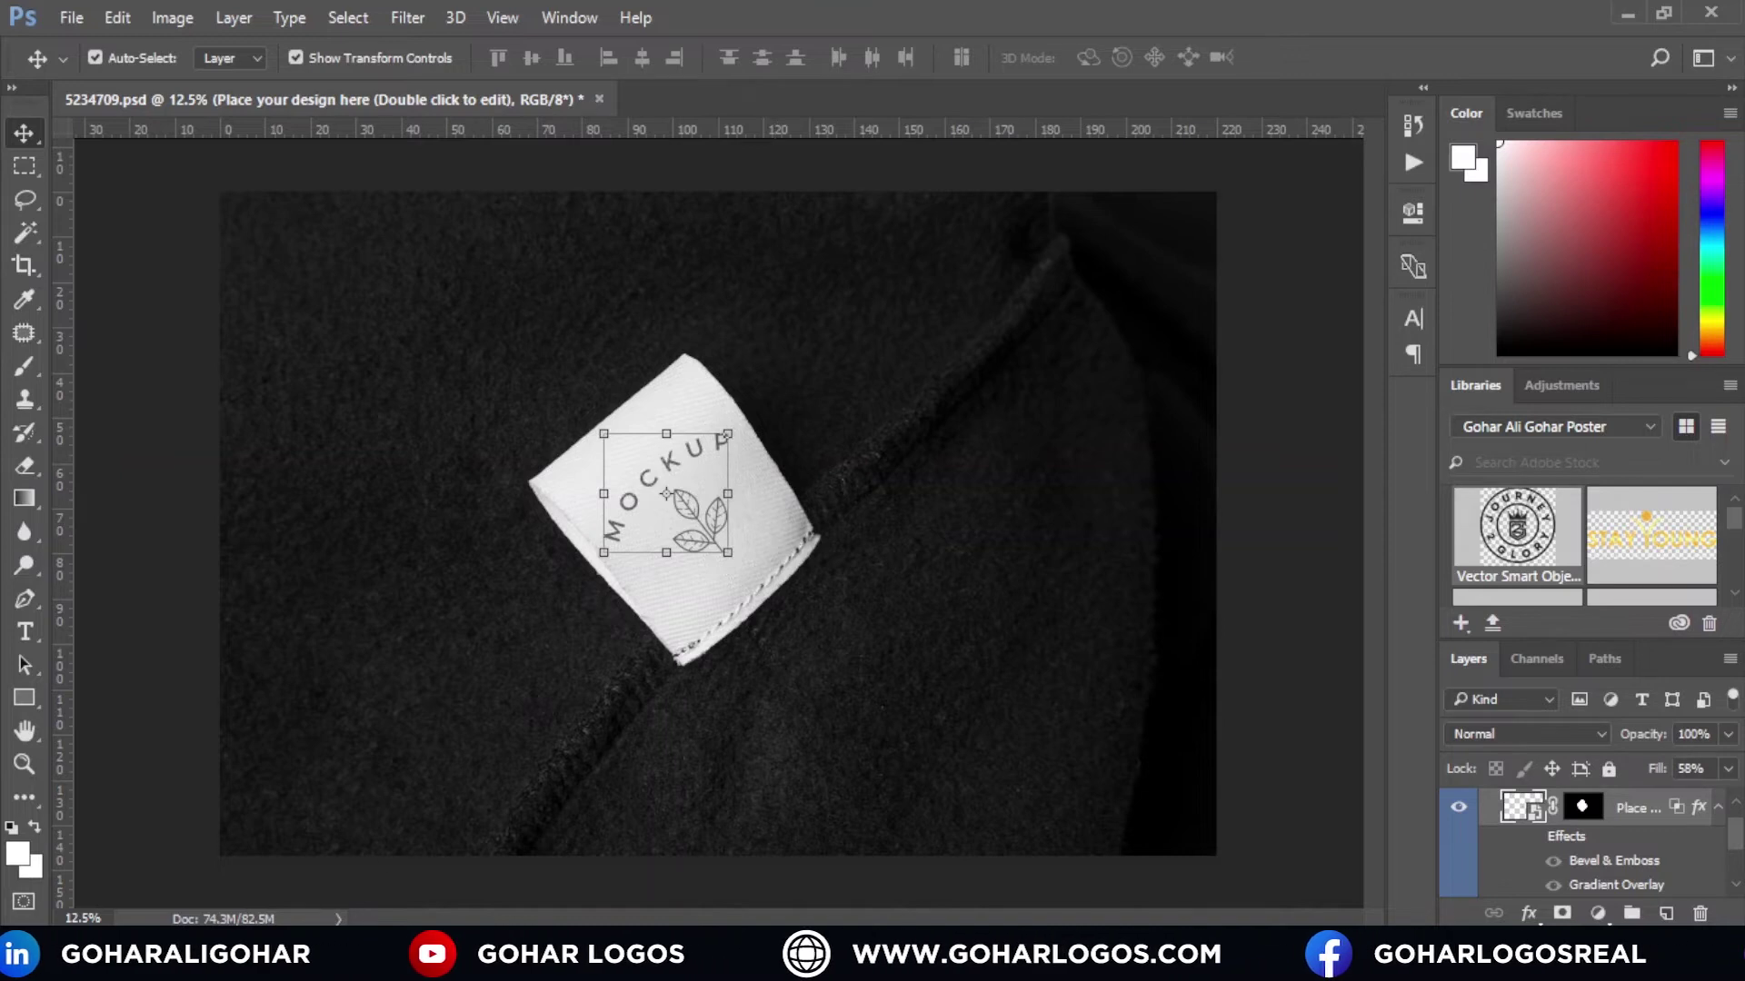
pyautogui.click(291, 818)
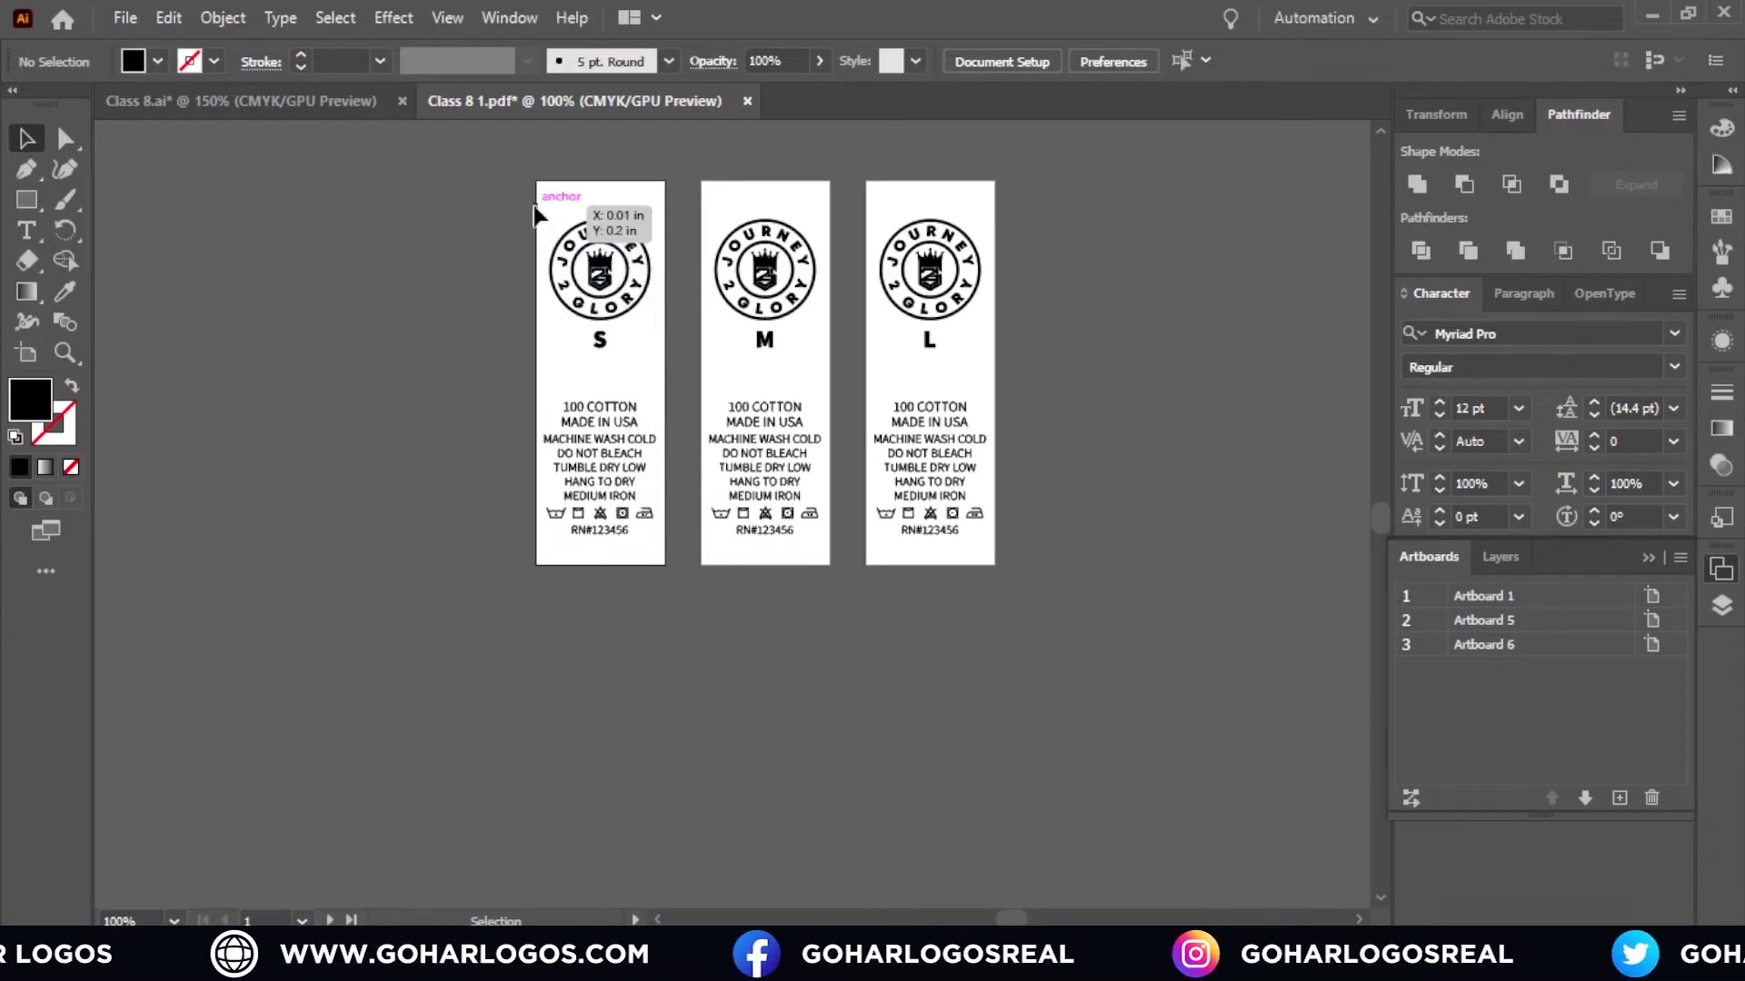
# Step: Copy the round logo together with the size letter S from the small label in Illustrator, and switch to the Photoshop mockup
pyautogui.click(641, 314)
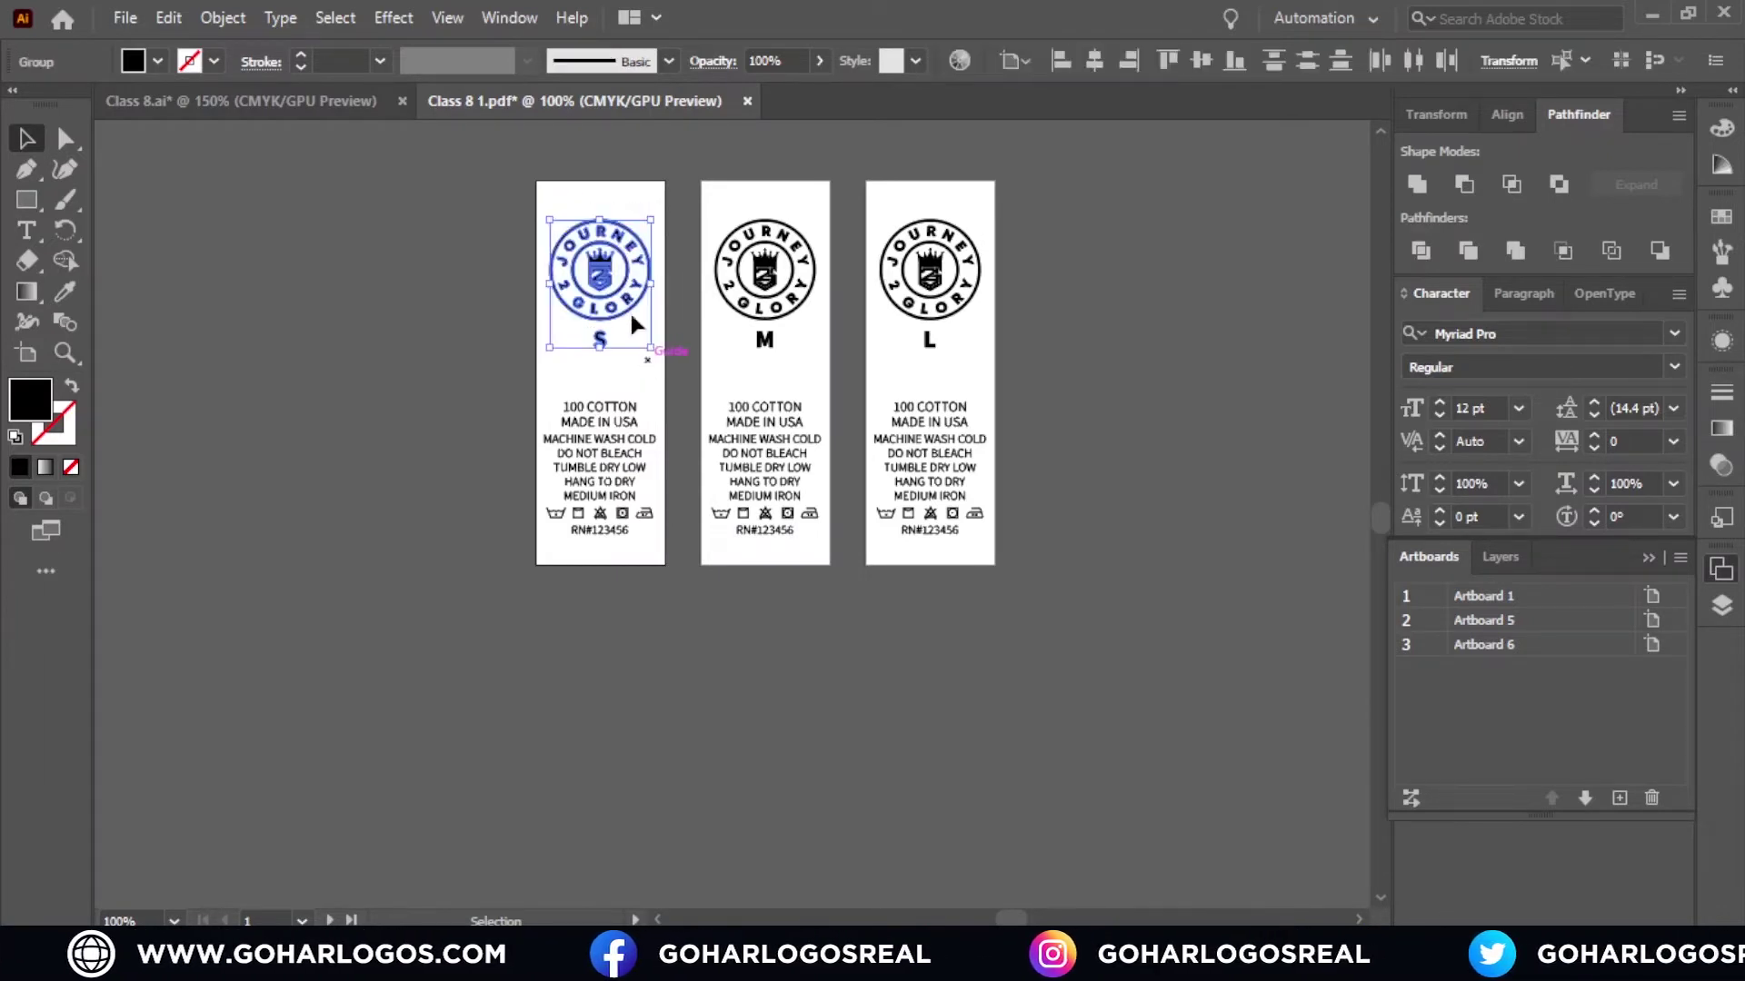
pyautogui.rightClick(599, 269)
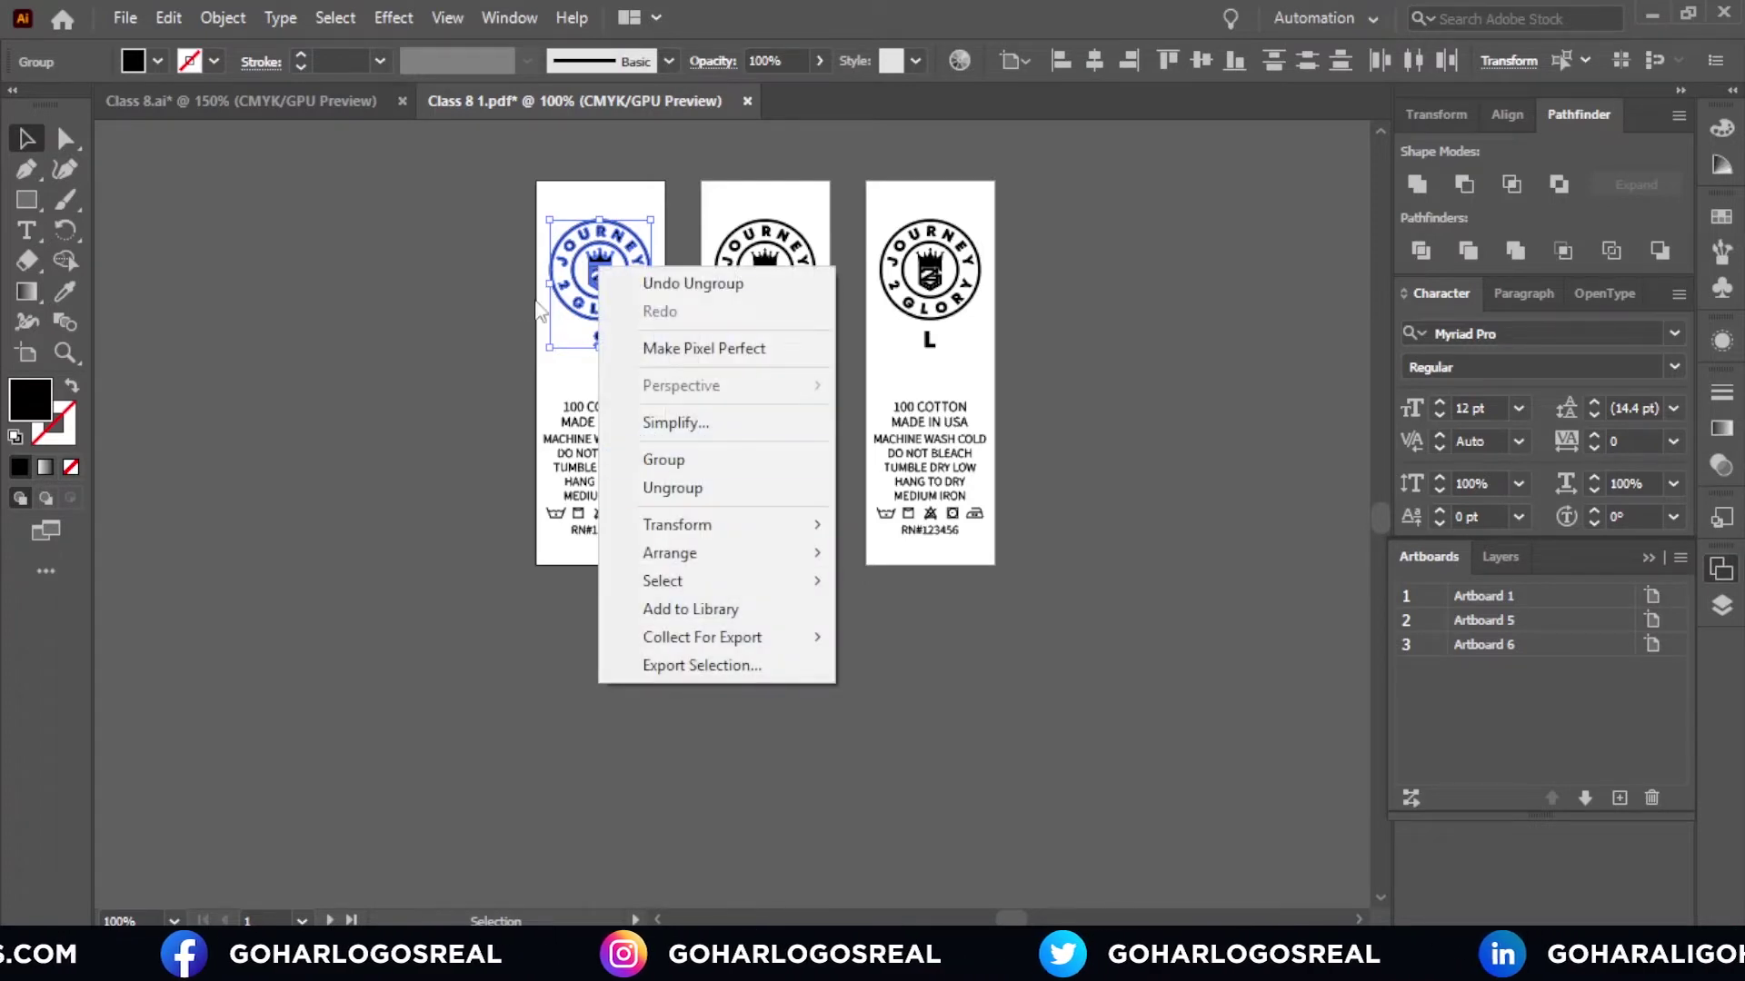
pyautogui.click(543, 200)
pyautogui.moveTo(543, 200); pyautogui.dragTo(636, 368)
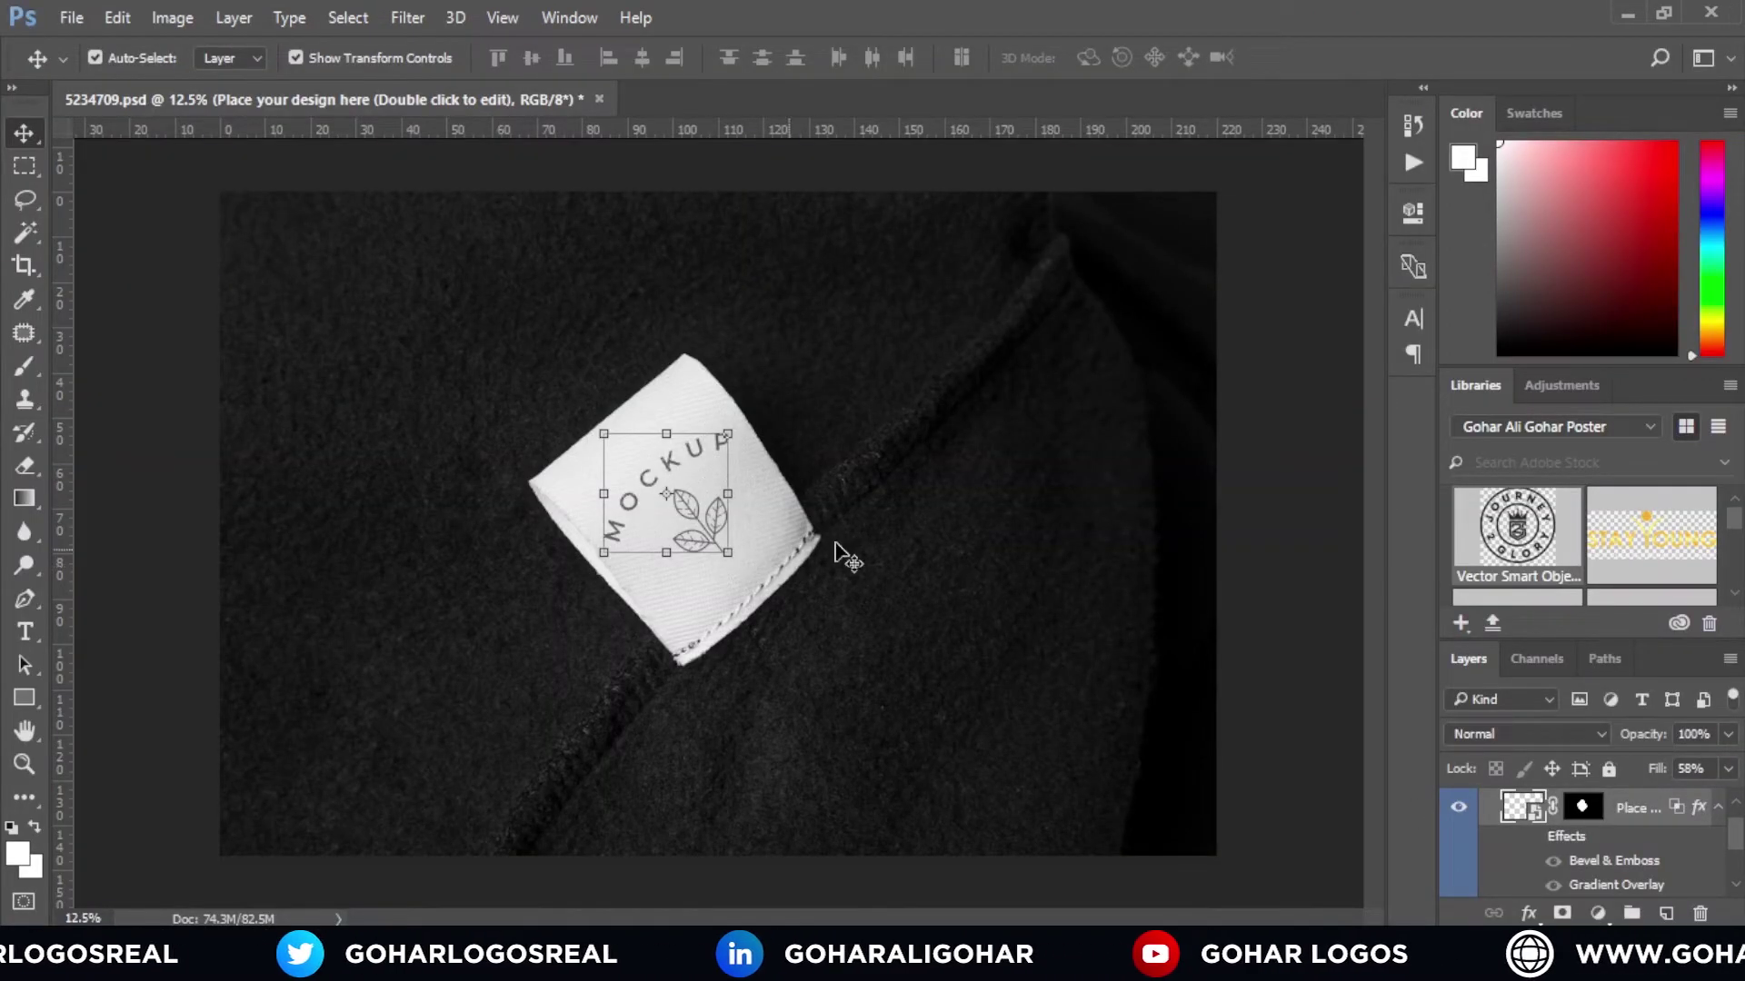
# Step: Open the mockup's Place your design here smart object, paste the logo with the S as a Smart Object, and enlarge it to about 1400%
pyautogui.doubleClick(1534, 811)
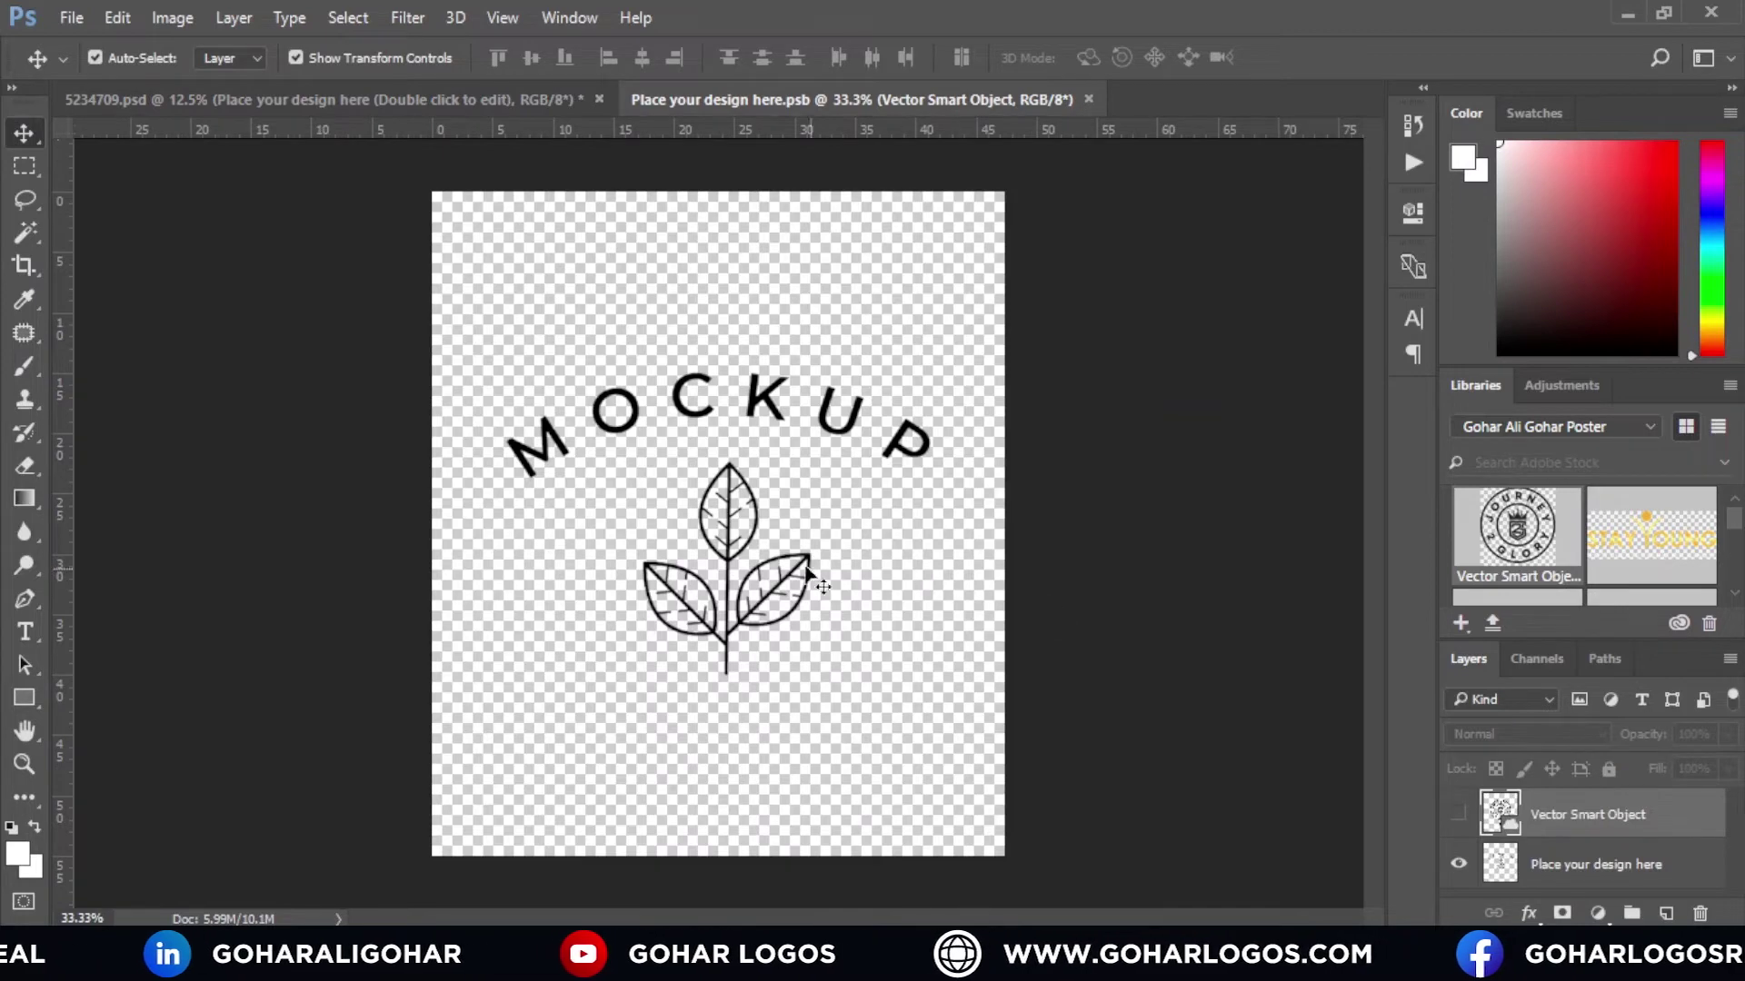
pyautogui.click(886, 541)
pyautogui.hotkey('ctrl', 'v')
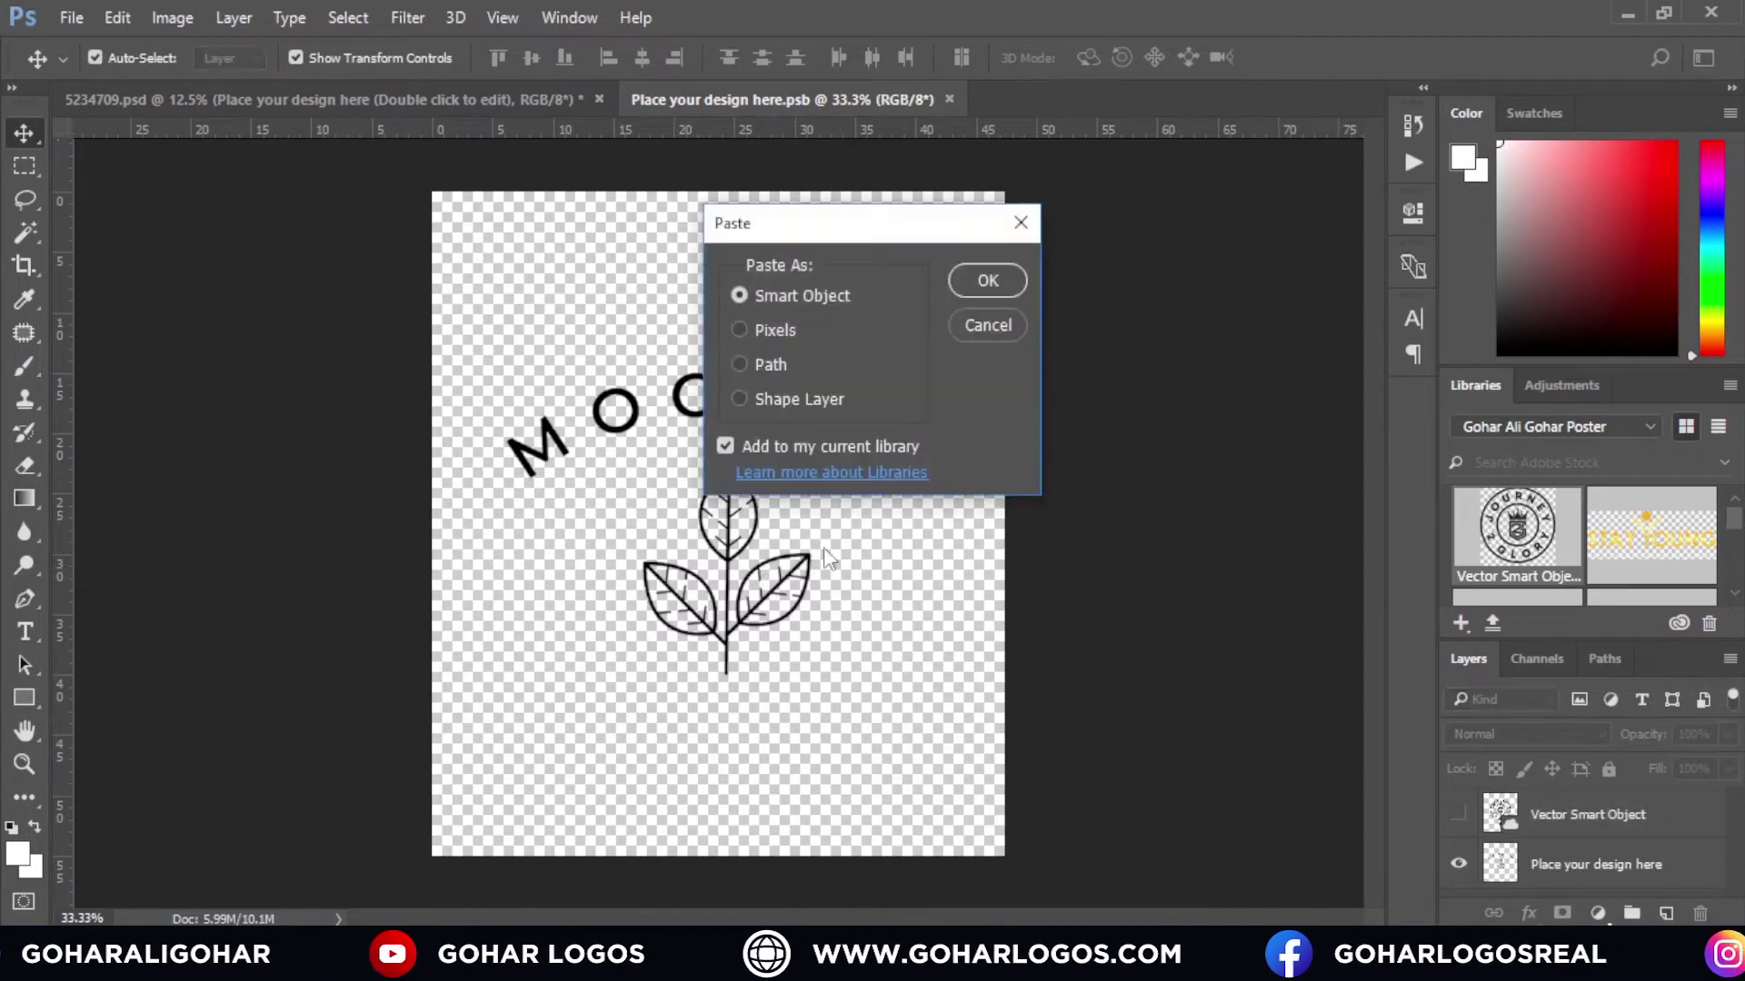
pyautogui.click(987, 282)
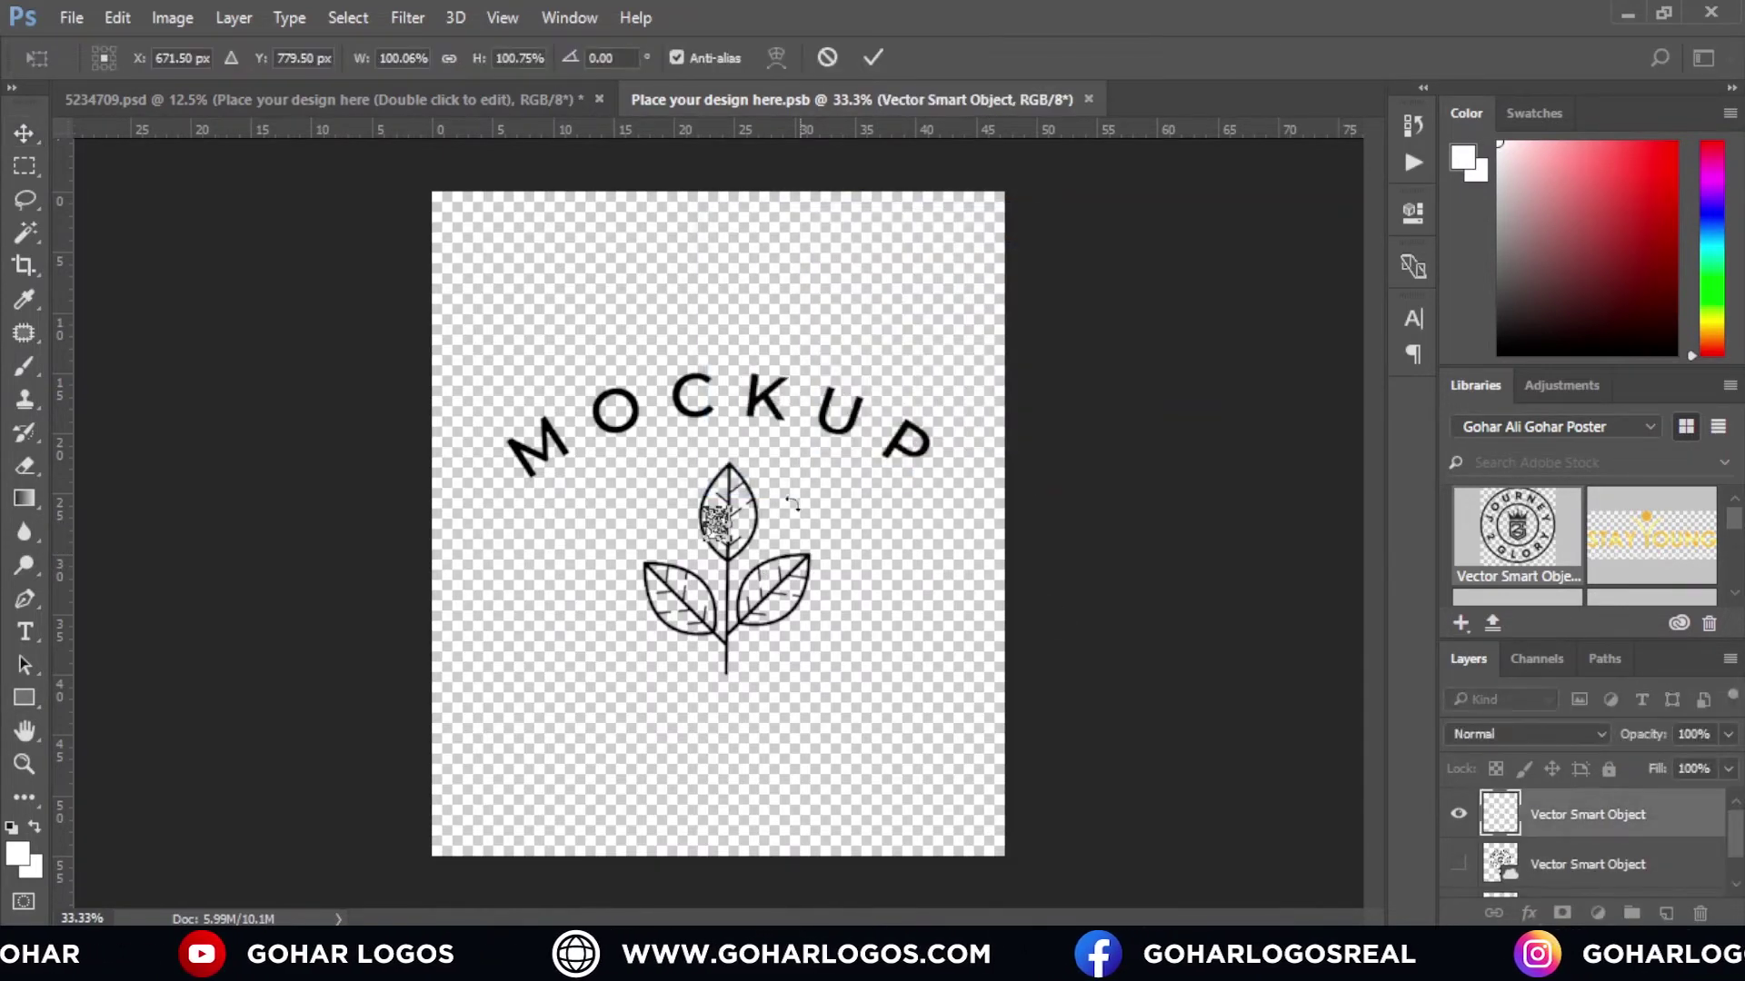
pyautogui.moveTo(743, 550); pyautogui.dragTo(913, 737)
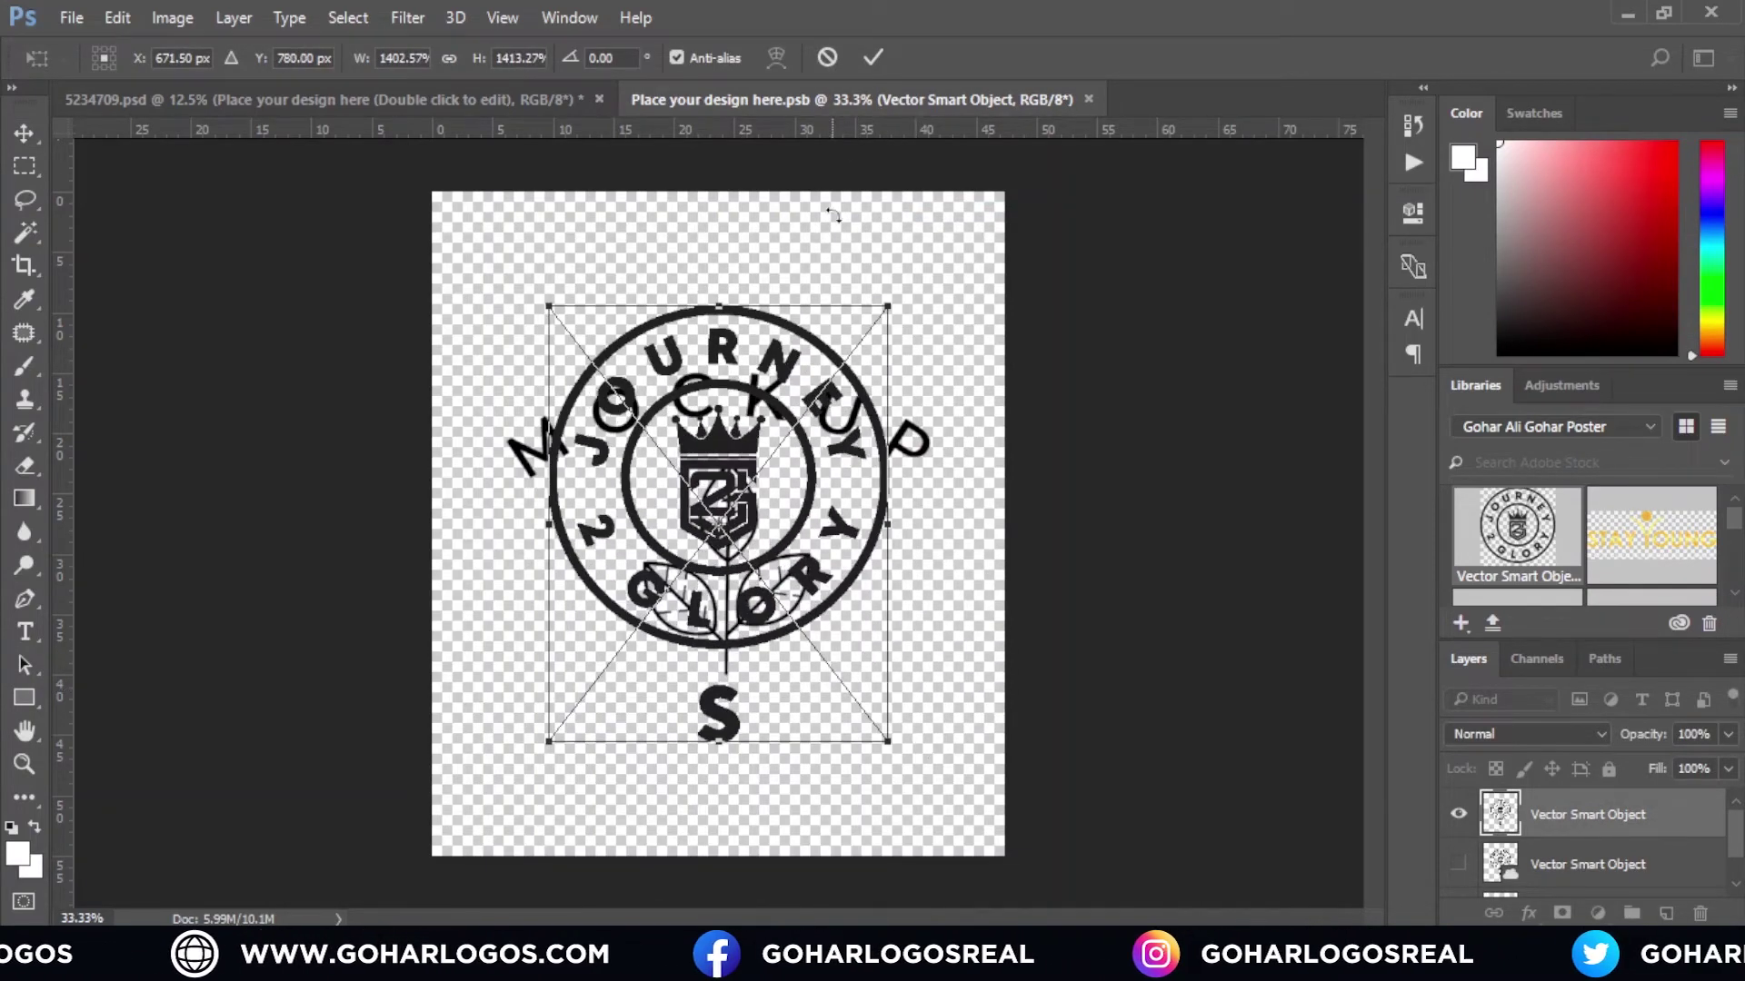
pyautogui.click(883, 65)
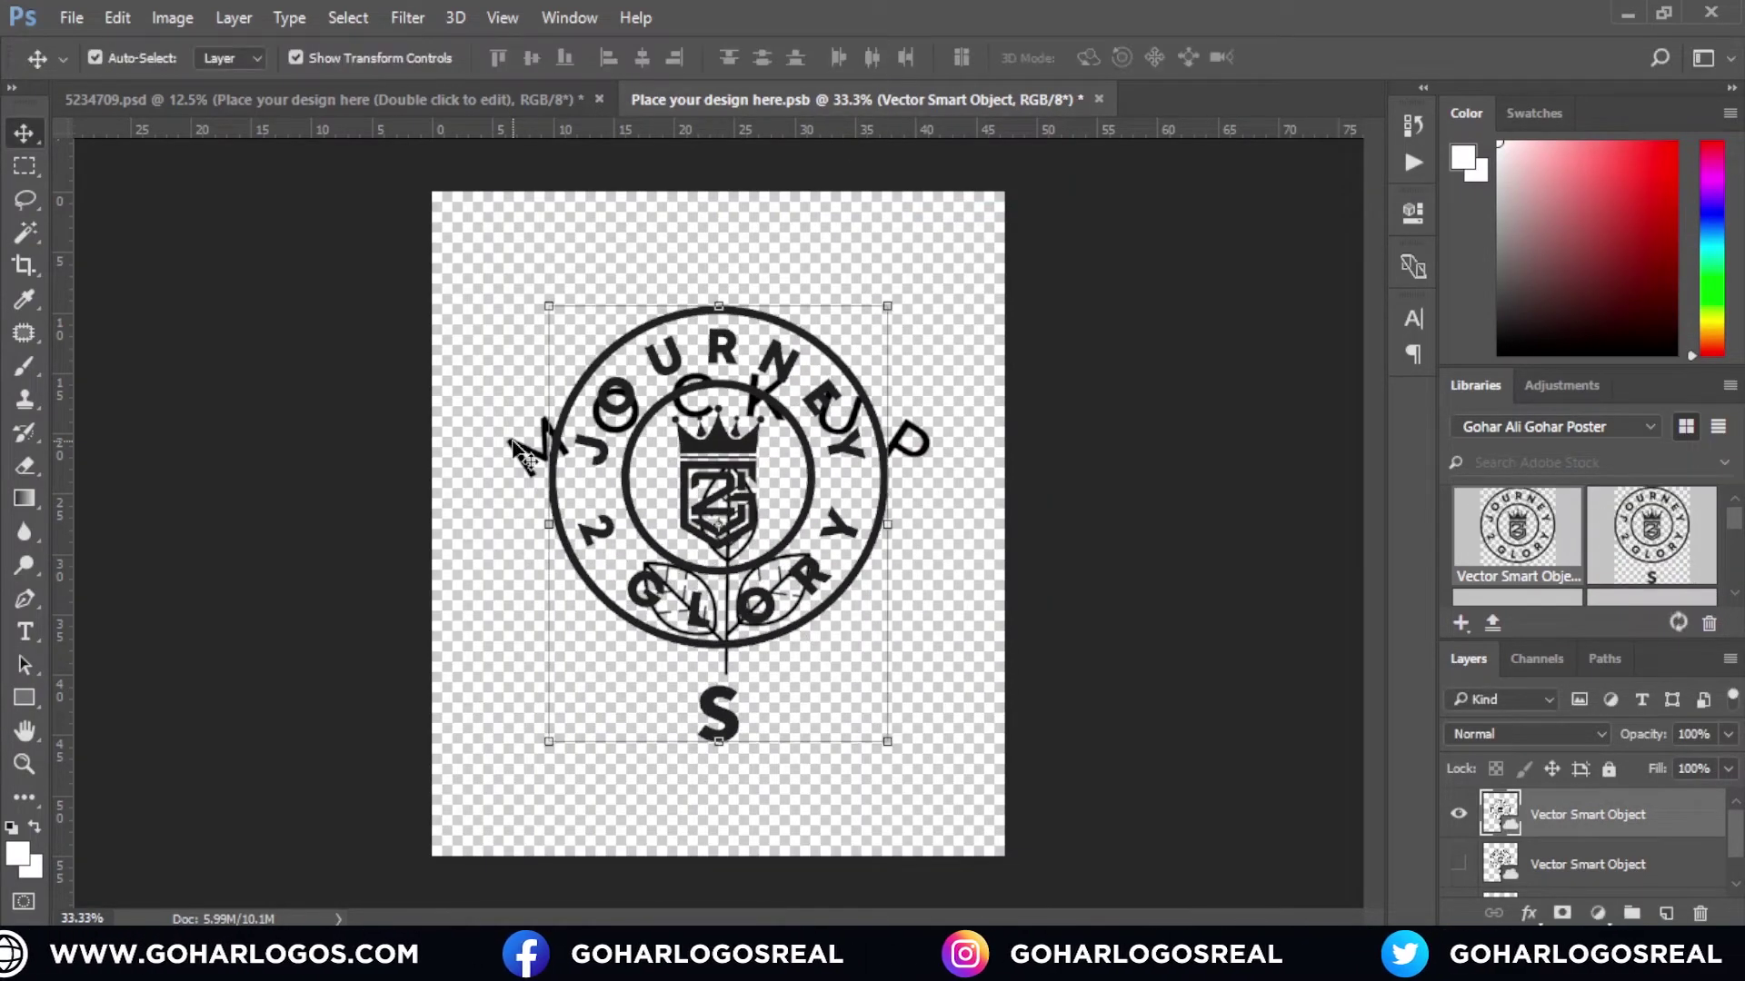
# Step: Hide the original MOCKUP leaf artwork layer, and close the smart object document with its changes saved
pyautogui.scroll(-1, 1483, 865)
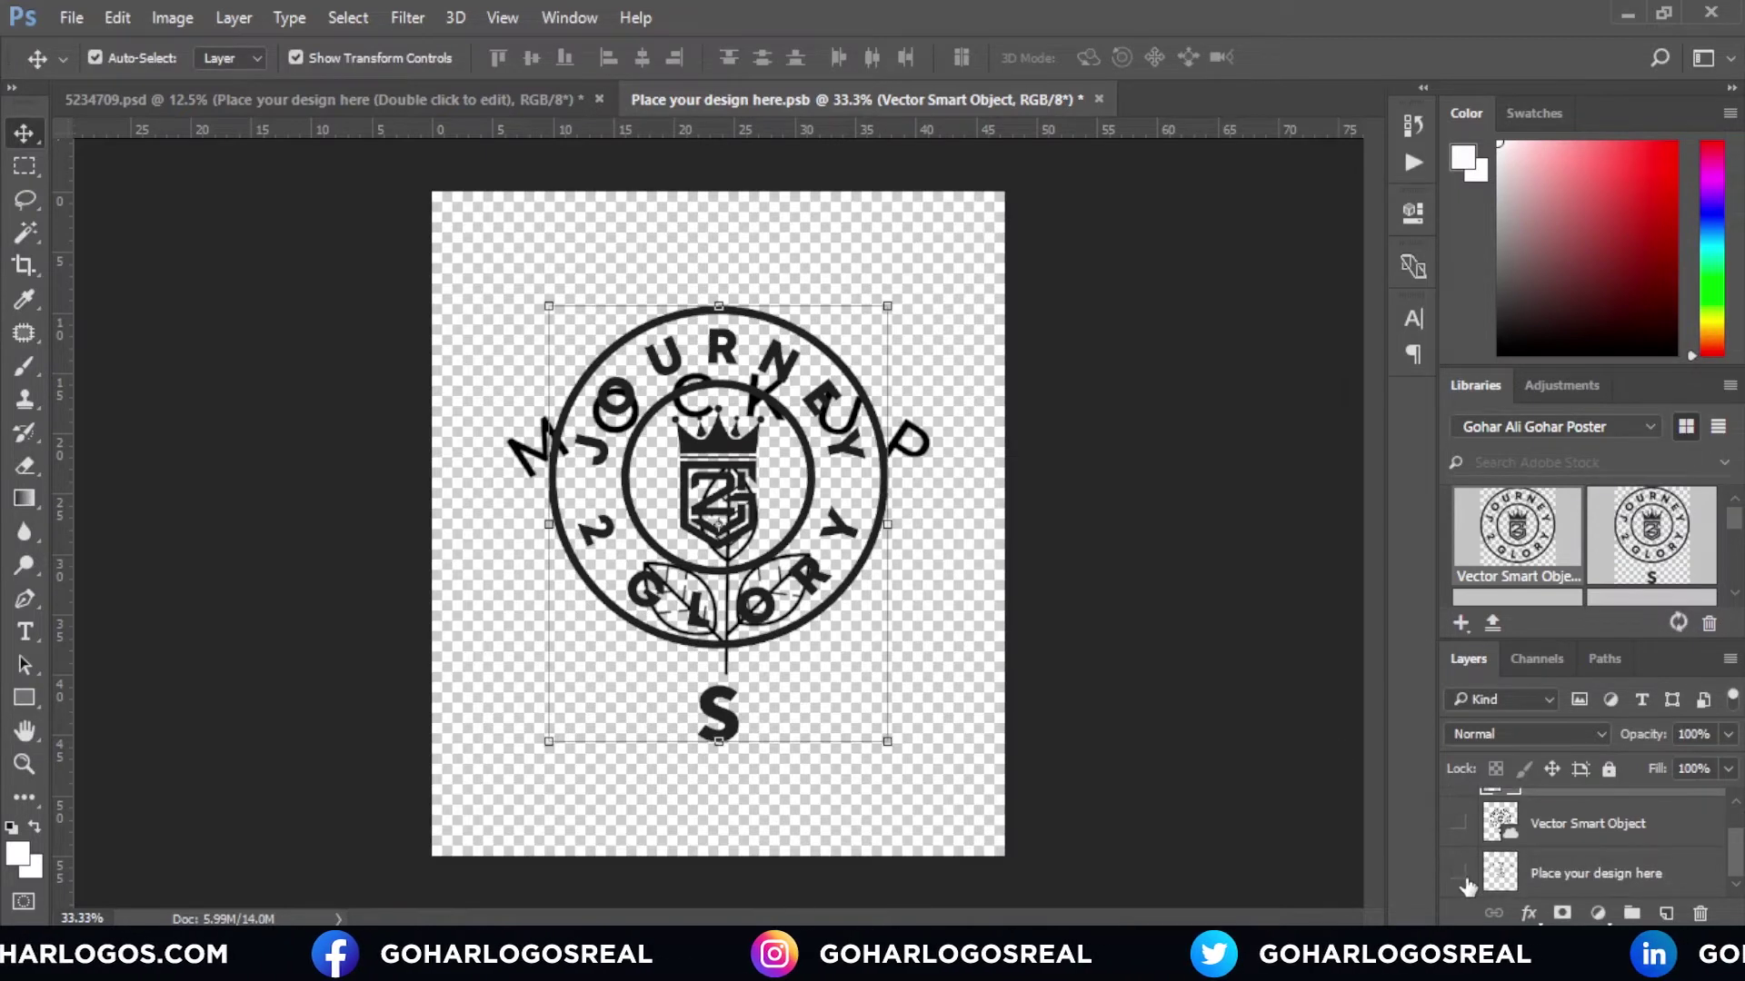
pyautogui.click(1463, 874)
pyautogui.click(1198, 545)
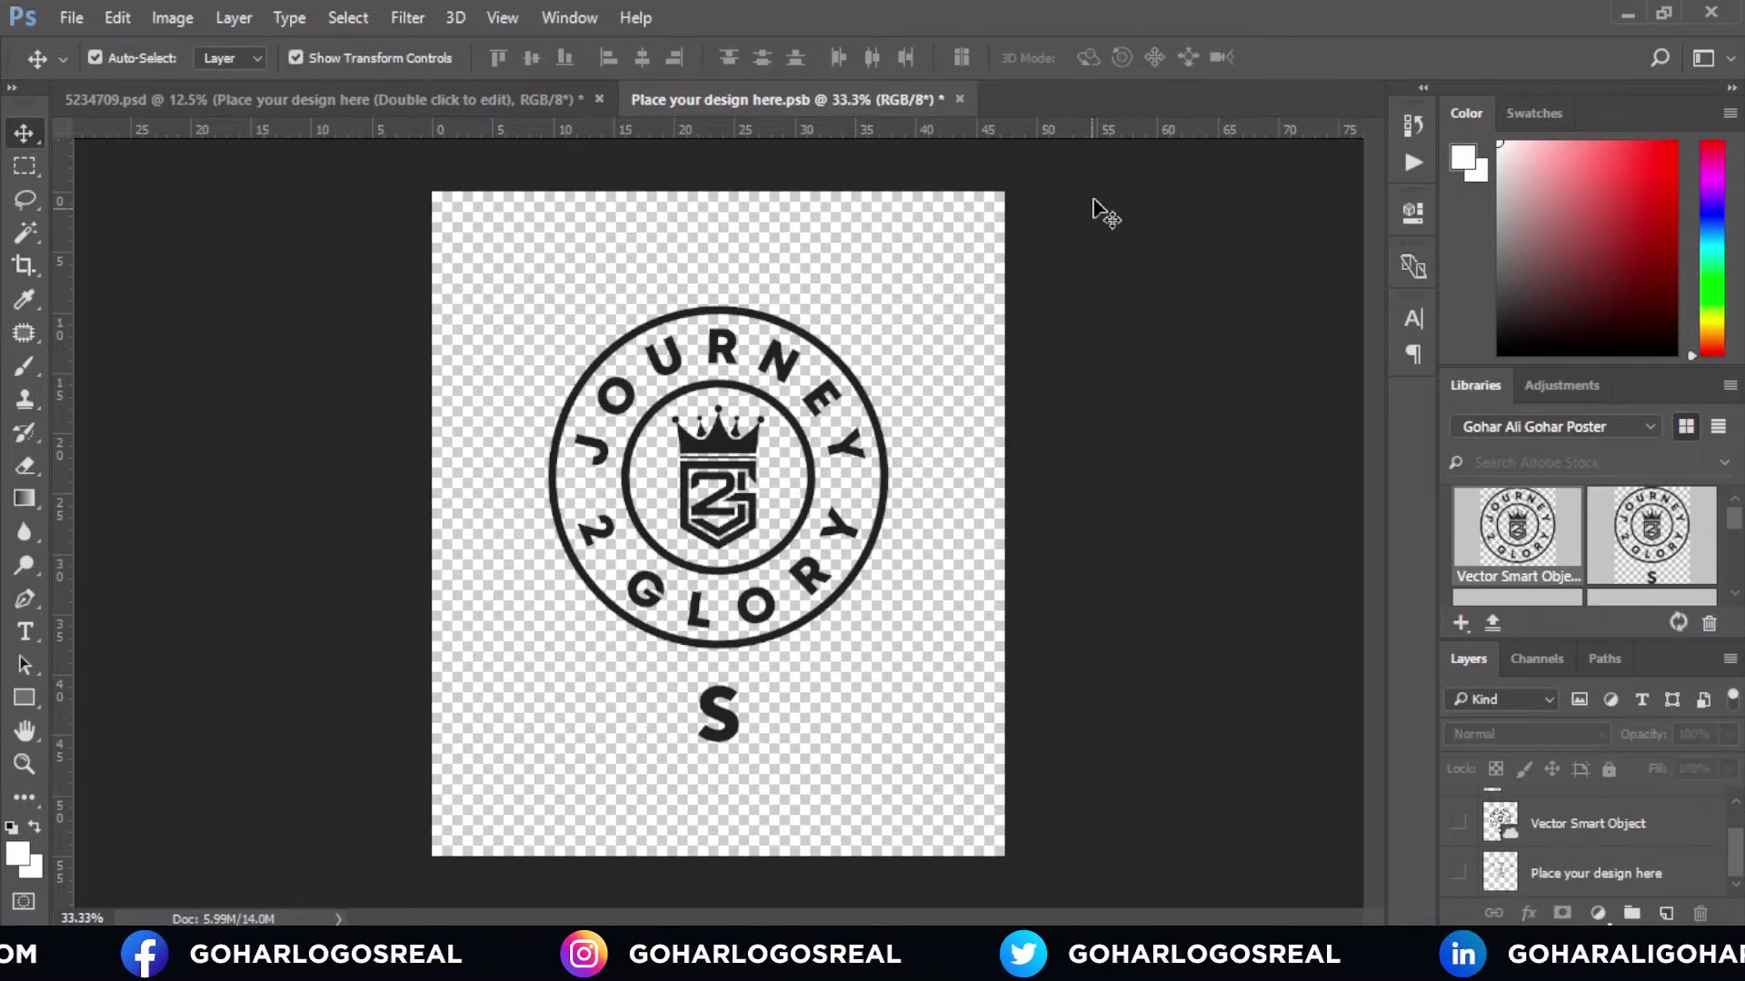
pyautogui.click(959, 98)
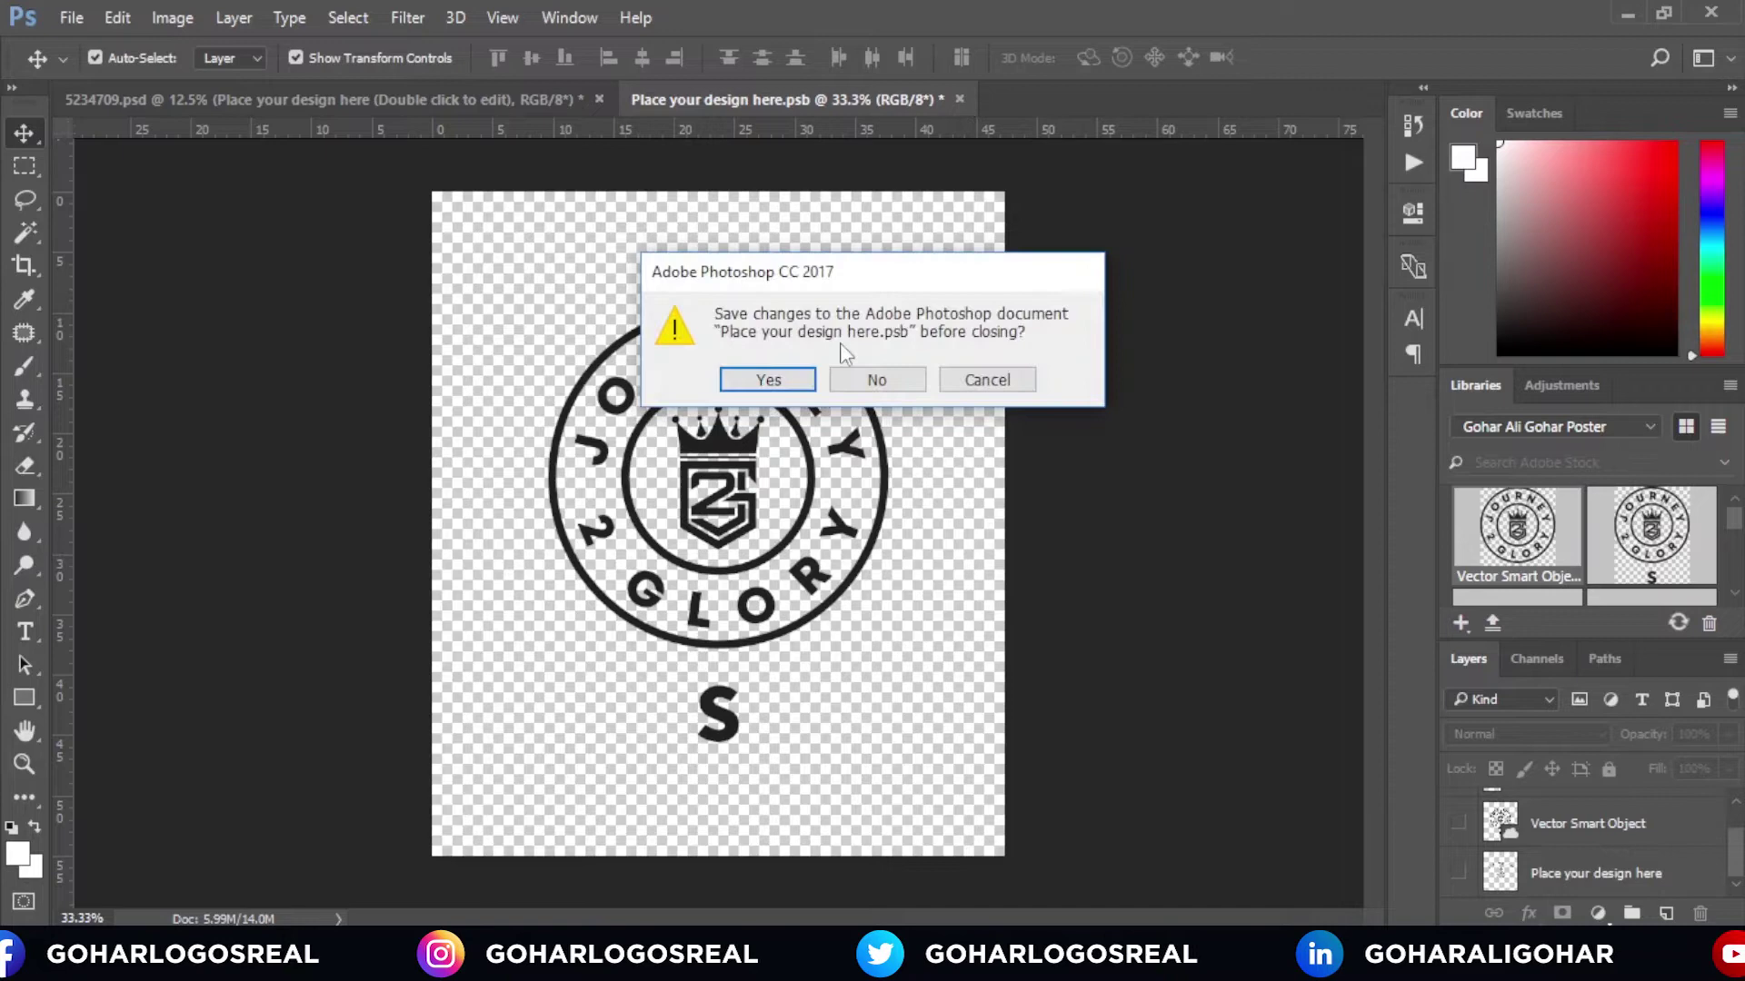
pyautogui.click(775, 384)
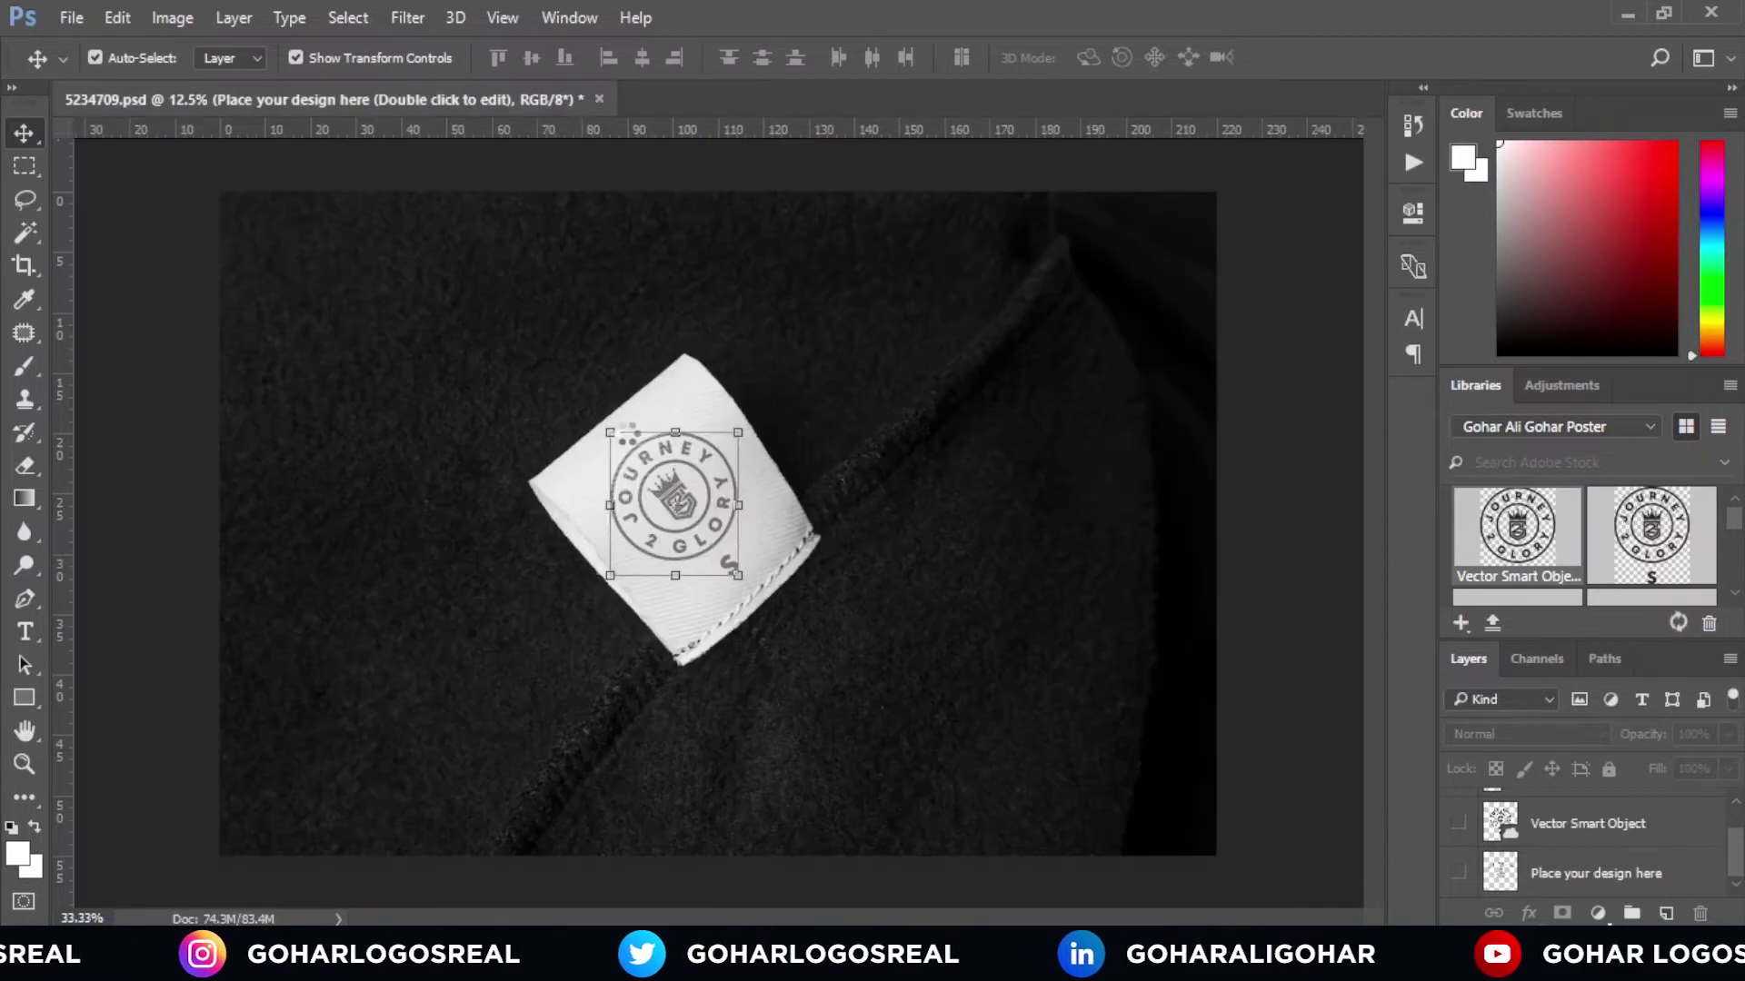
# Step: Inspect the logo on the mockup's fabric label, and start saving a copy of the mockup in JPEG format
pyautogui.scroll(5, 675, 536)
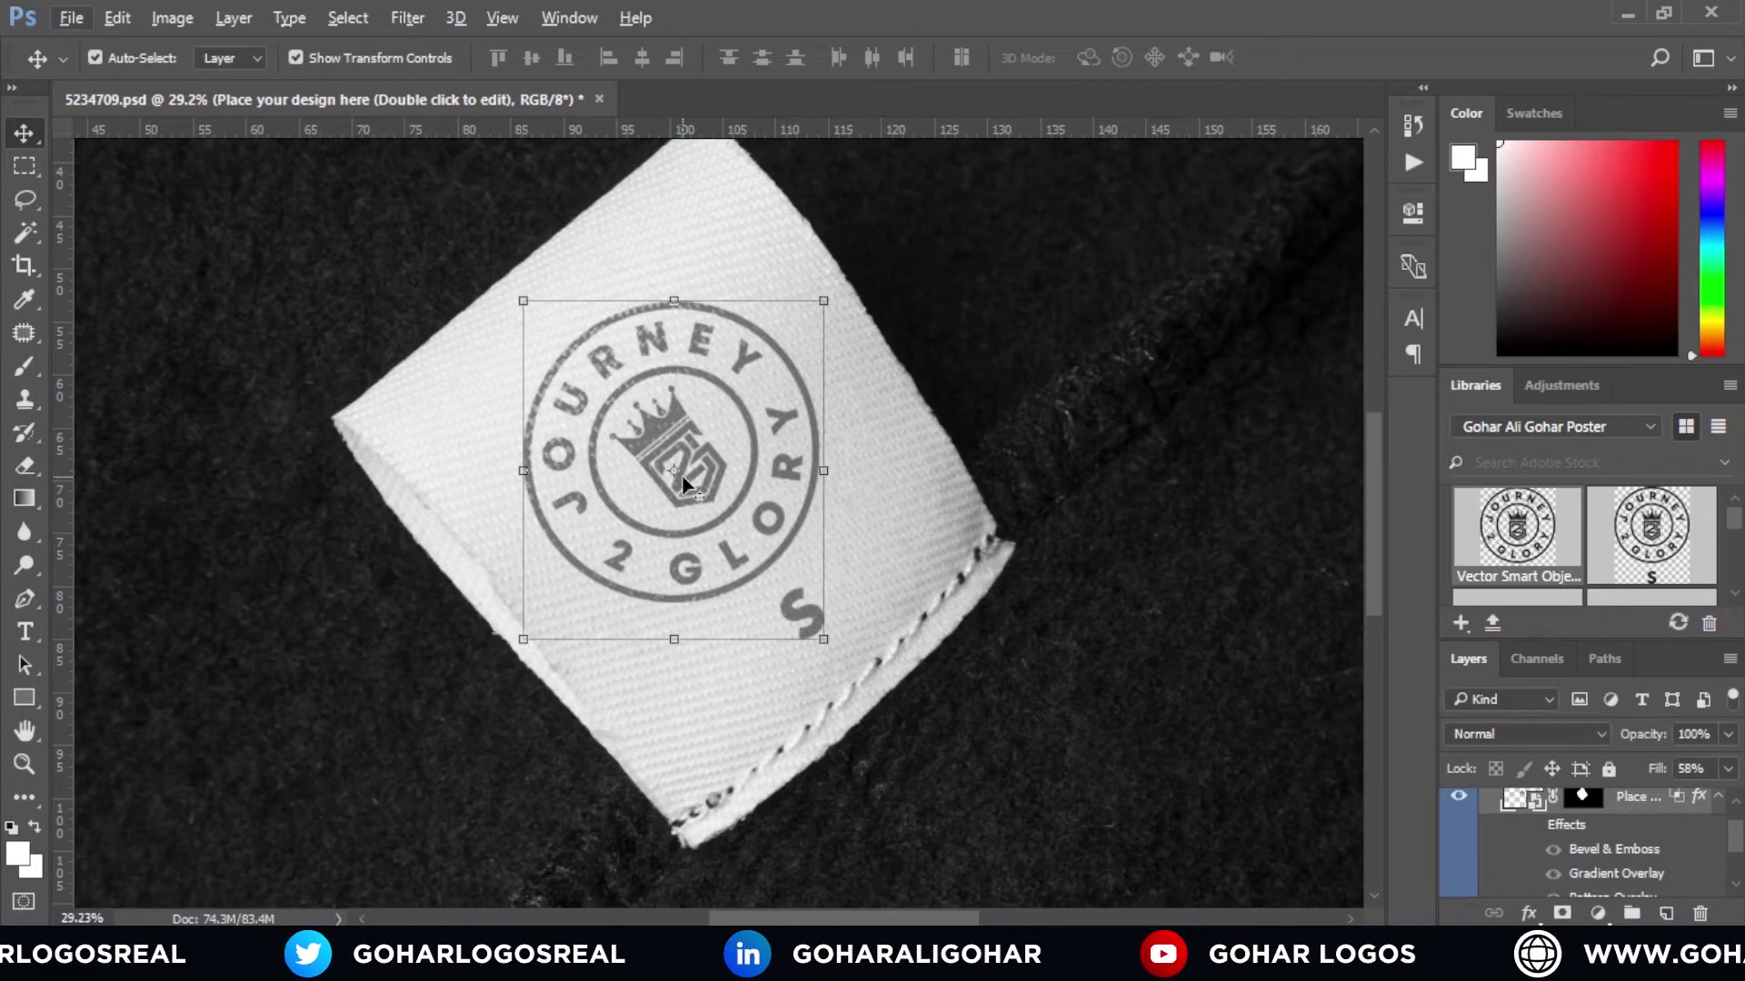
pyautogui.scroll(-4, 683, 483)
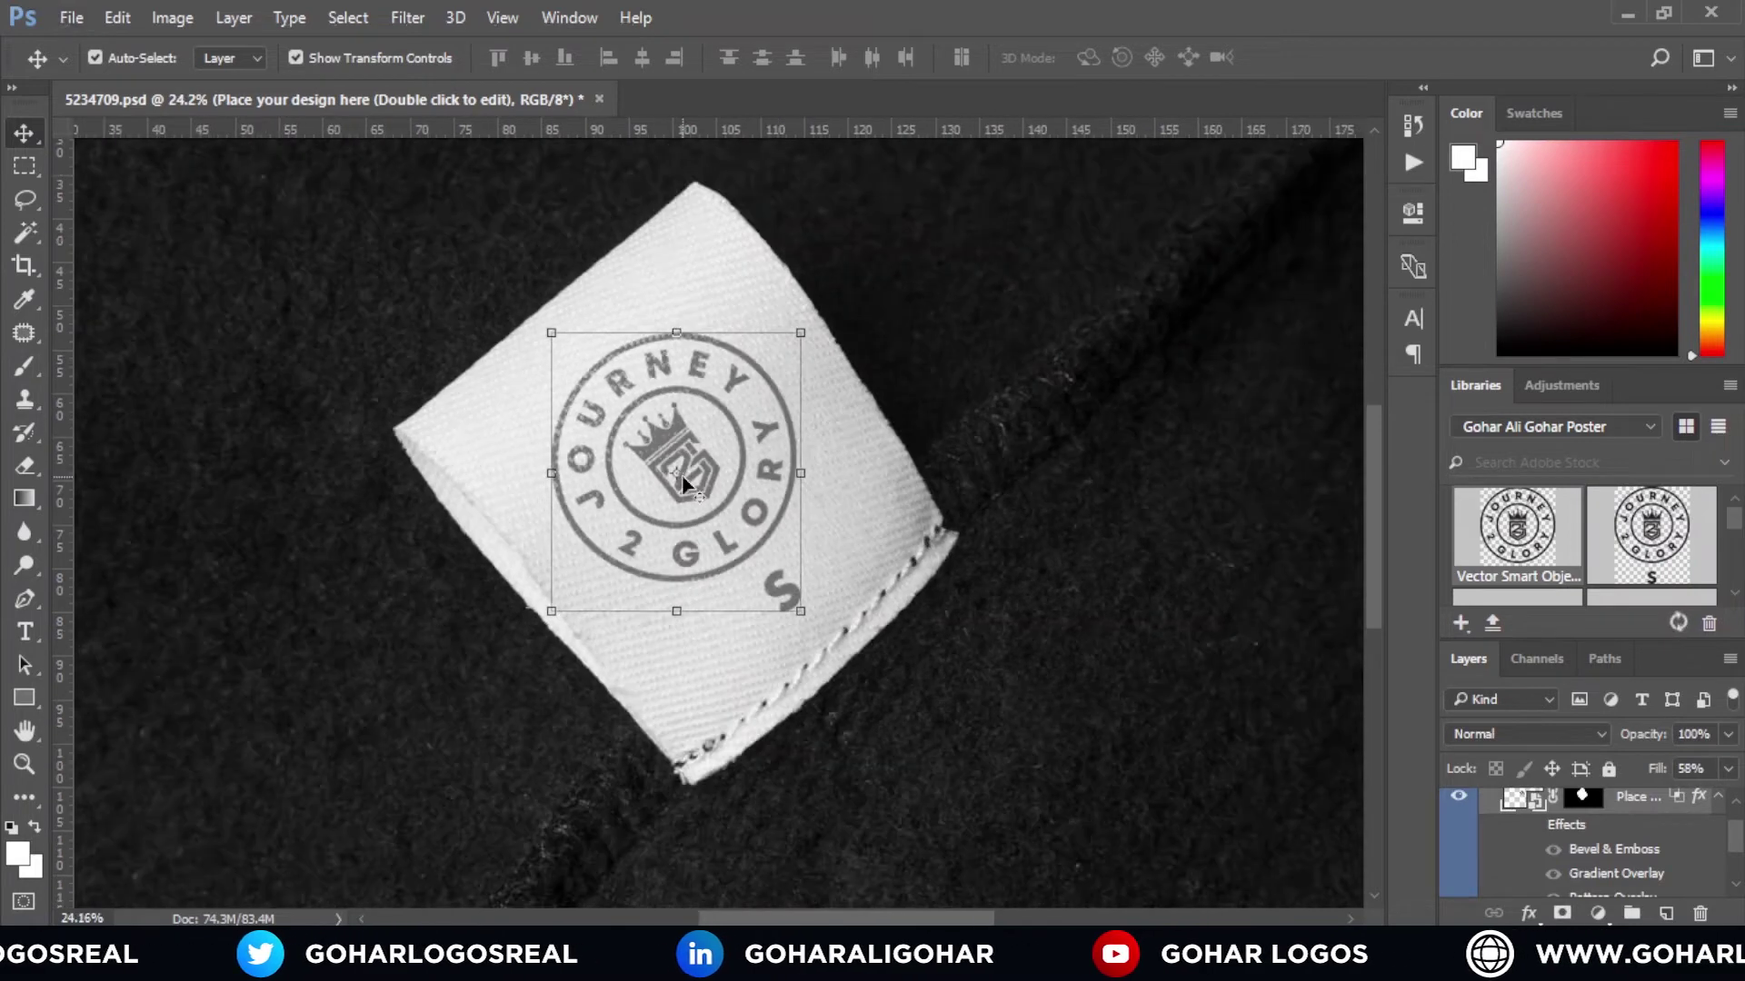
pyautogui.scroll(-2, 681, 476)
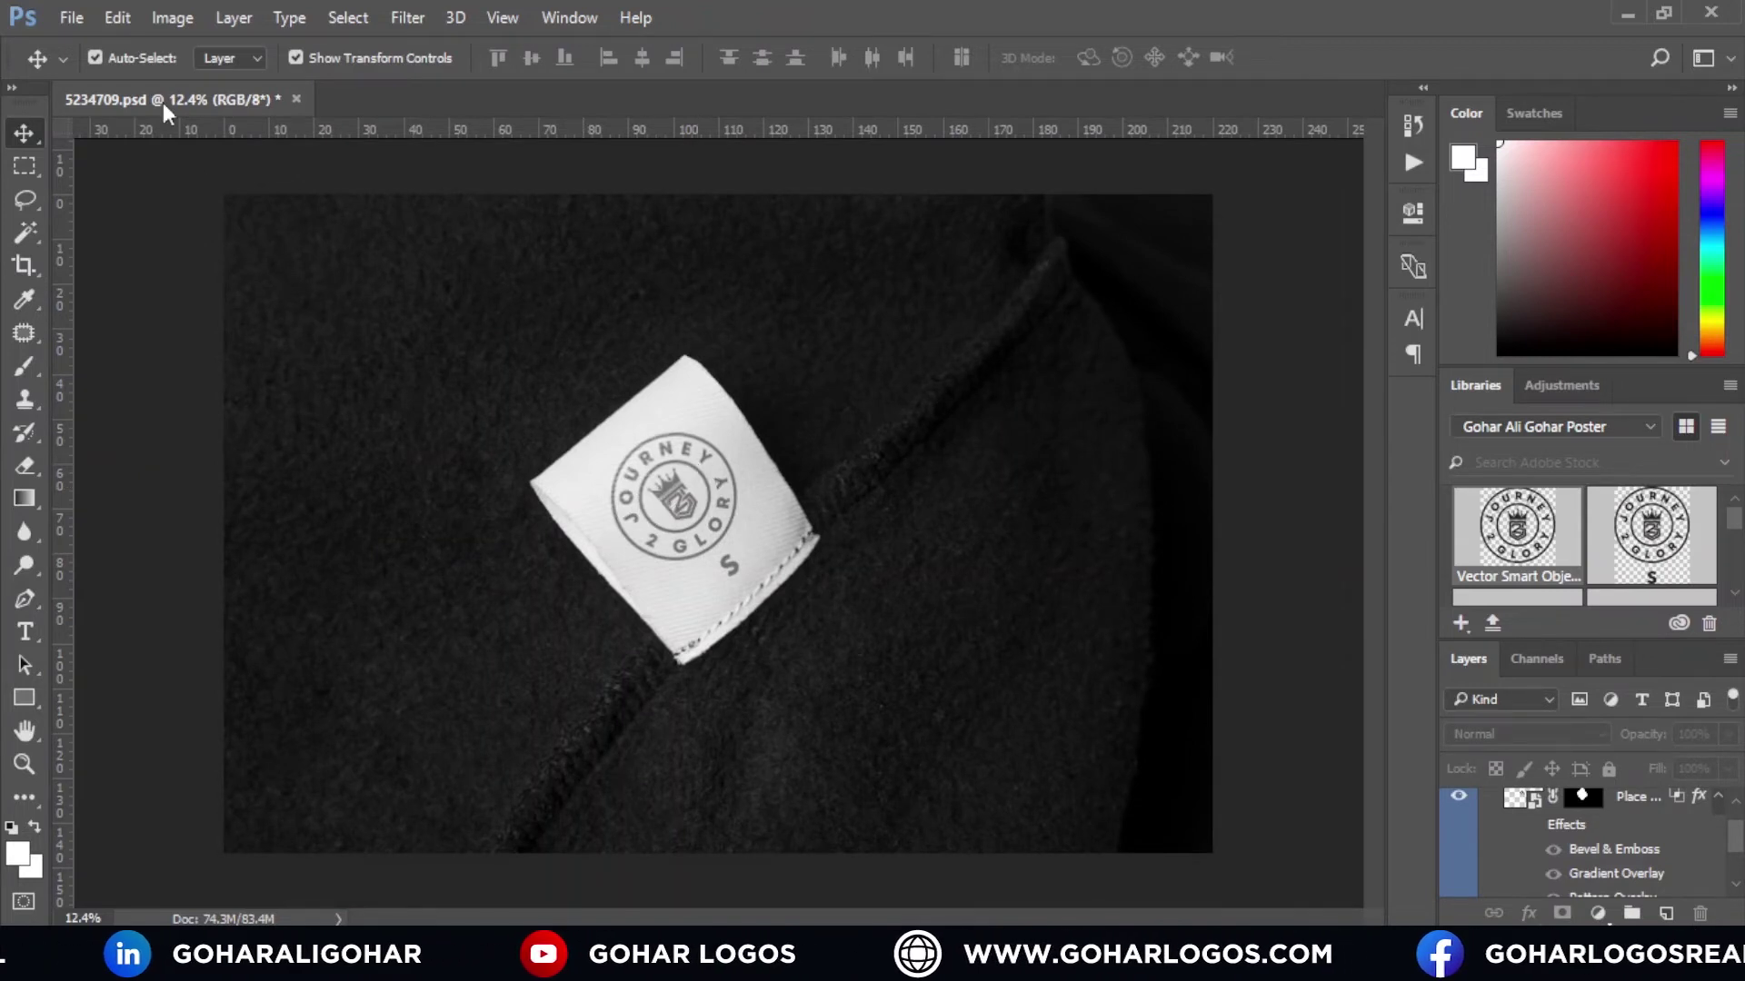
pyautogui.click(73, 17)
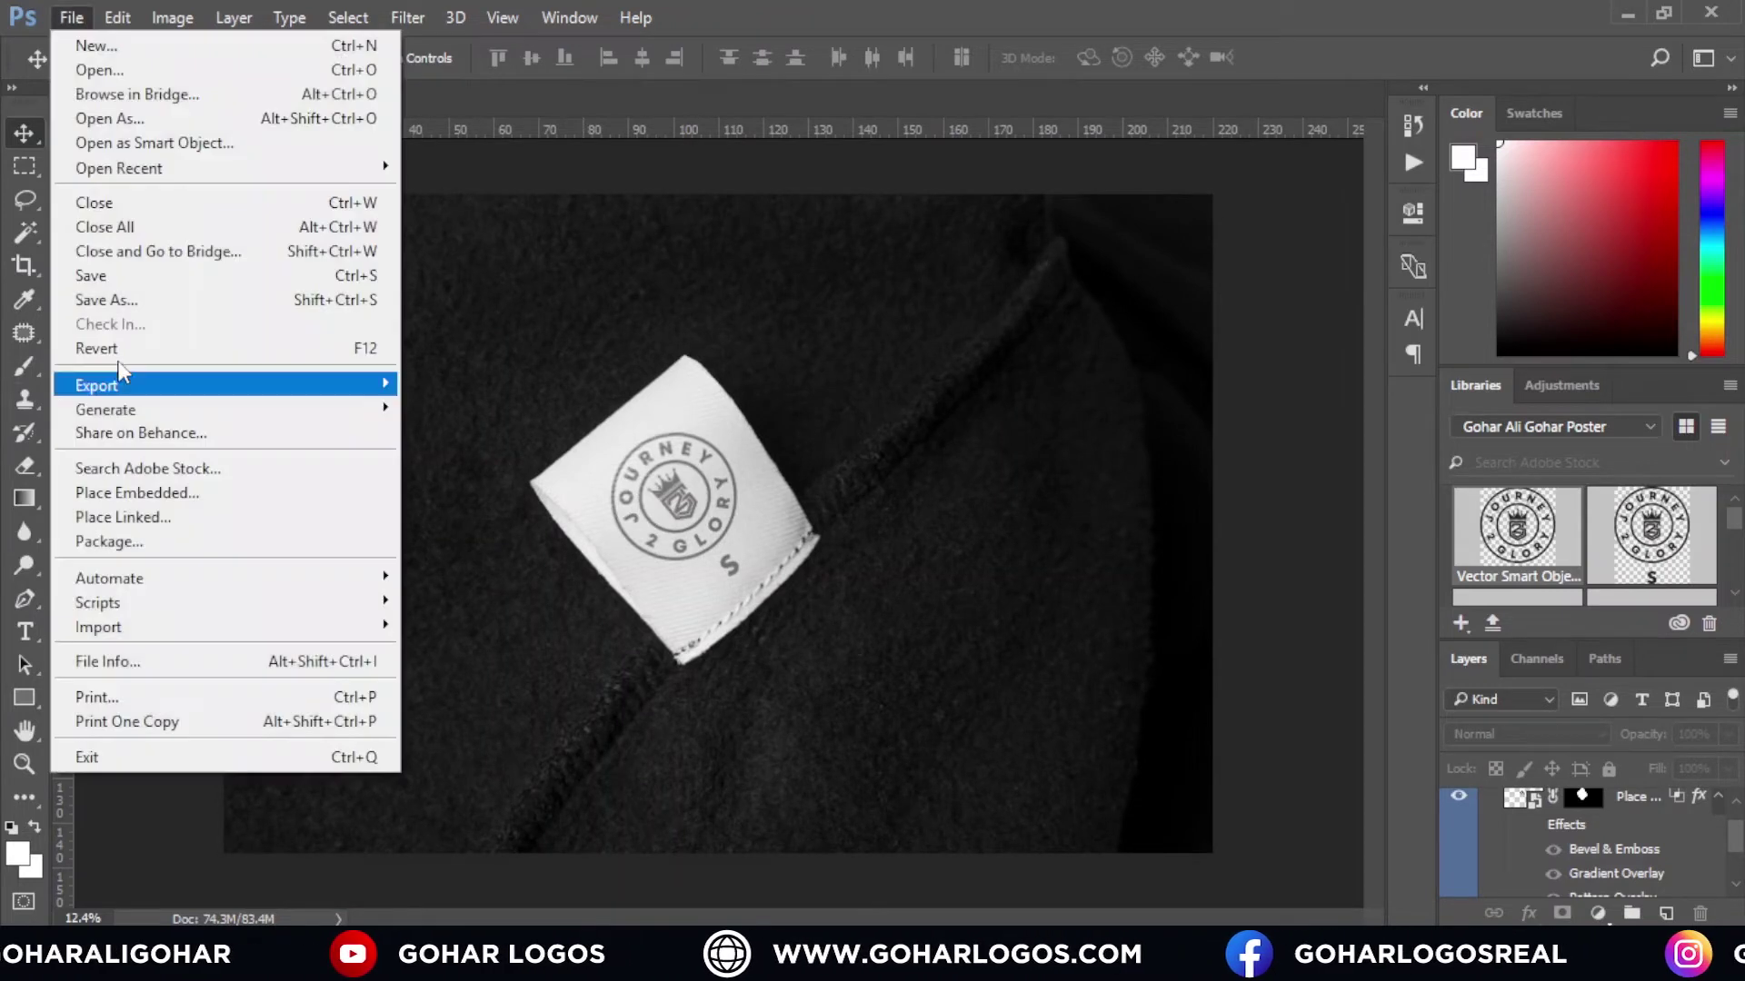
pyautogui.click(141, 302)
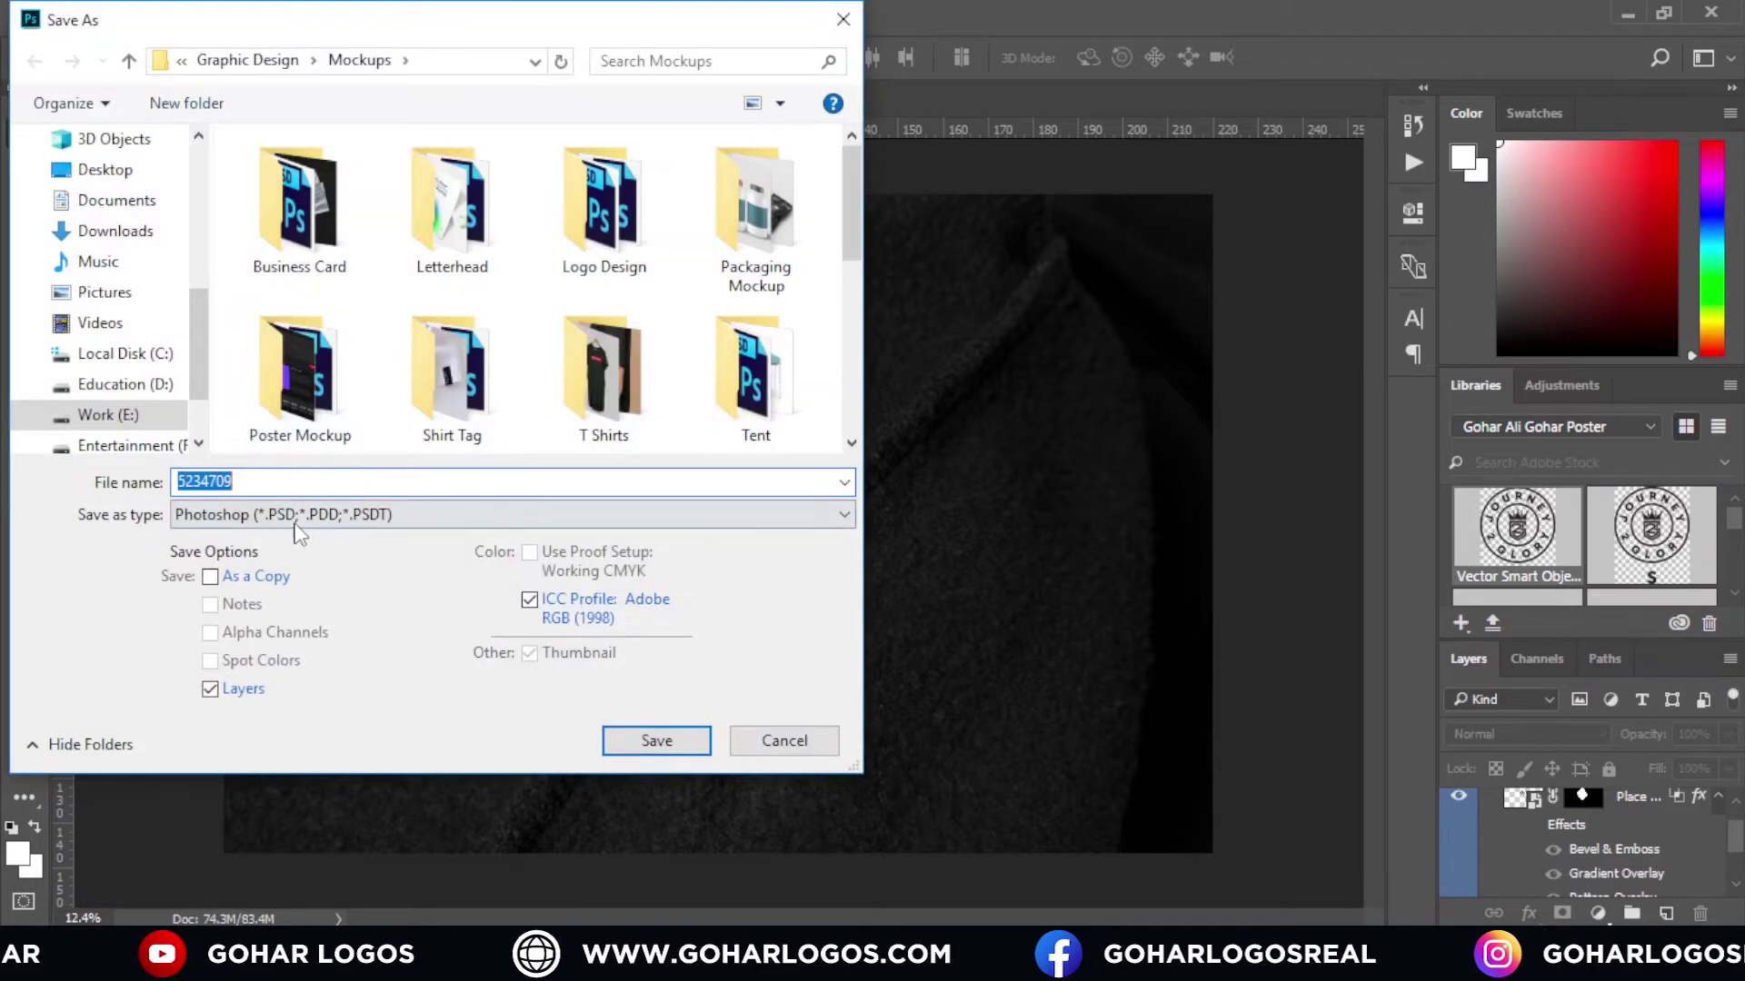
pyautogui.click(295, 527)
pyautogui.click(241, 713)
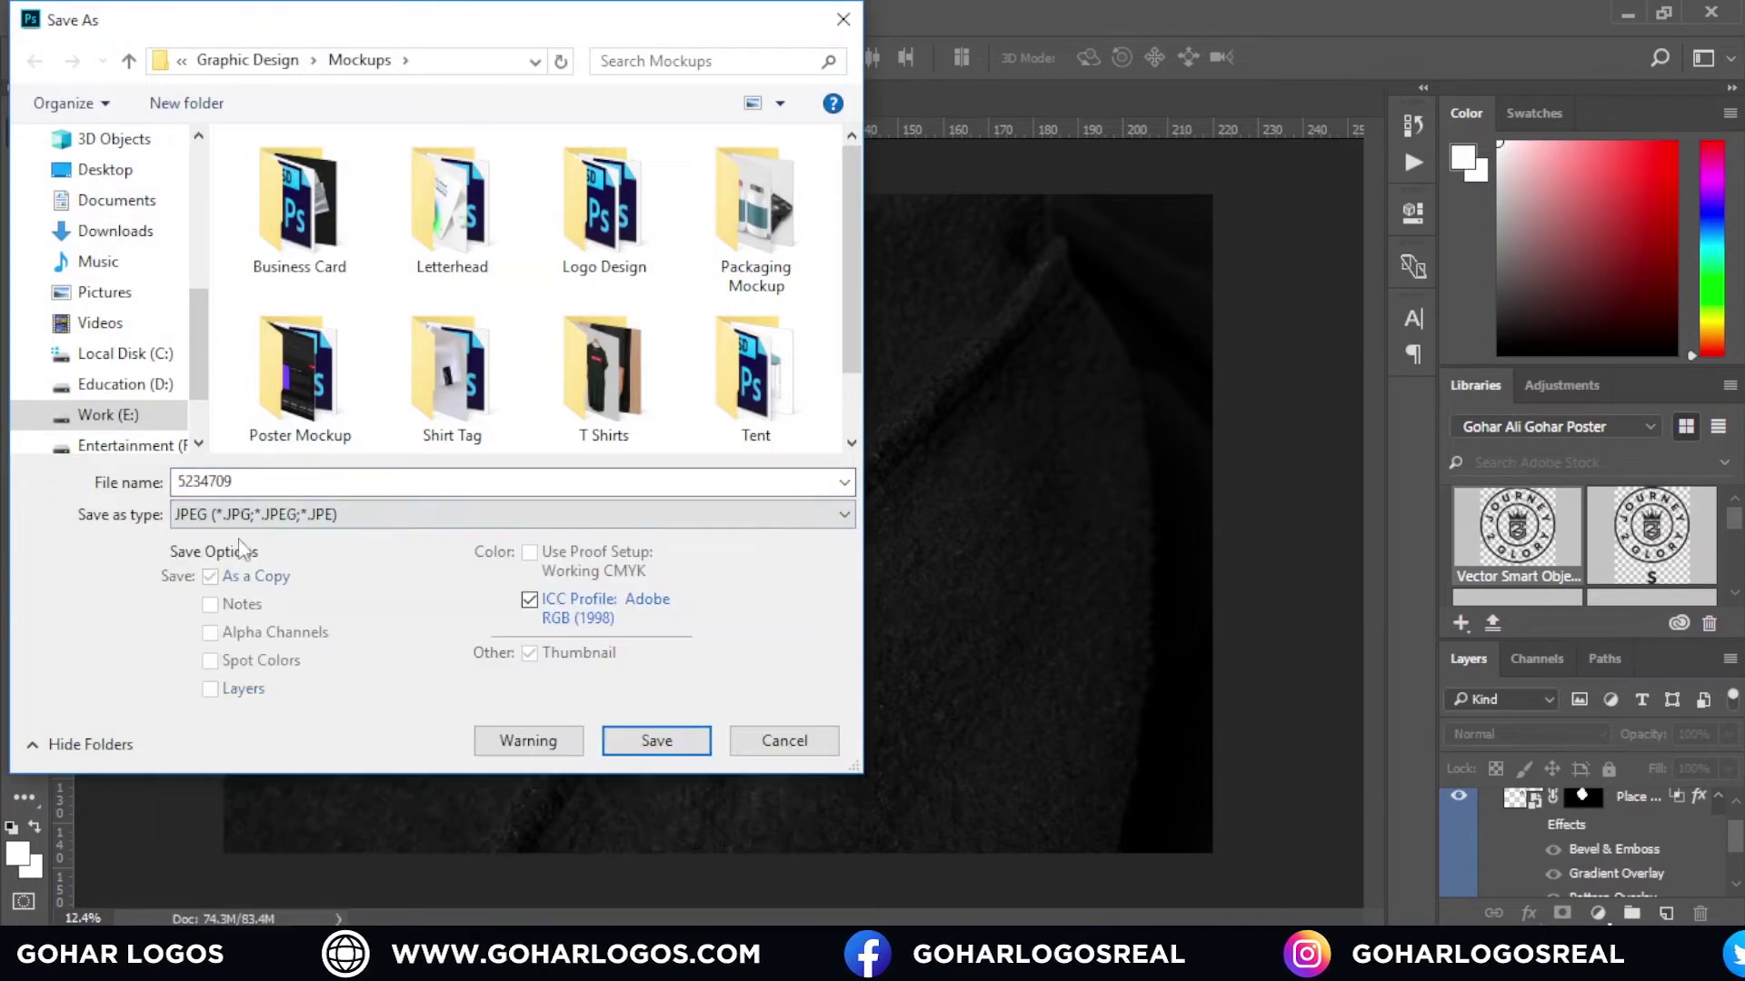
# Step: Save the JPEG as A in the Lectures data folder under Work (E:), Gohar Logos, Youtube, and return to Illustrator
pyautogui.click(109, 417)
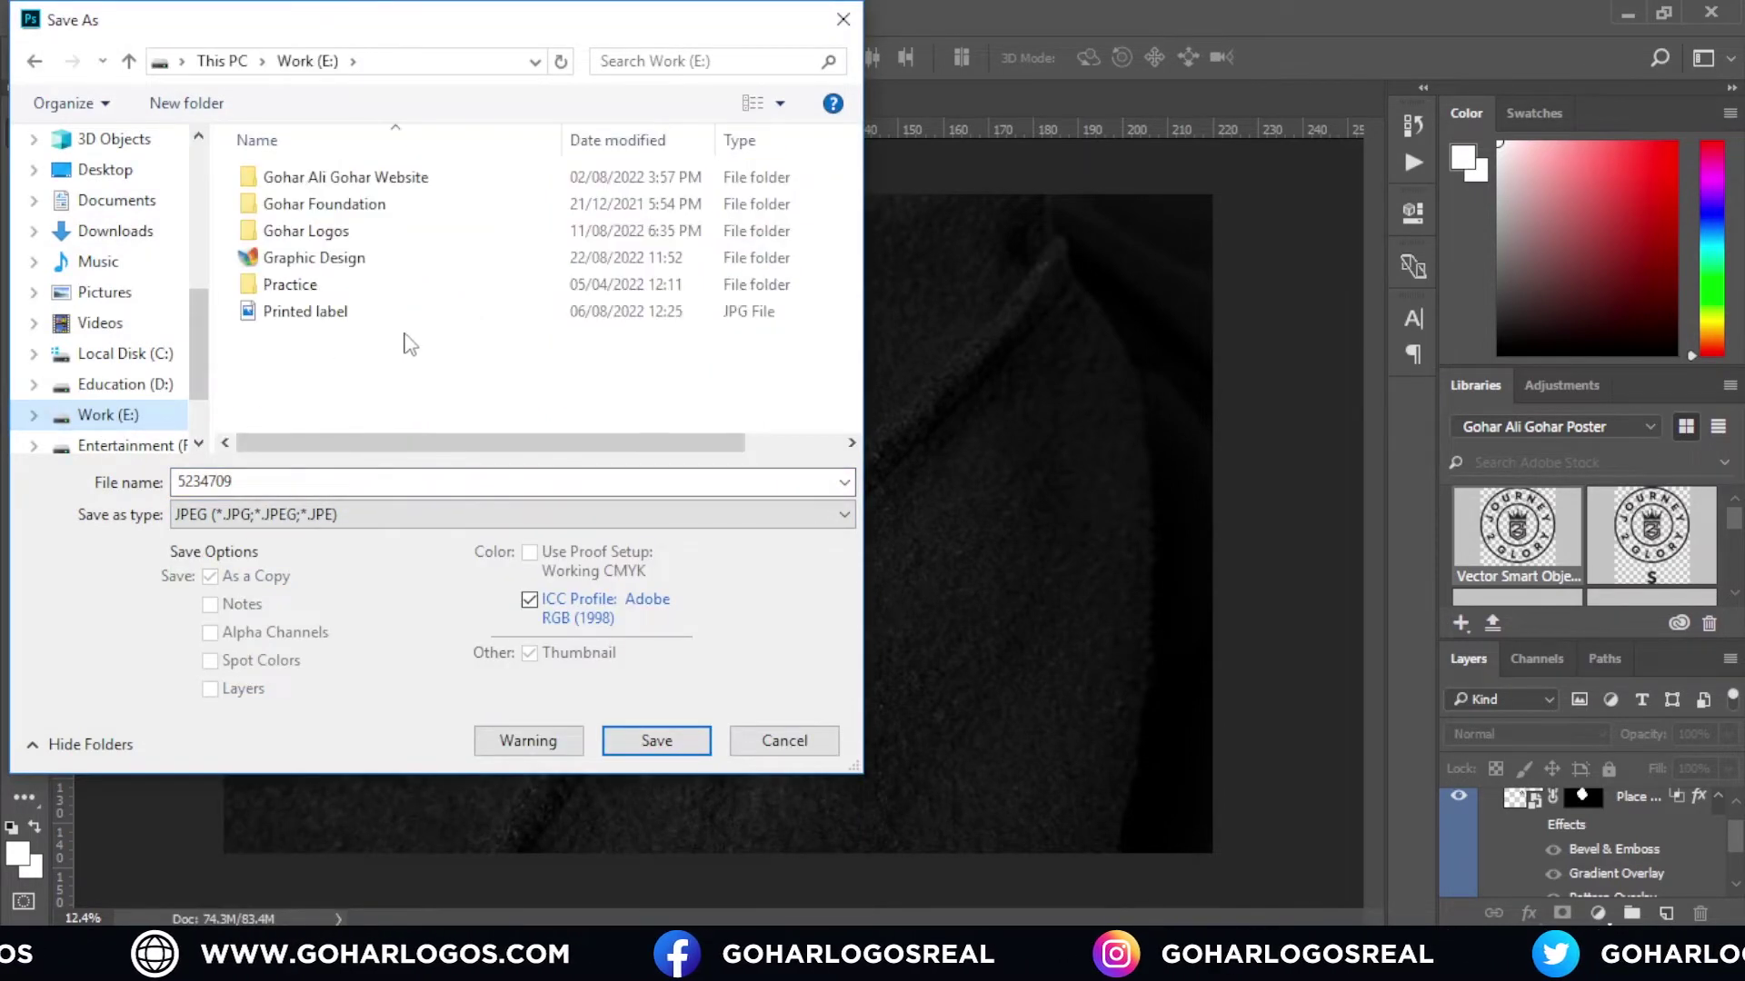
pyautogui.doubleClick(454, 231)
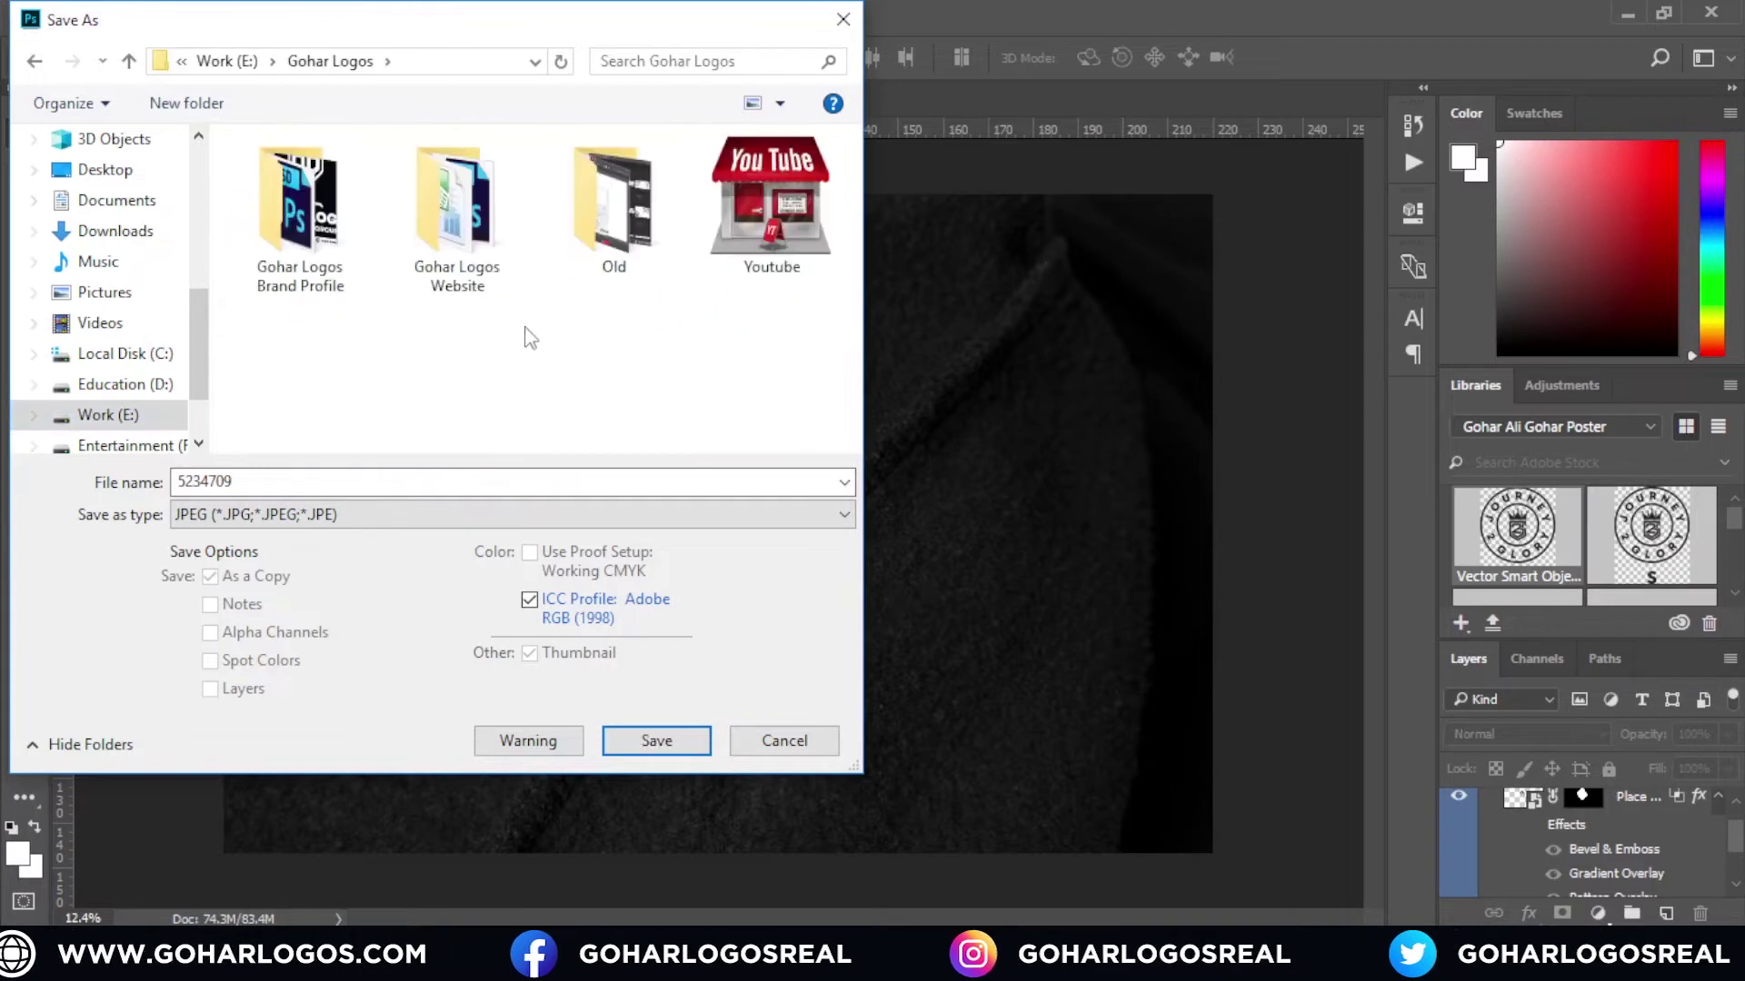
pyautogui.doubleClick(768, 238)
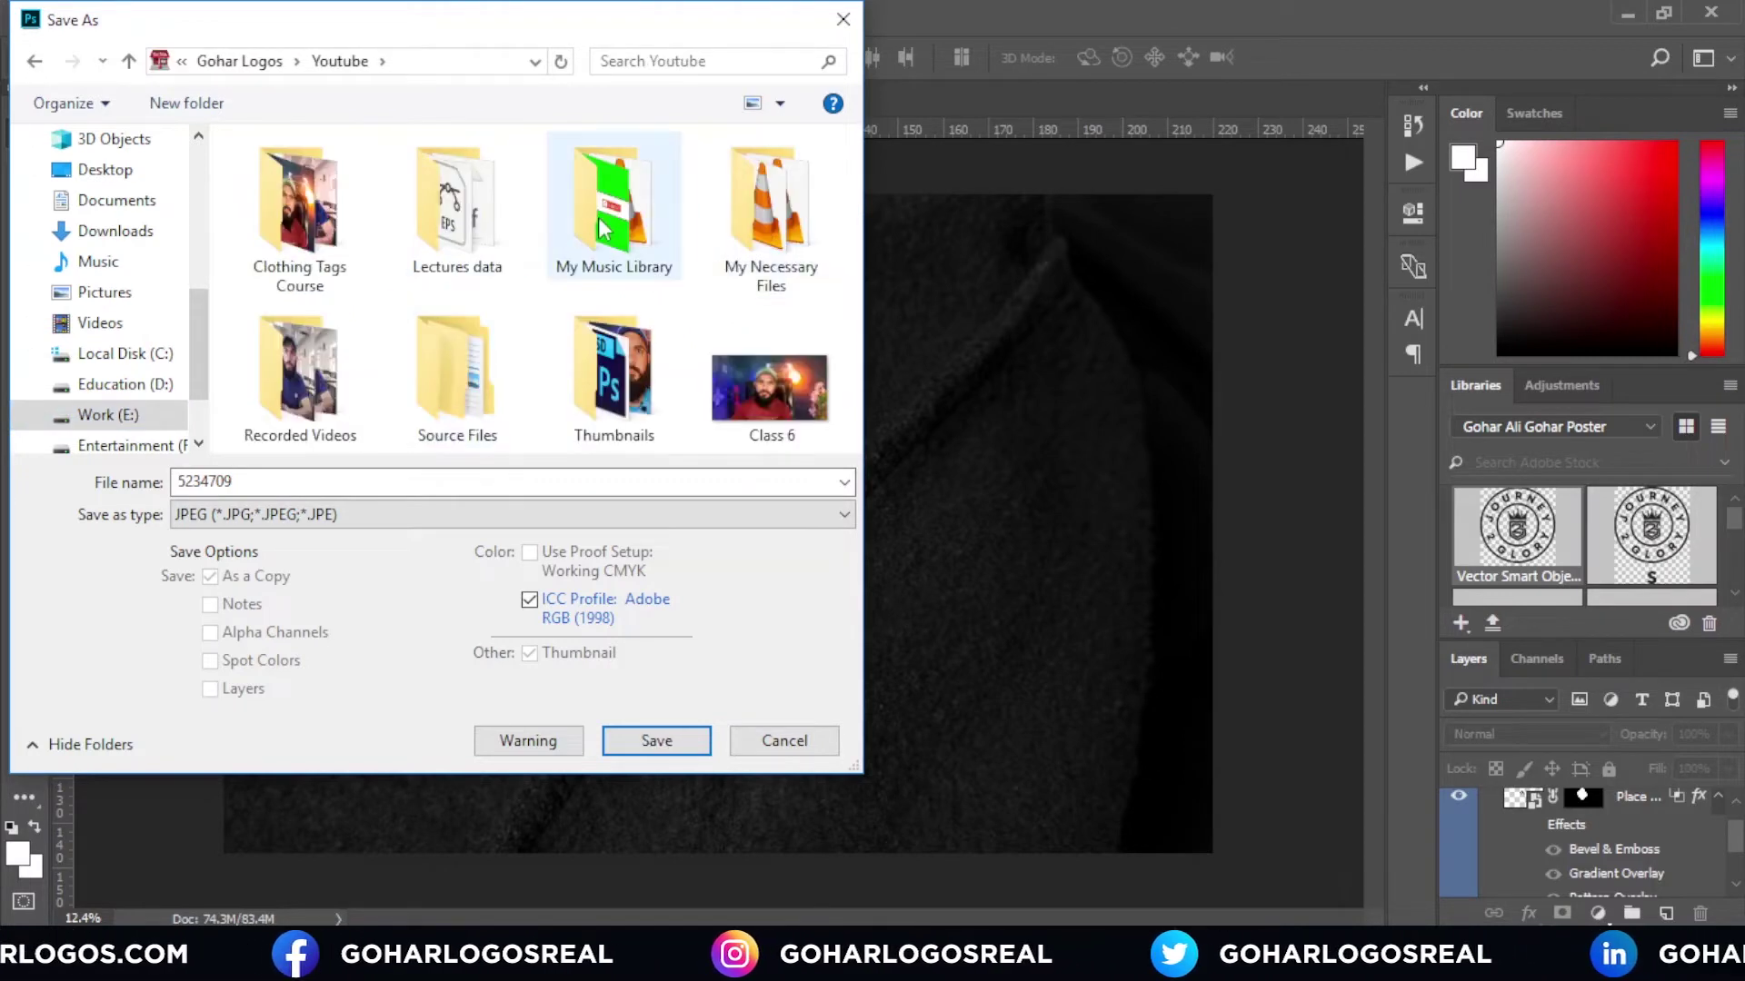
pyautogui.click(488, 234)
pyautogui.doubleClick(488, 235)
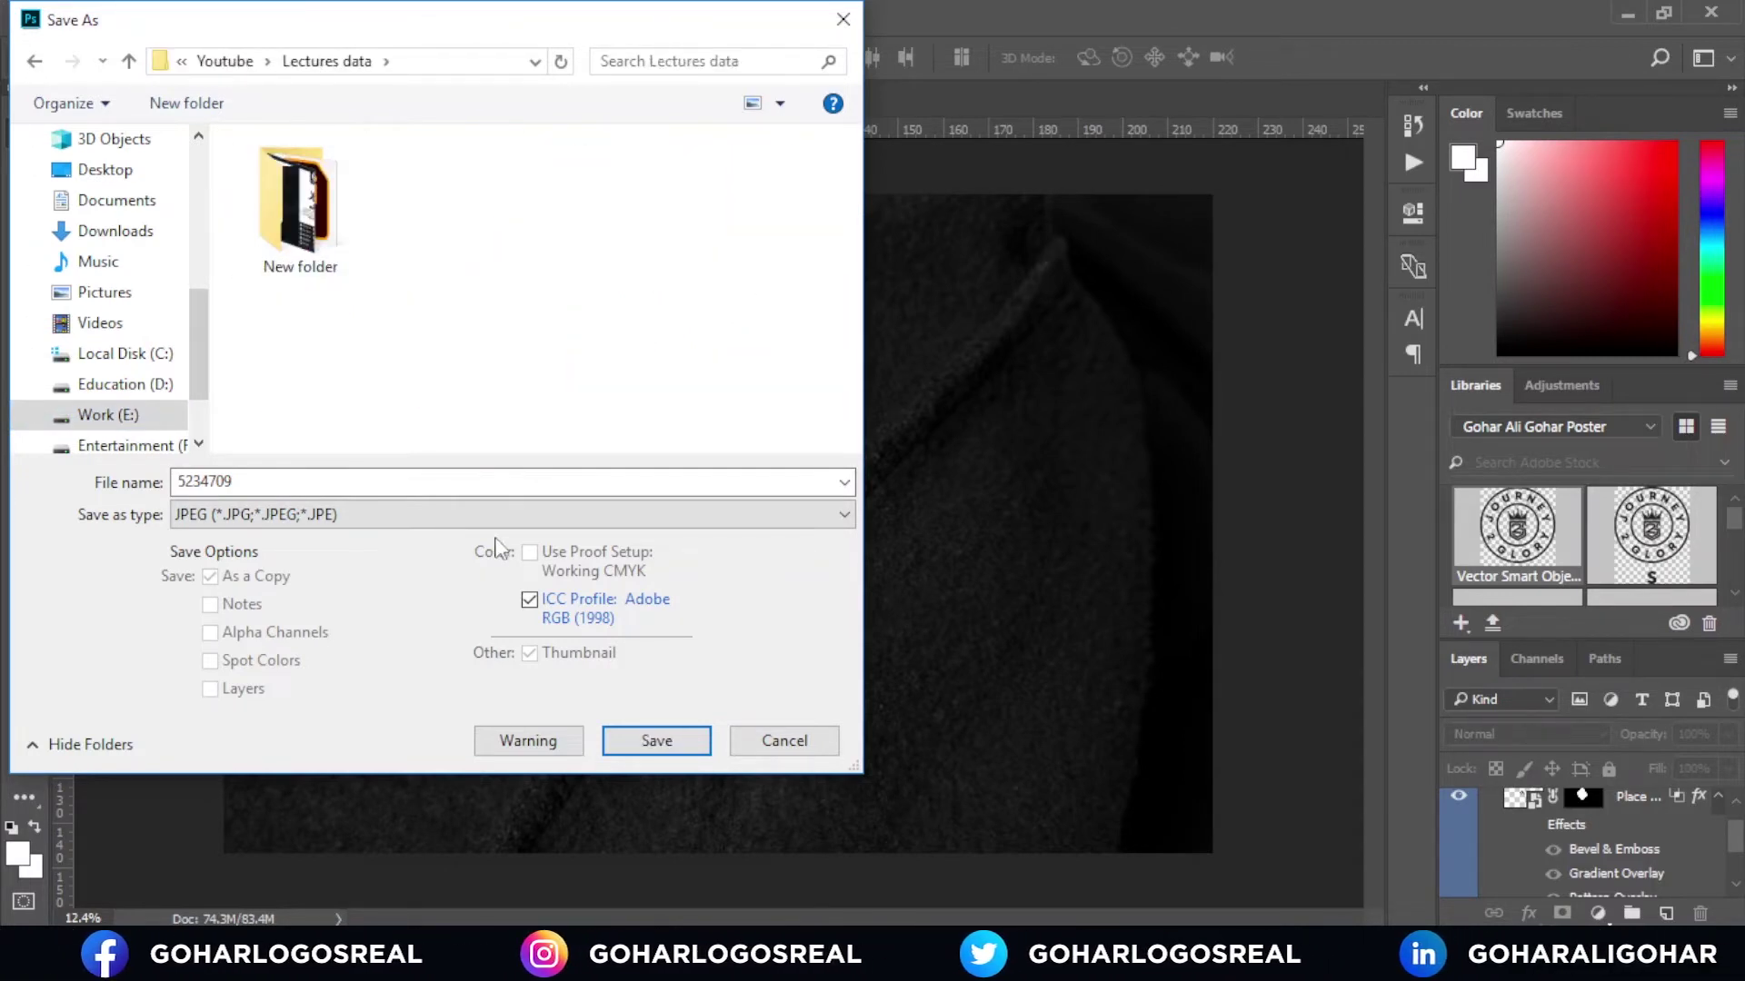
pyautogui.doubleClick(400, 481)
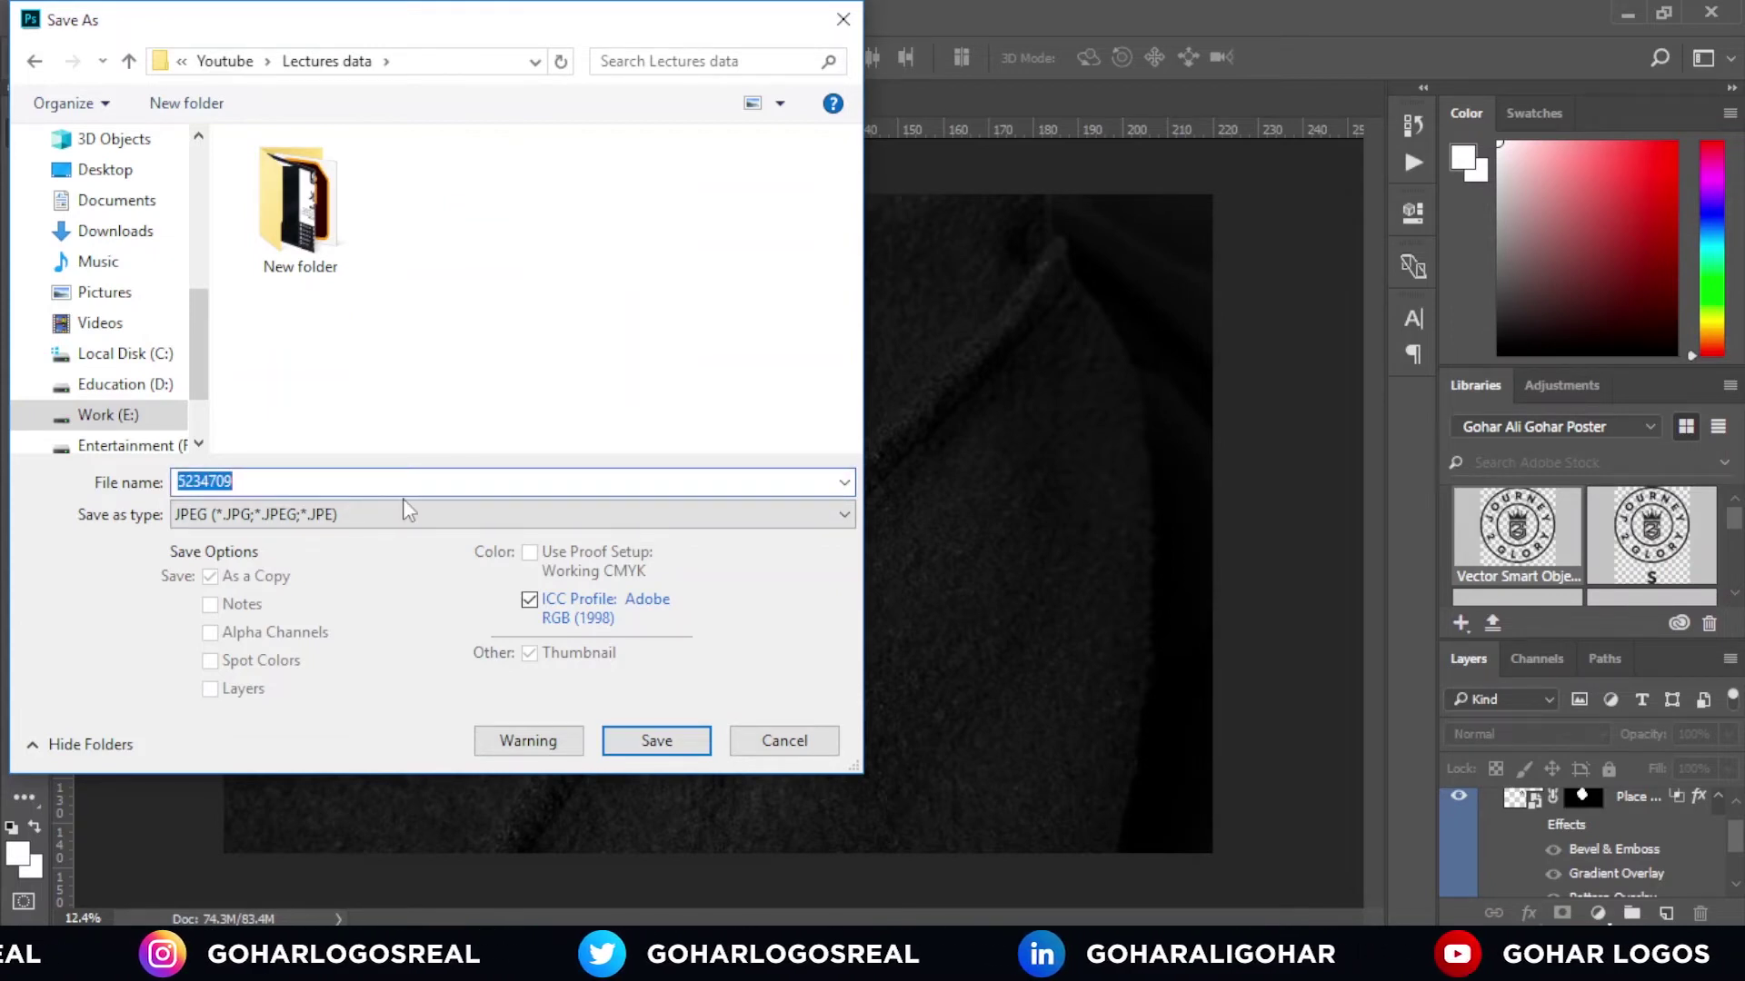
pyautogui.write('4')
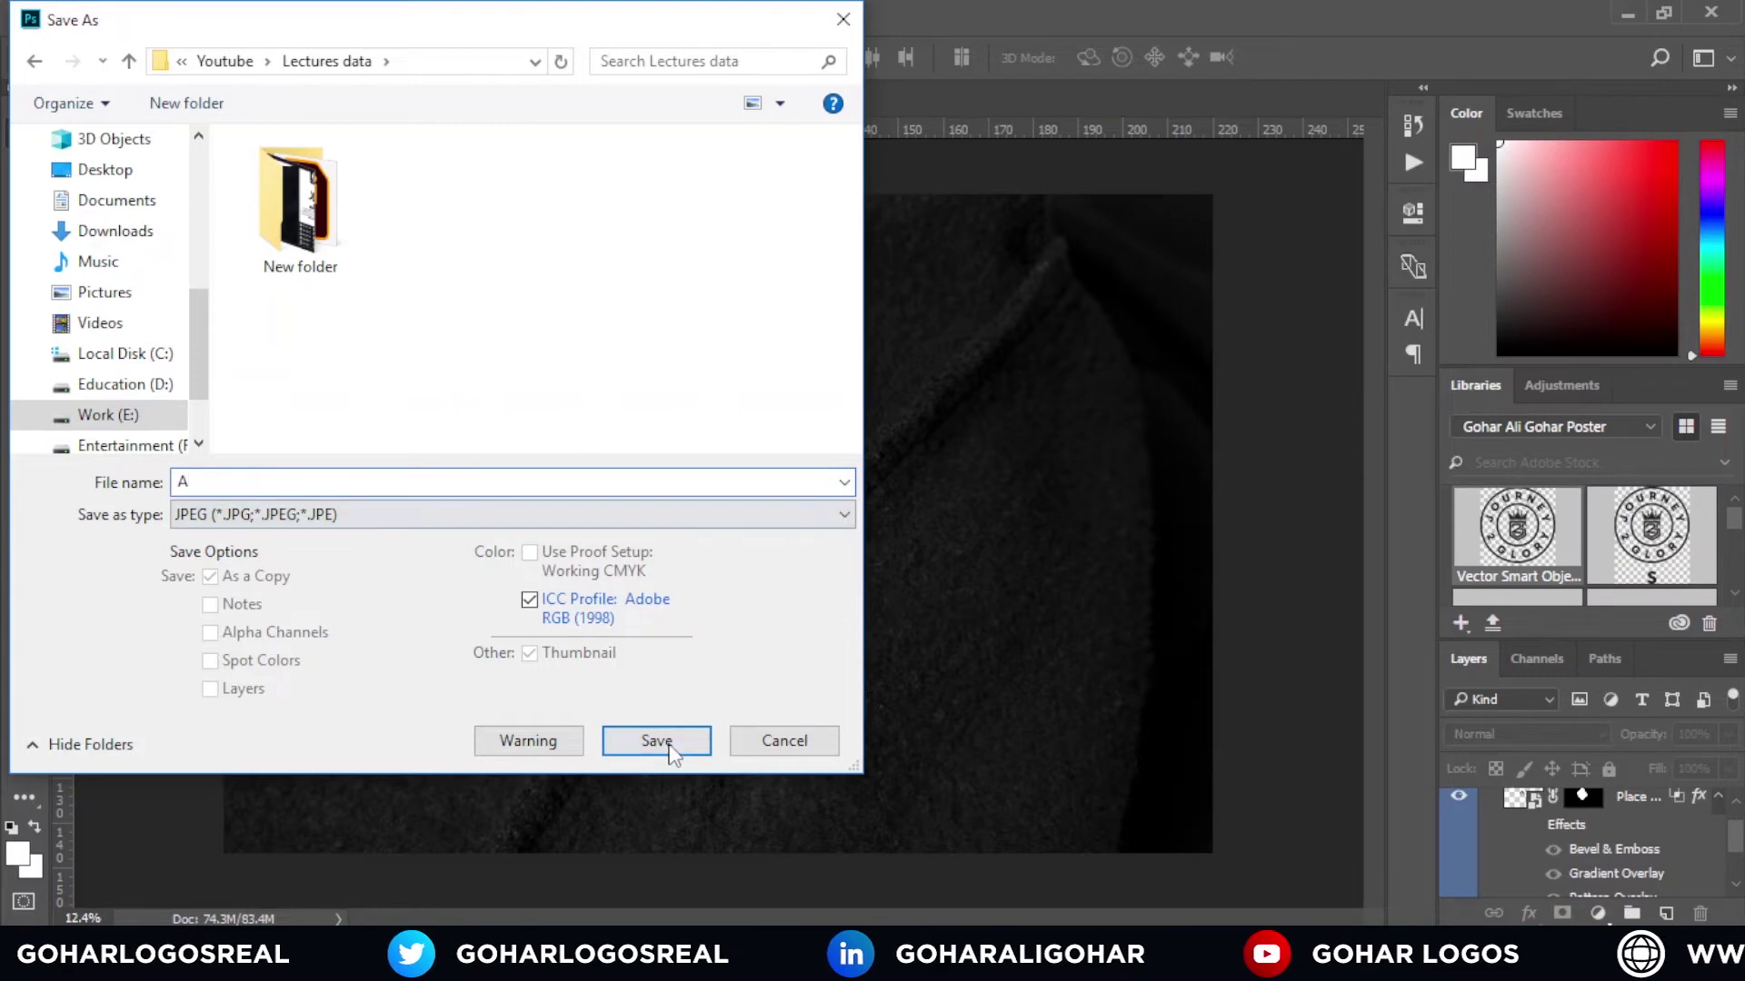
pyautogui.click(656, 740)
pyautogui.click(1018, 237)
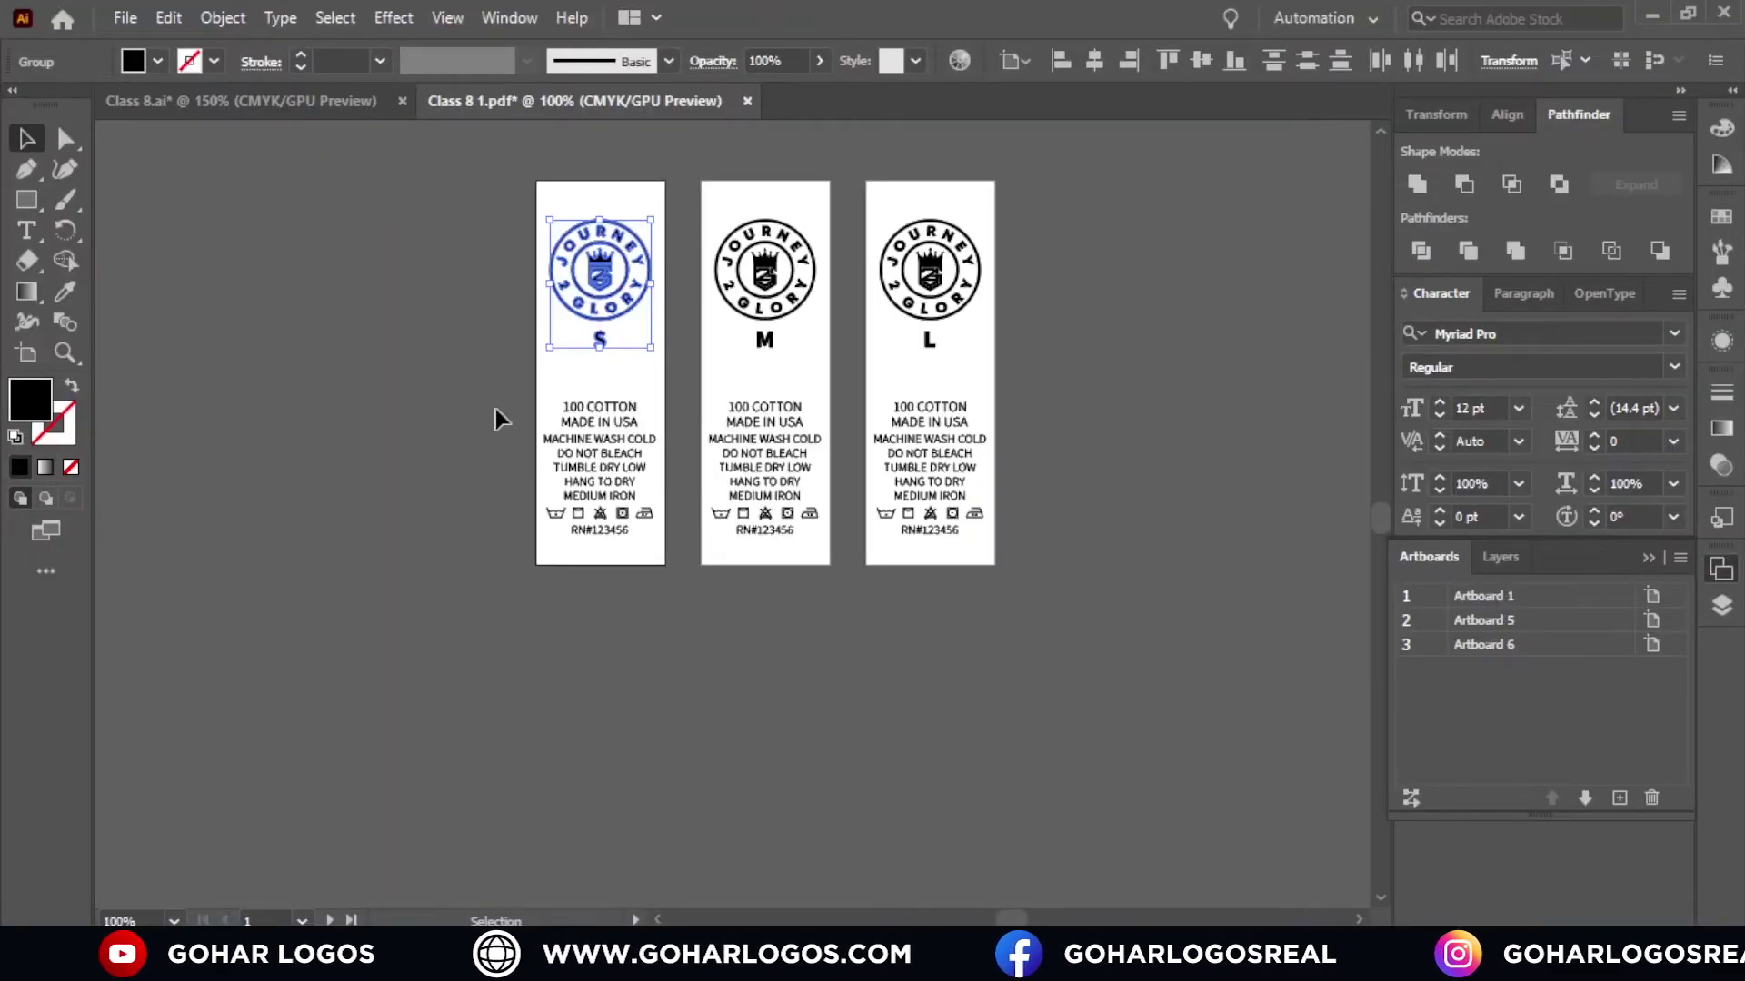
# Step: Copy the small label's care instructions and symbols, and open the Place your design here smart object in the Photoshop mockup
pyautogui.click(589, 502)
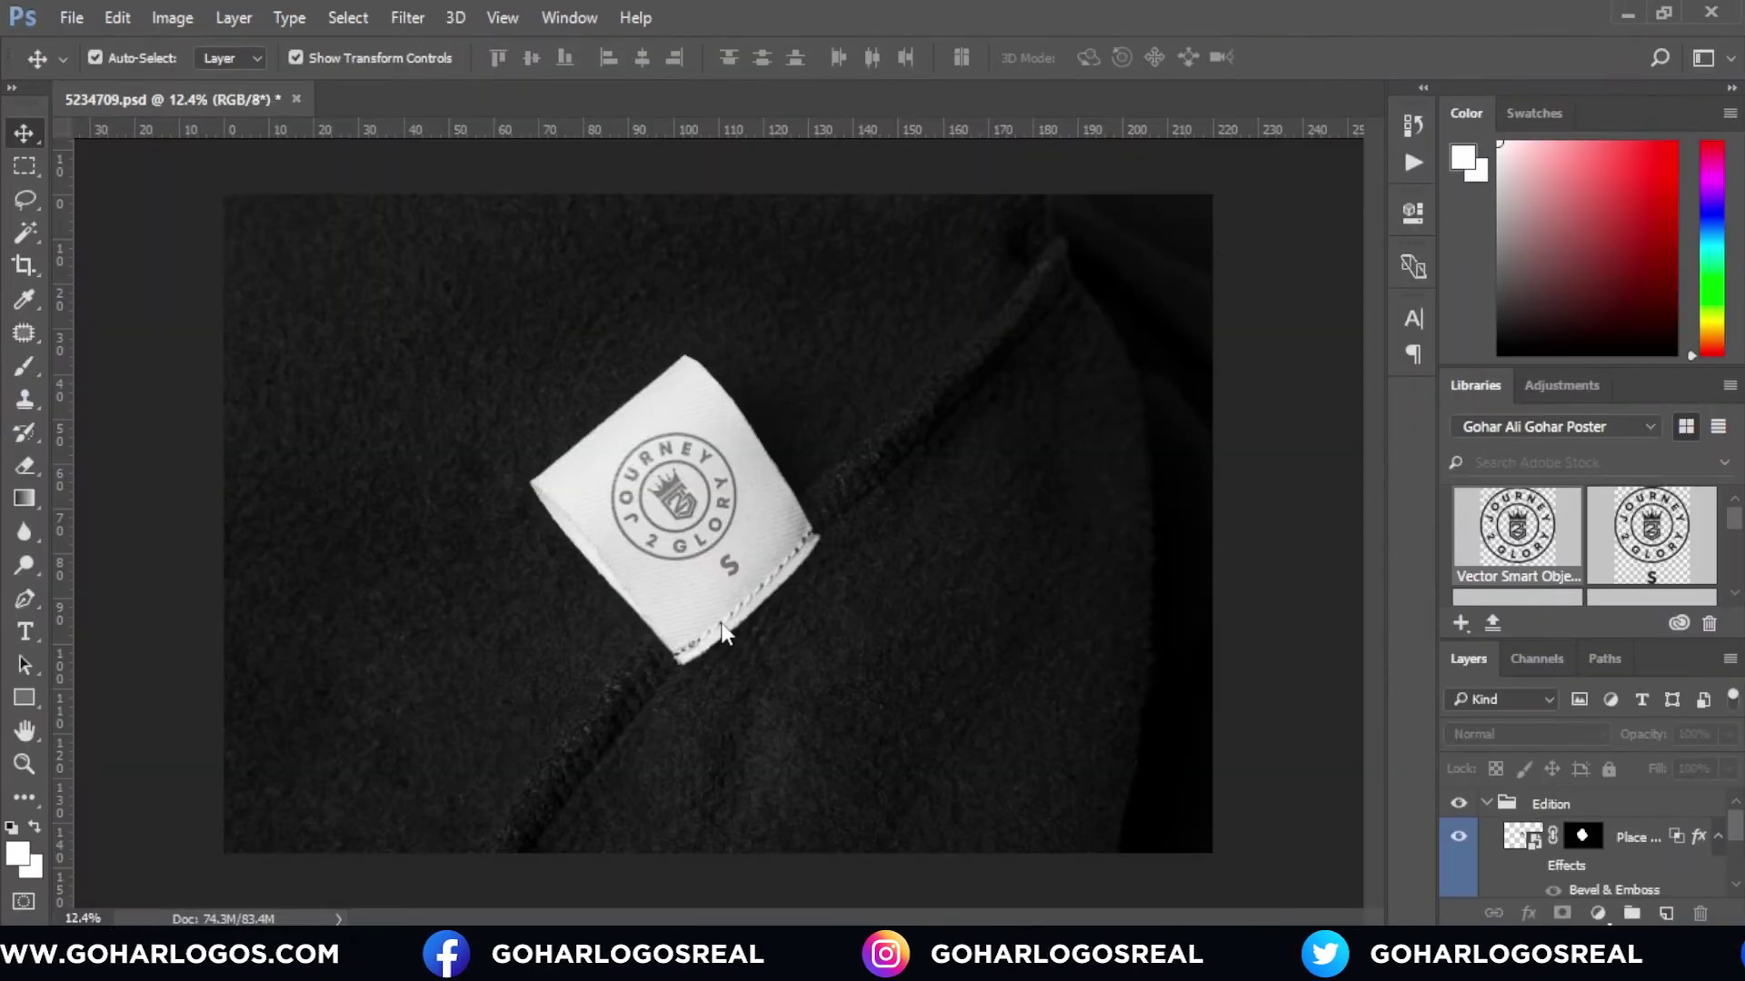
pyautogui.click(1533, 844)
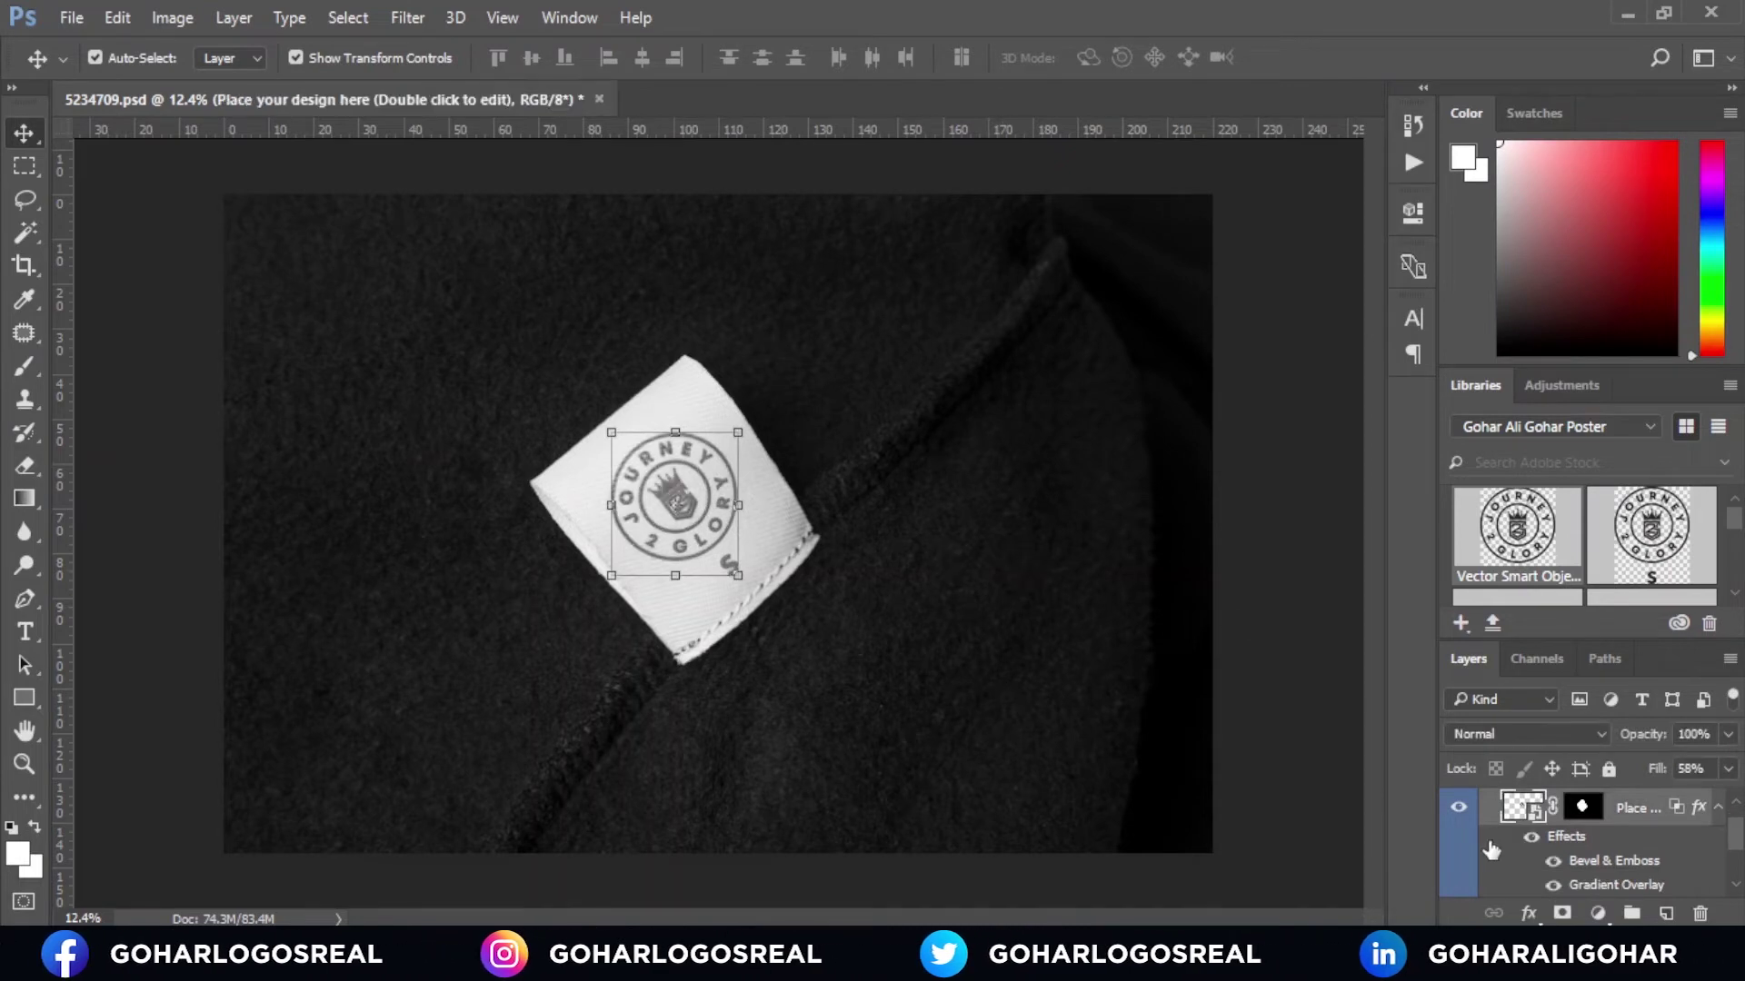
pyautogui.doubleClick(1534, 822)
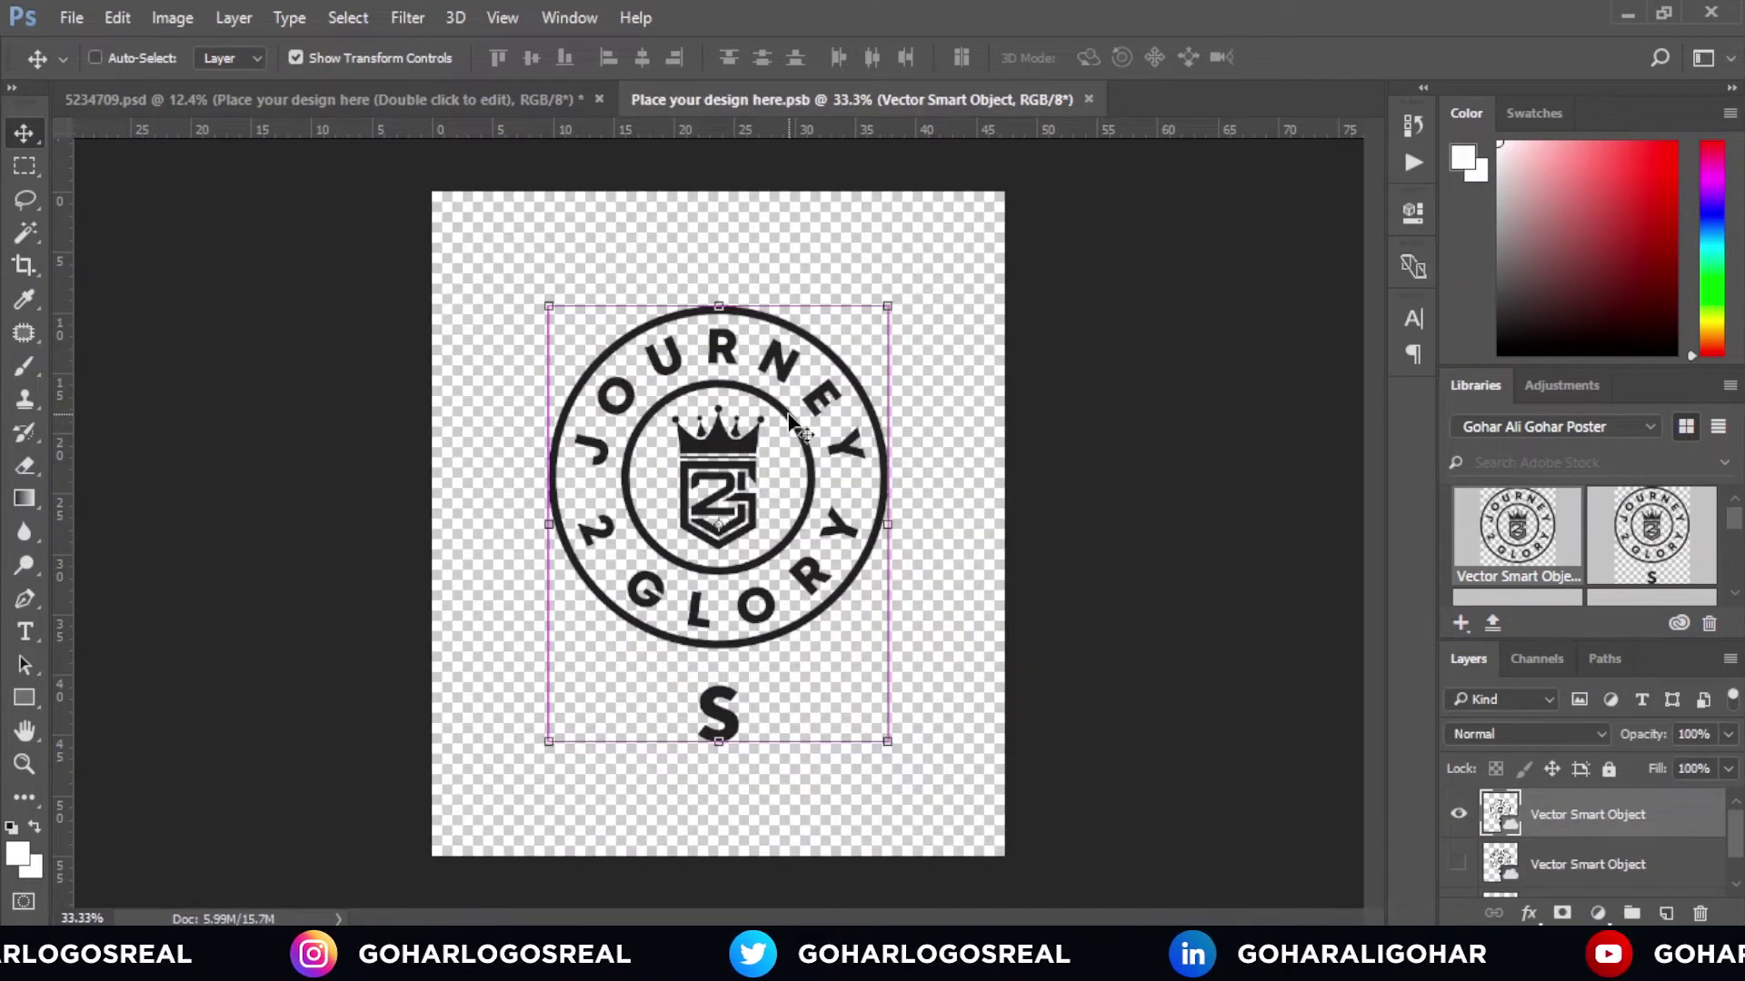
# Step: Paste the care instructions as a Smart Object and enlarge them to nearly the width of the logo
pyautogui.hotkey('ctrl', 'v')
pyautogui.click(956, 289)
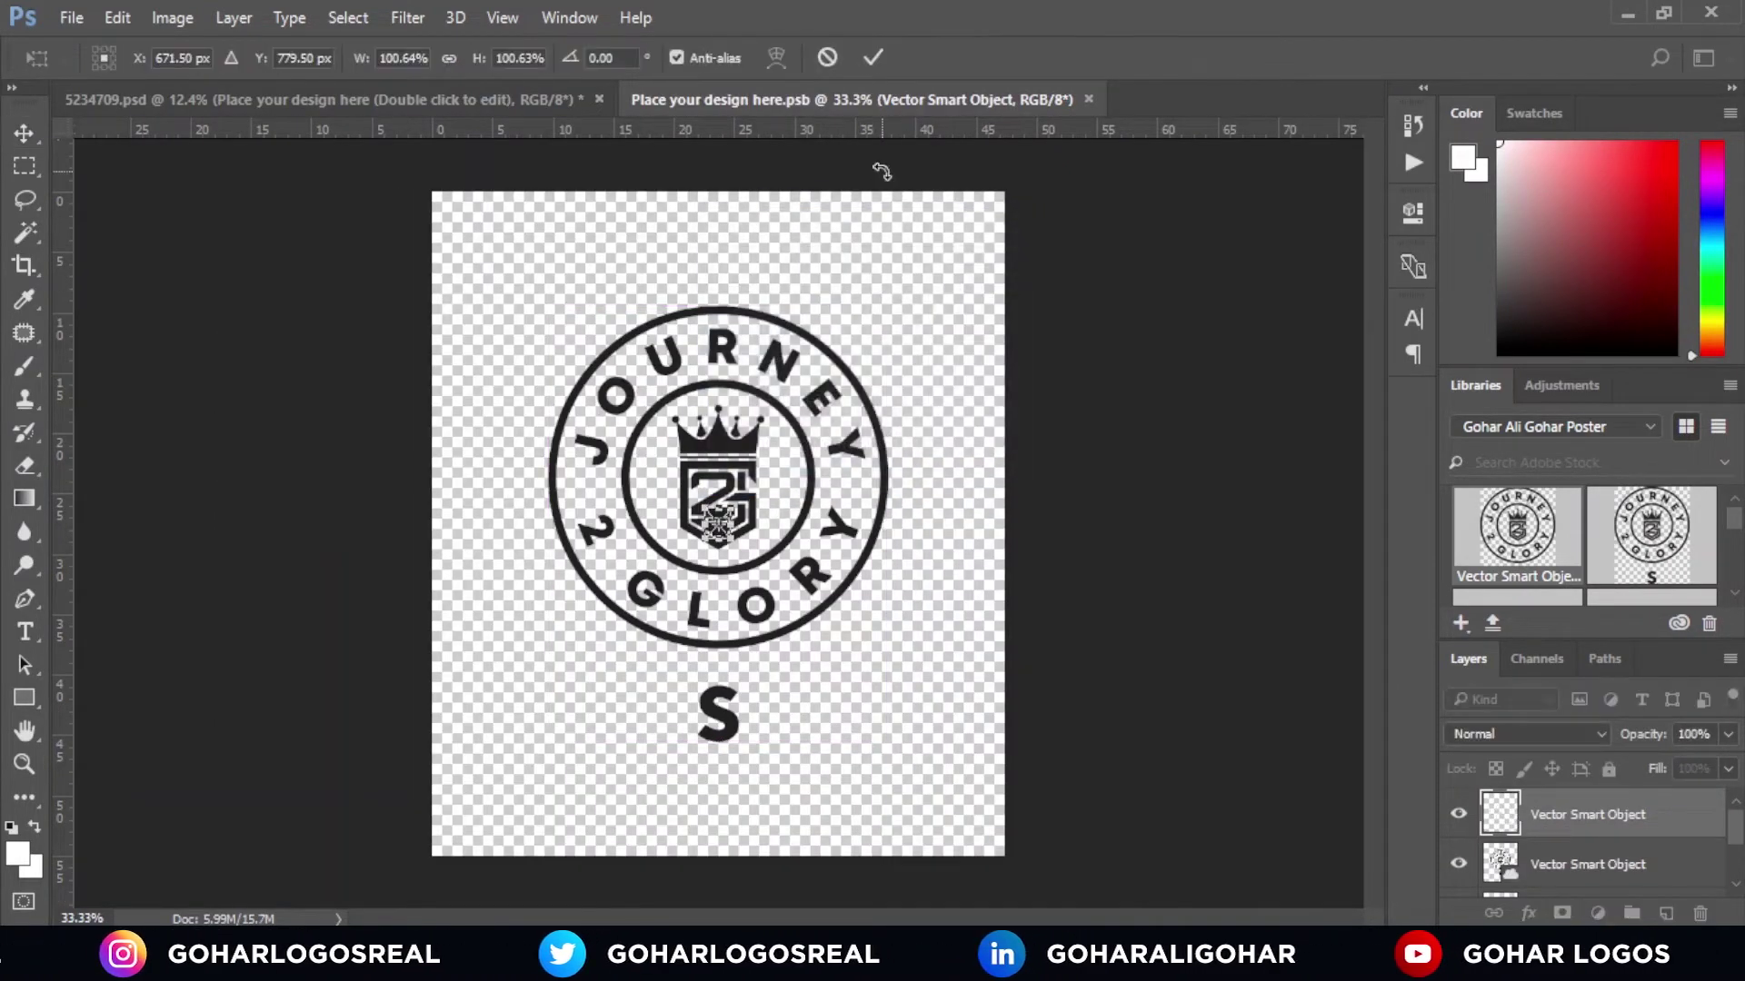
pyautogui.moveTo(738, 545); pyautogui.dragTo(869, 704)
pyautogui.click(874, 62)
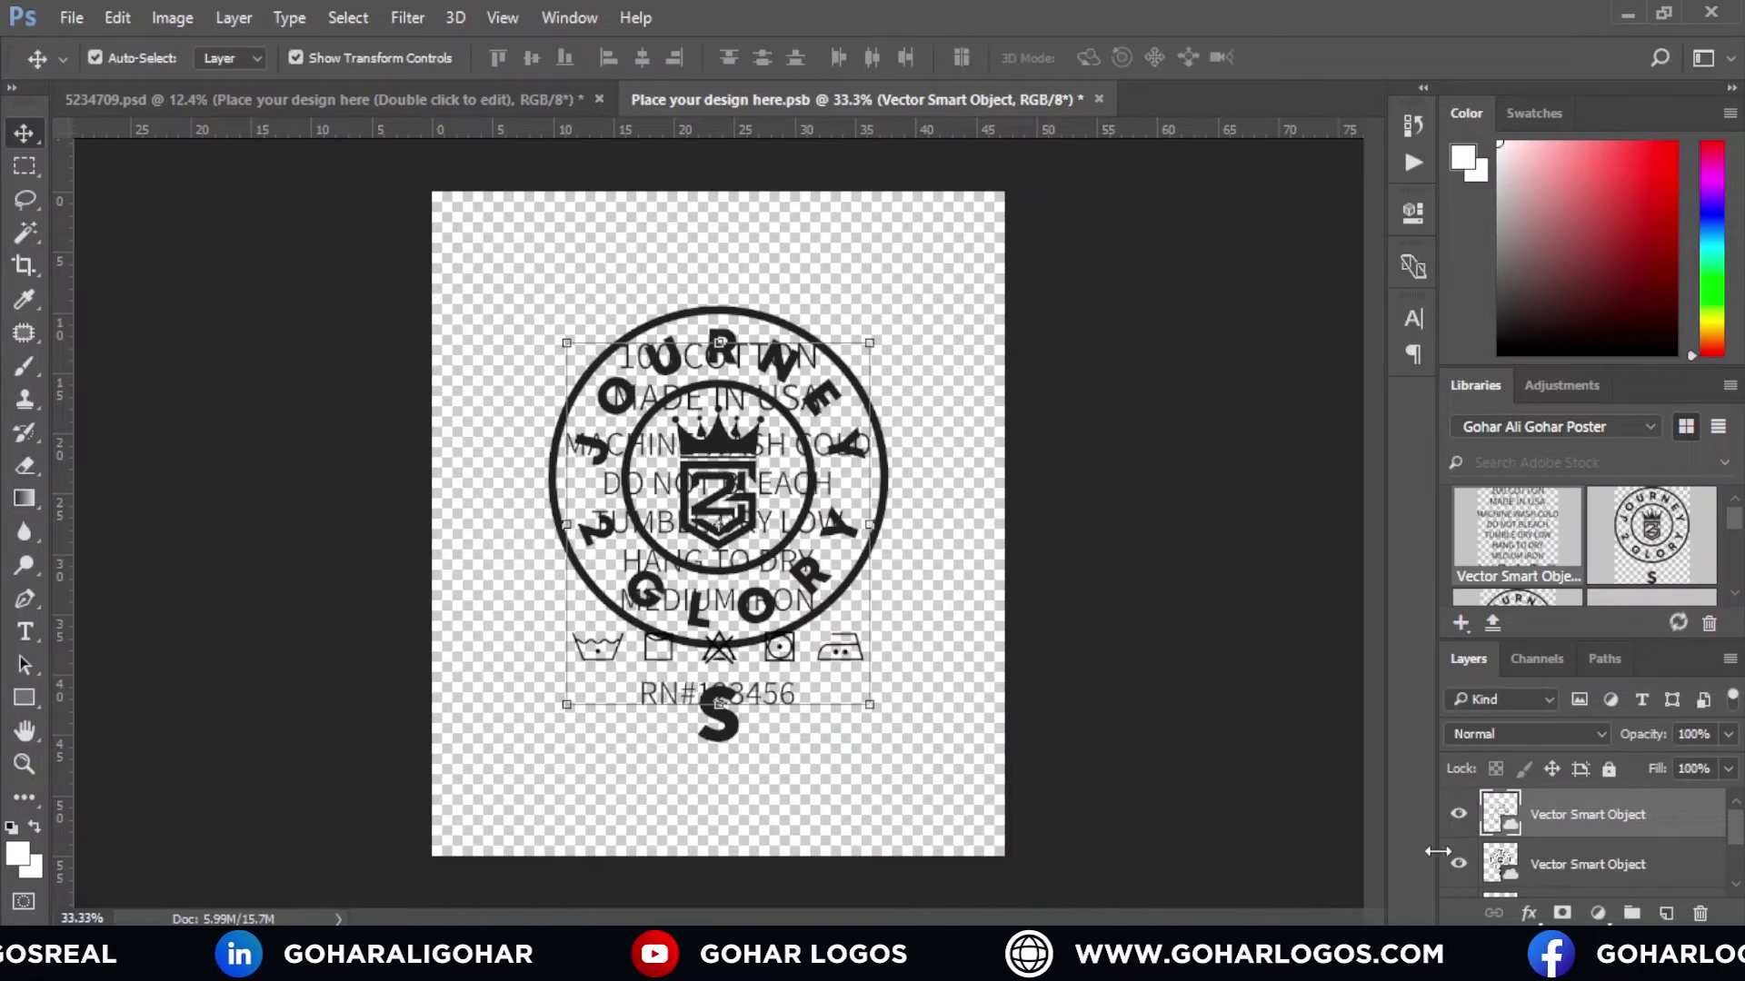
# Step: Hide the logo layer in the smart object, save it back to the mockup, and inspect the care instructions on the fabric label
pyautogui.click(1458, 866)
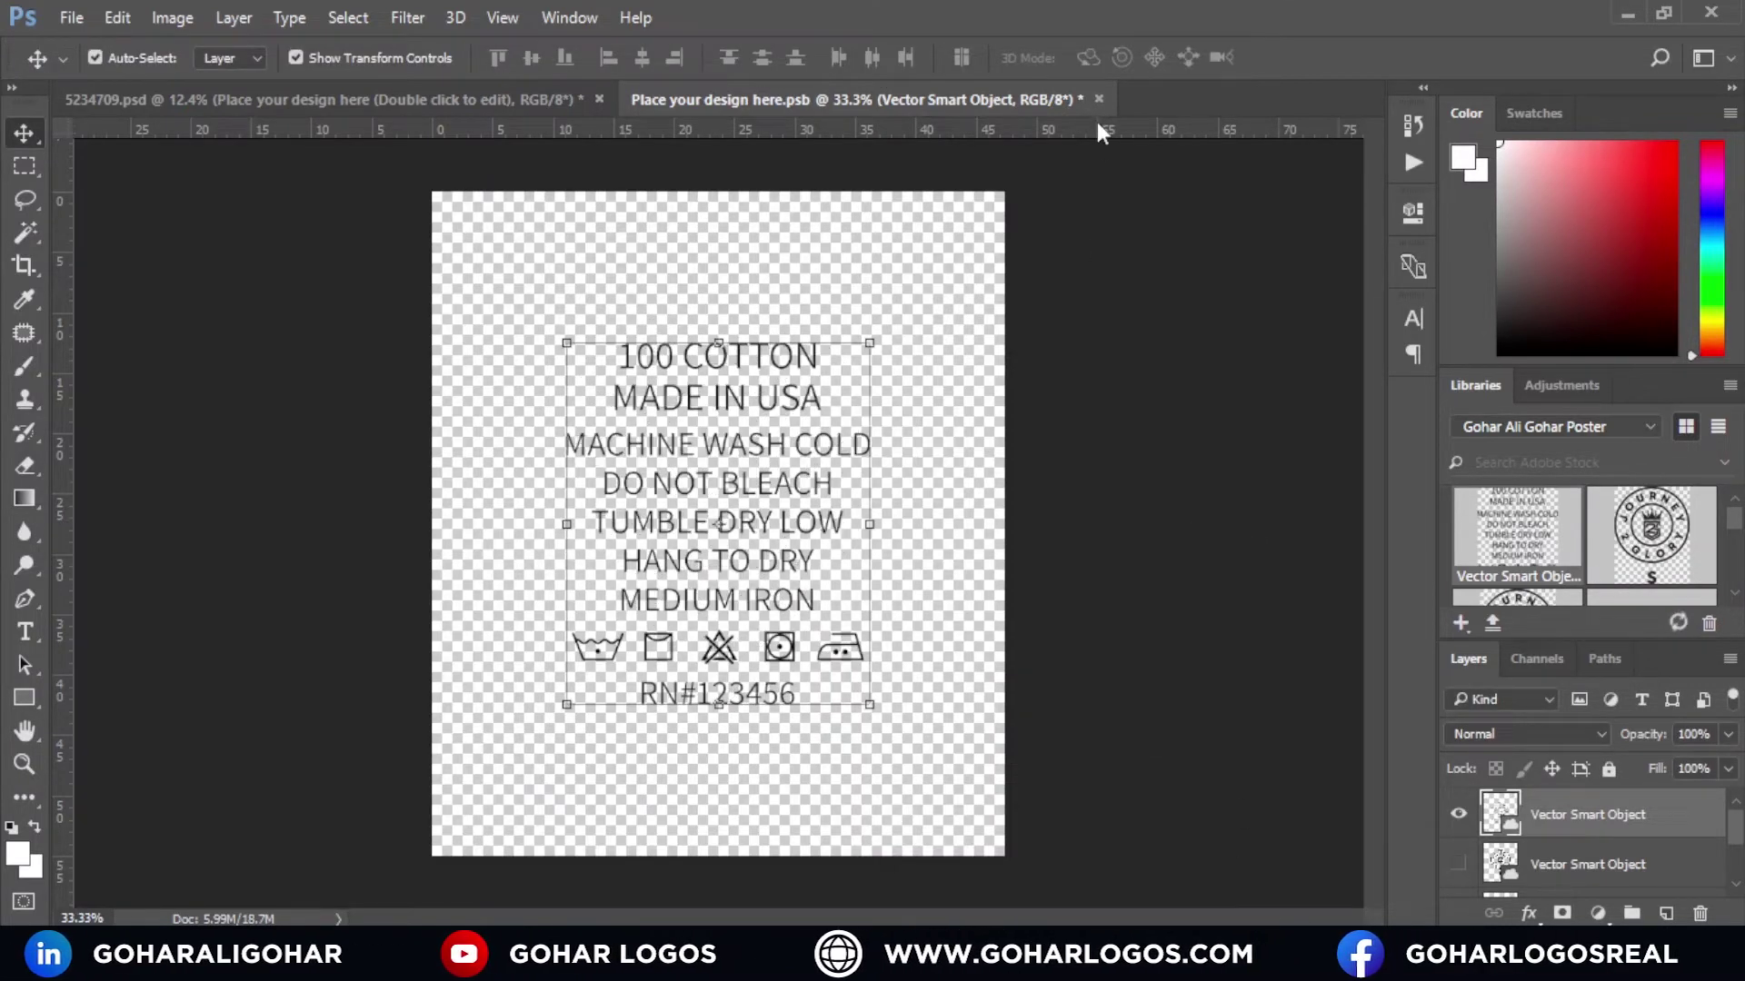
pyautogui.click(1099, 92)
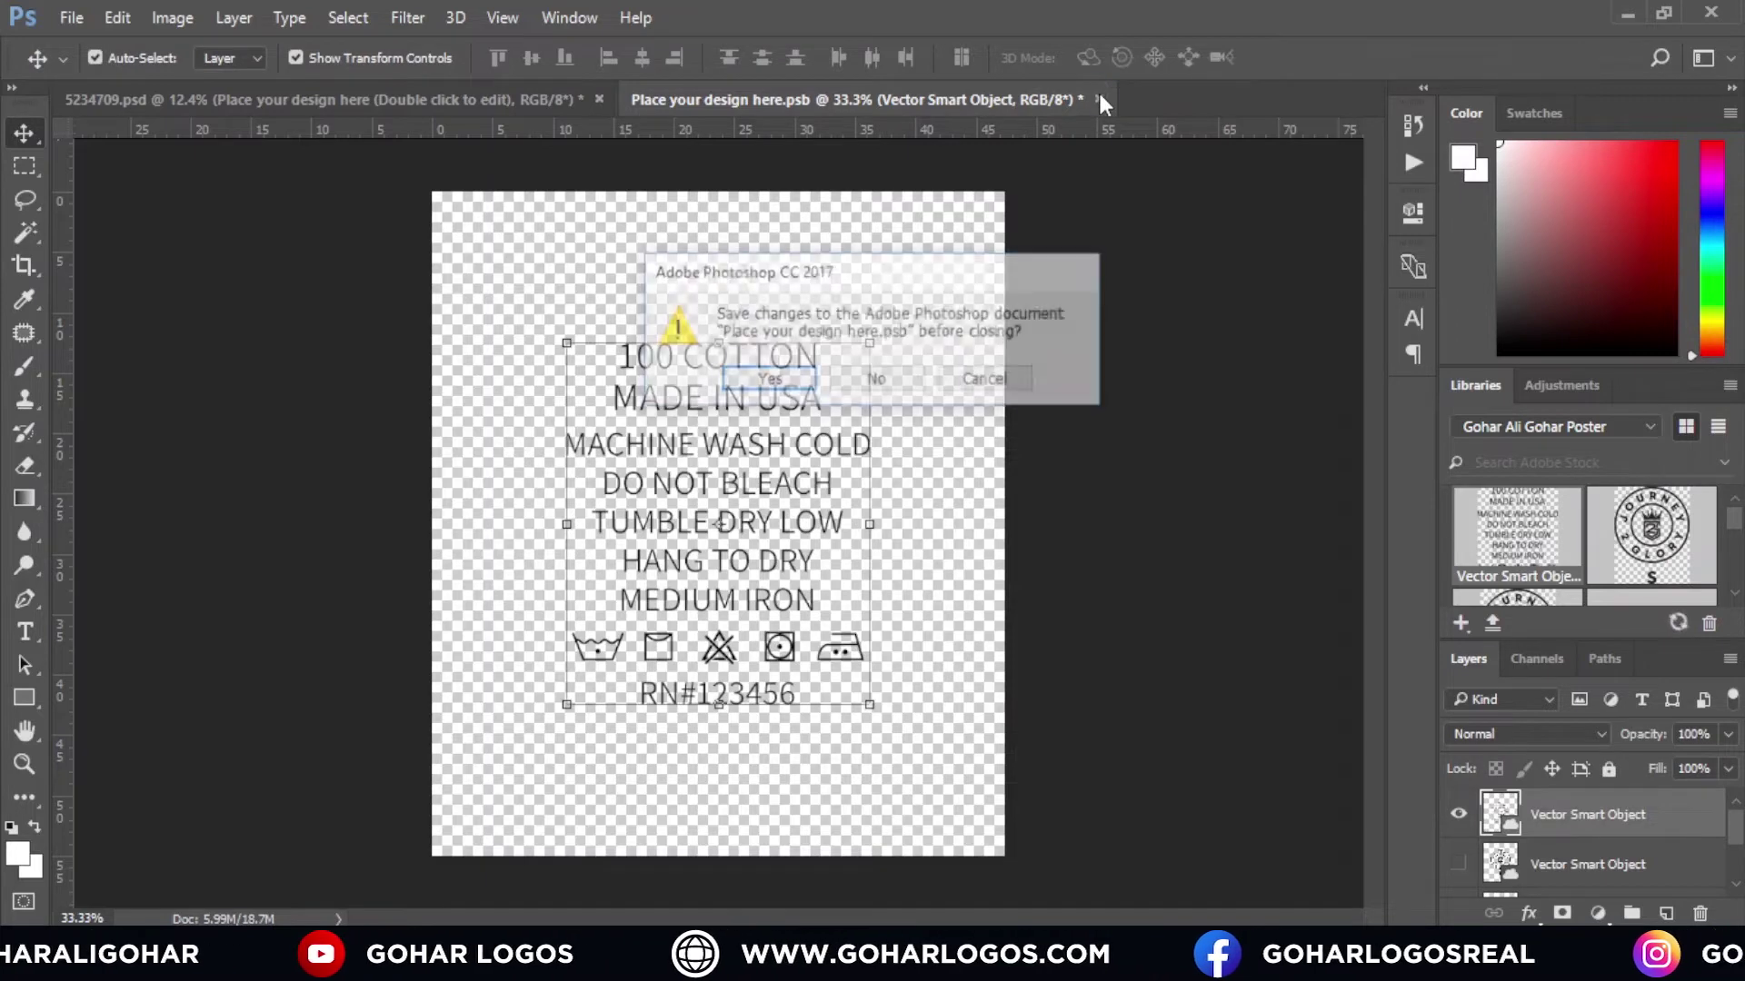
pyautogui.click(752, 376)
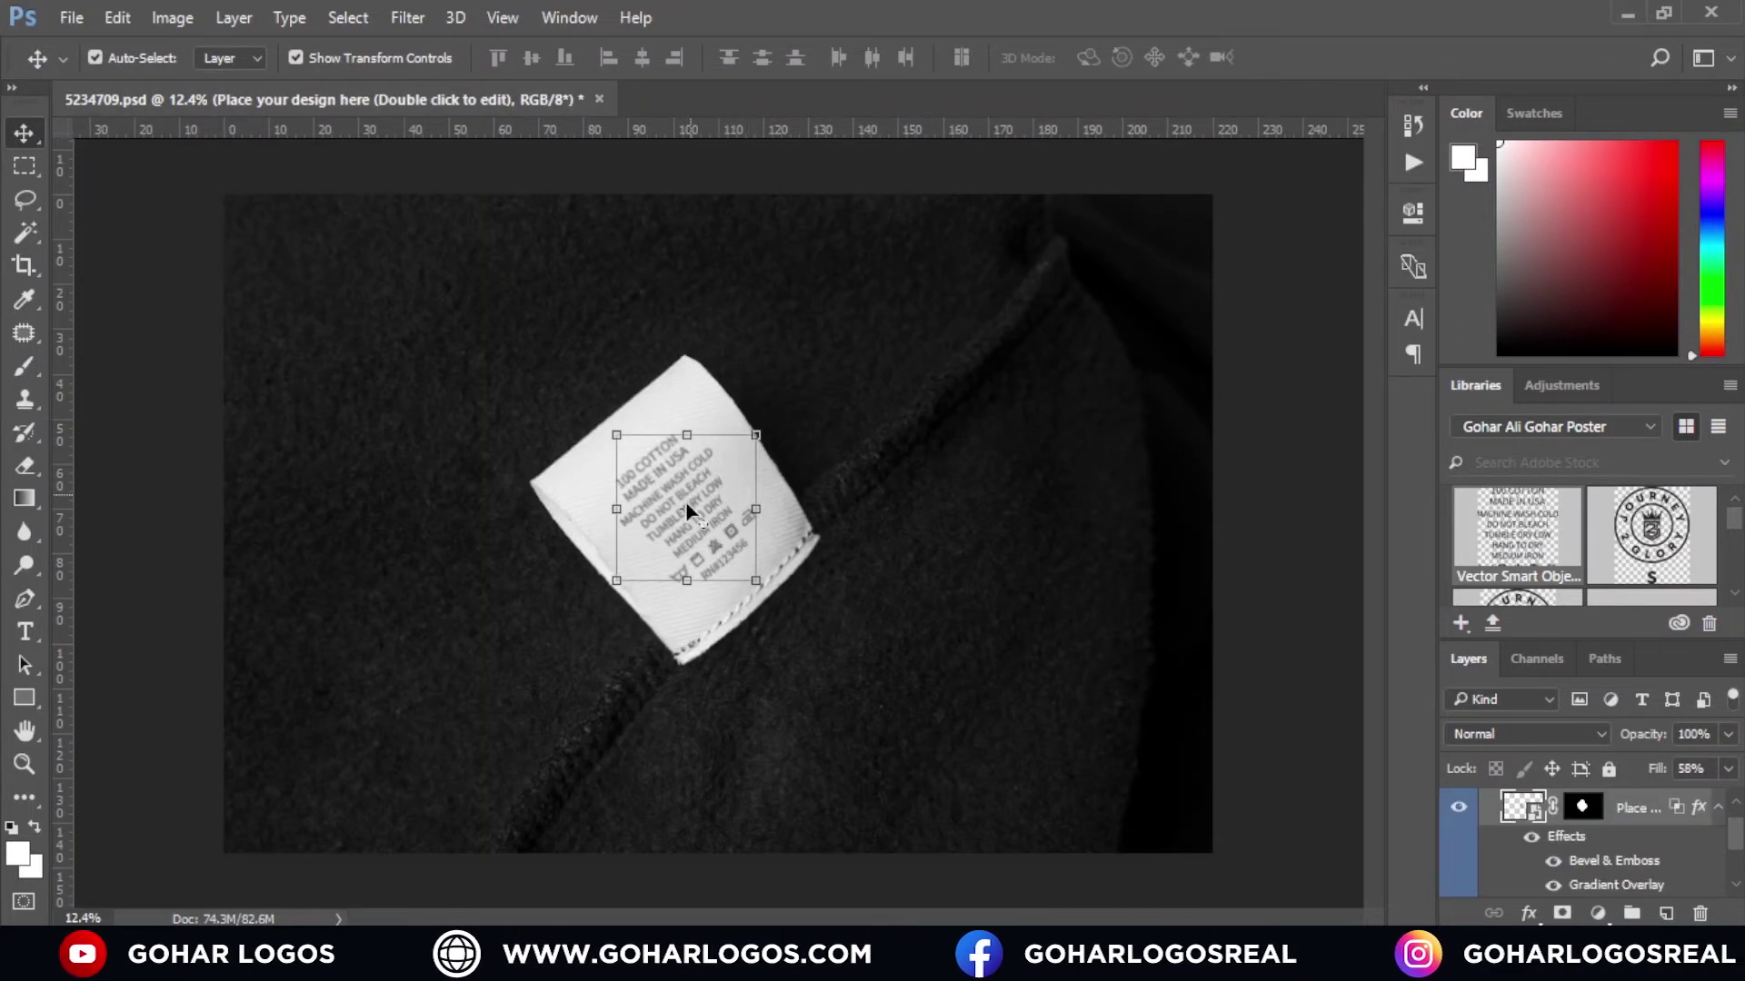
pyautogui.scroll(5, 712, 569)
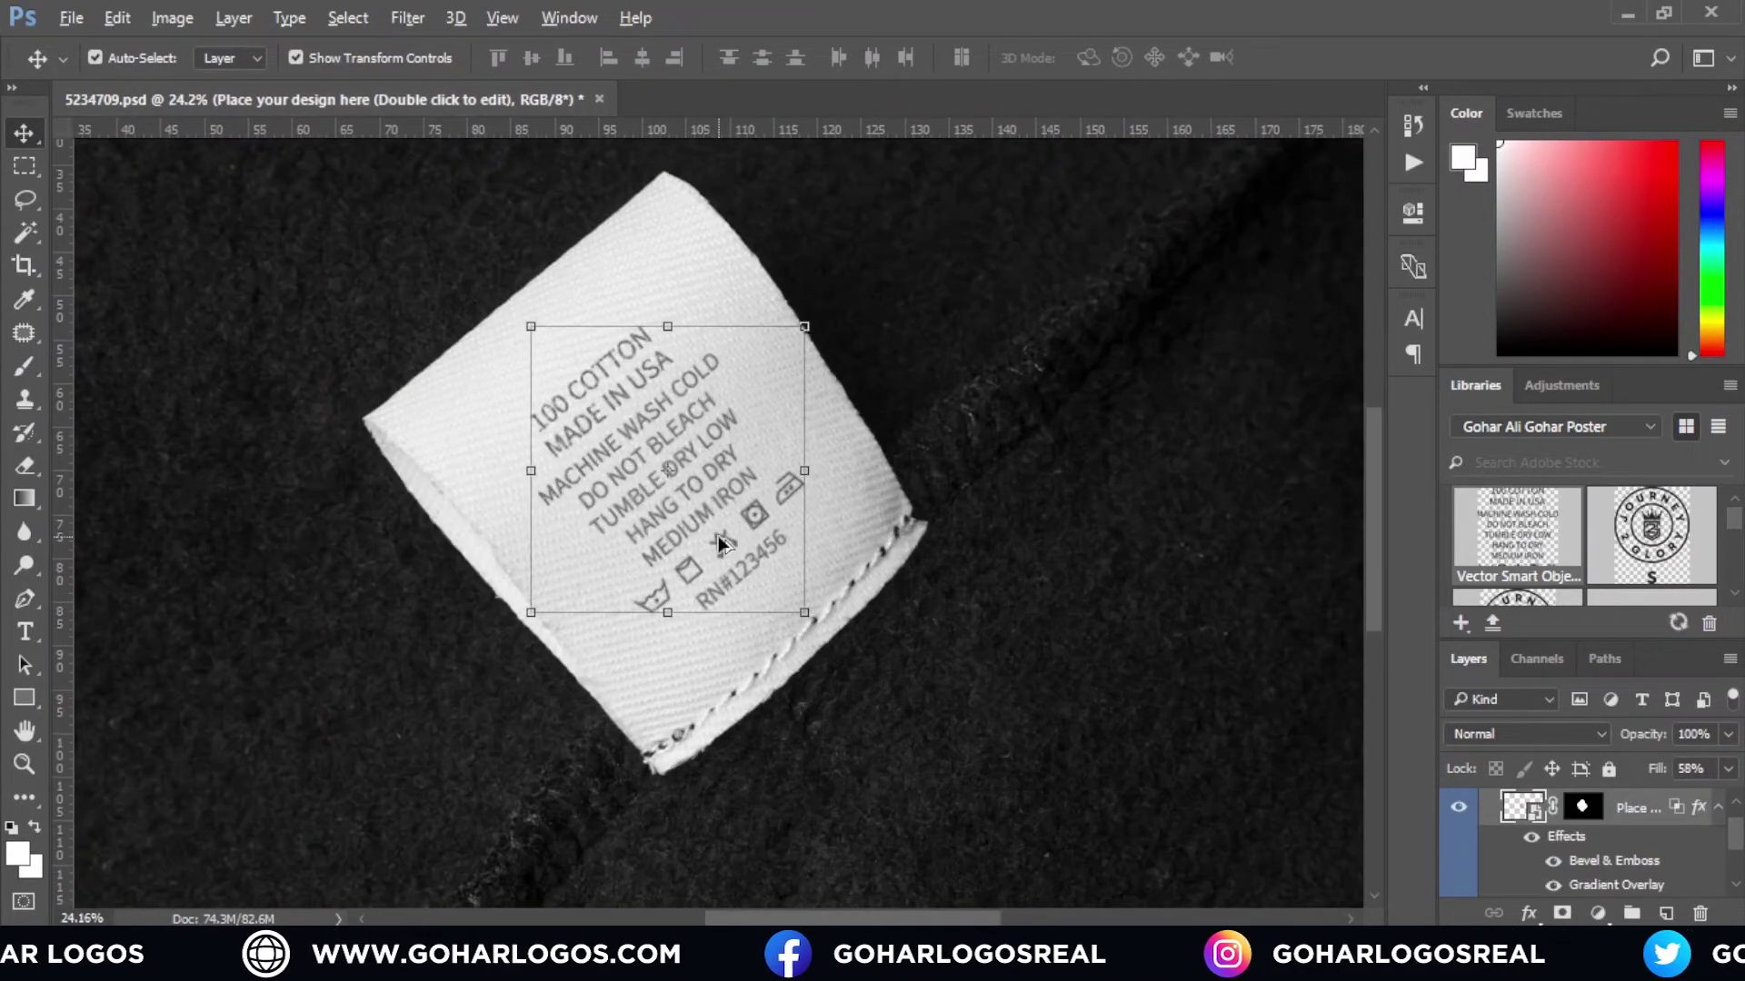
pyautogui.scroll(-2, 635, 442)
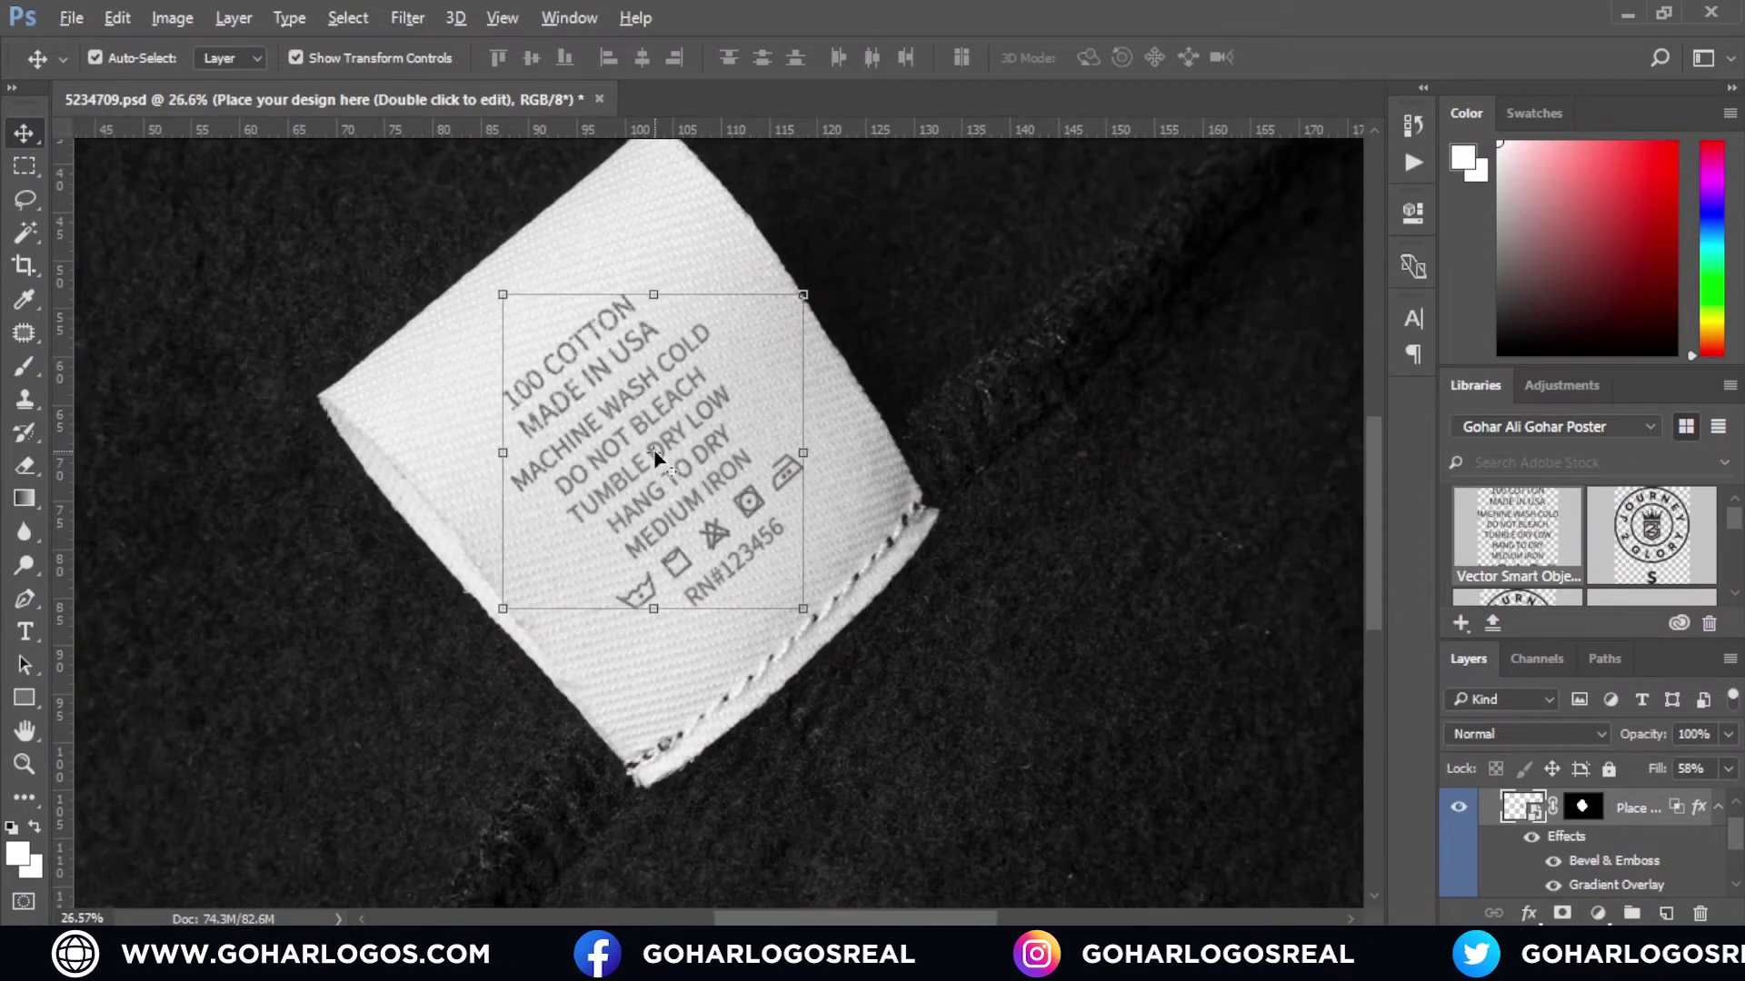
# Step: Reopen the design smart object, enlarge the care instructions about their centre to about 1416%, and save the change to the mockup
pyautogui.doubleClick(1536, 809)
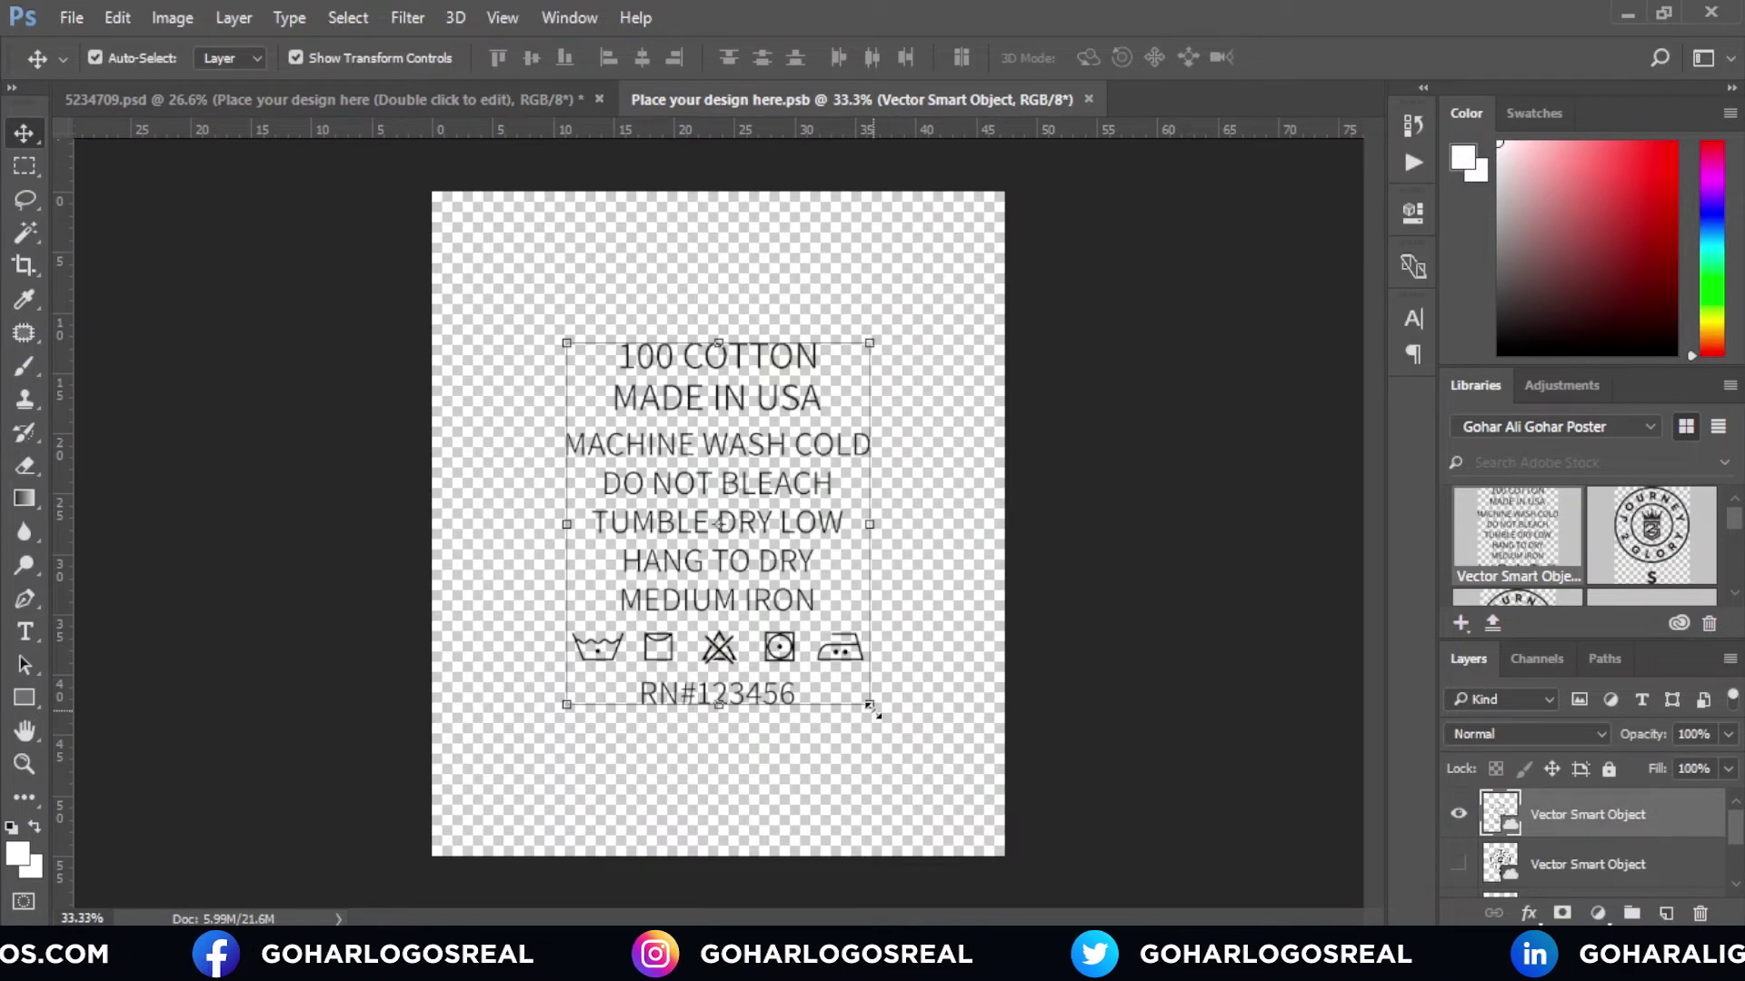
pyautogui.moveTo(875, 714); pyautogui.dragTo(908, 750)
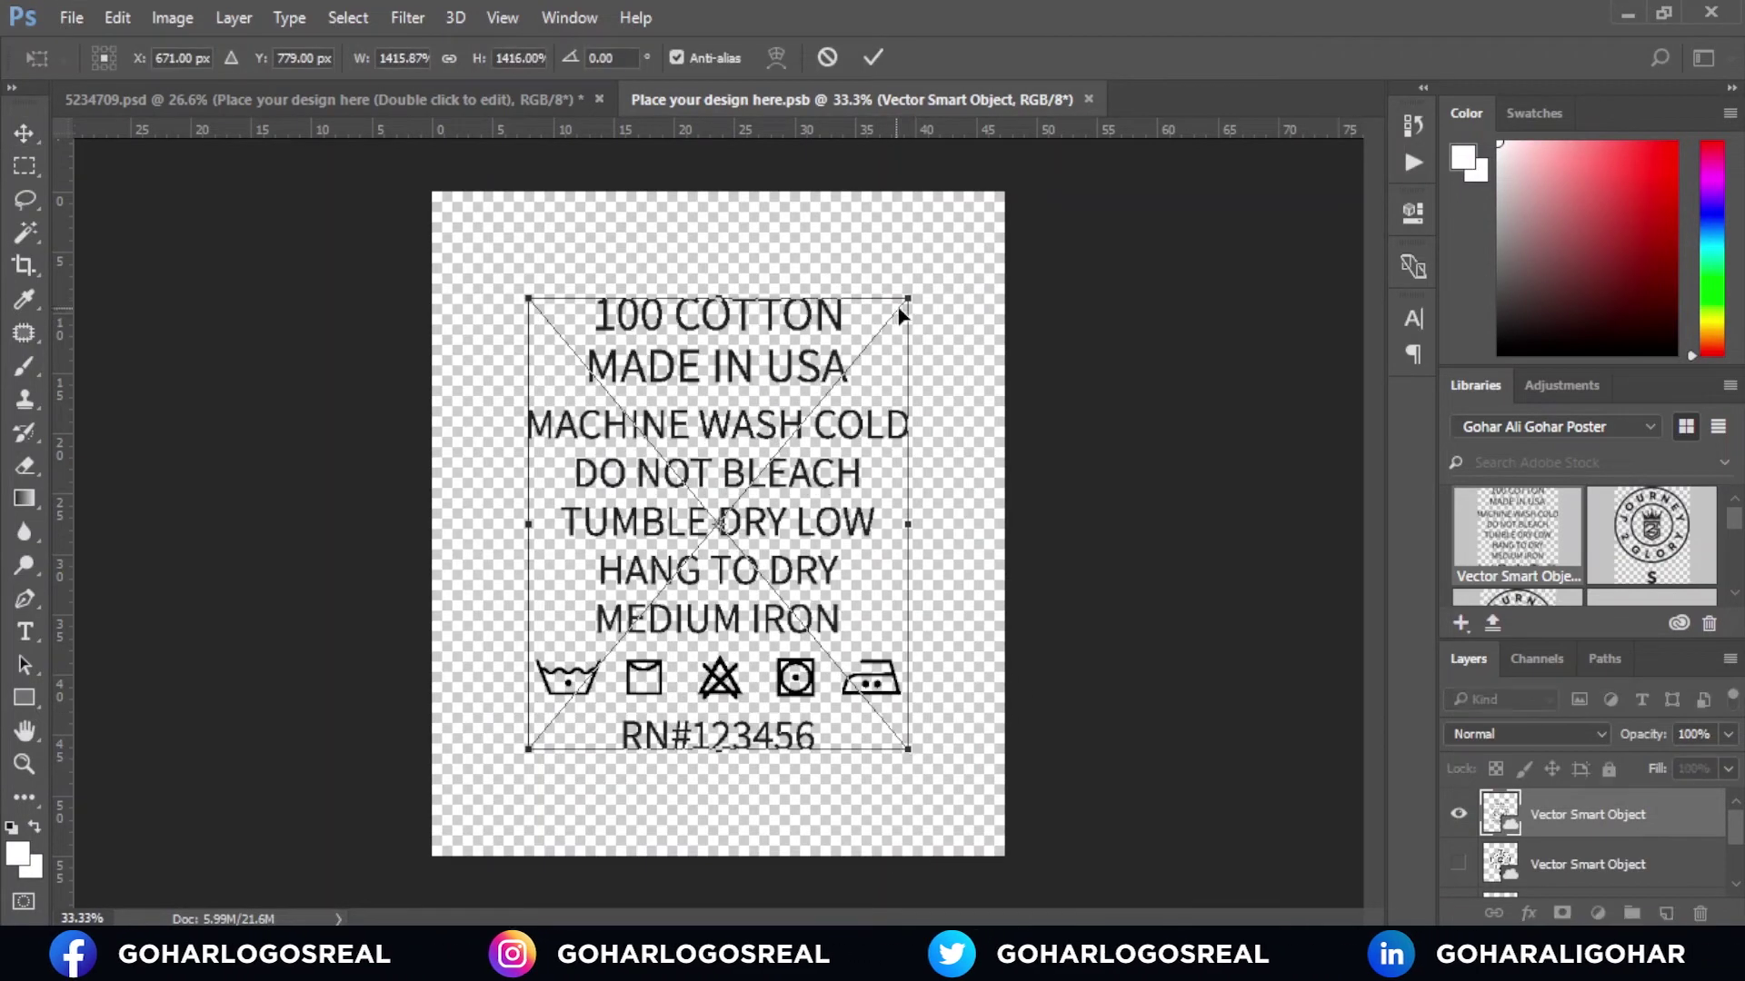
pyautogui.click(869, 58)
pyautogui.click(1098, 98)
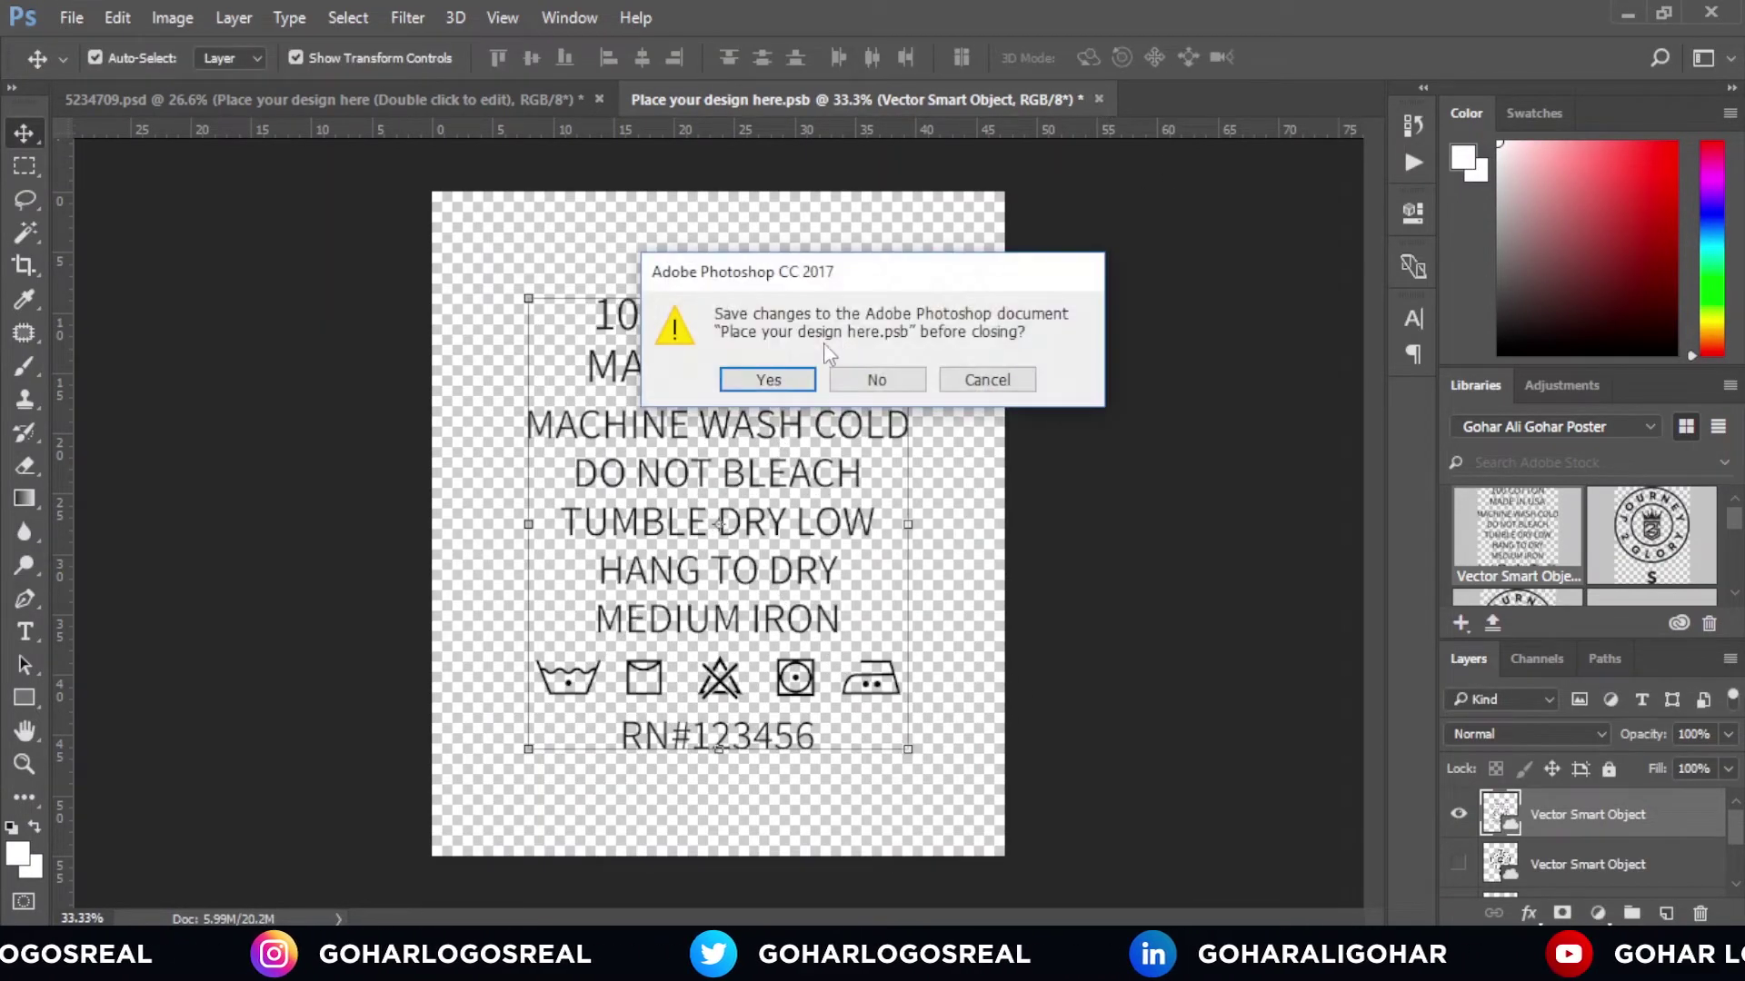
pyautogui.click(766, 386)
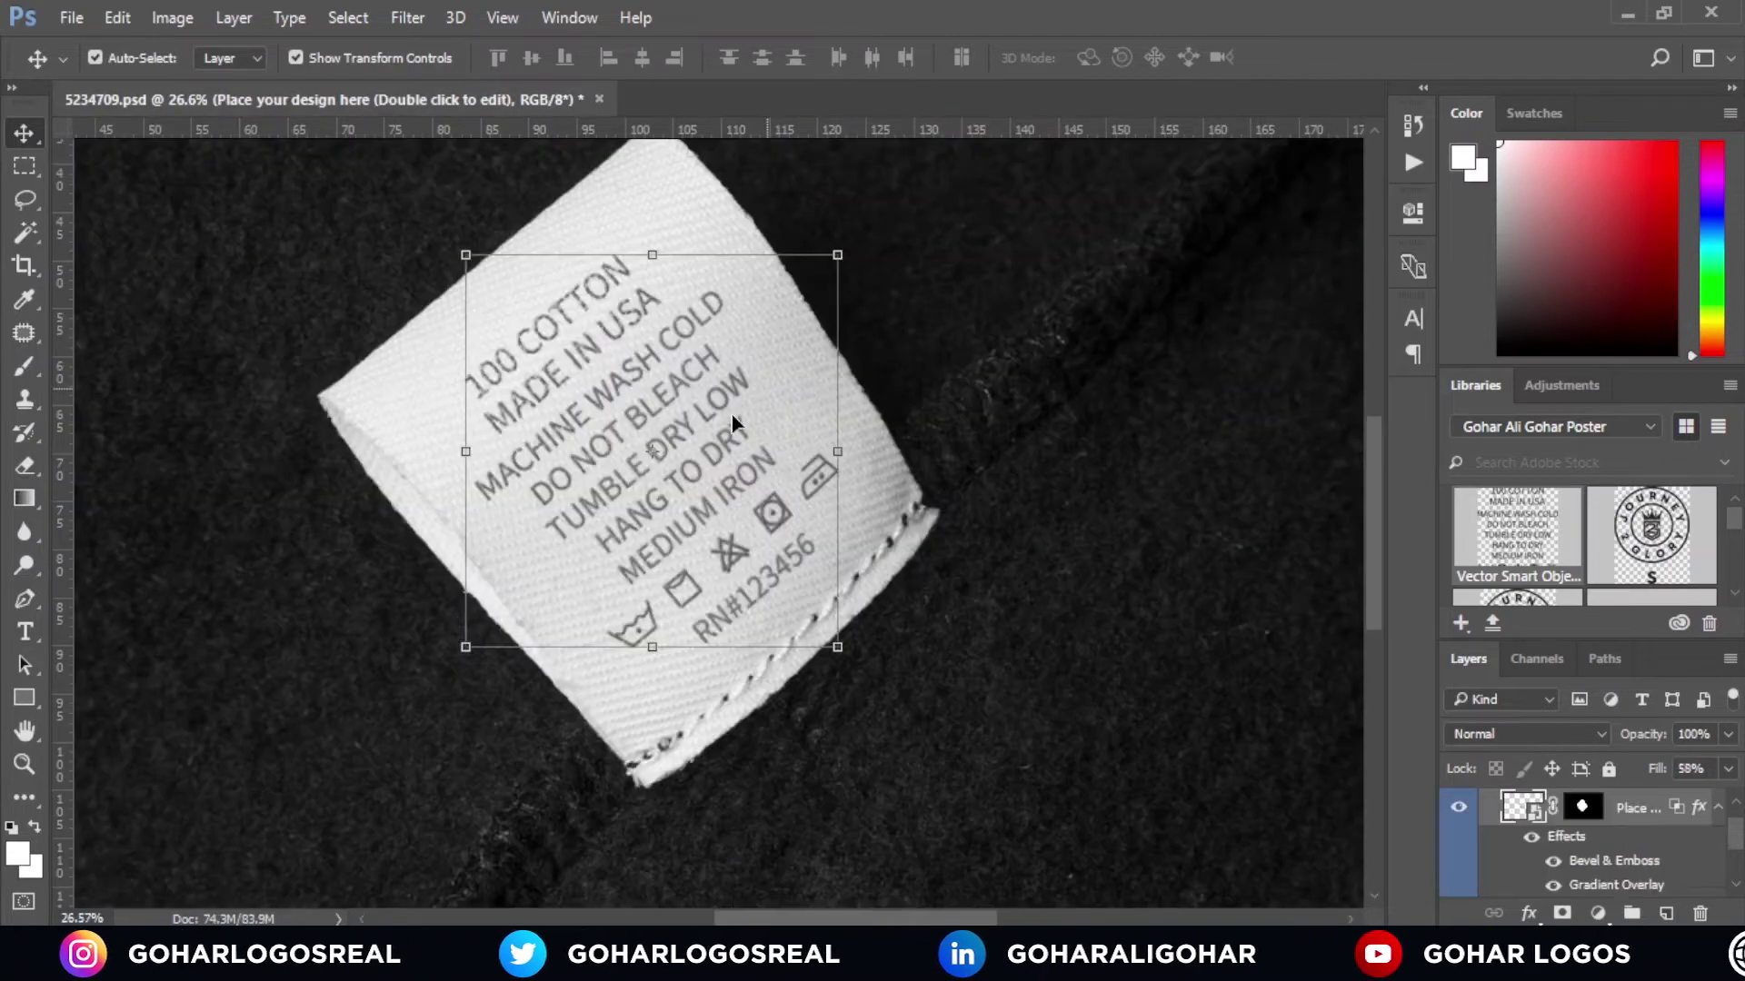
pyautogui.scroll(-5, 834, 410)
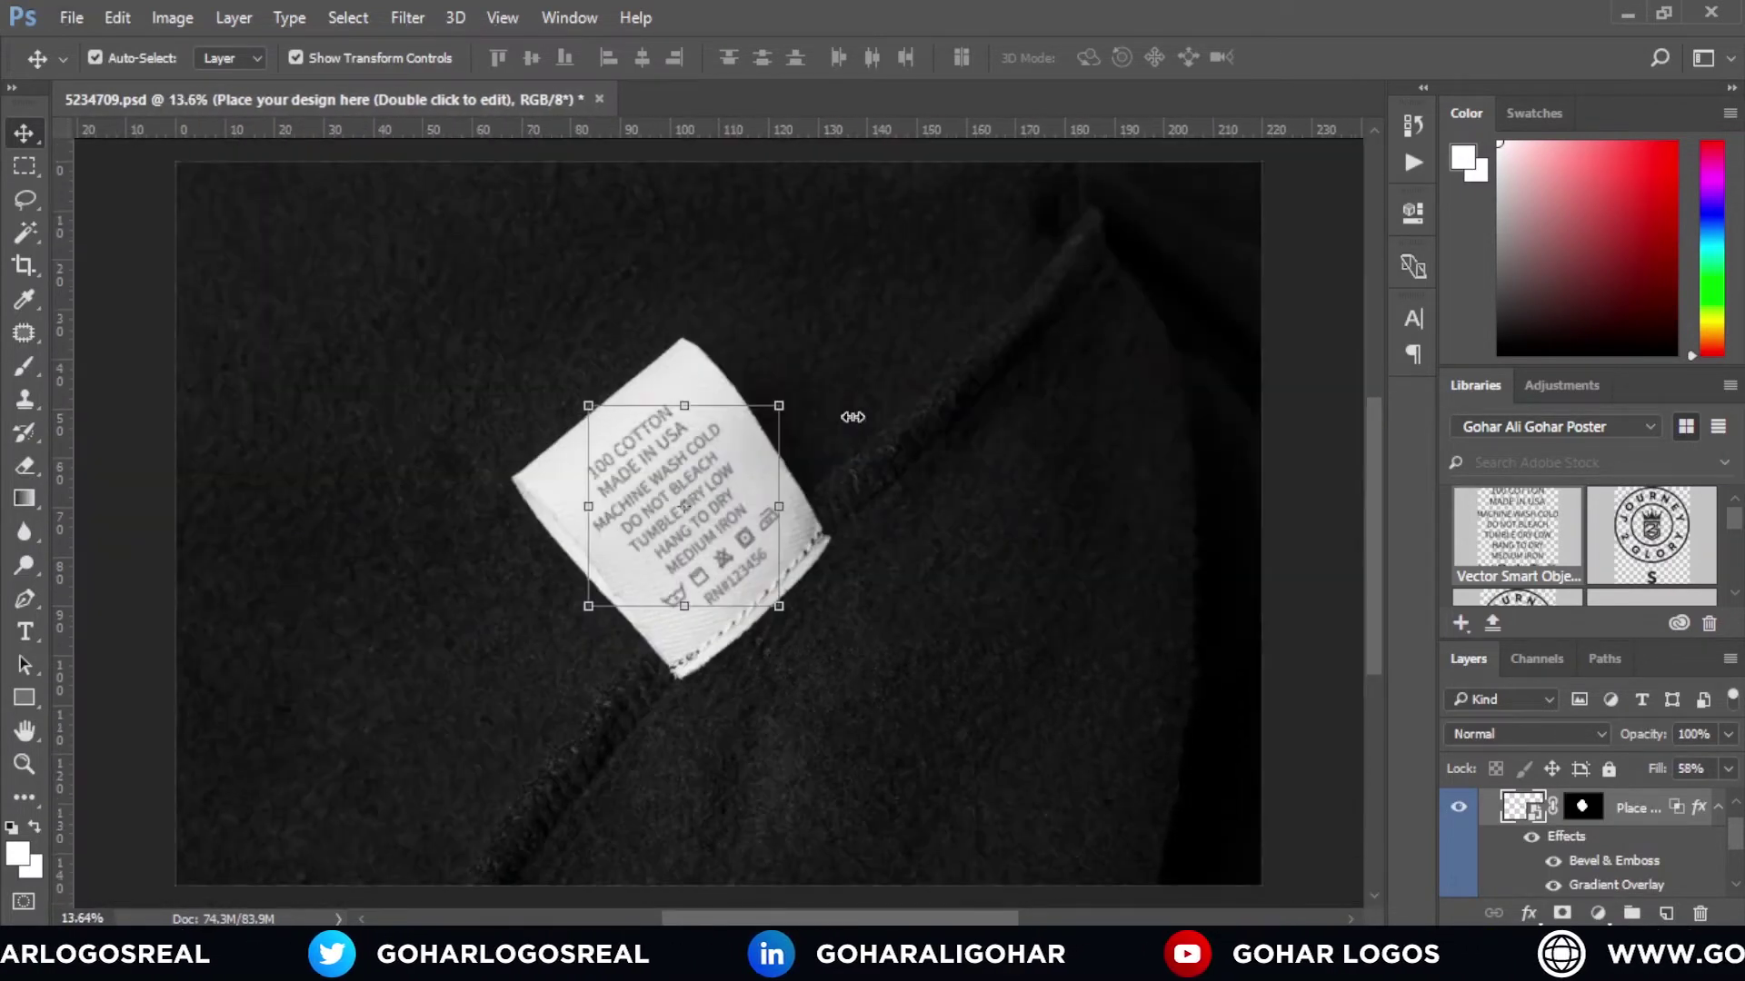
pyautogui.click(1251, 459)
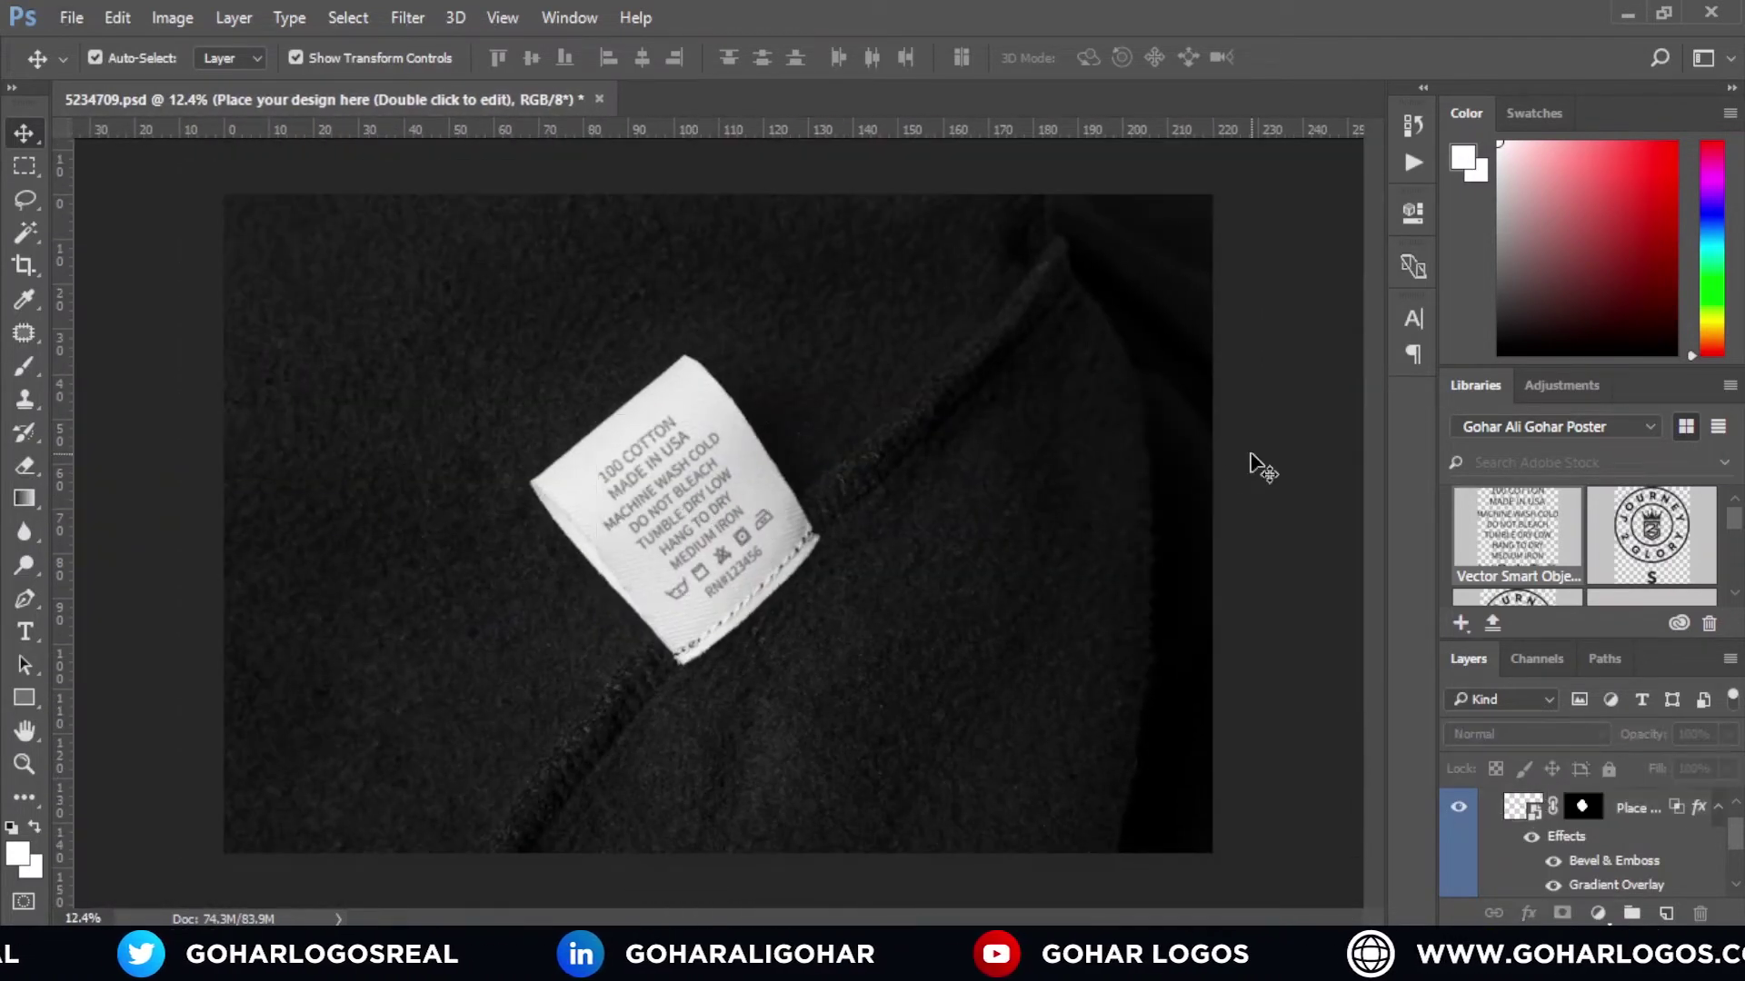
# Step: Start saving a copy of the care-instructions mockup in JPEG format
pyautogui.click(71, 18)
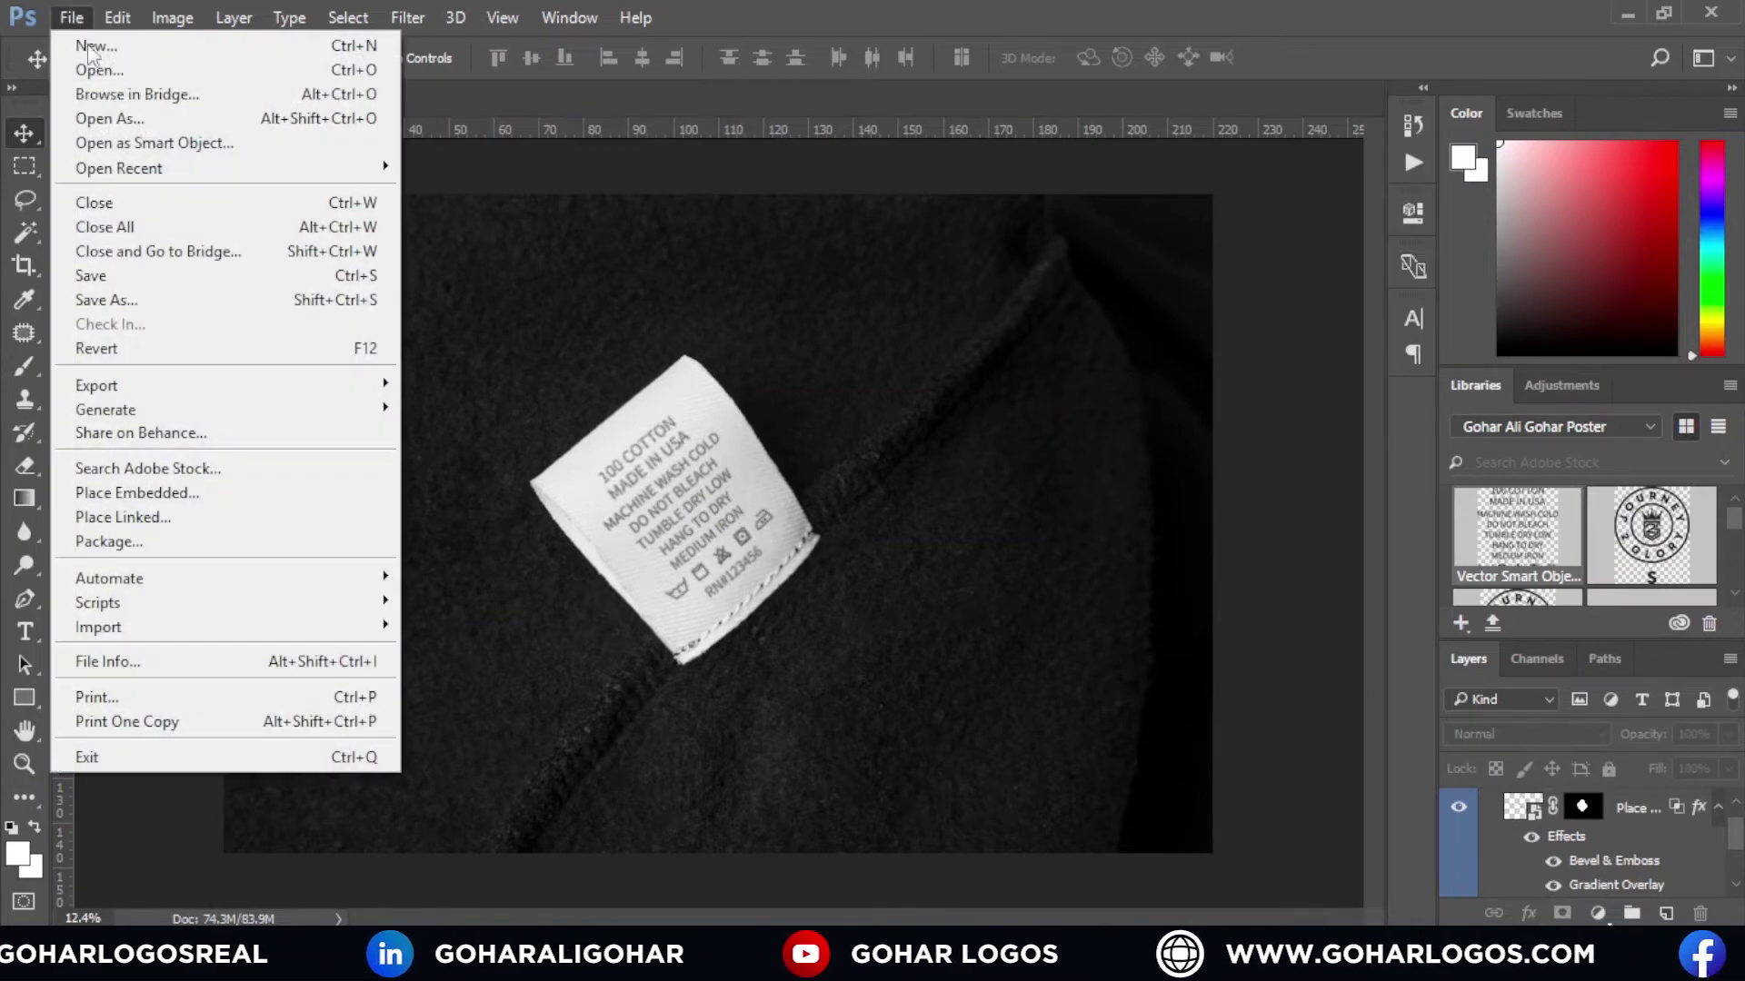
pyautogui.click(273, 300)
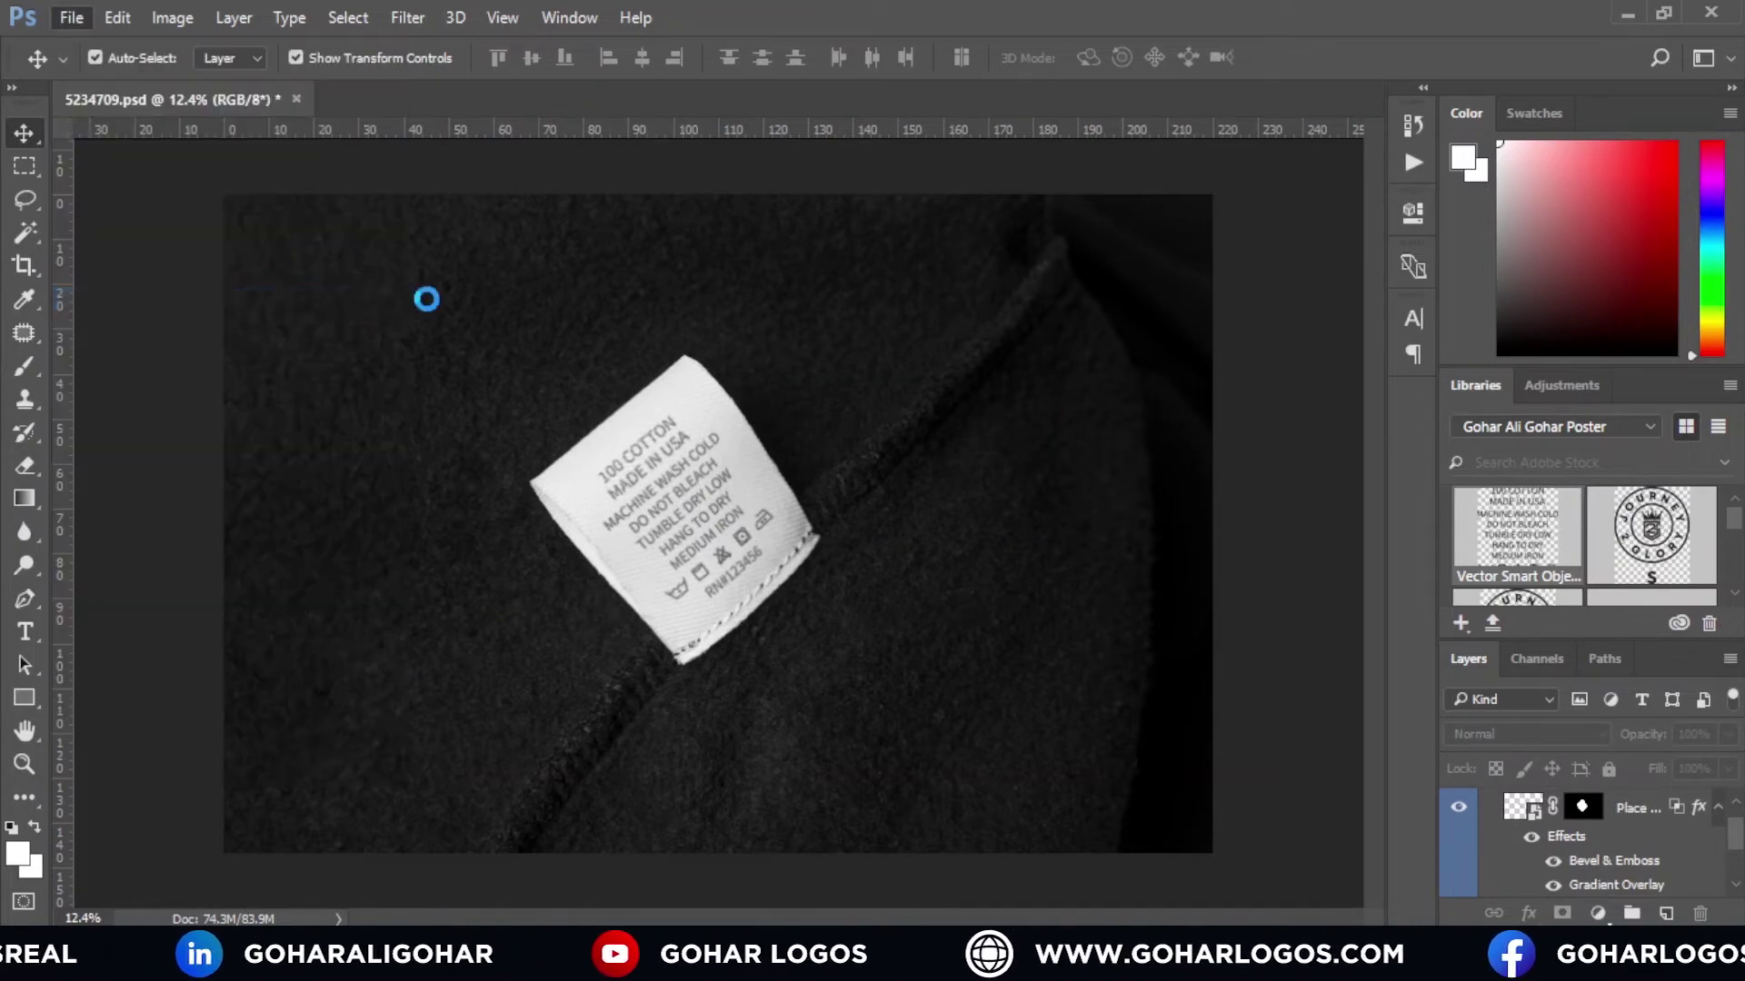
pyautogui.click(363, 515)
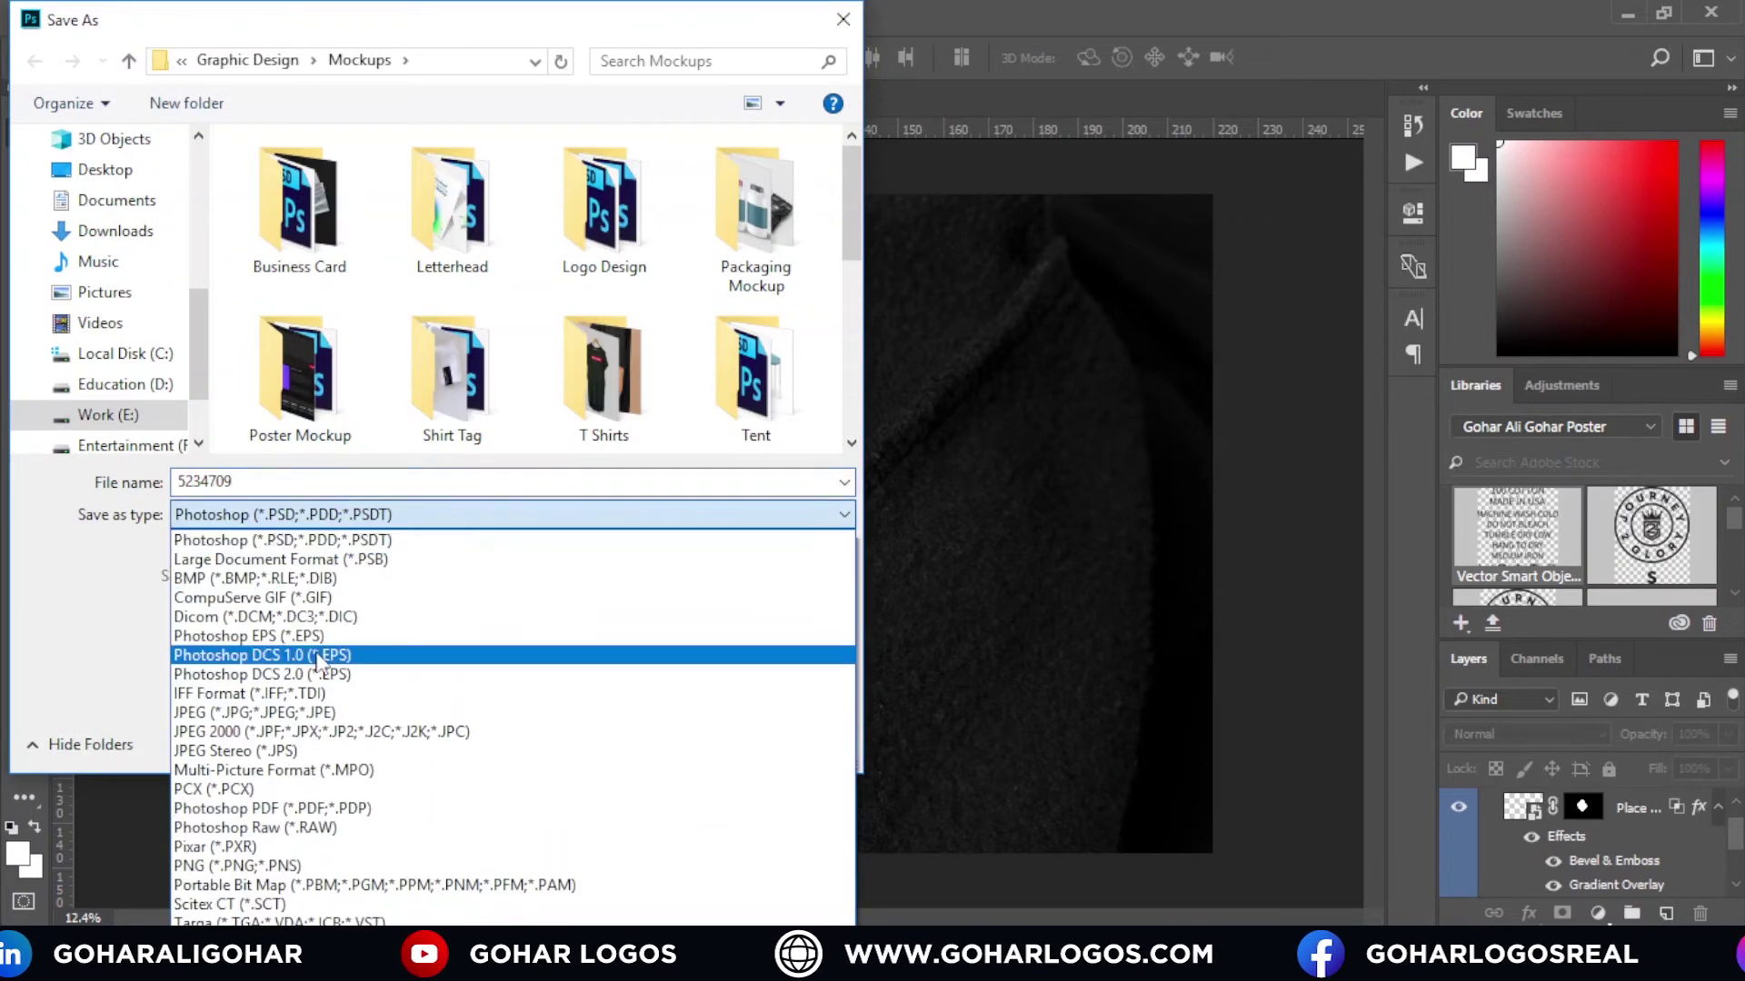
pyautogui.click(293, 712)
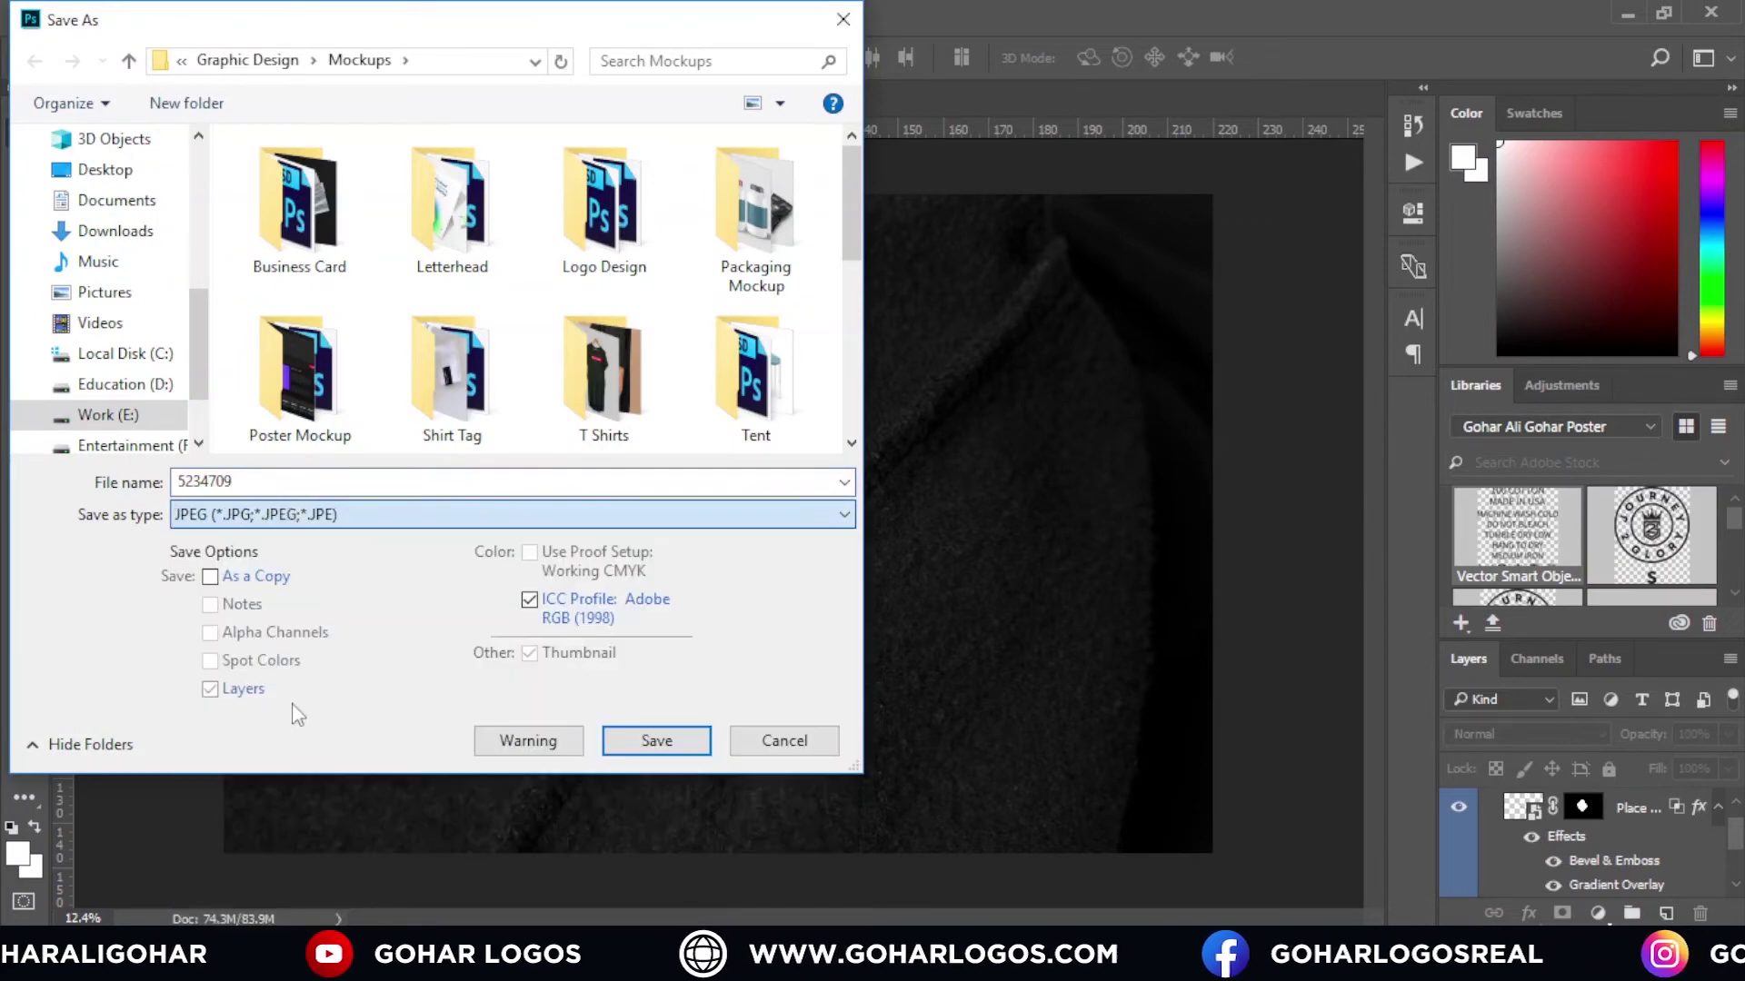
# Step: Save the JPEG as Back in the Lectures data folder under Work (E:), Gohar Logos, Youtube, at Maximum quality 12
pyautogui.click(111, 416)
pyautogui.doubleClick(307, 231)
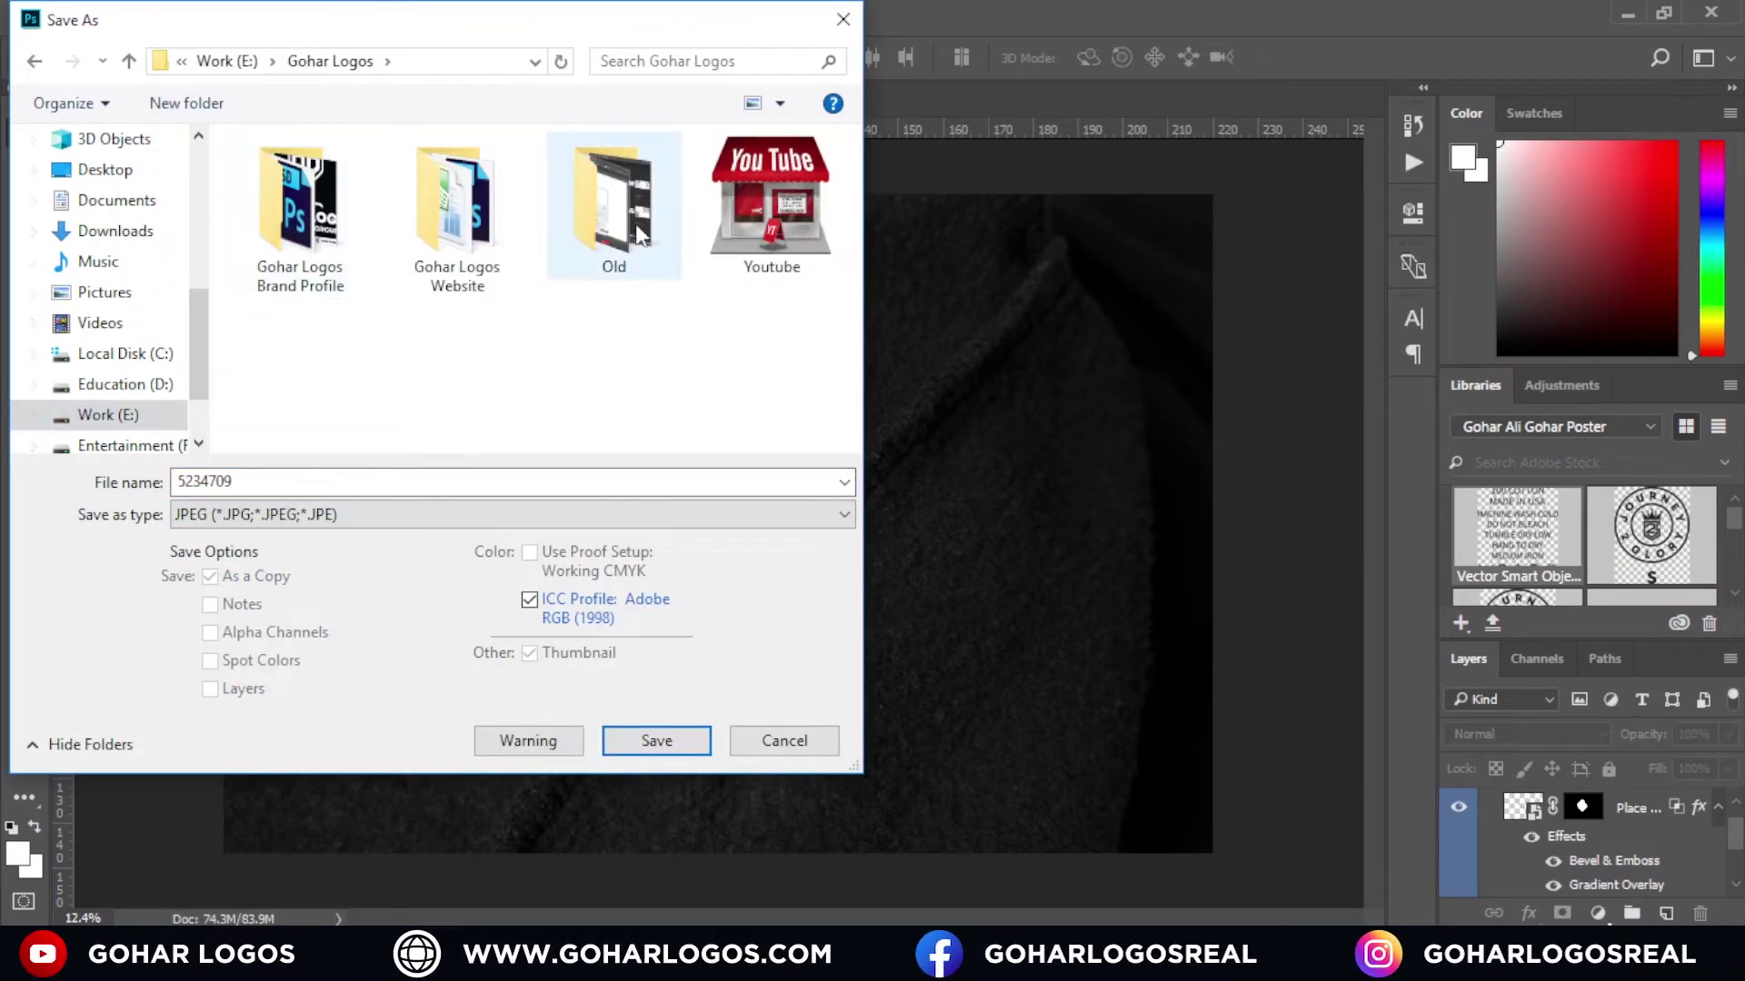
pyautogui.click(733, 218)
pyautogui.doubleClick(734, 218)
pyautogui.doubleClick(471, 247)
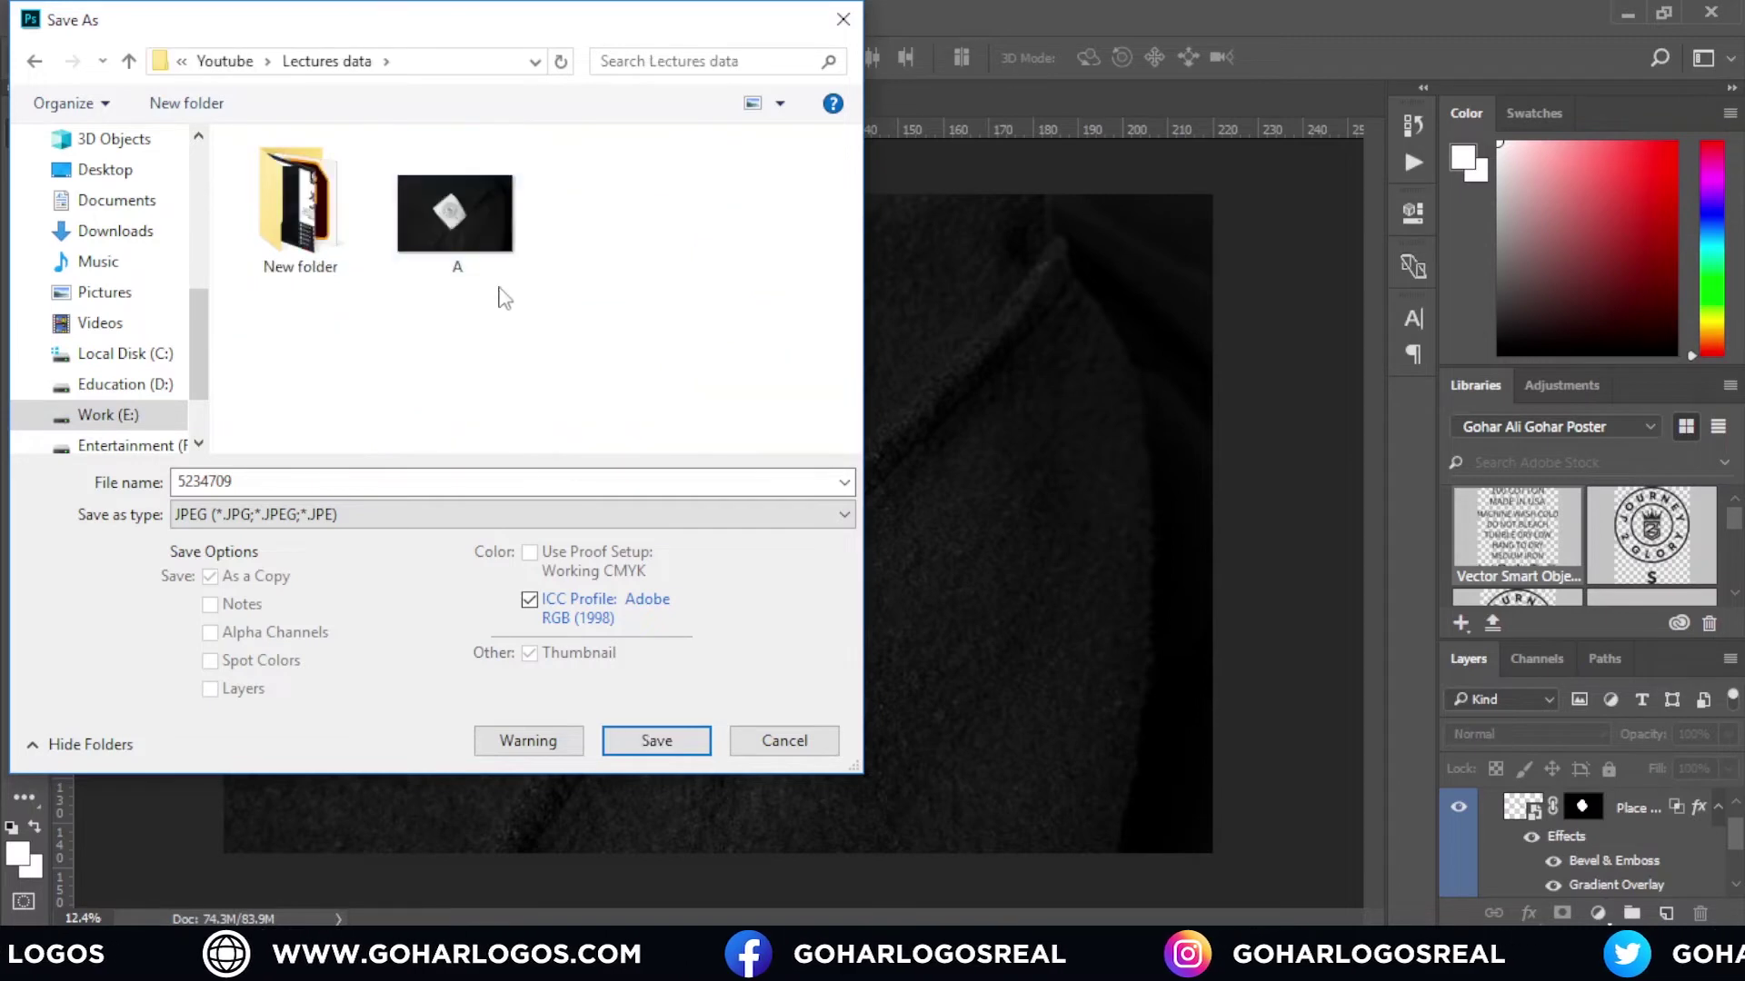
pyautogui.click(473, 251)
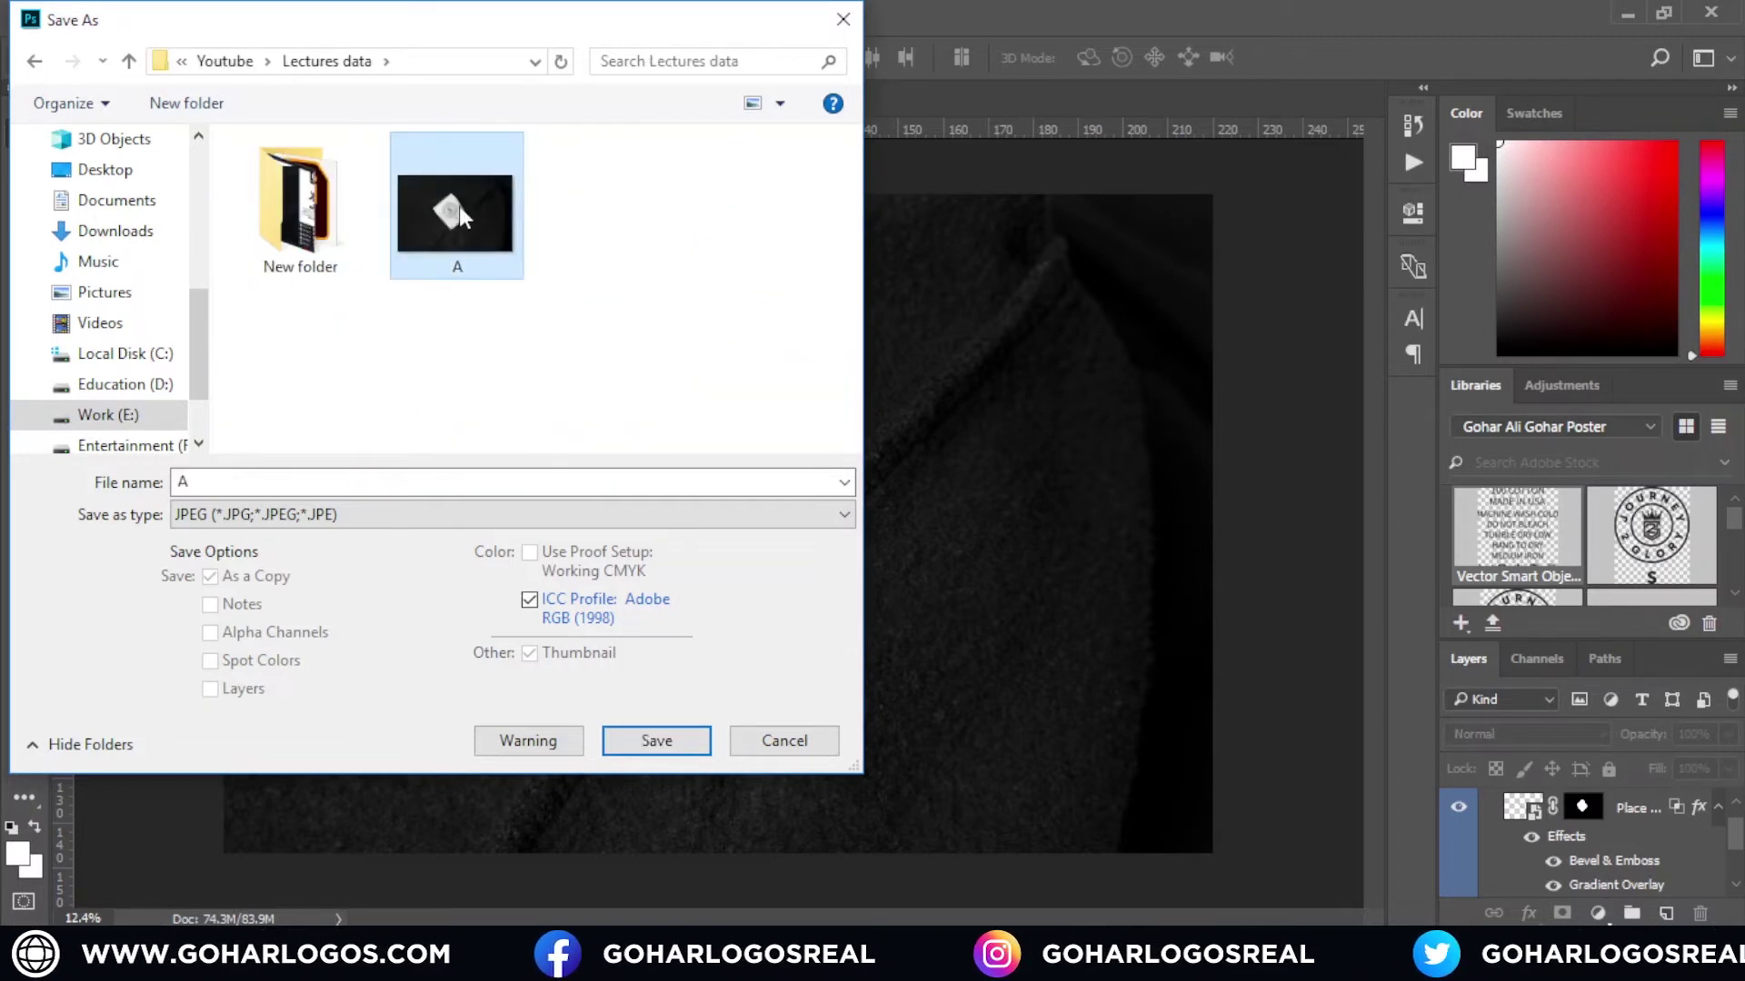
pyautogui.click(286, 491)
pyautogui.write('b')
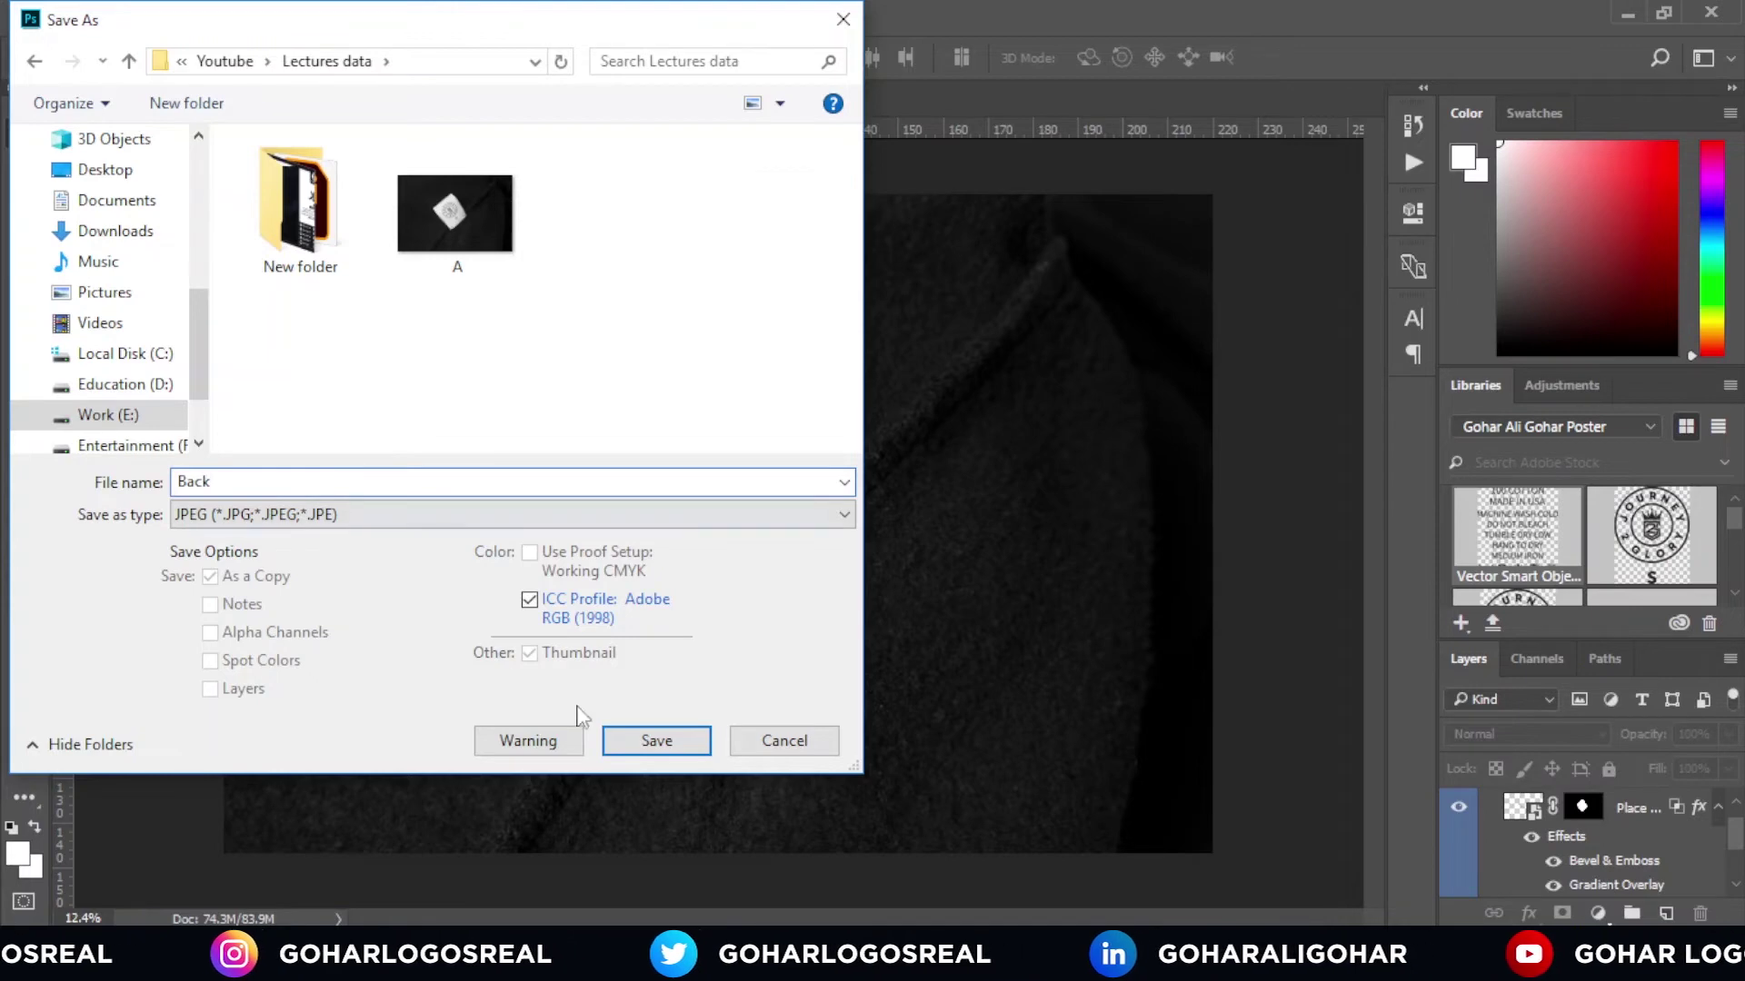
pyautogui.click(648, 744)
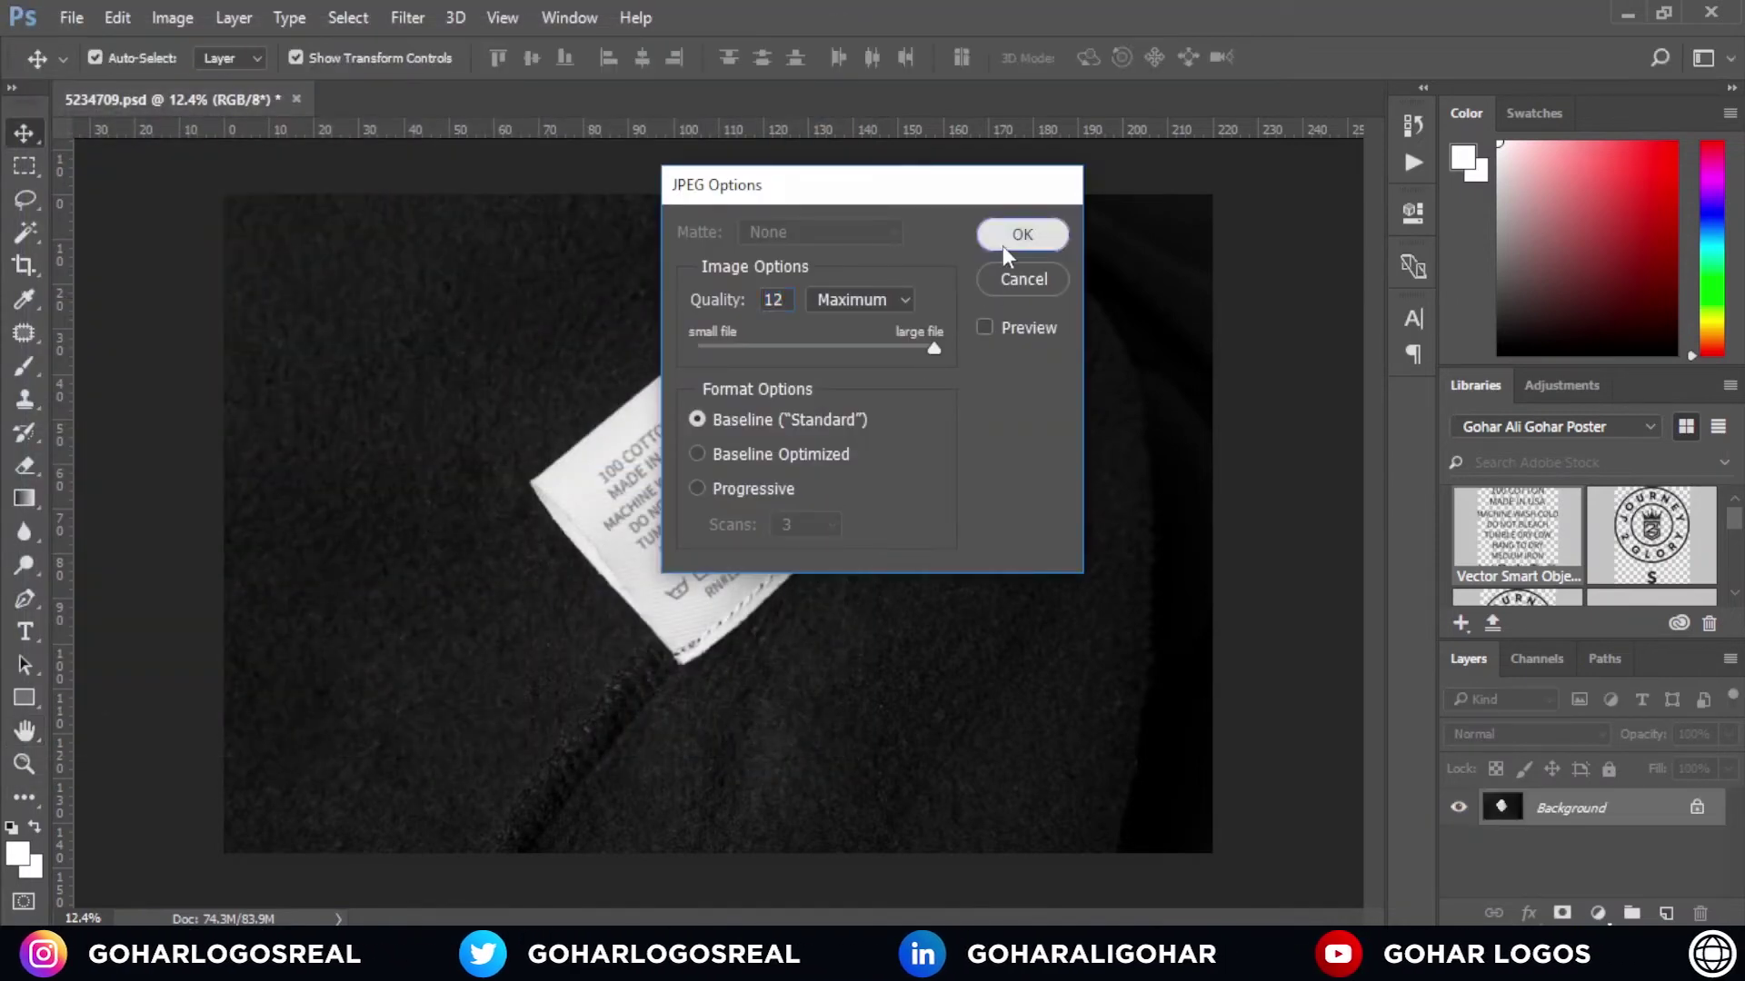
pyautogui.click(1018, 235)
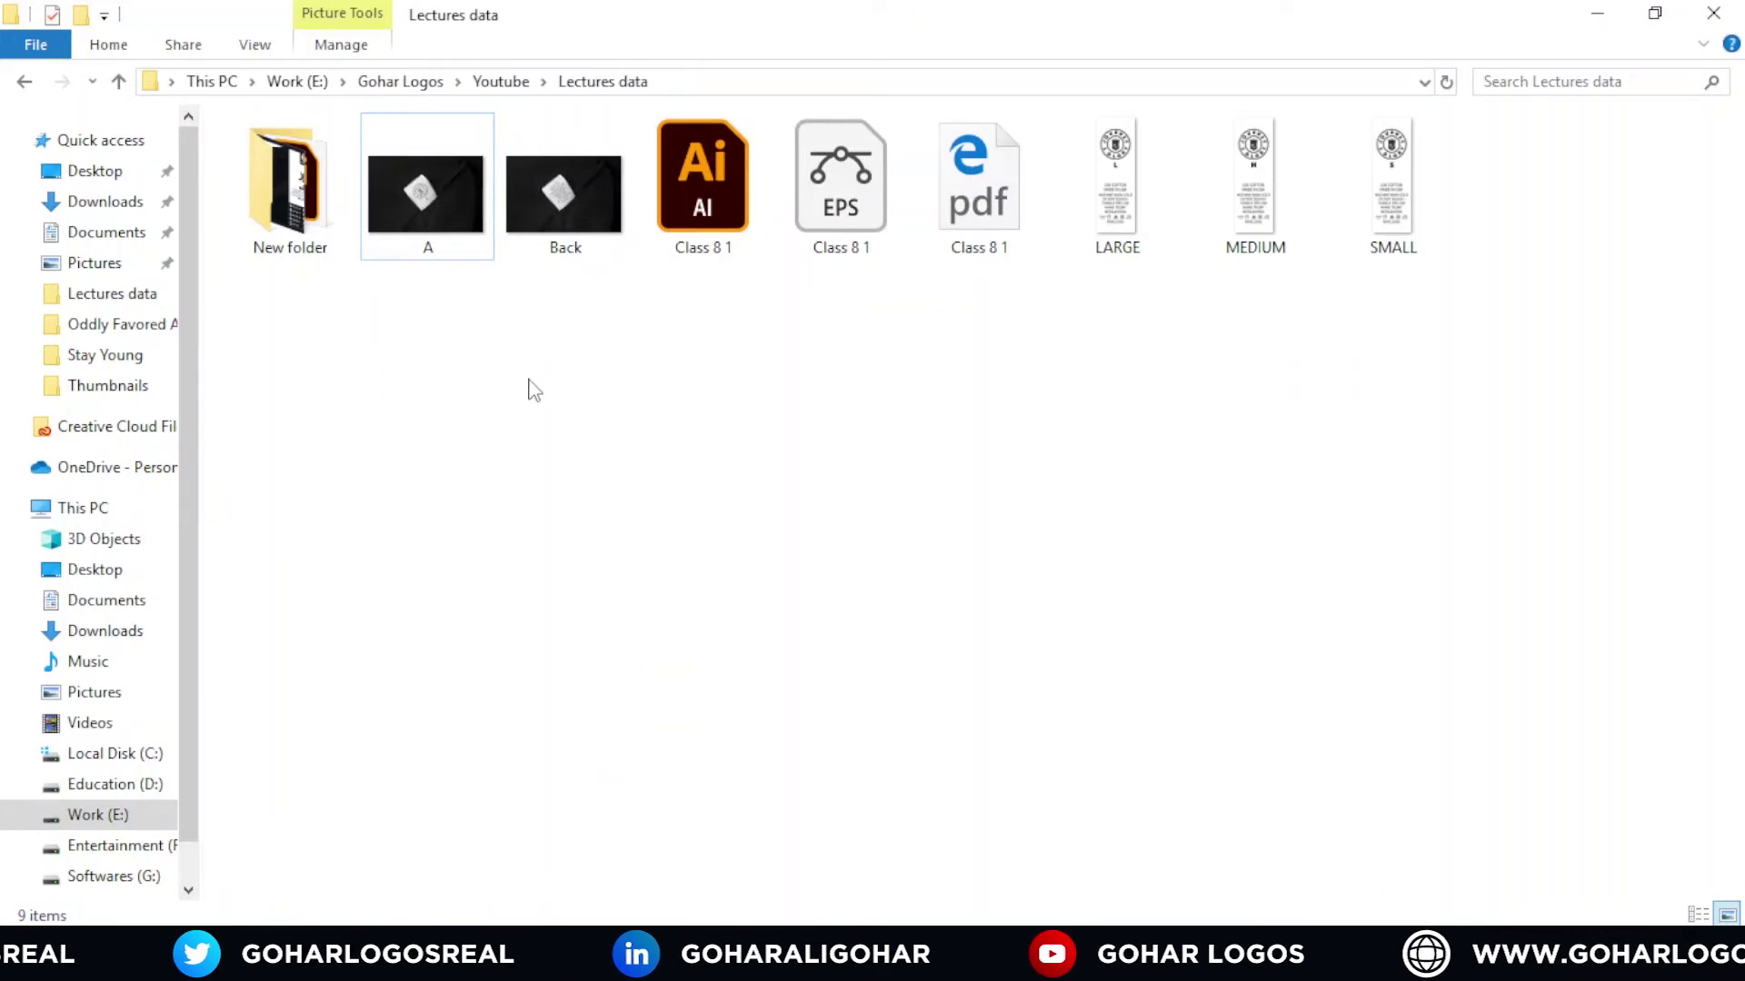
# Step: In the Lectures data folder in File Explorer, rename mockup image A as Front
pyautogui.click(431, 262)
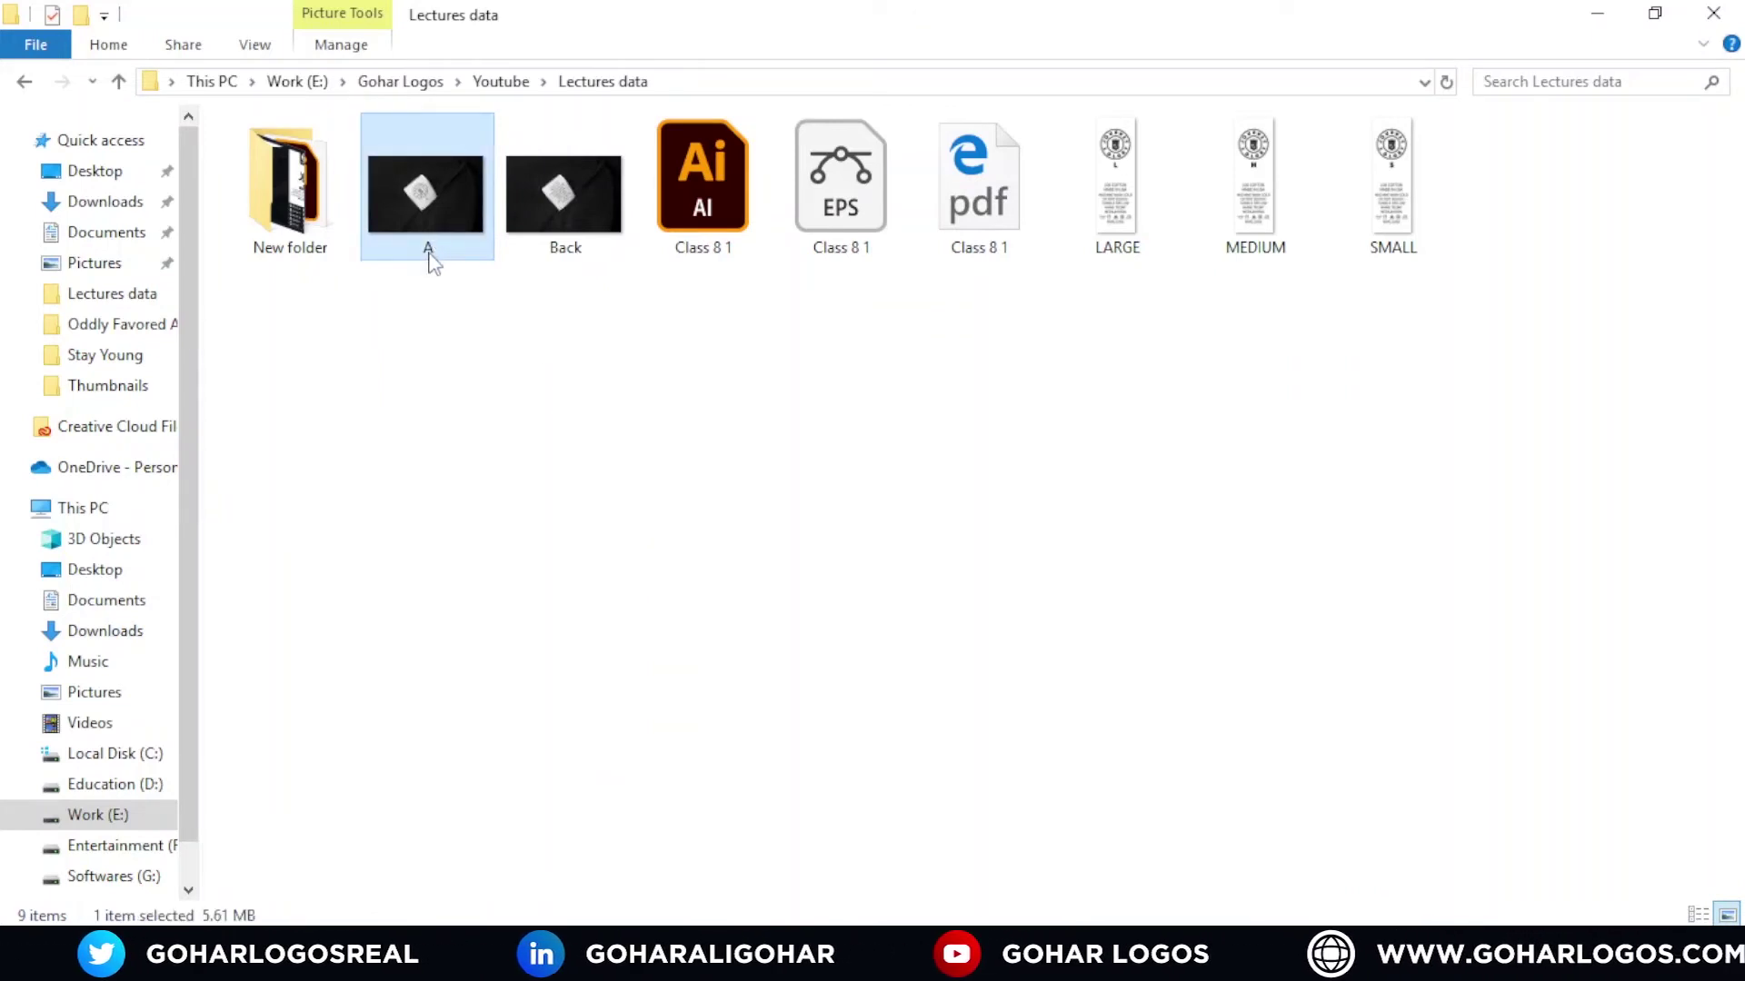
pyautogui.press('F2')
pyautogui.write('ront')
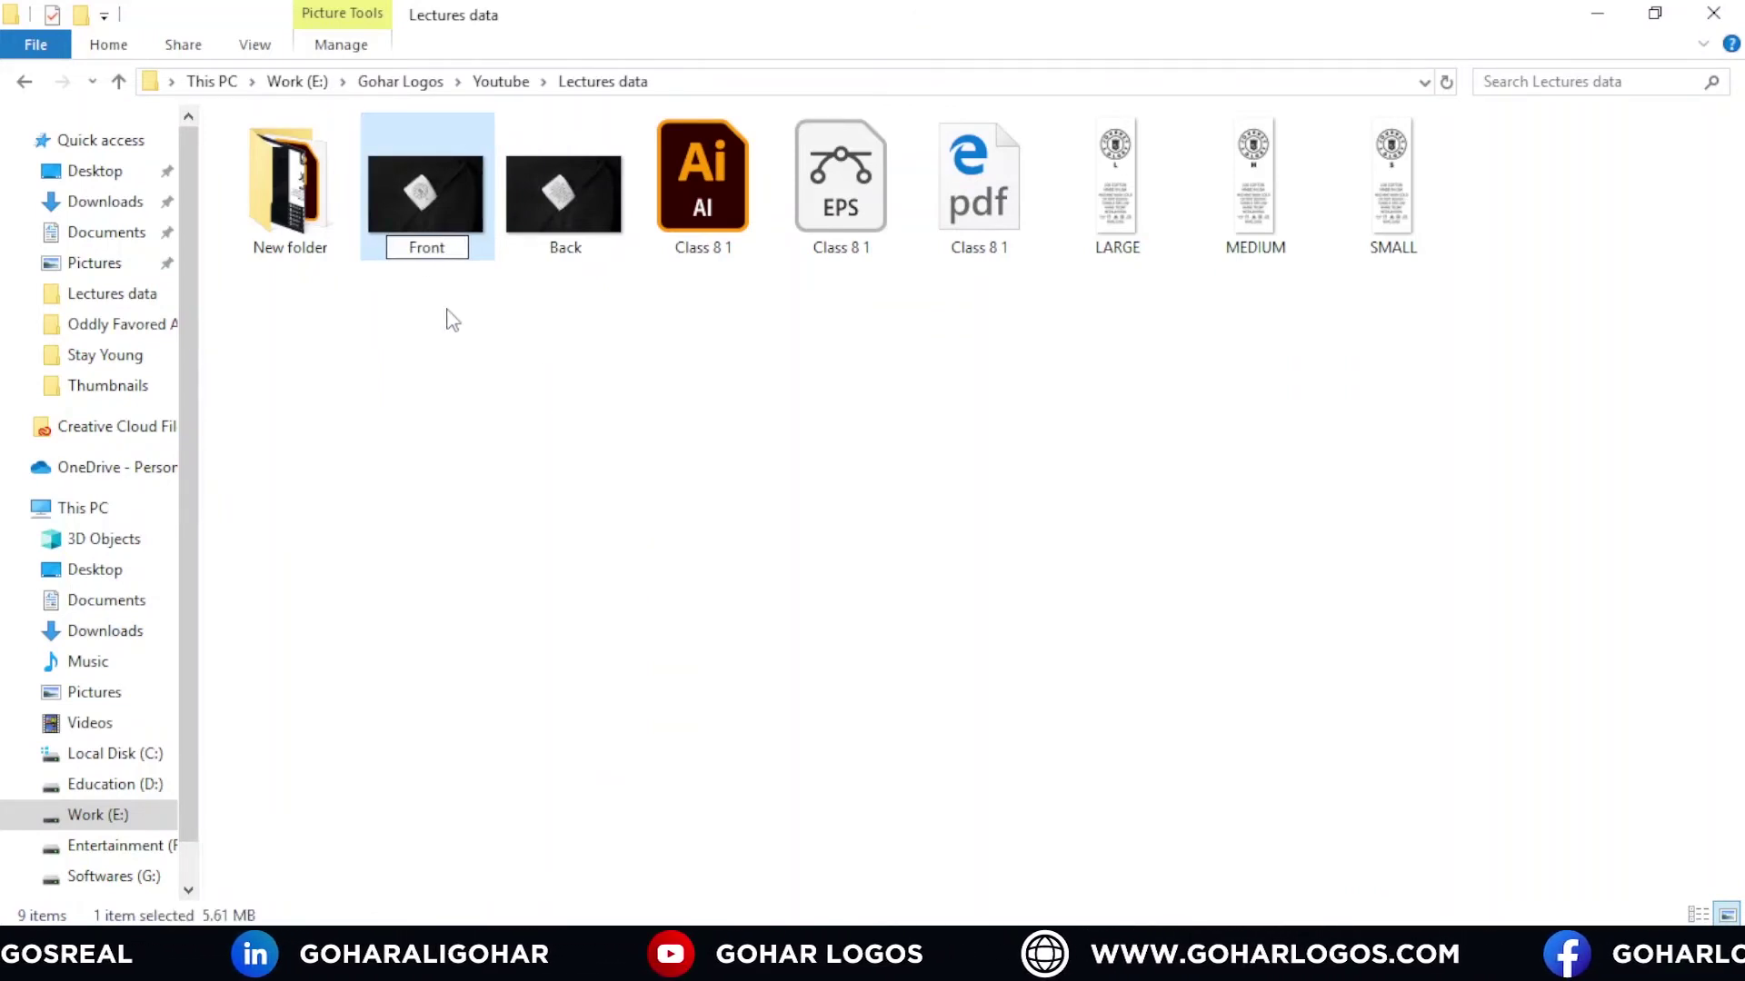
pyautogui.press('Return')
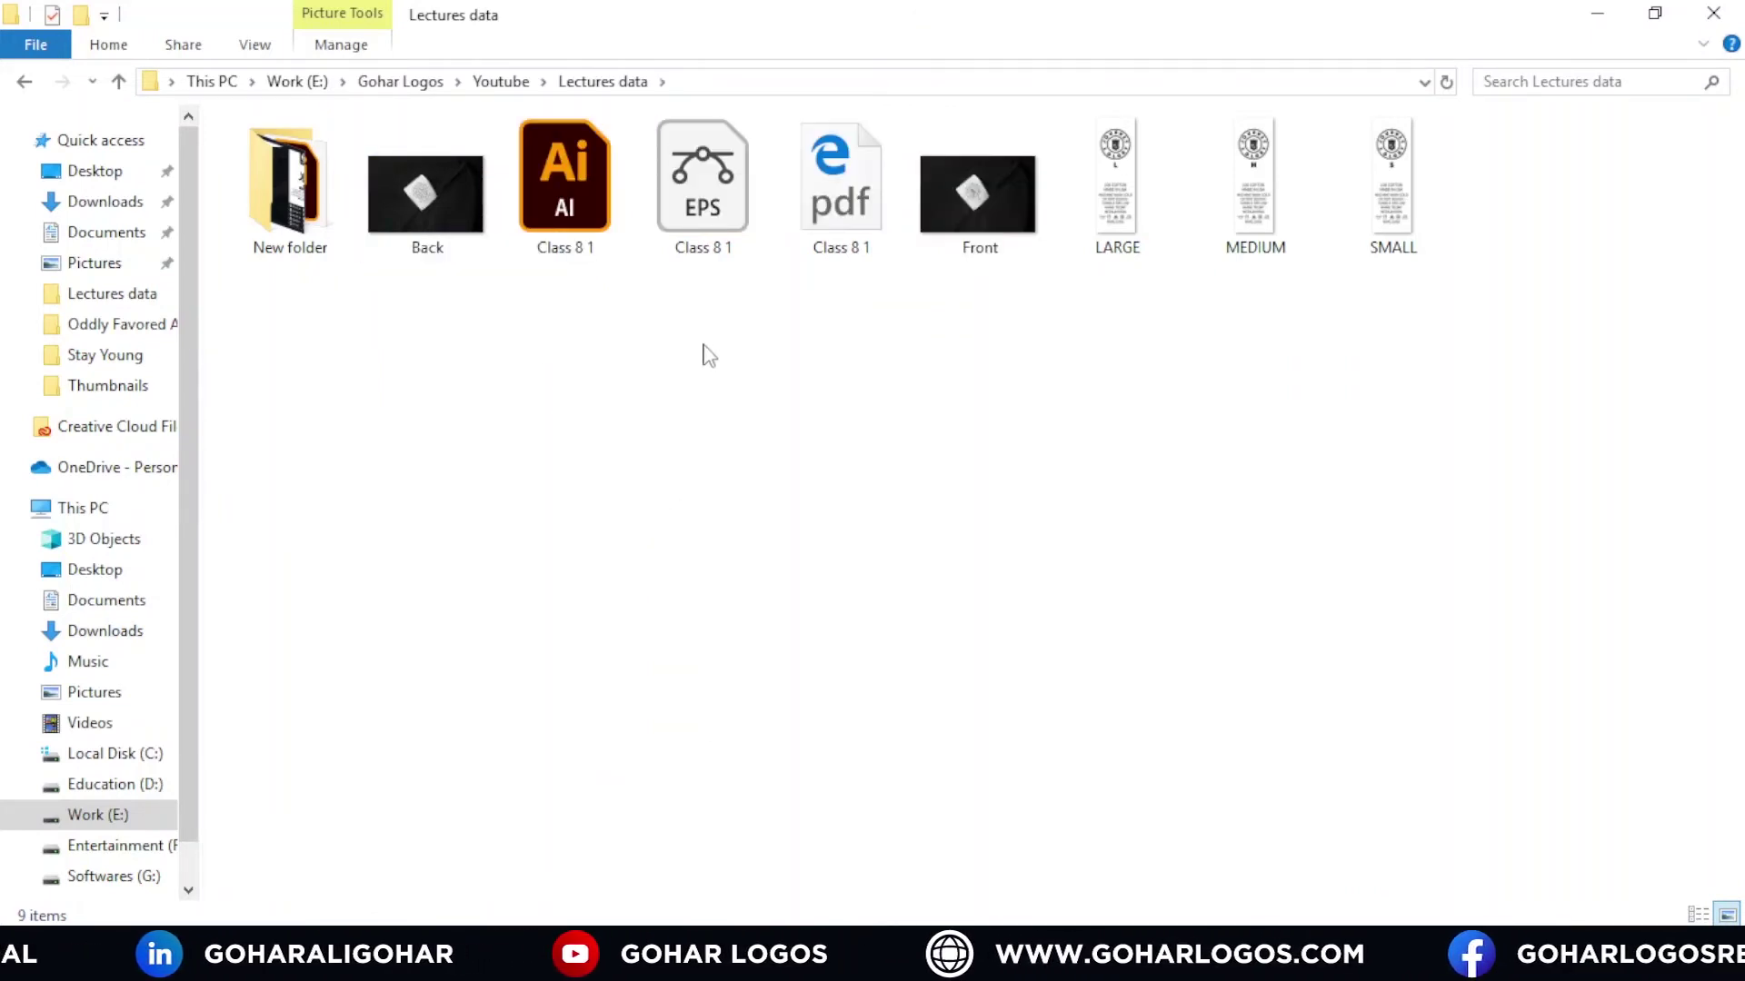
pyautogui.rightClick(703, 345)
pyautogui.click(817, 448)
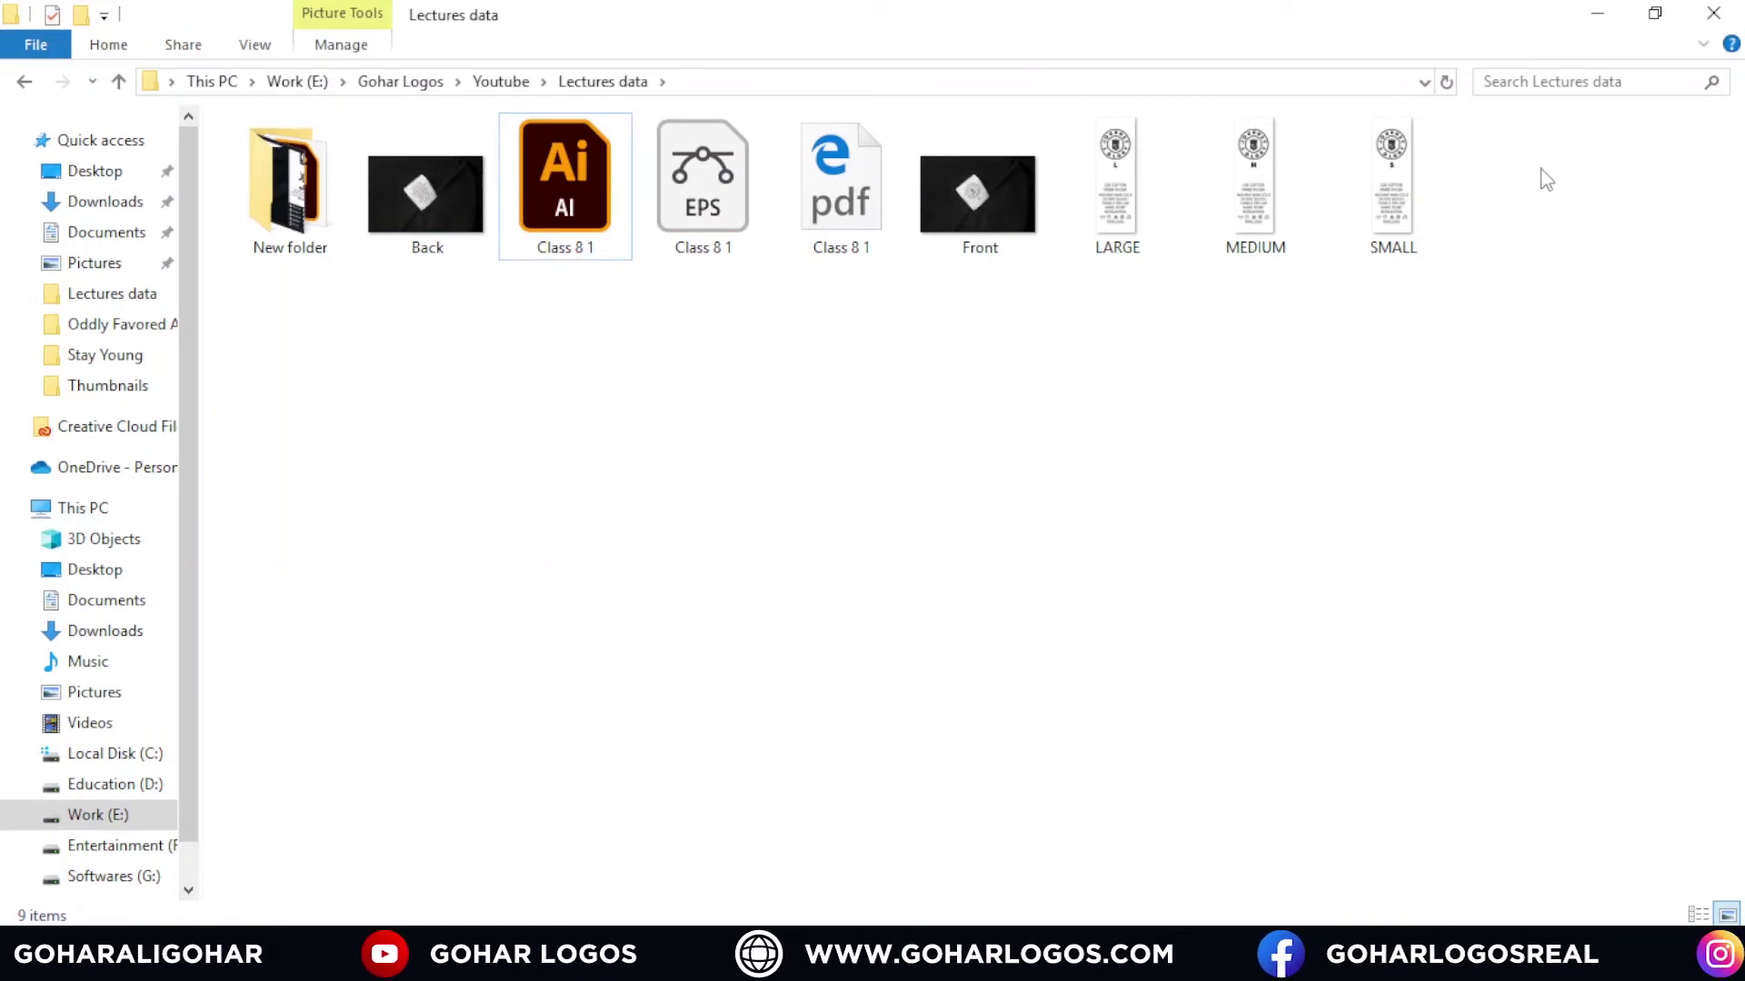
# Step: Compress the two mockups, the AI, EPS and PDF files and the three size PNGs into one zipped folder
pyautogui.moveTo(1541, 169); pyautogui.dragTo(426, 333)
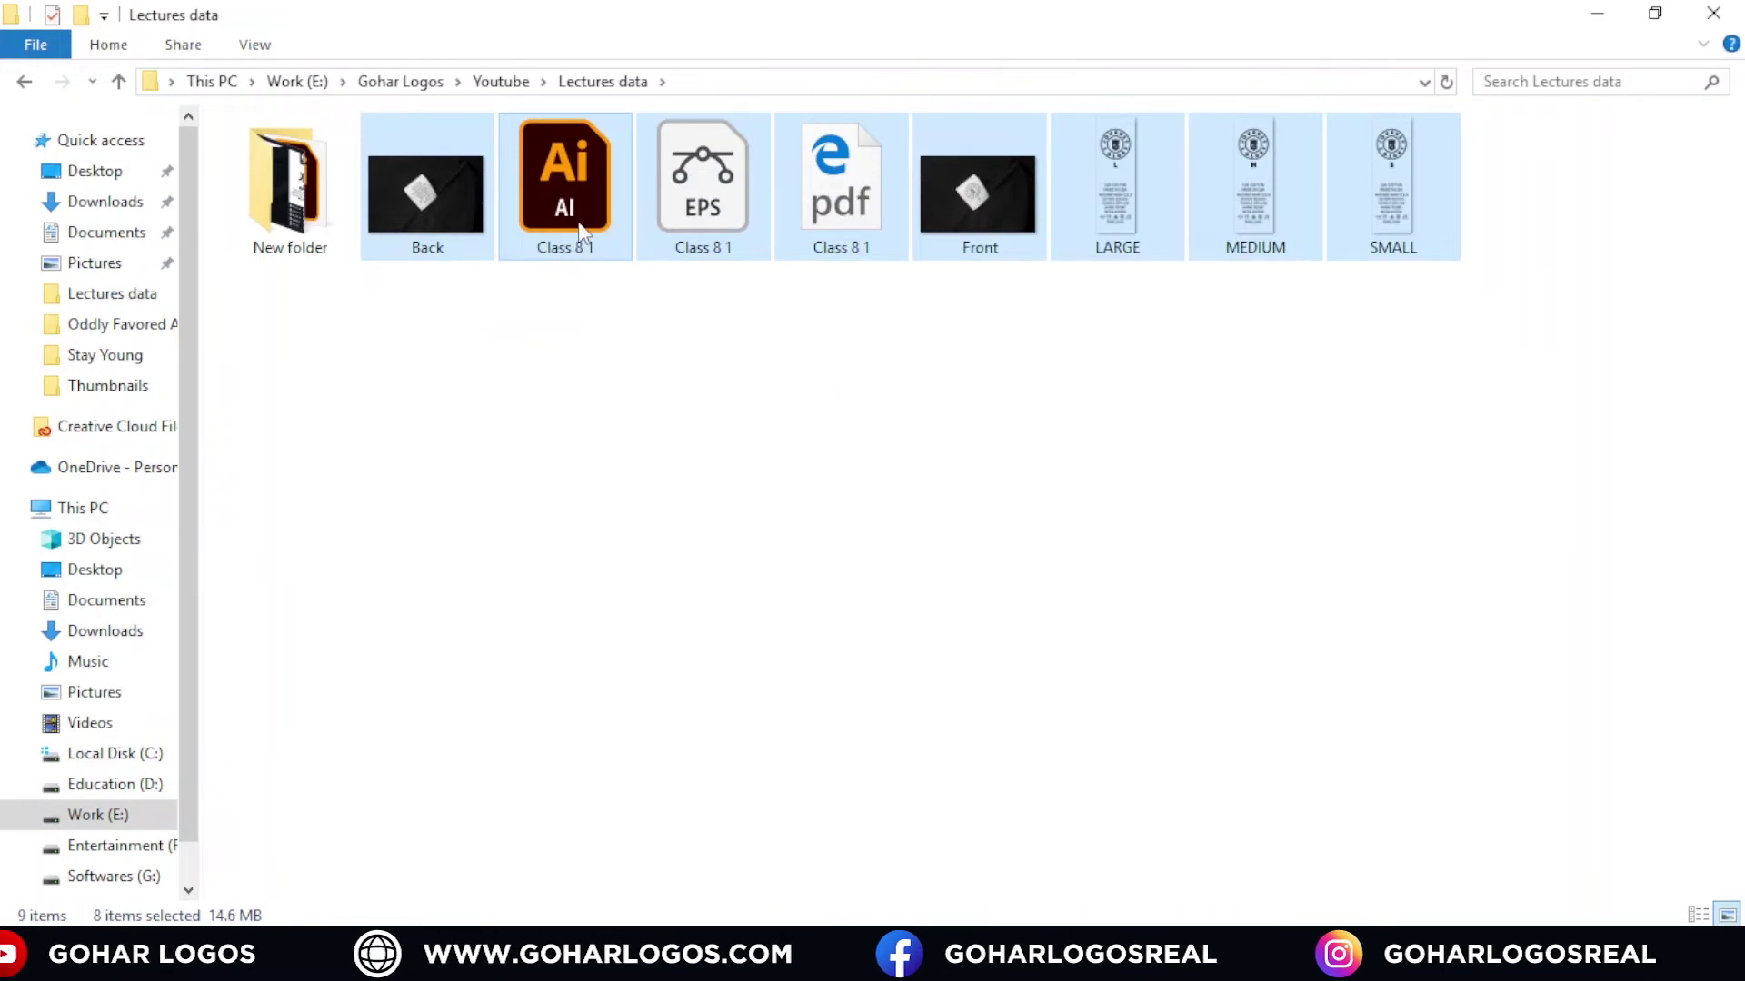
pyautogui.rightClick(580, 227)
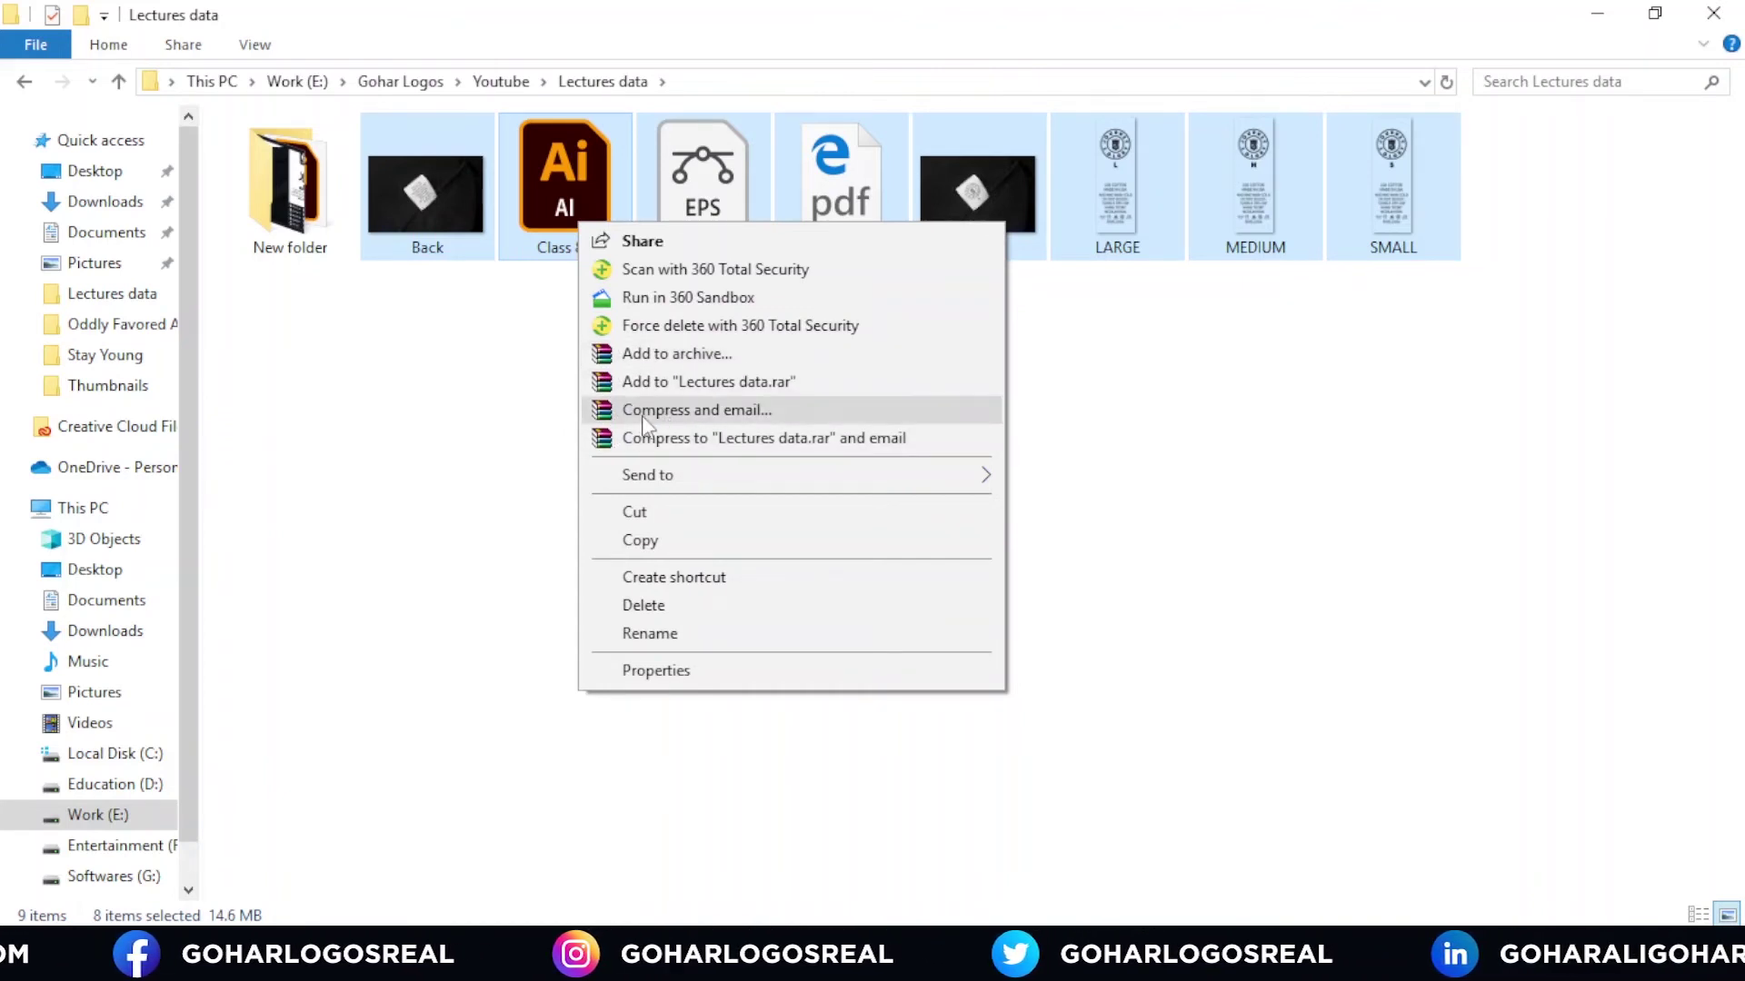
pyautogui.moveTo(777, 476)
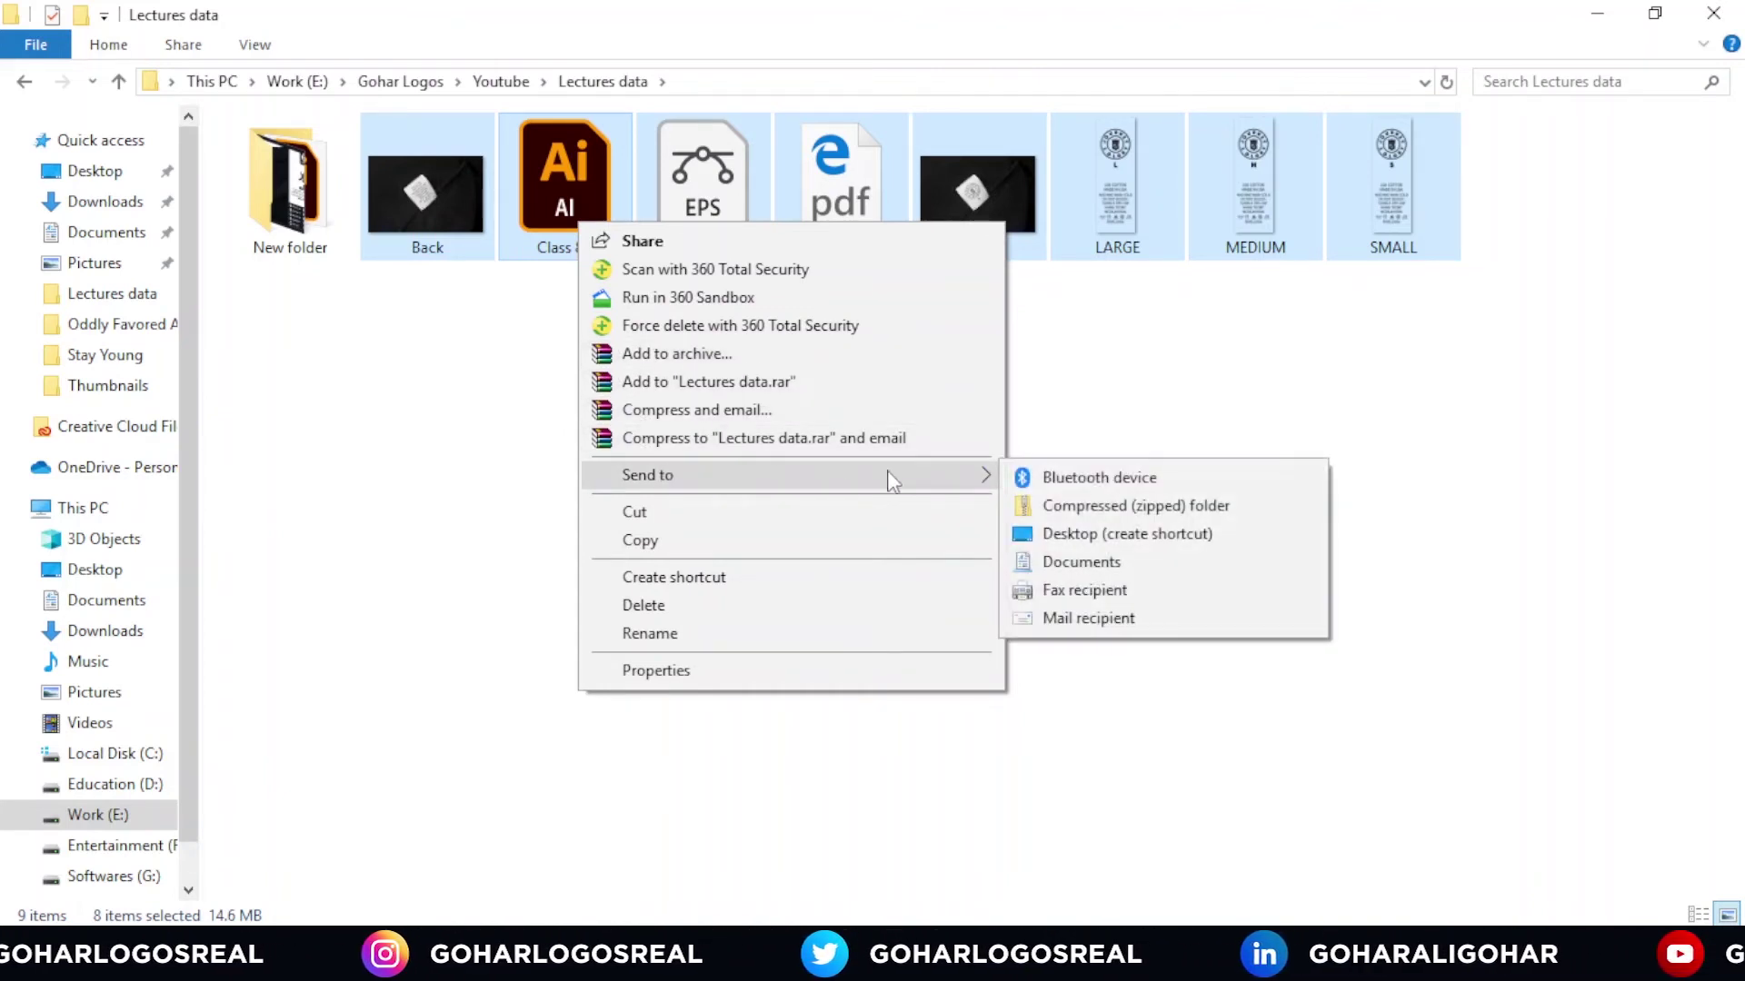
pyautogui.click(1091, 506)
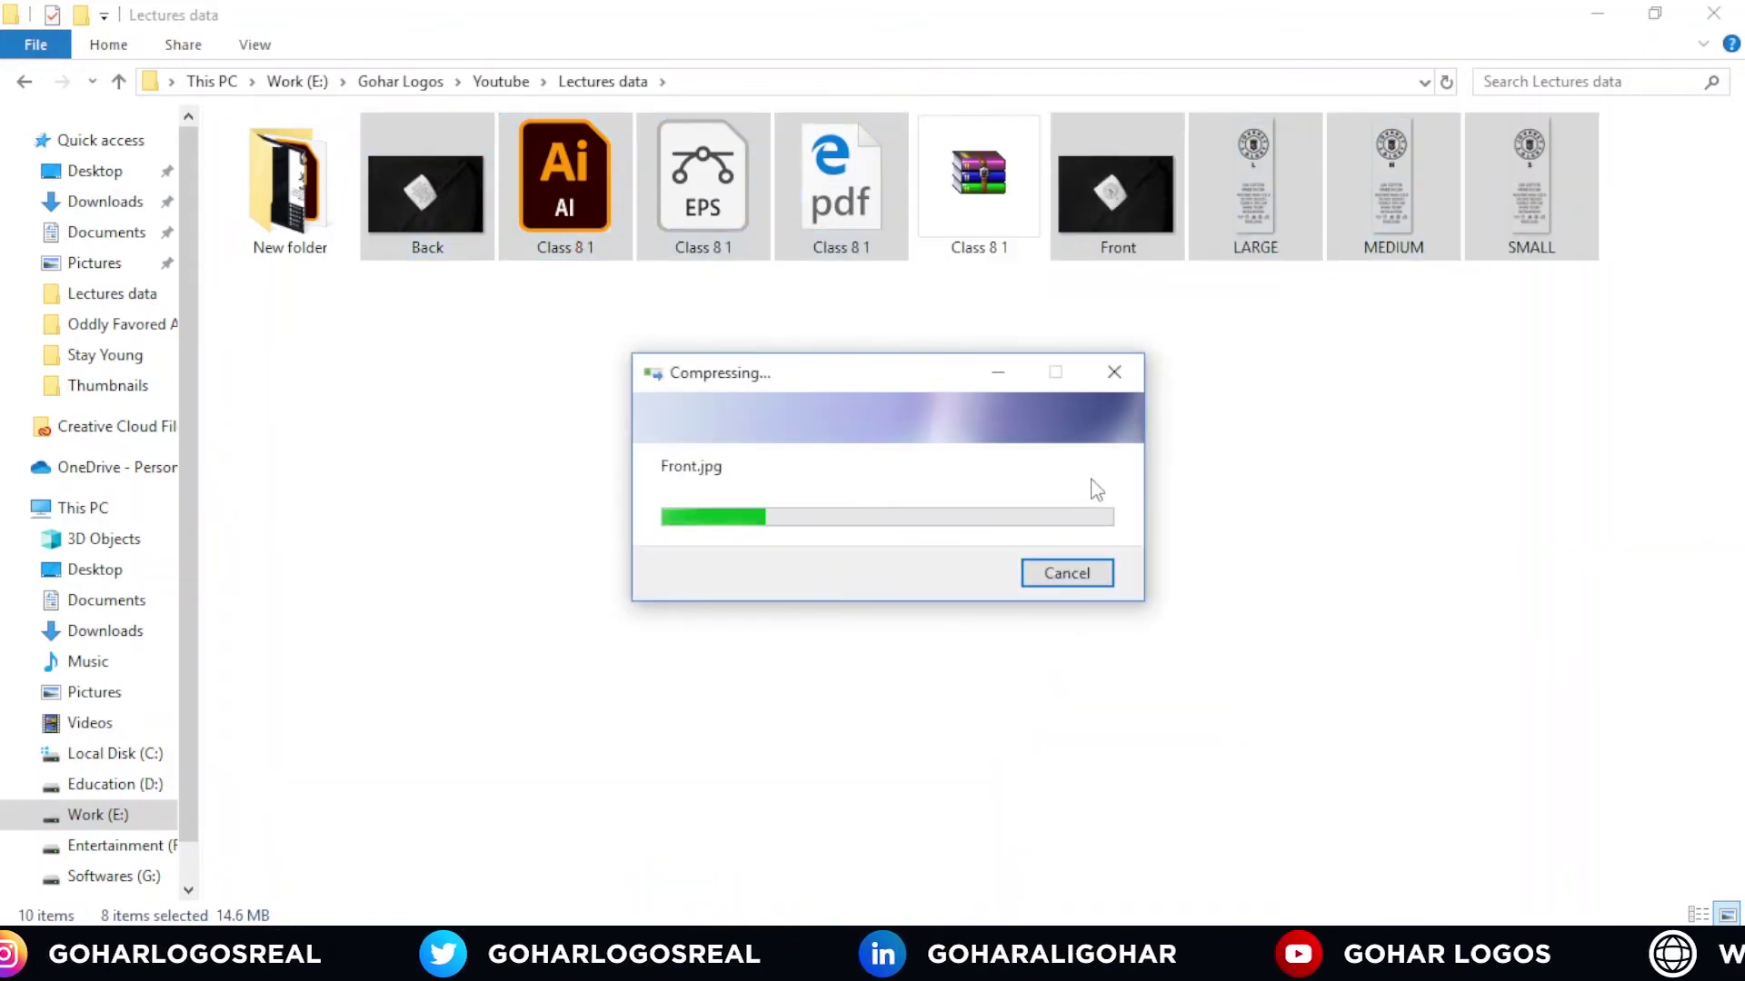
pyautogui.click(1043, 327)
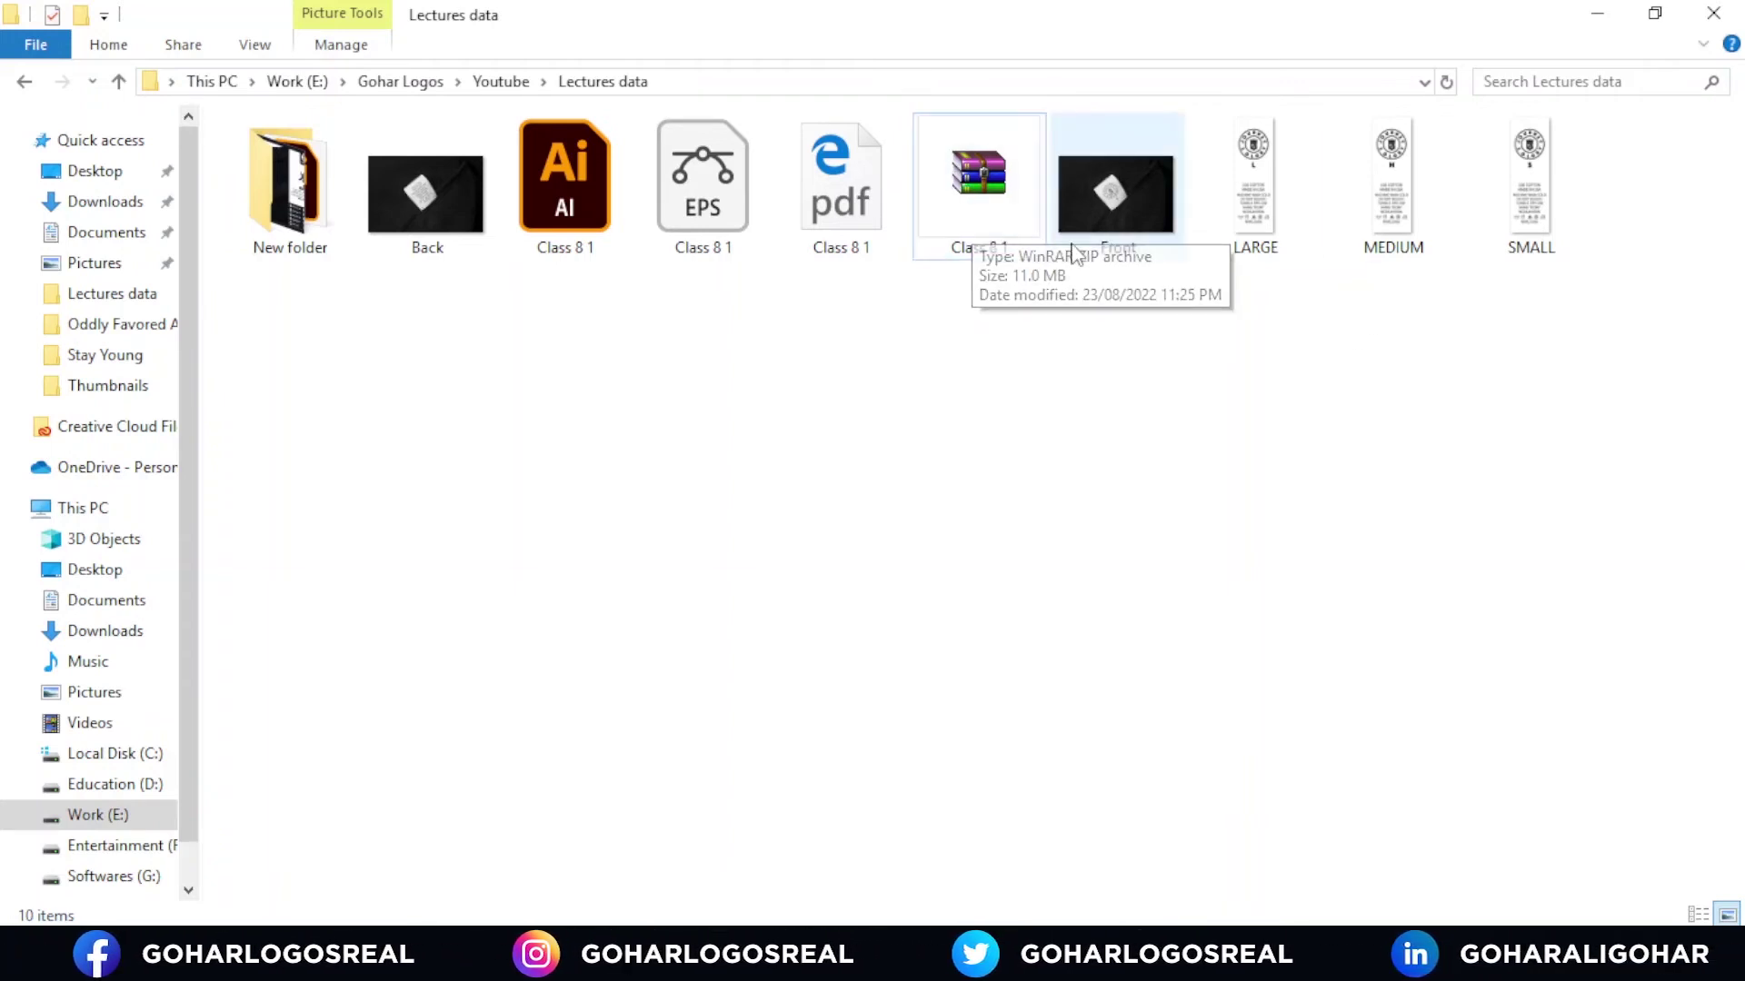
pyautogui.moveTo(988, 227)
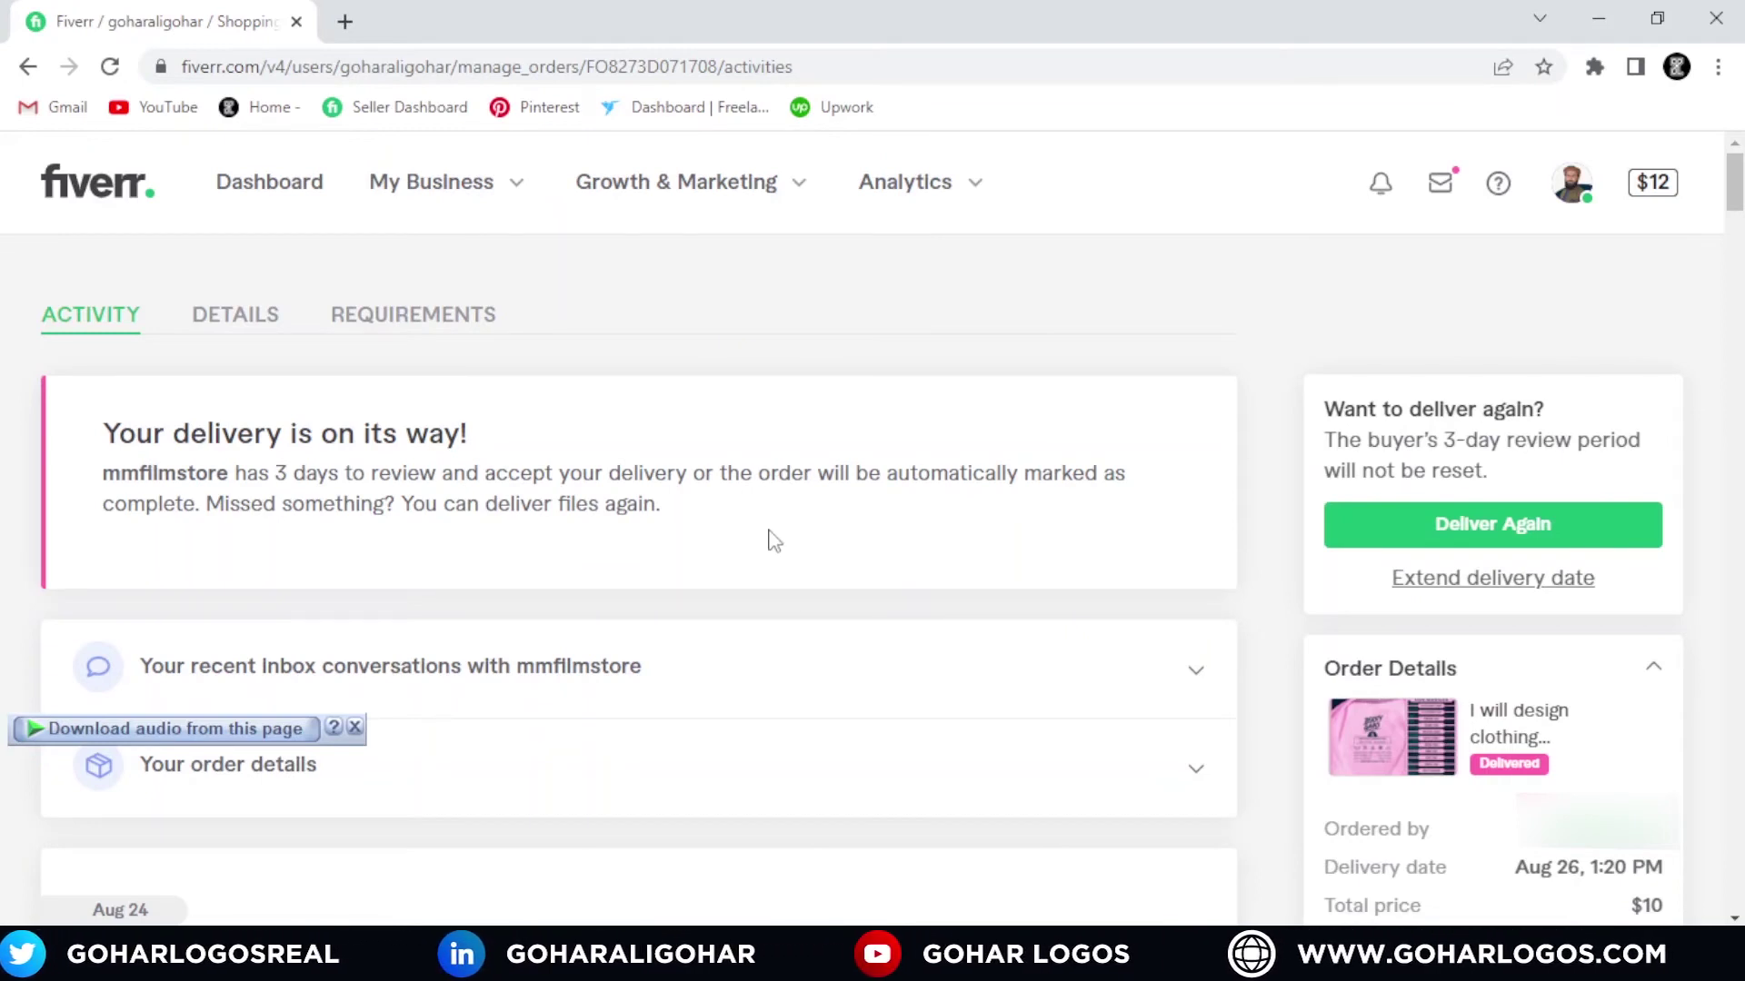
# Step: Switch to the Fiverr order page, review the order activity, and open the repeat-delivery form with its description ready for entry
pyautogui.scroll(-6, 636, 500)
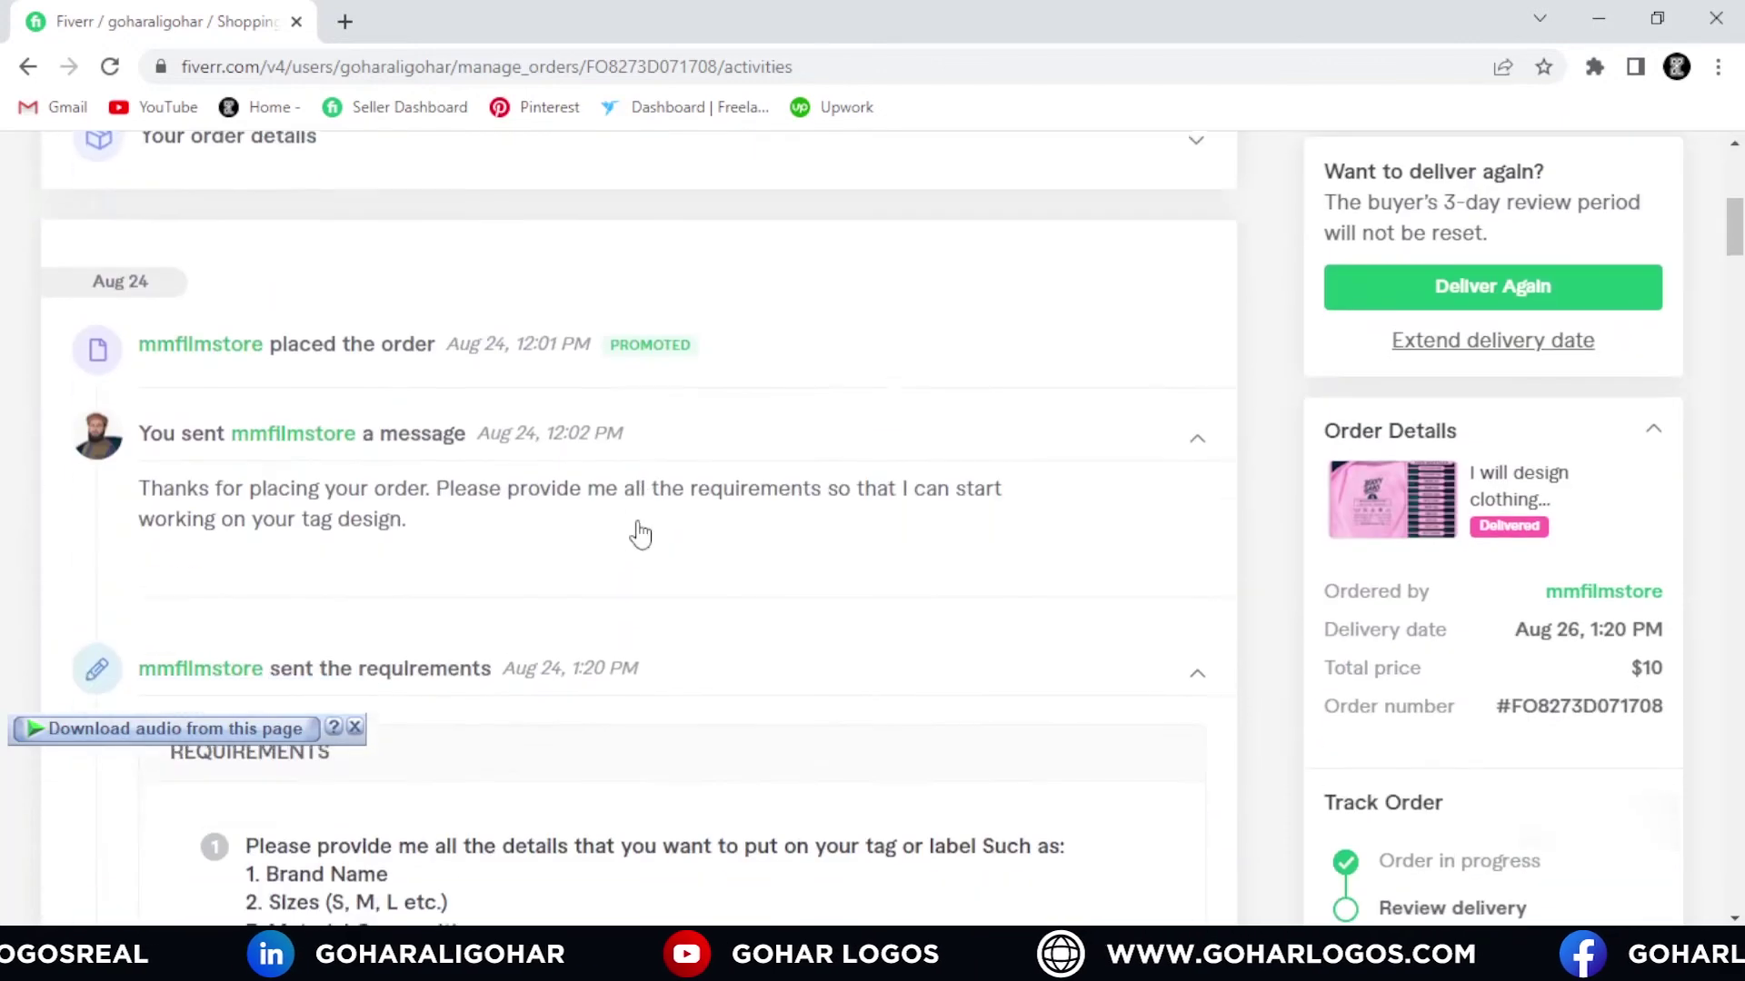
pyautogui.scroll(6, 636, 527)
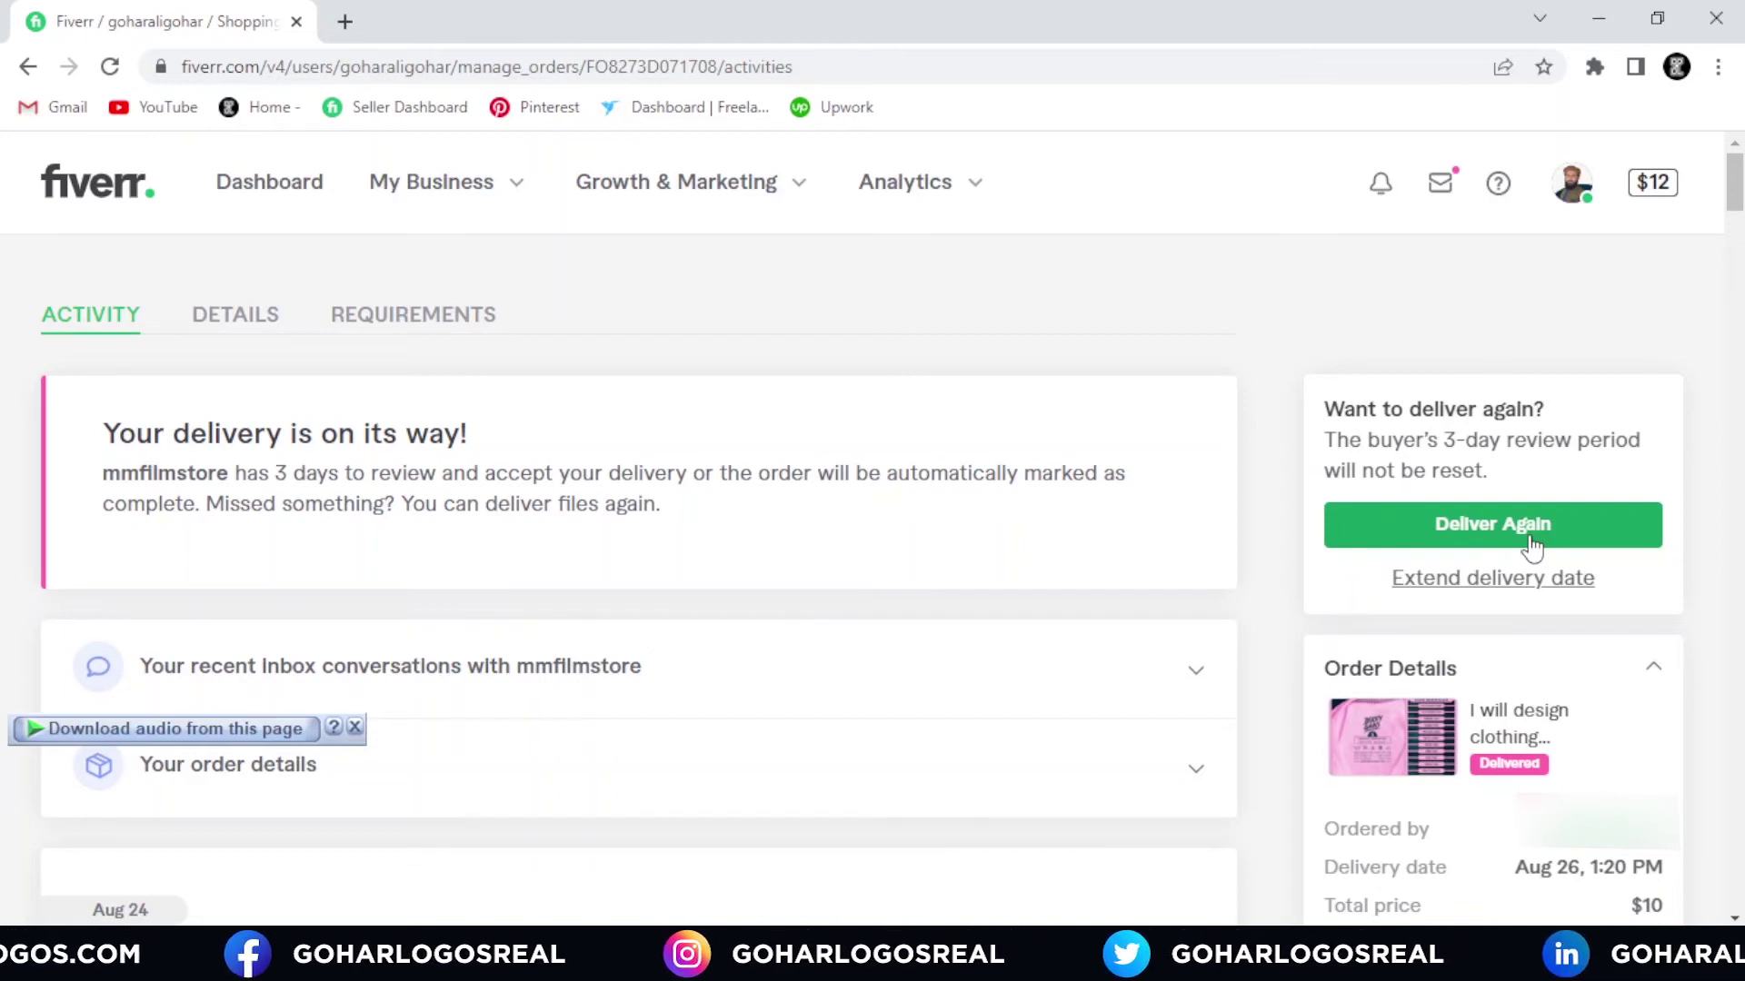
pyautogui.click(1468, 536)
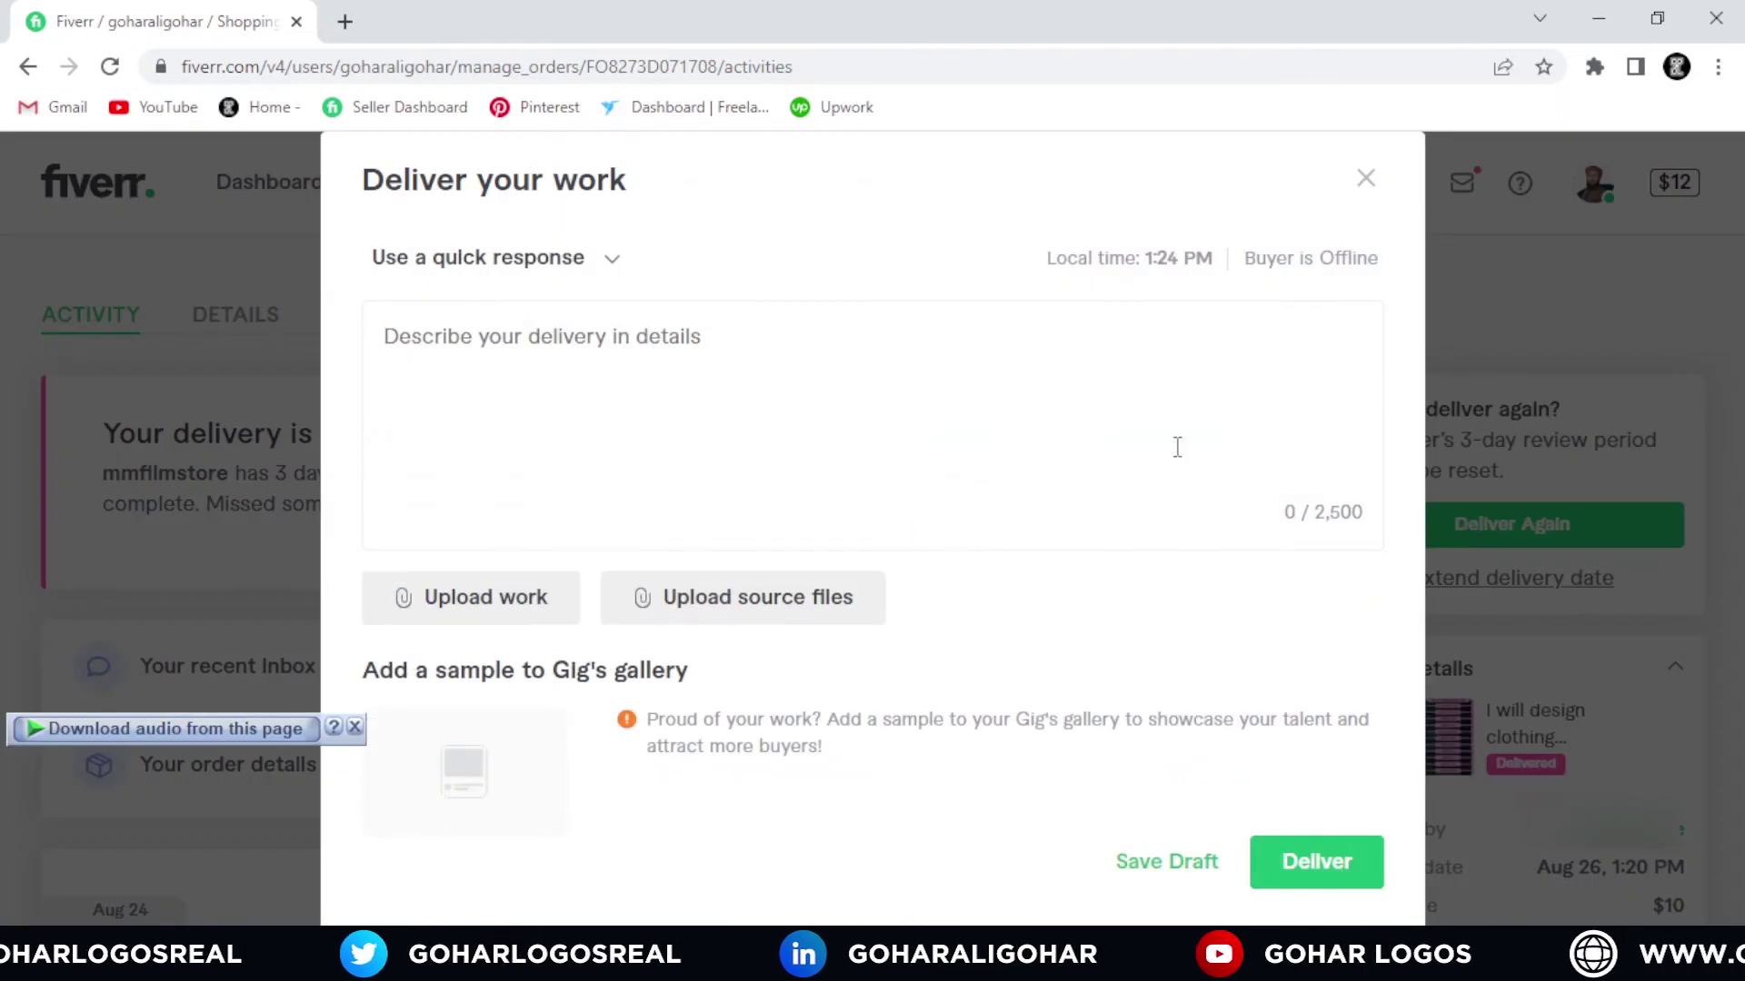
pyautogui.click(723, 418)
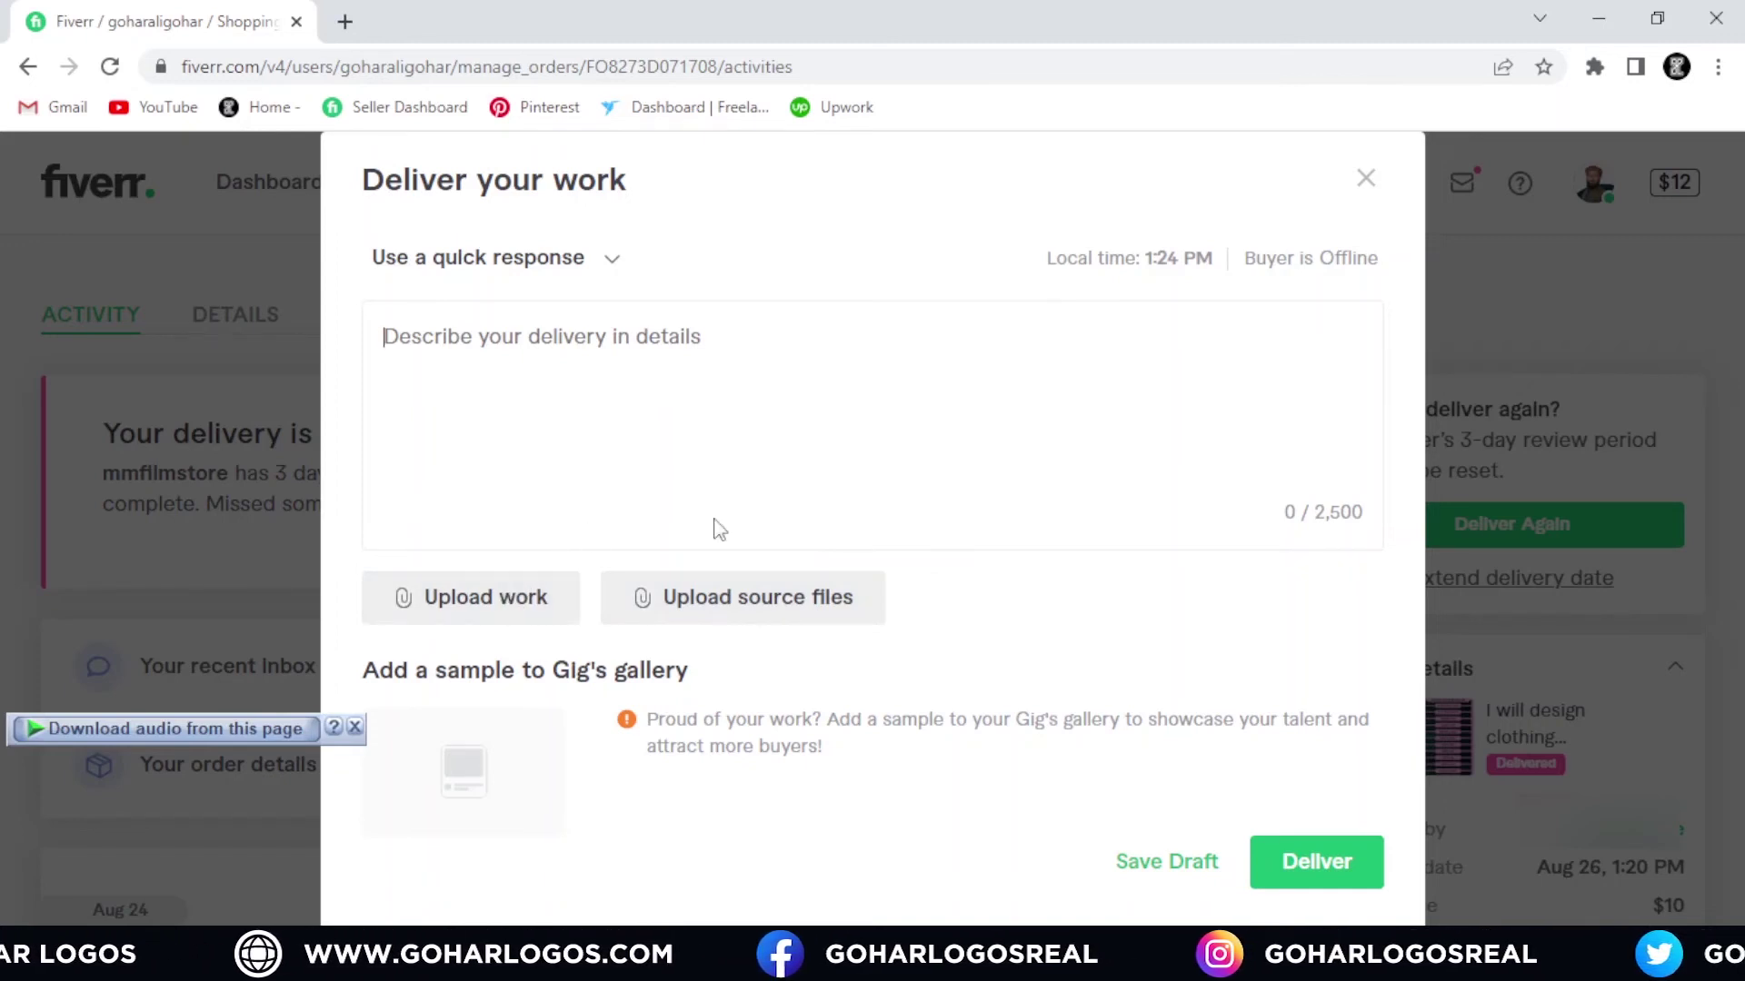
# Step: Attach the MM Film Store Neck Tag zip archive to the delivery as source files
pyautogui.click(732, 599)
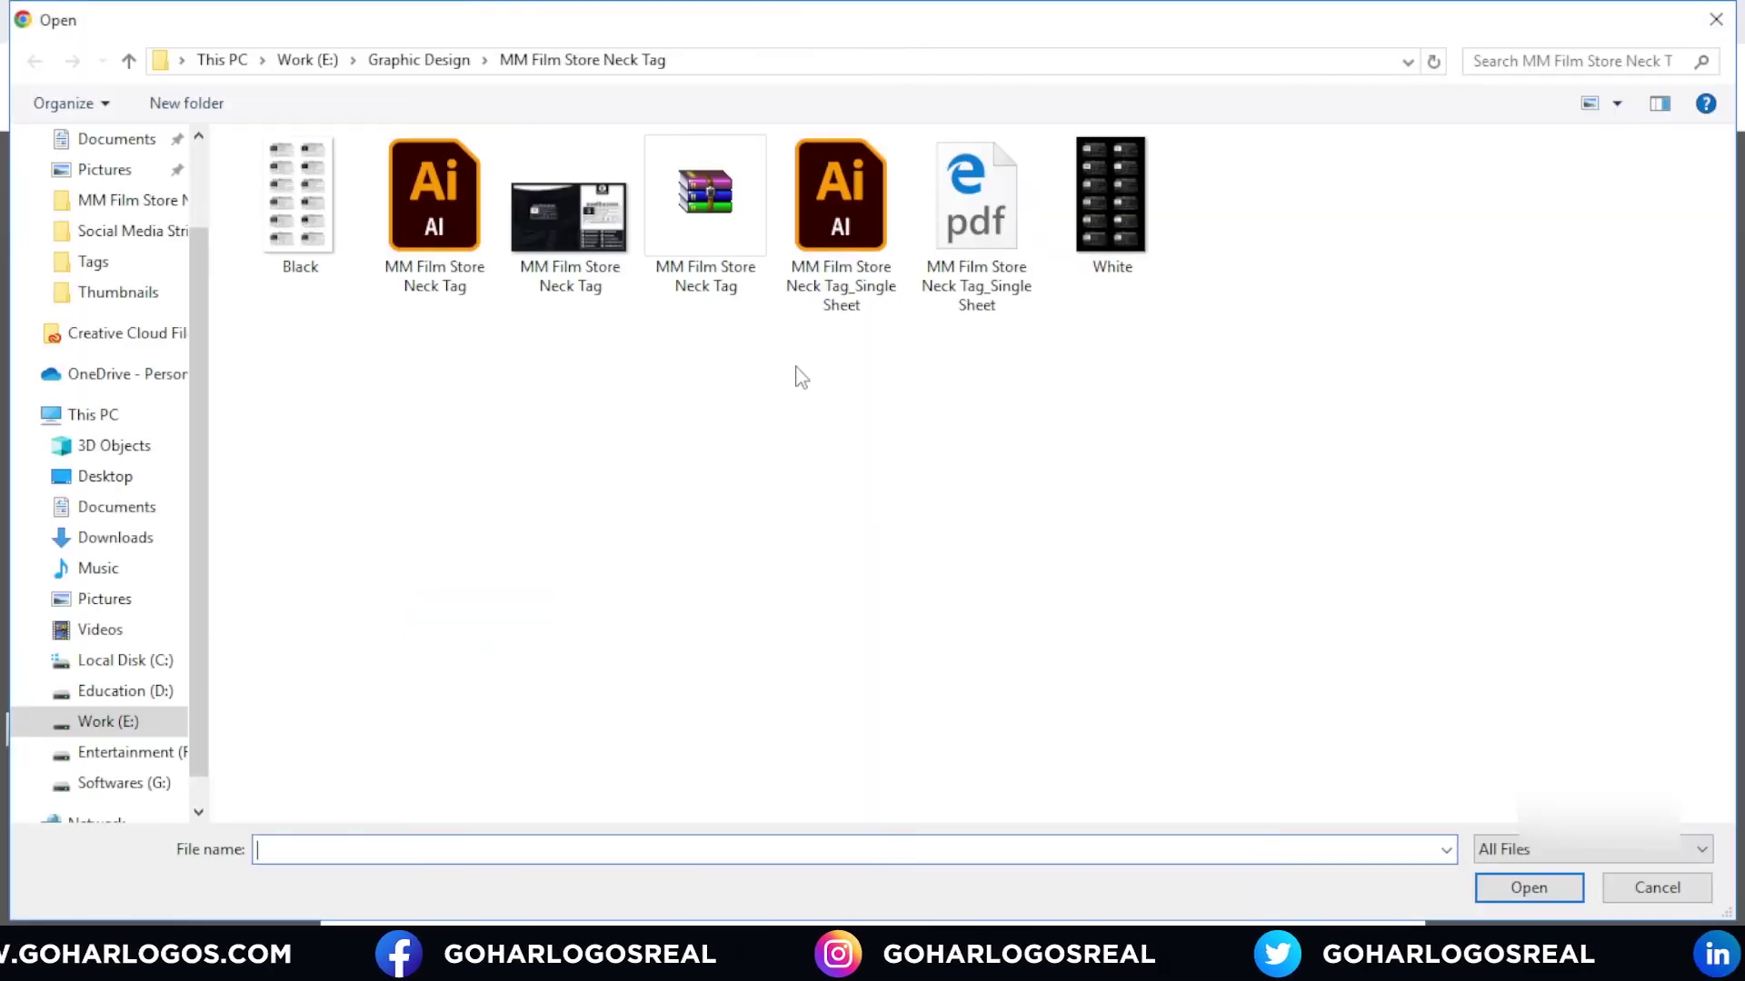
pyautogui.click(742, 242)
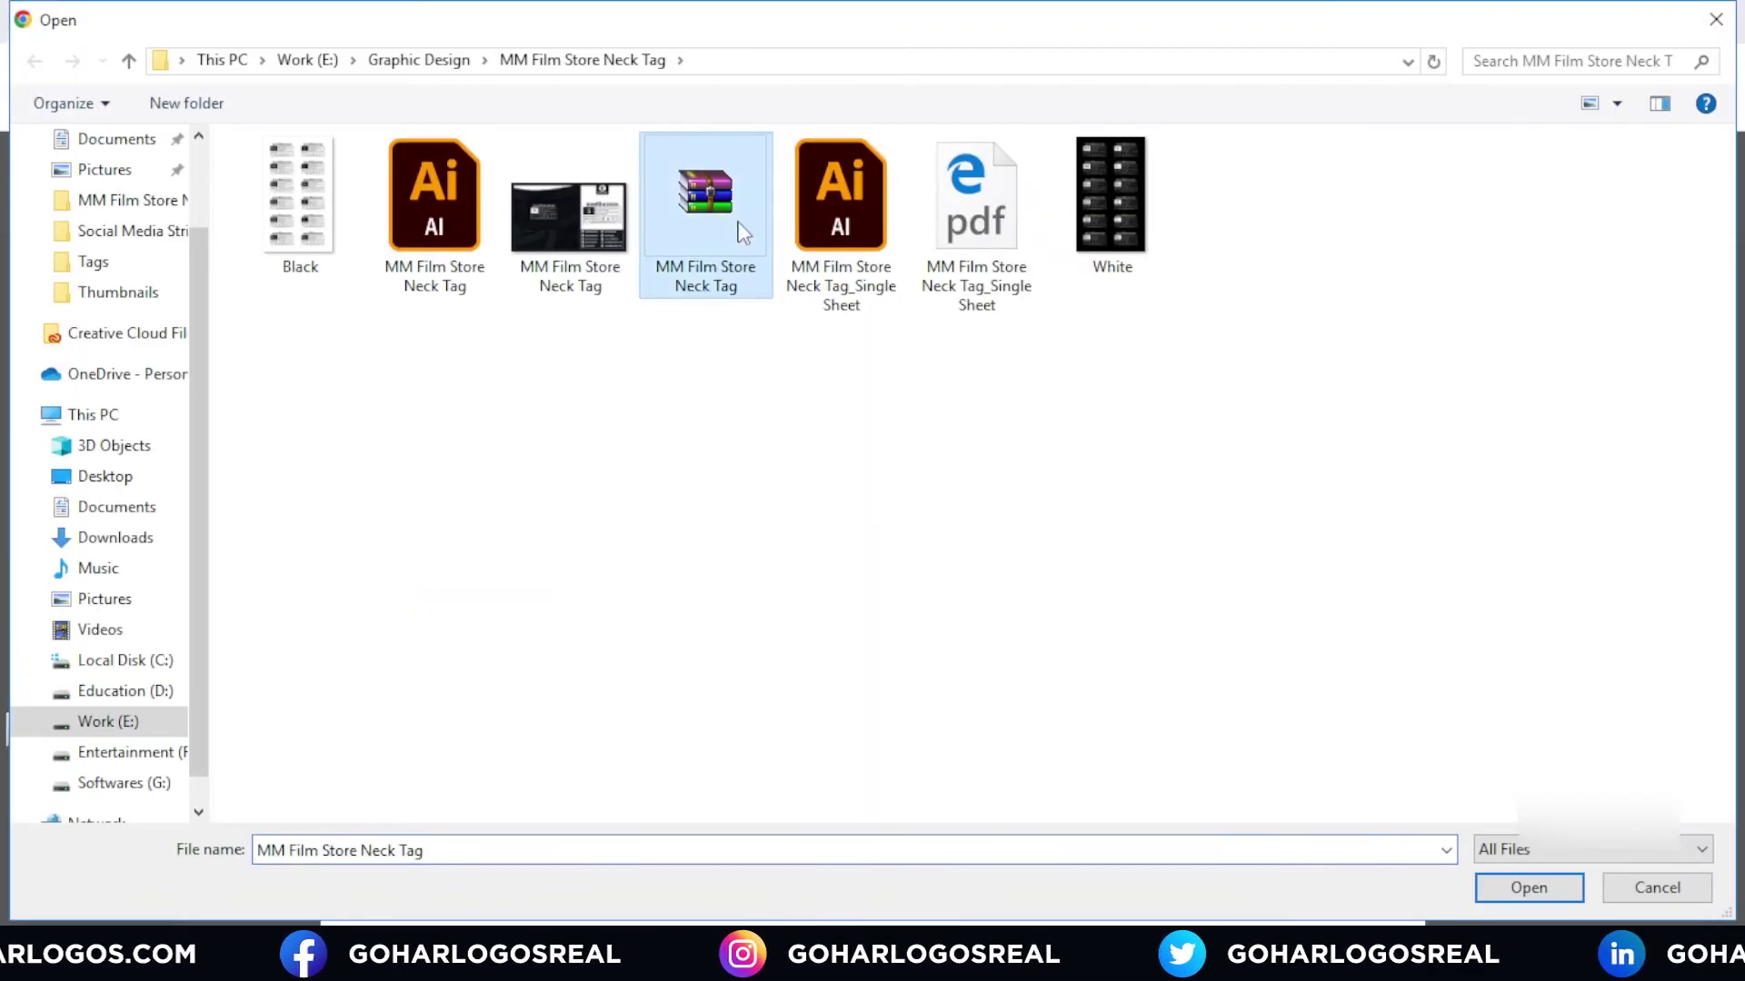
pyautogui.click(1527, 889)
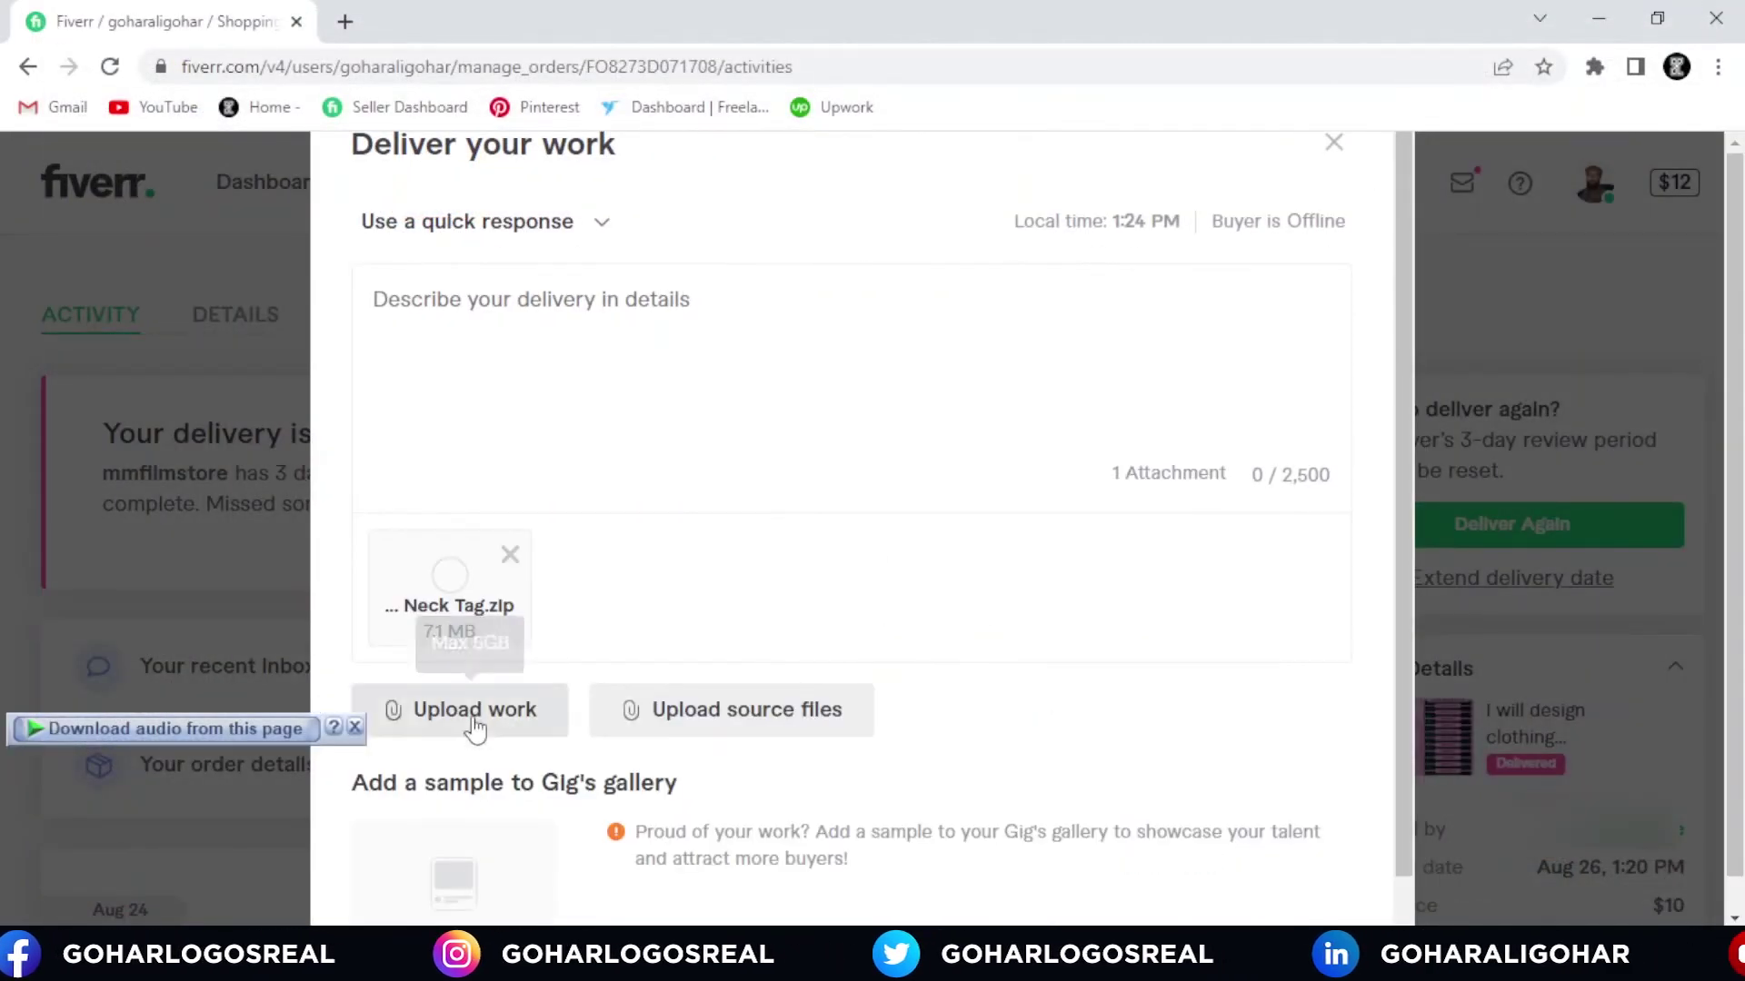
# Step: Upload the MM Film Store Neck Tag JPG preview image as the delivered work
pyautogui.click(474, 711)
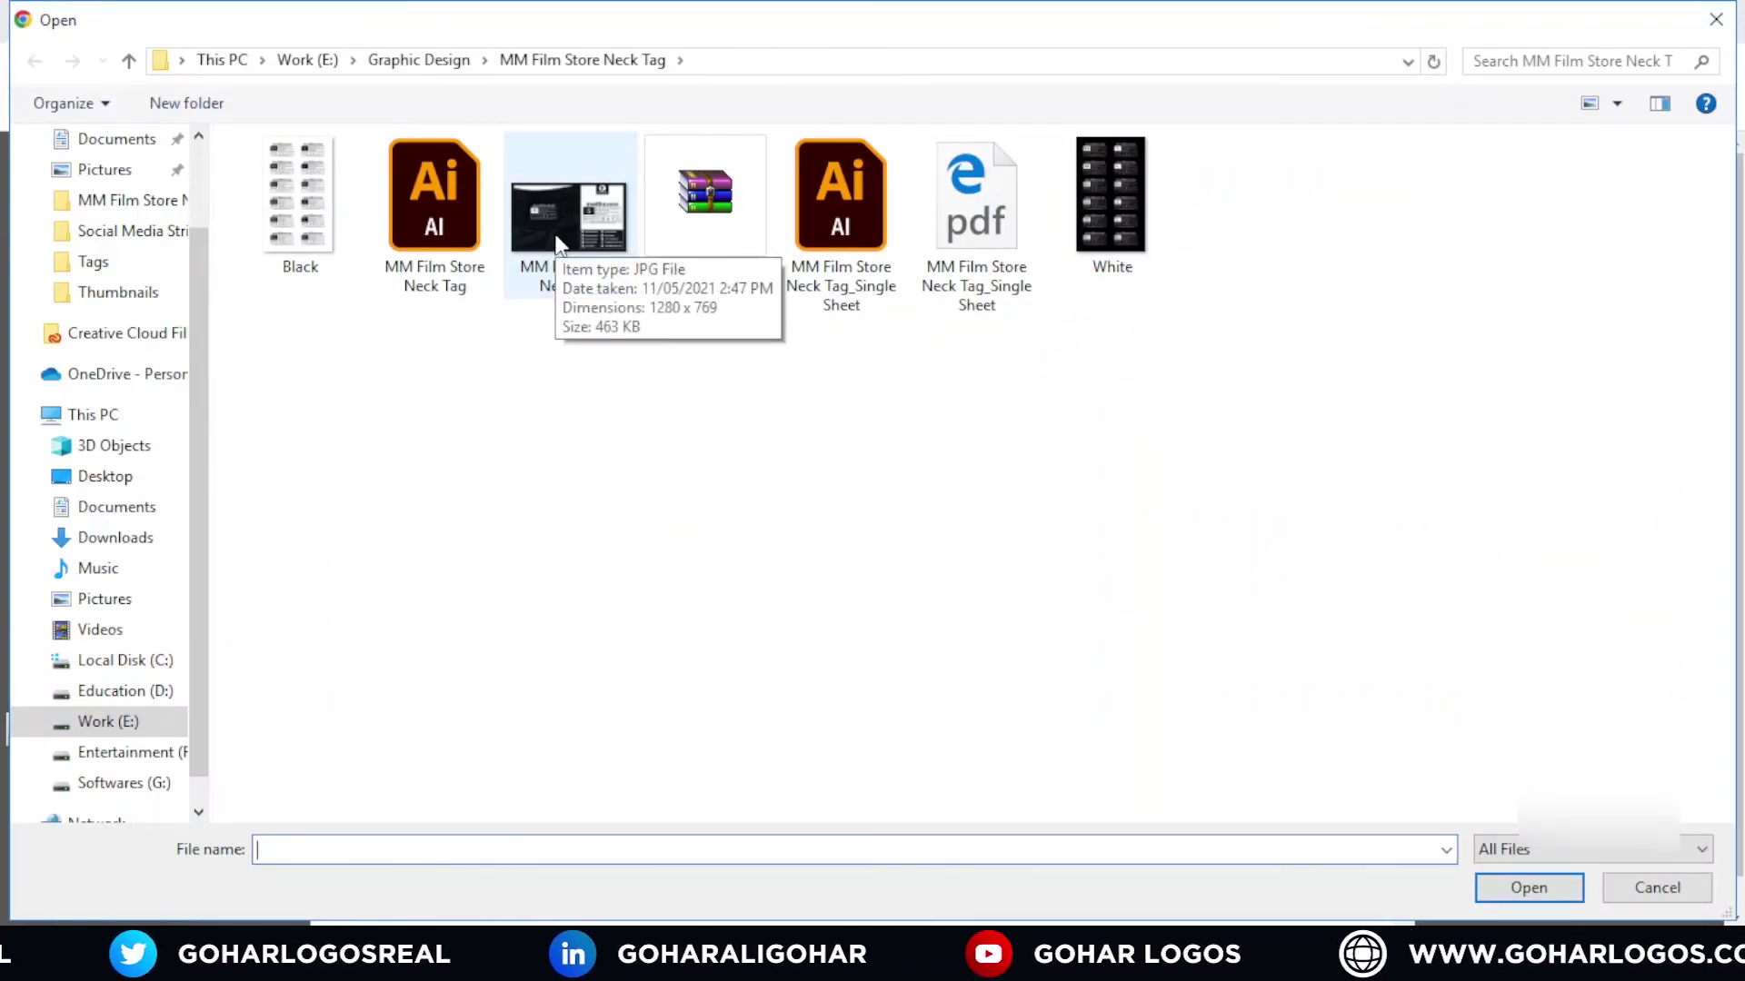
pyautogui.click(576, 220)
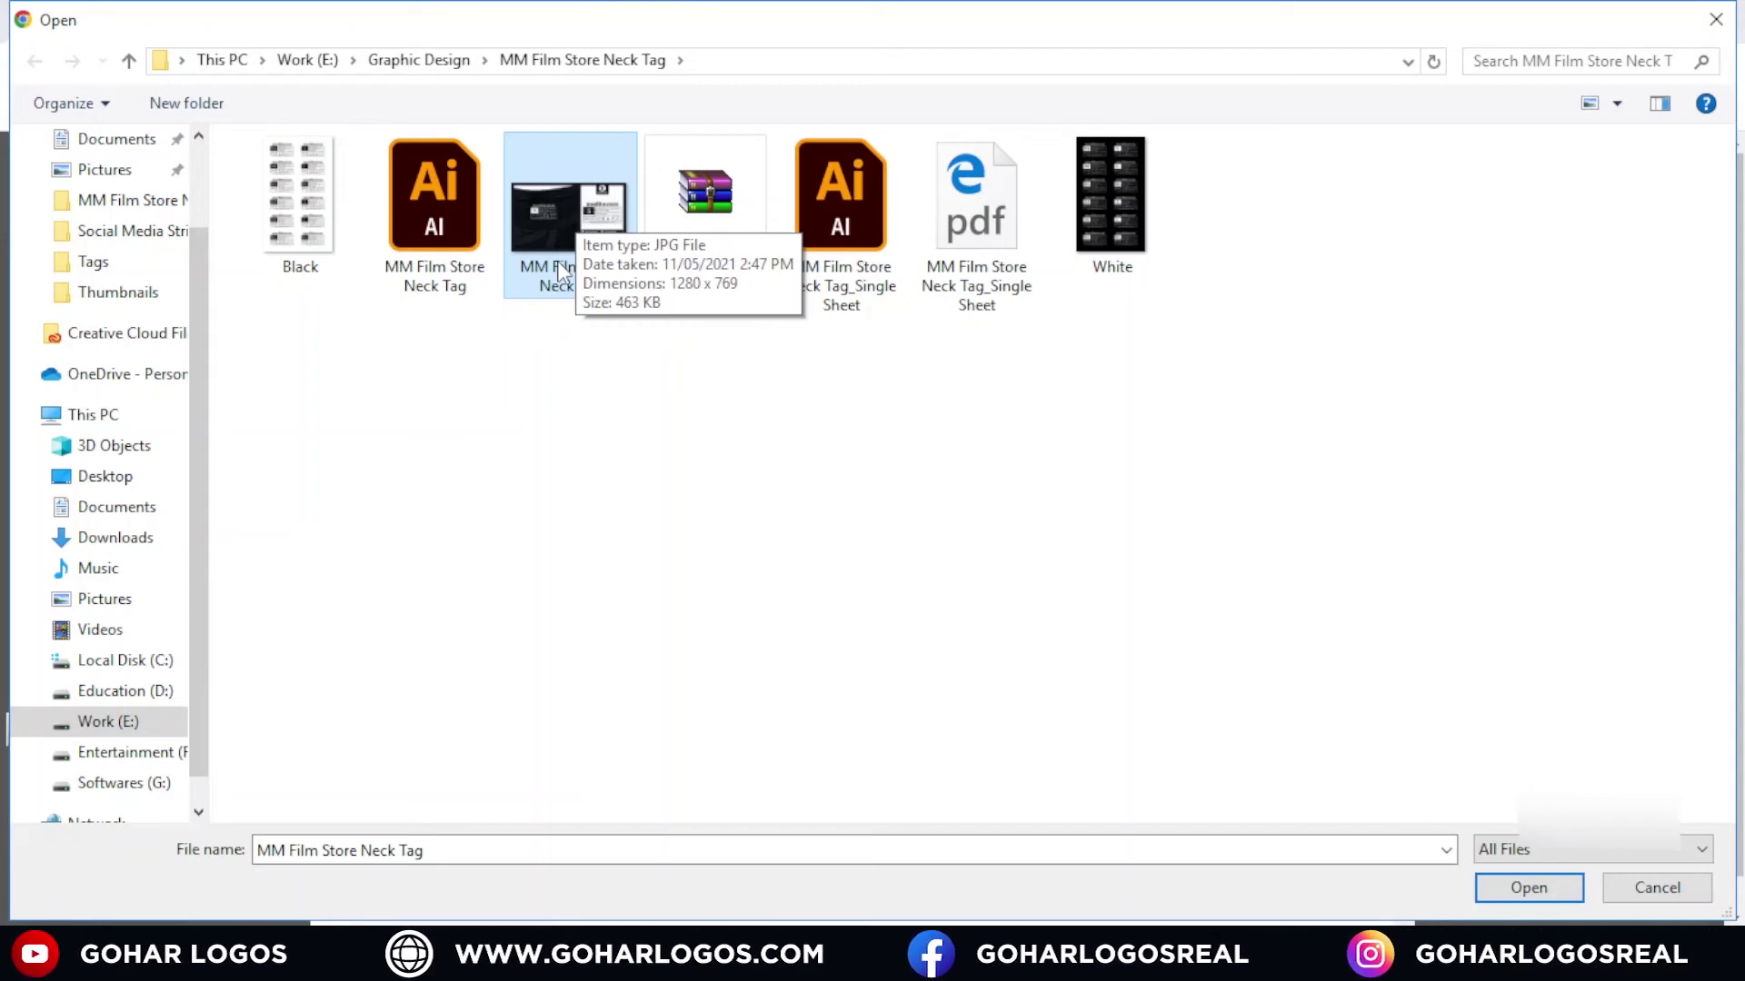
pyautogui.click(1493, 891)
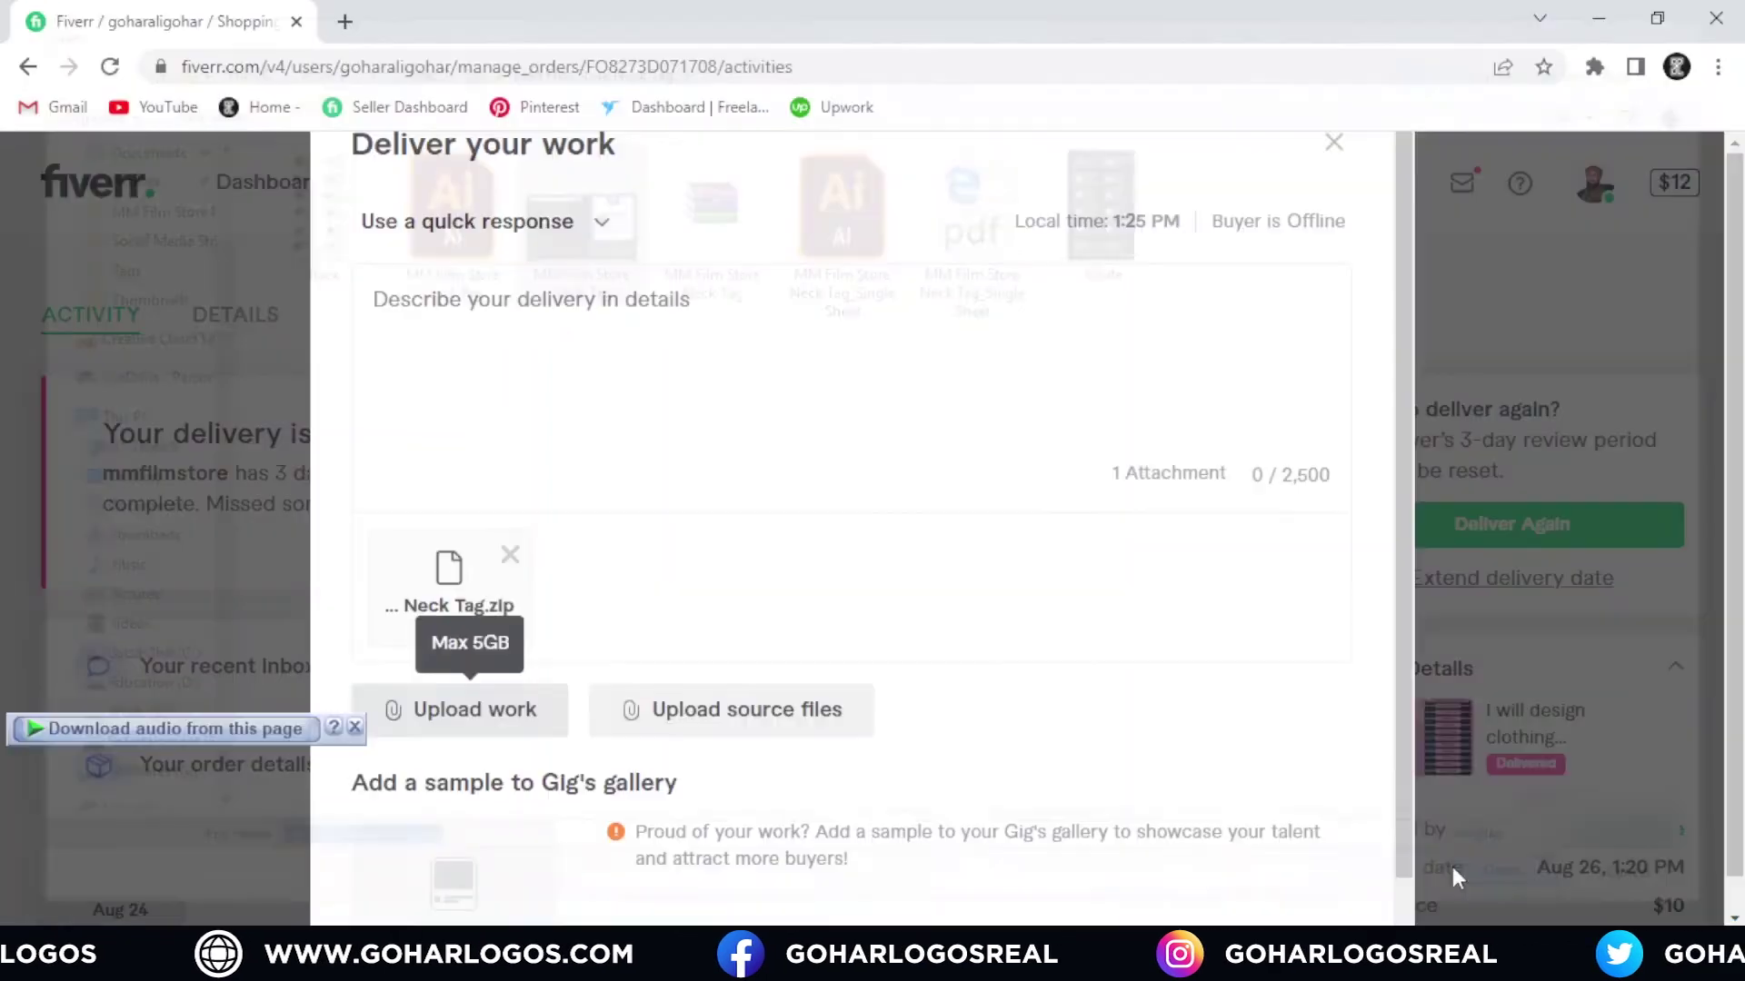
pyautogui.scroll(-1, 922, 552)
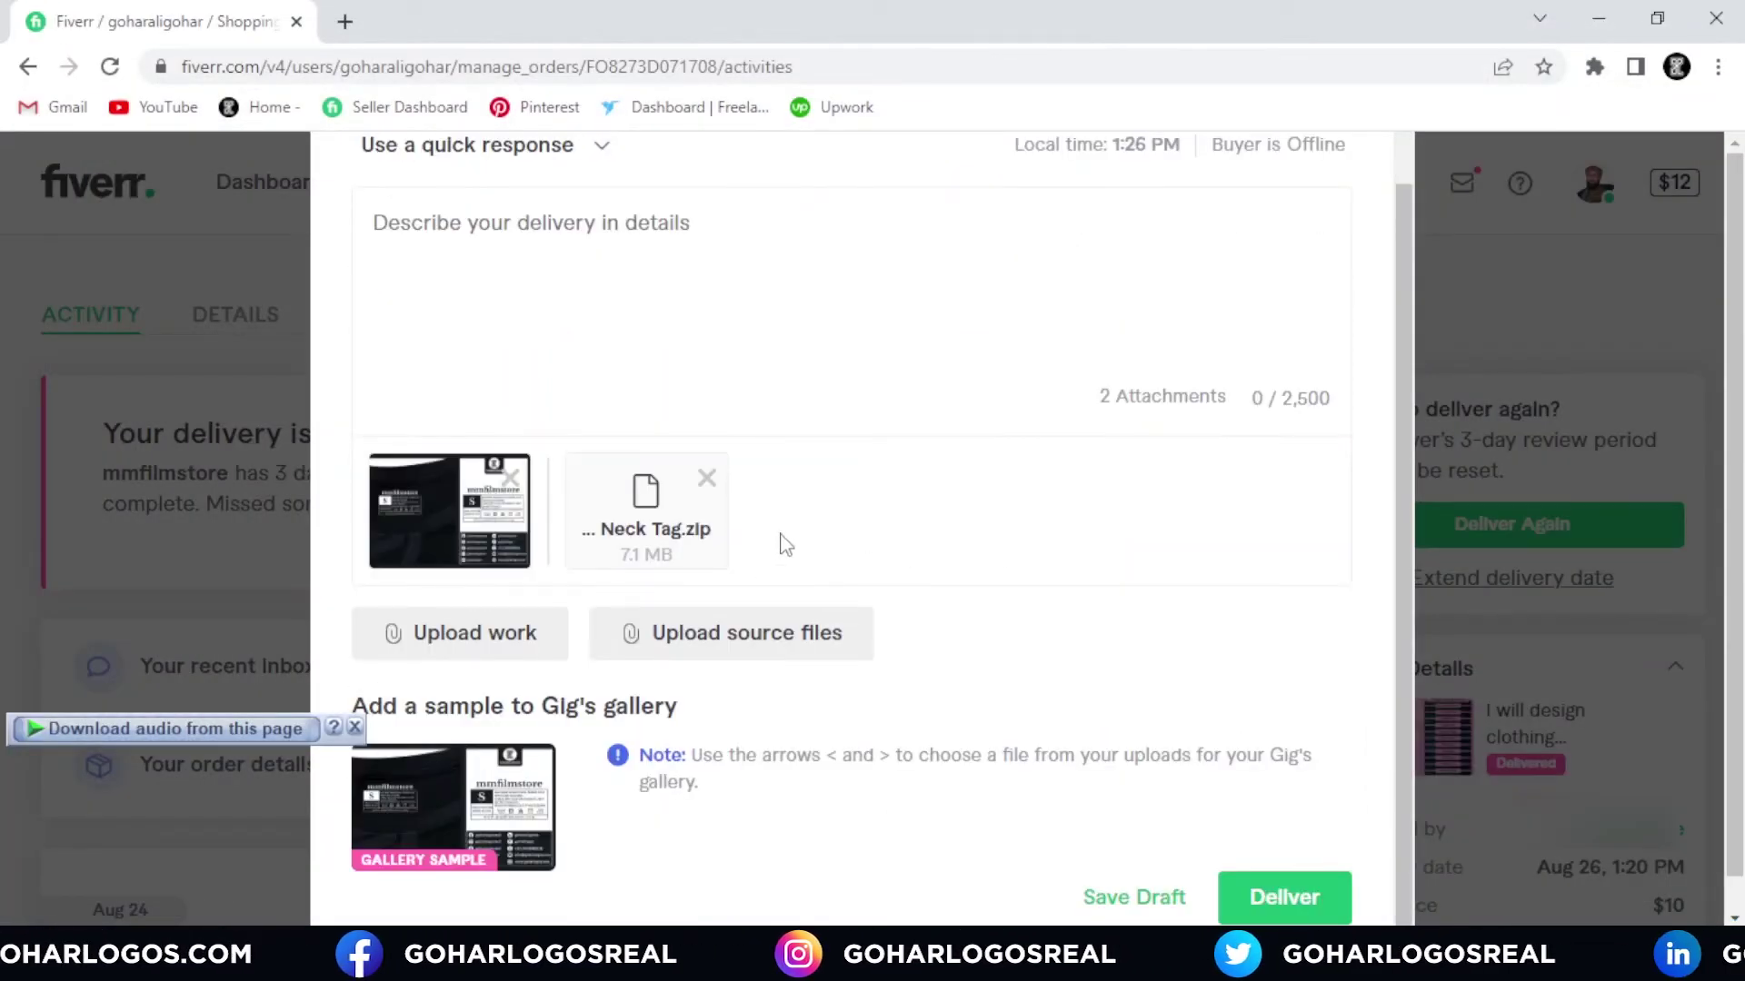
# Step: Fill the delivery description with the saved Final Delivery quick response
pyautogui.scroll(2, 853, 646)
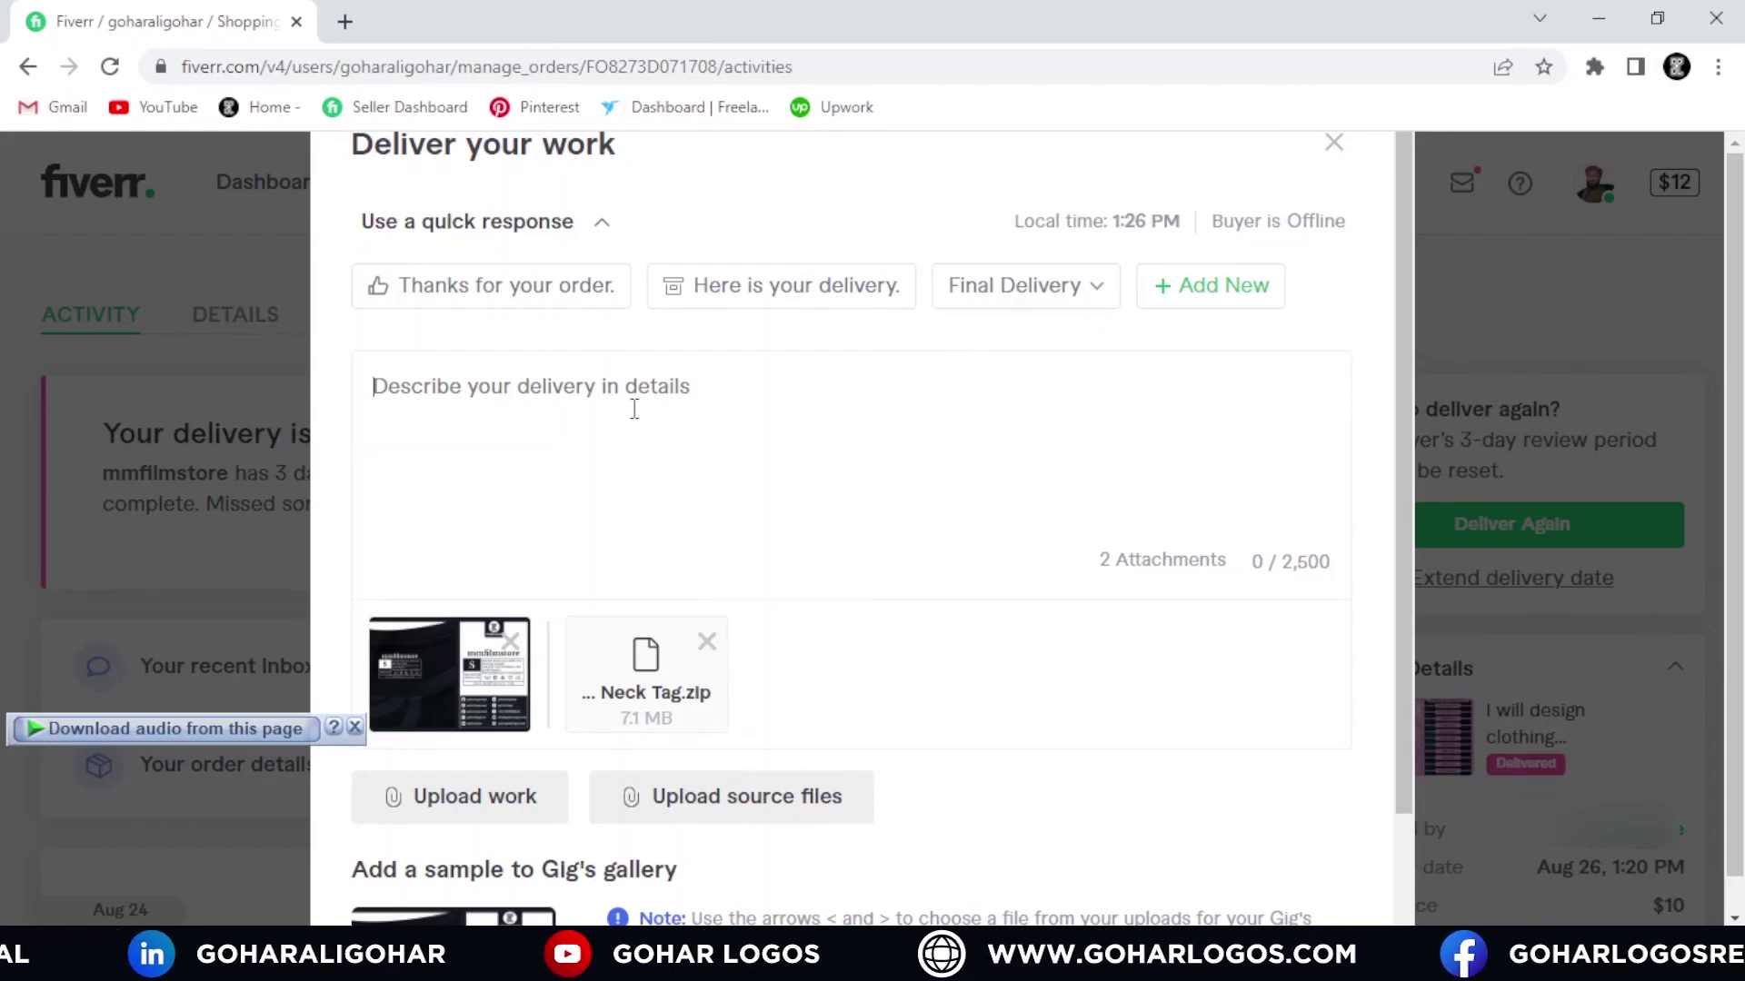
pyautogui.click(1088, 292)
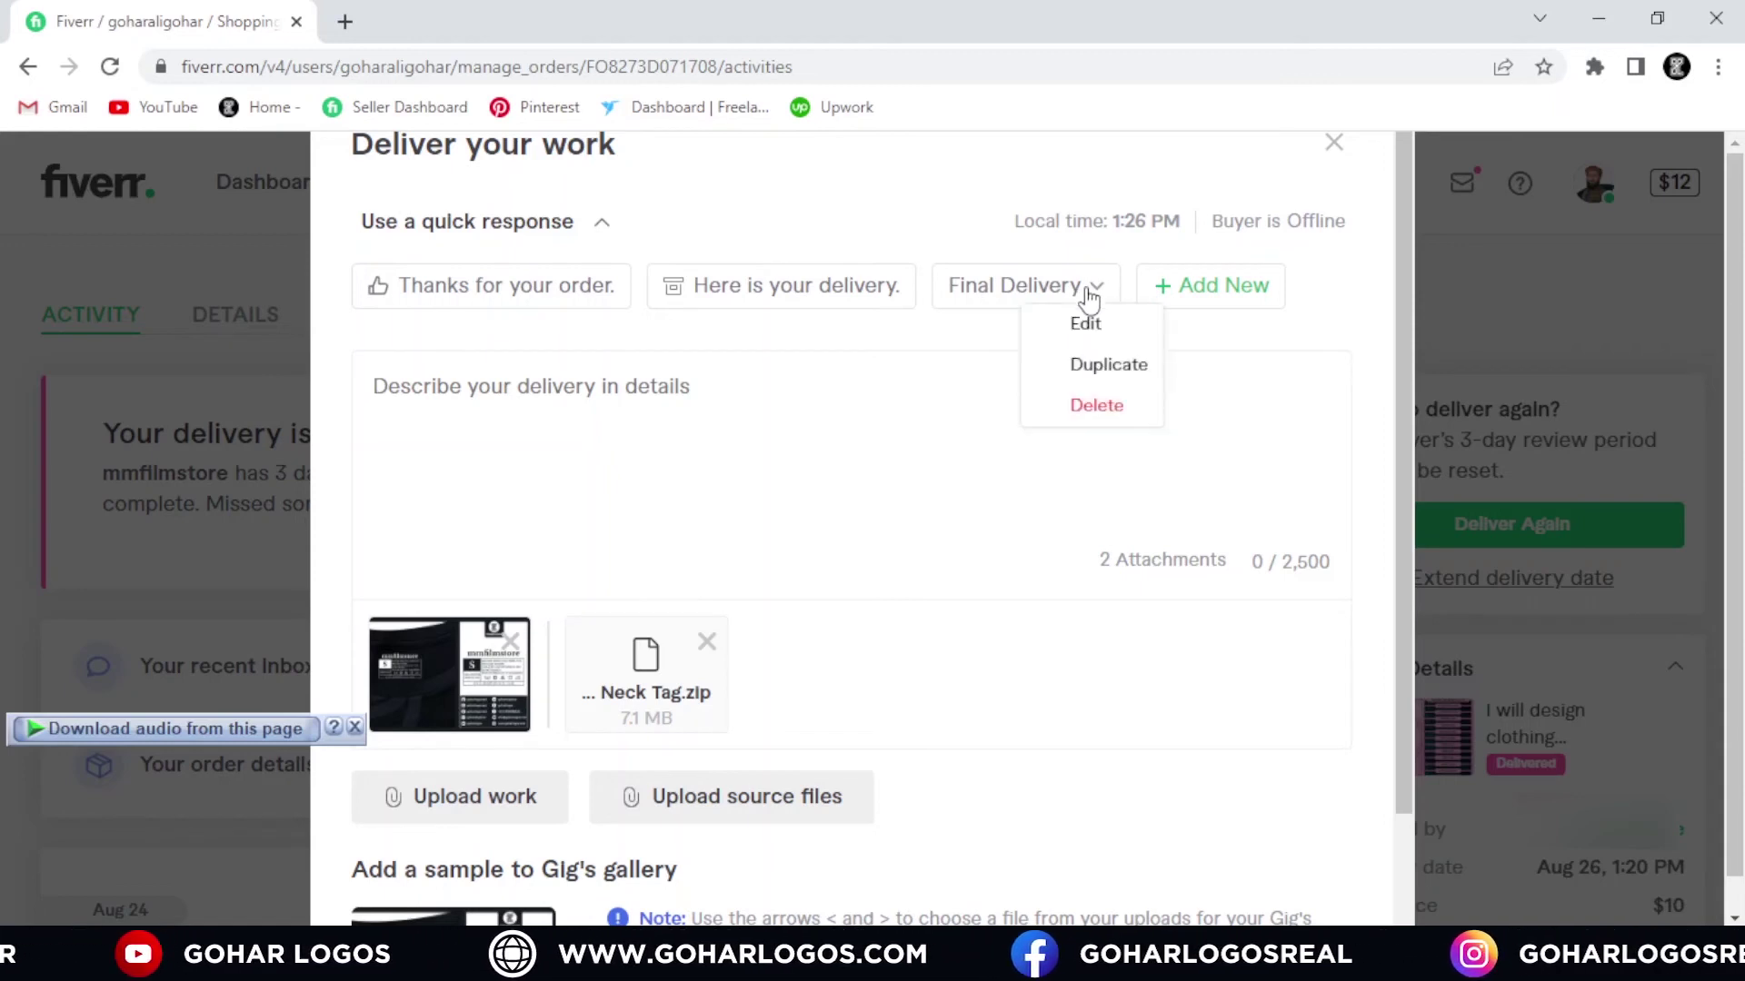
pyautogui.click(1015, 287)
pyautogui.scroll(-3, 795, 435)
pyautogui.scroll(-1, 795, 435)
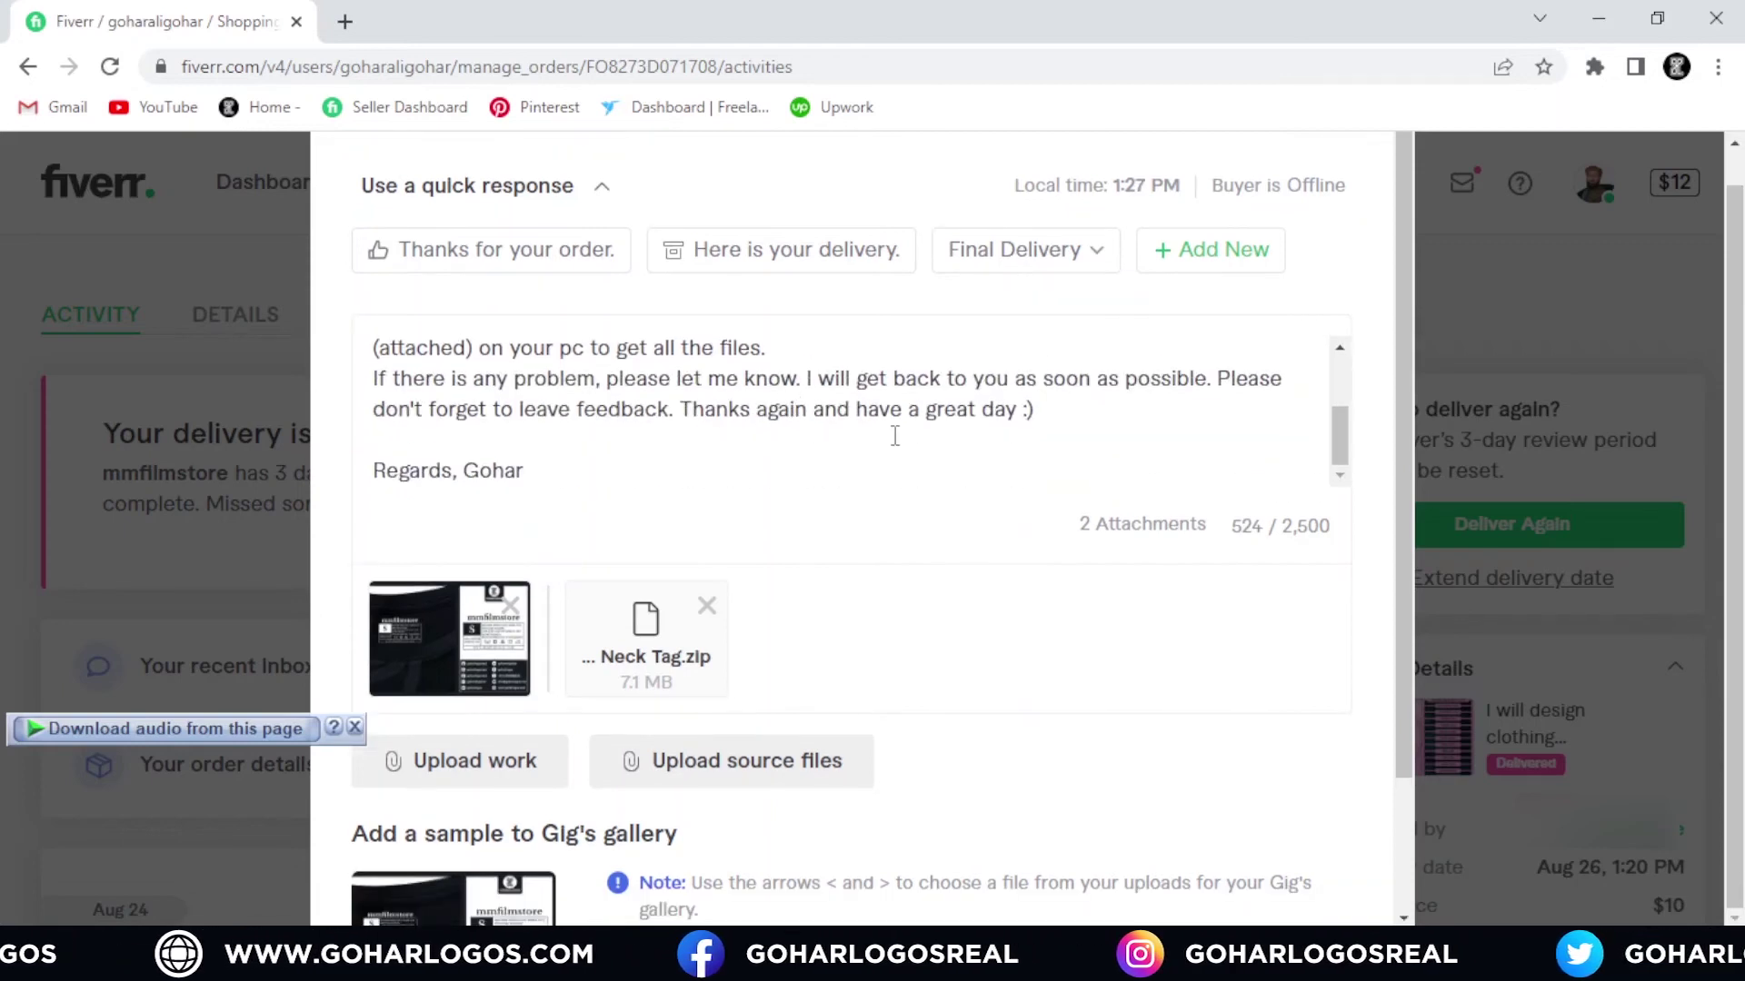
# Step: Proofread the delivery message from its greeting to the sign-off, check the attachments, and submit the delivery
pyautogui.scroll(5, 891, 434)
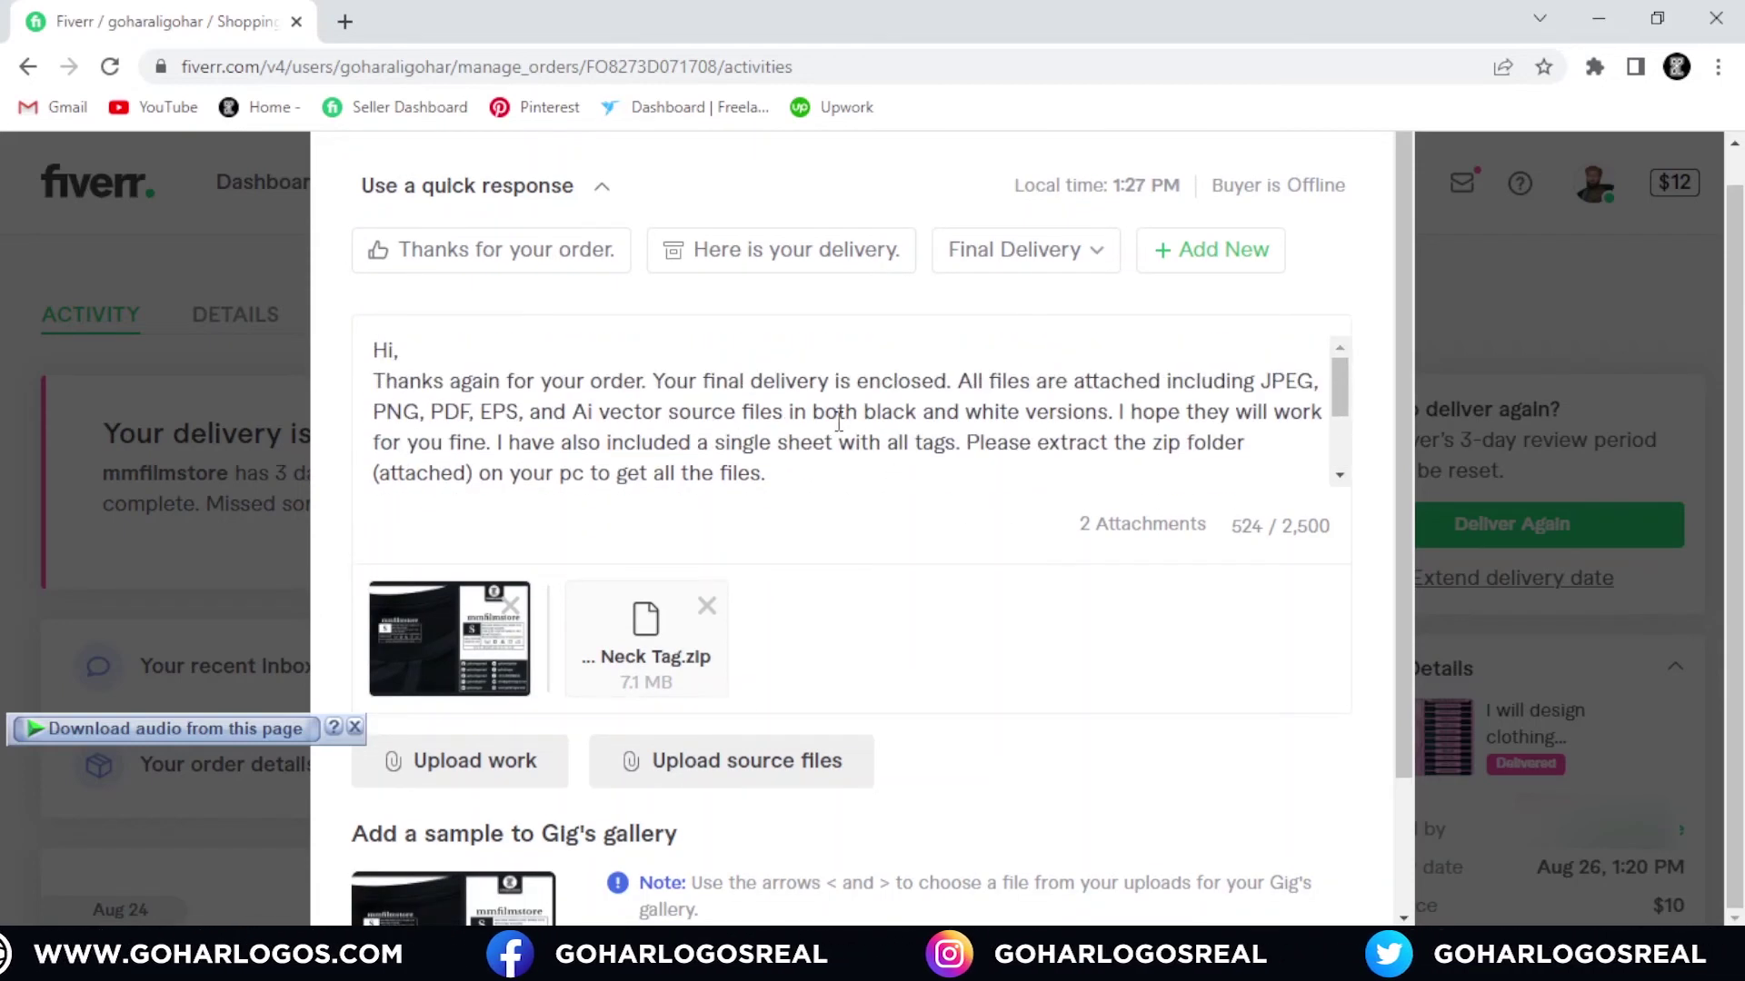
pyautogui.scroll(-3, 823, 444)
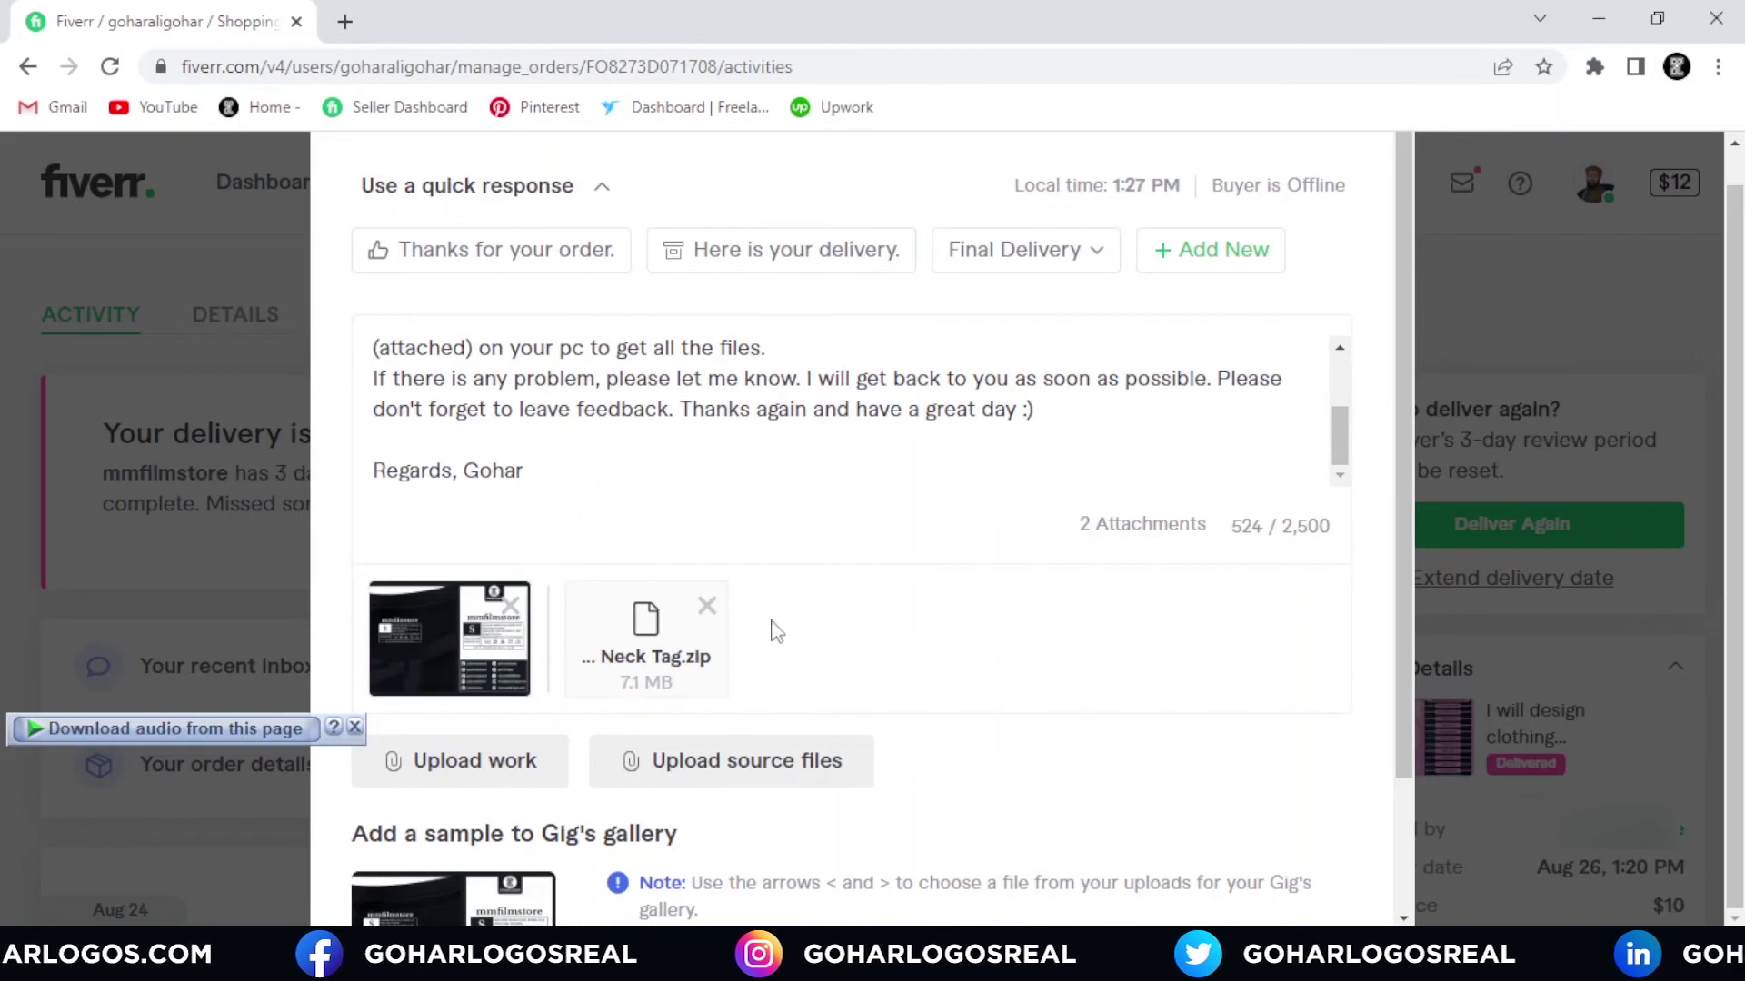
pyautogui.scroll(-2, 1036, 630)
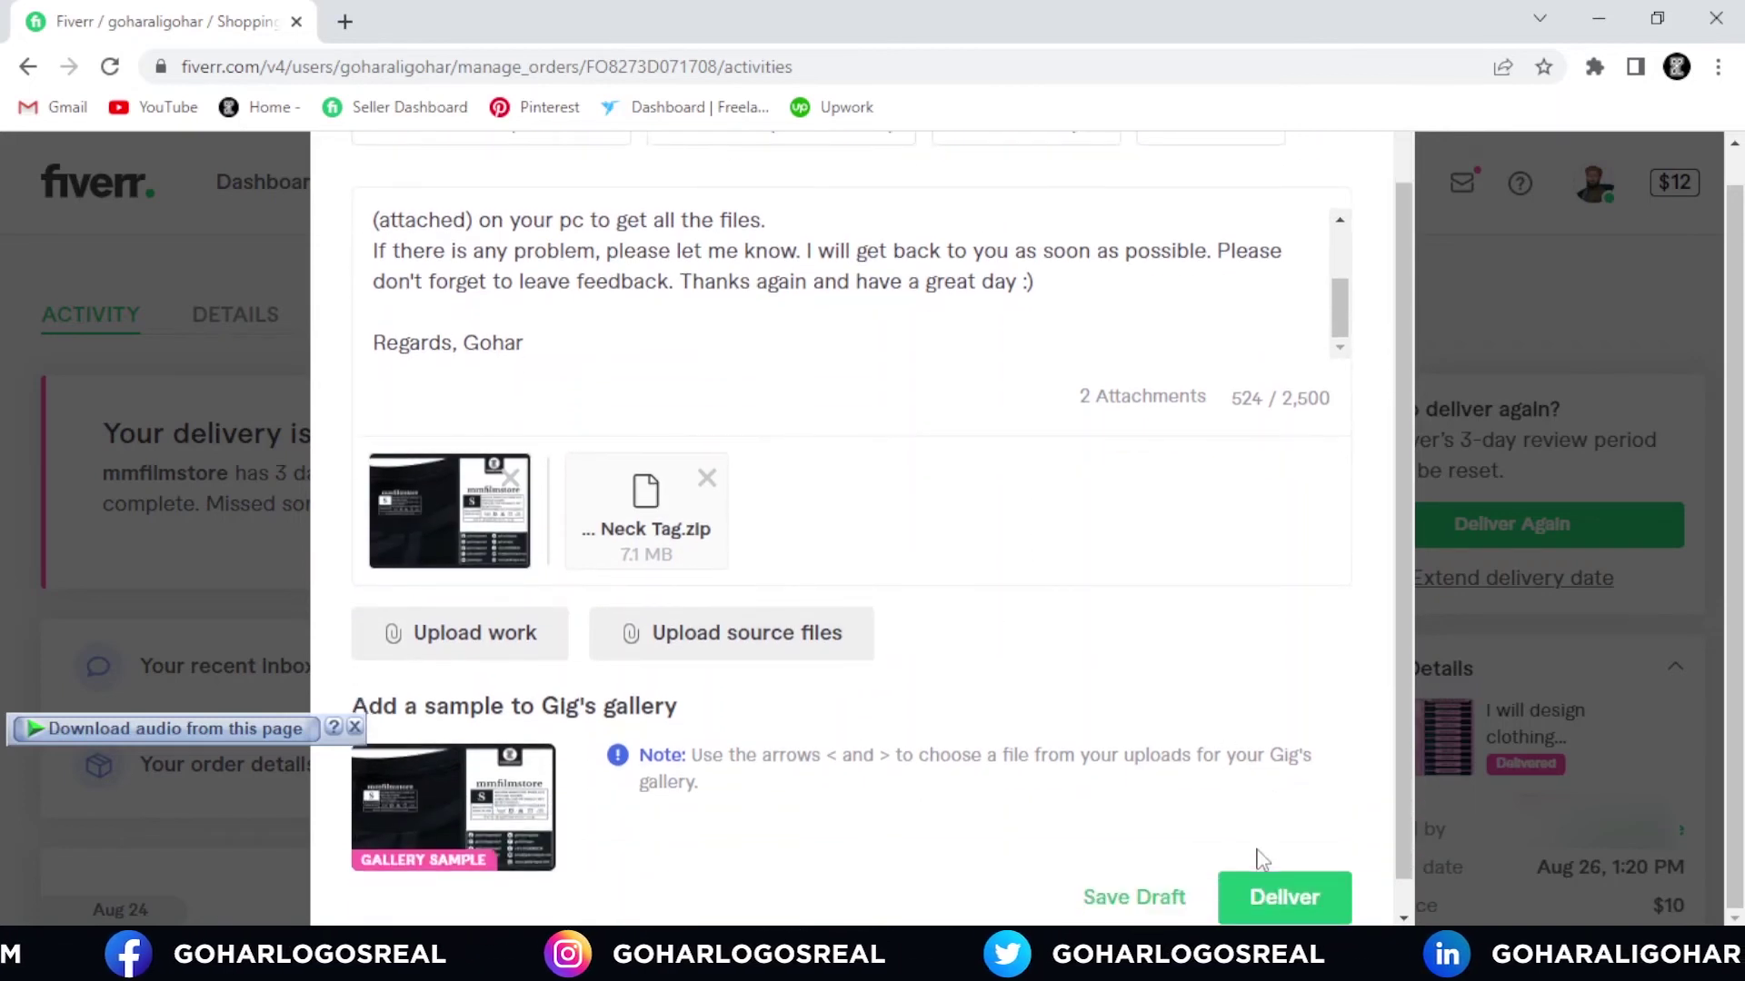
pyautogui.click(1261, 898)
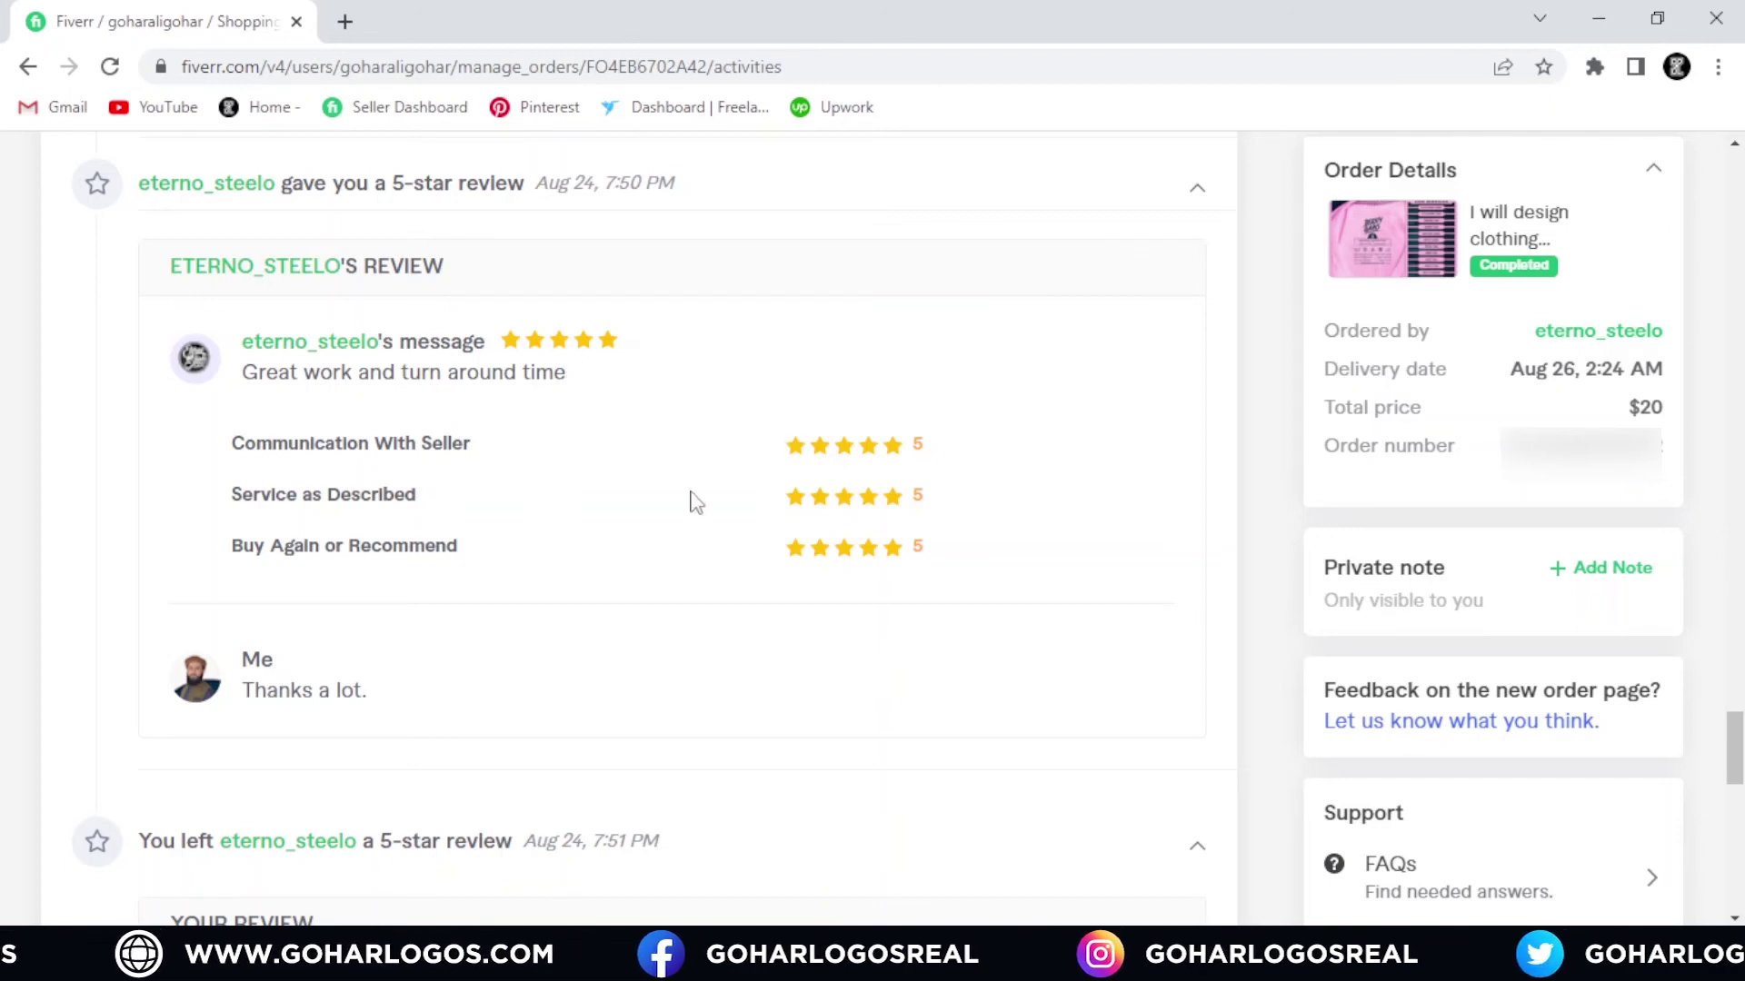
# Step: Examine the reviews exchanged between buyer and seller on the completed clothing design order
pyautogui.scroll(-4, 689, 526)
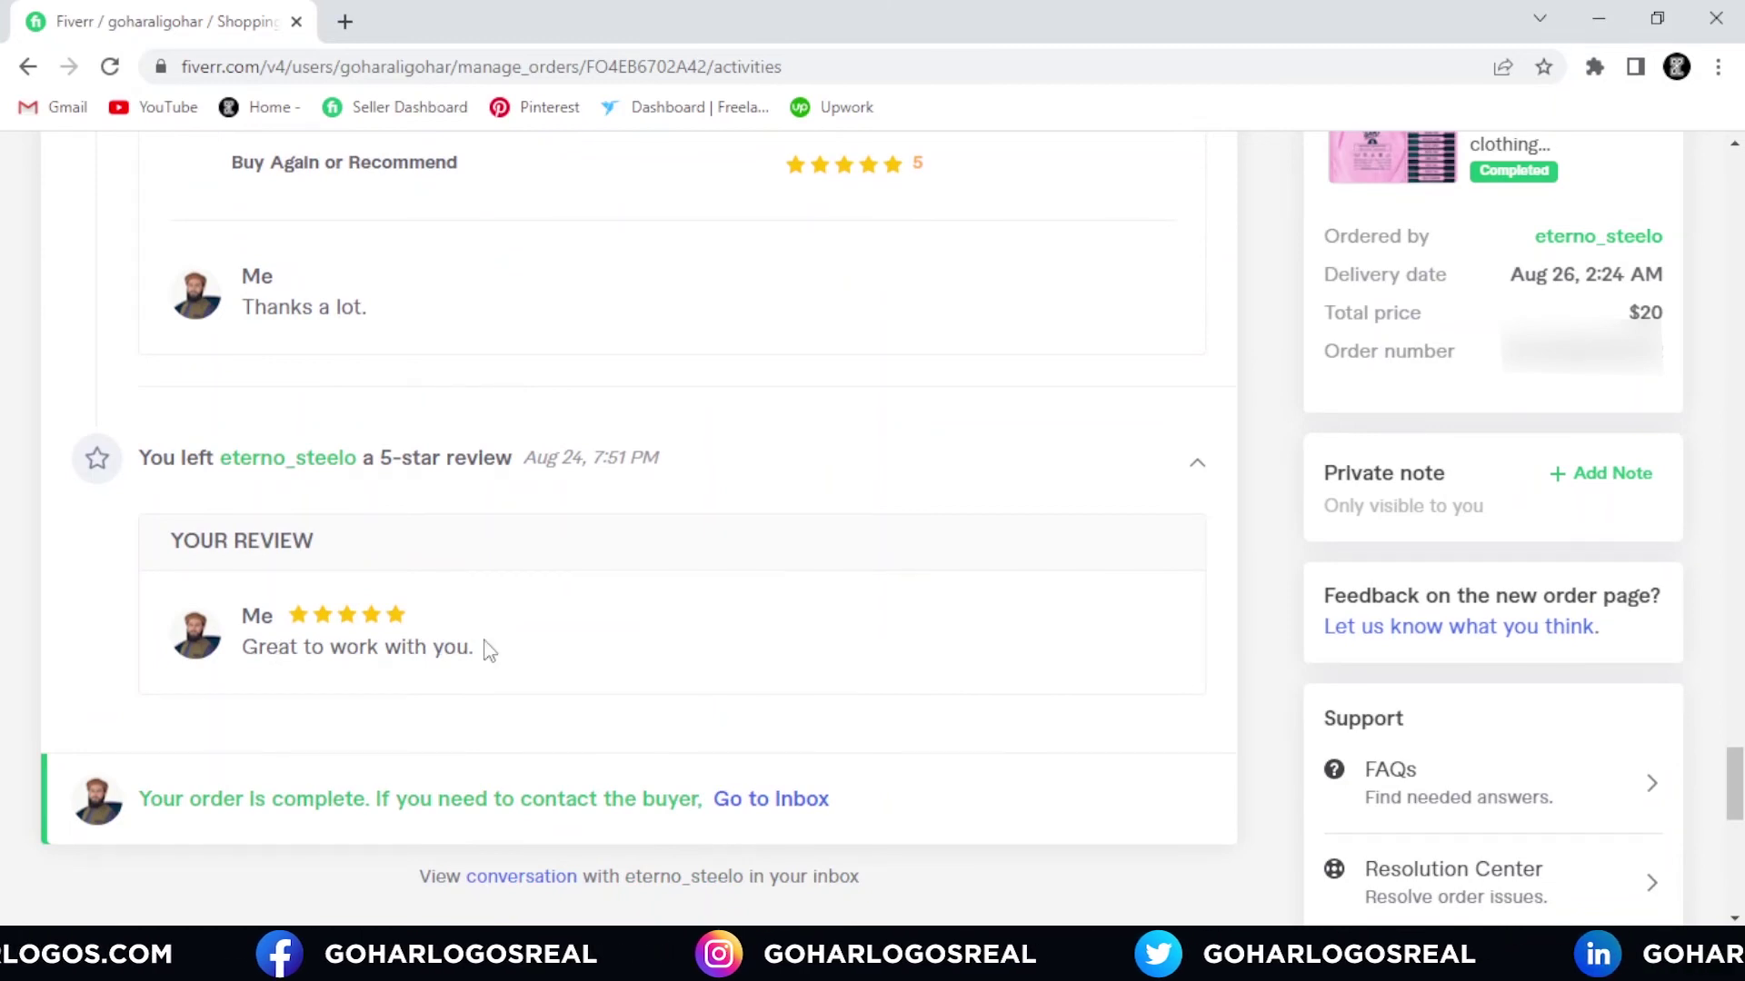
pyautogui.scroll(4, 489, 651)
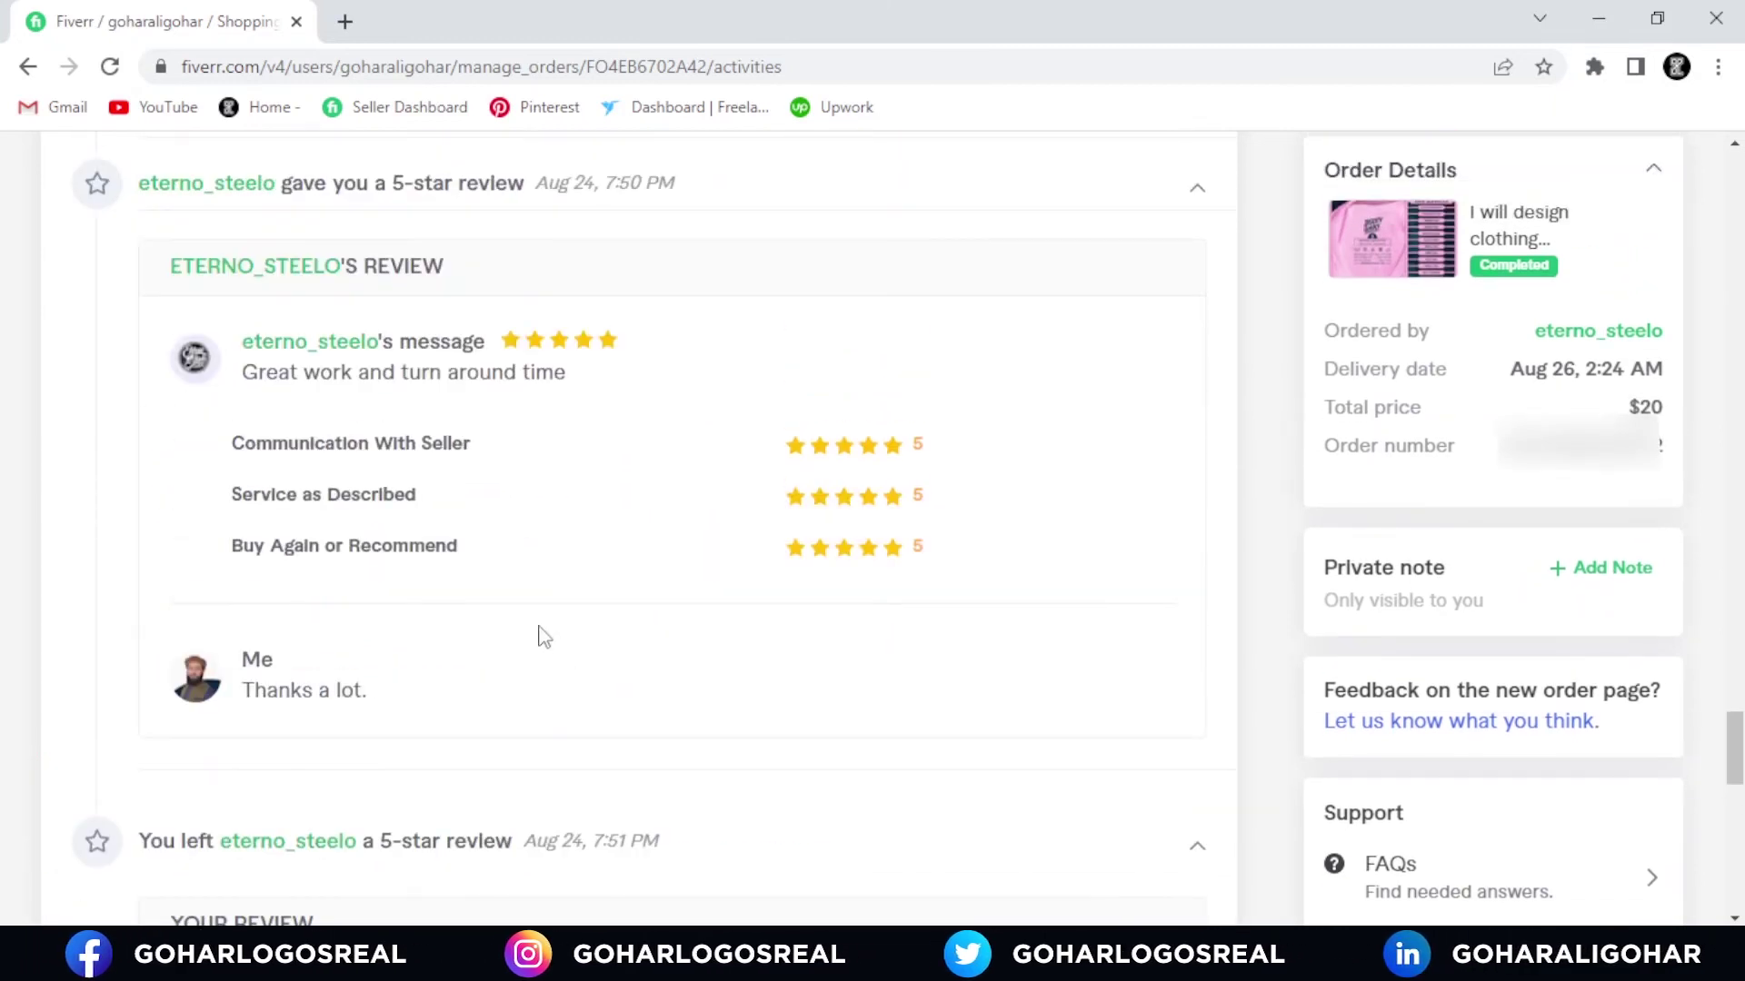